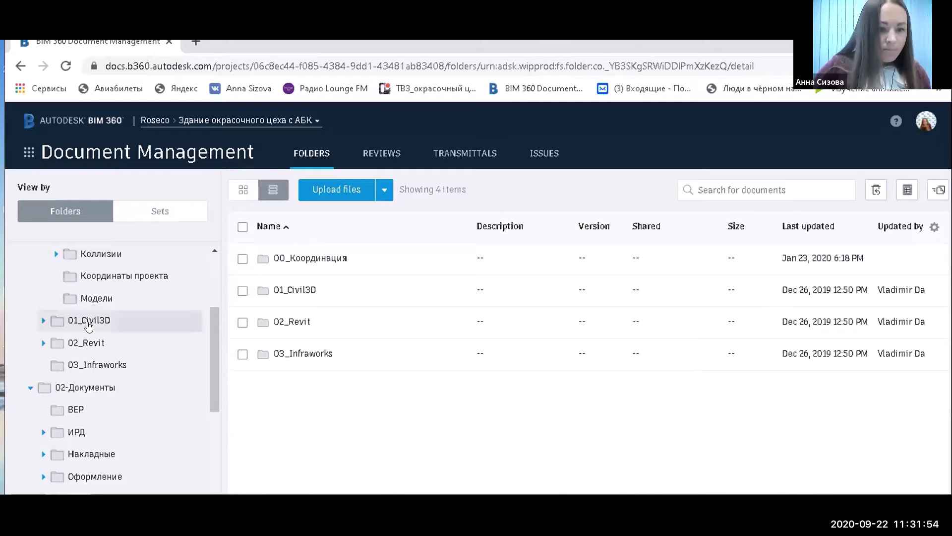
Look through the subfolders of the ИРД folder under 02-Документы and collapse it again.
{"action": "scroll", "coordinate": [89, 324], "scroll_direction": "down", "scroll_amount": 1}
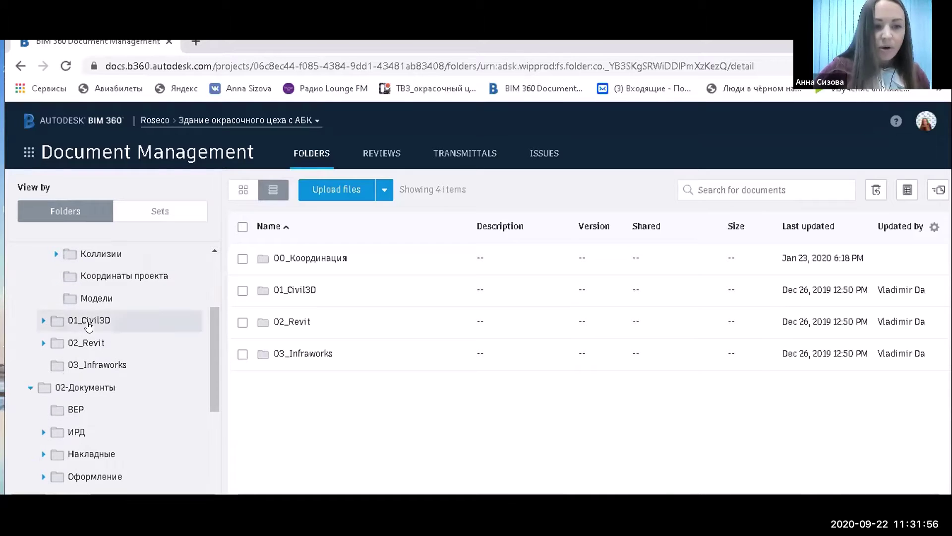
{"action": "scroll", "coordinate": [89, 325], "scroll_direction": "down", "scroll_amount": 1}
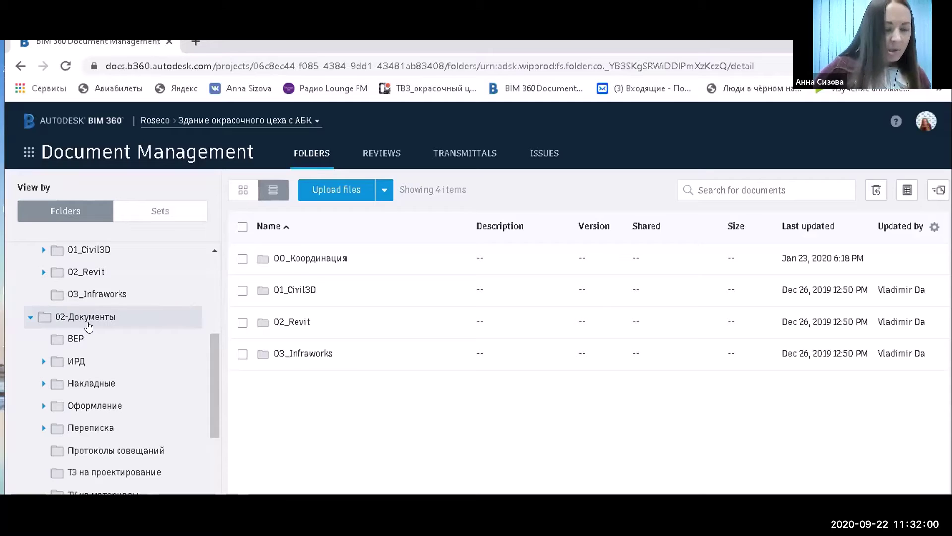
{"action": "scroll", "coordinate": [88, 326], "scroll_direction": "down", "scroll_amount": 2}
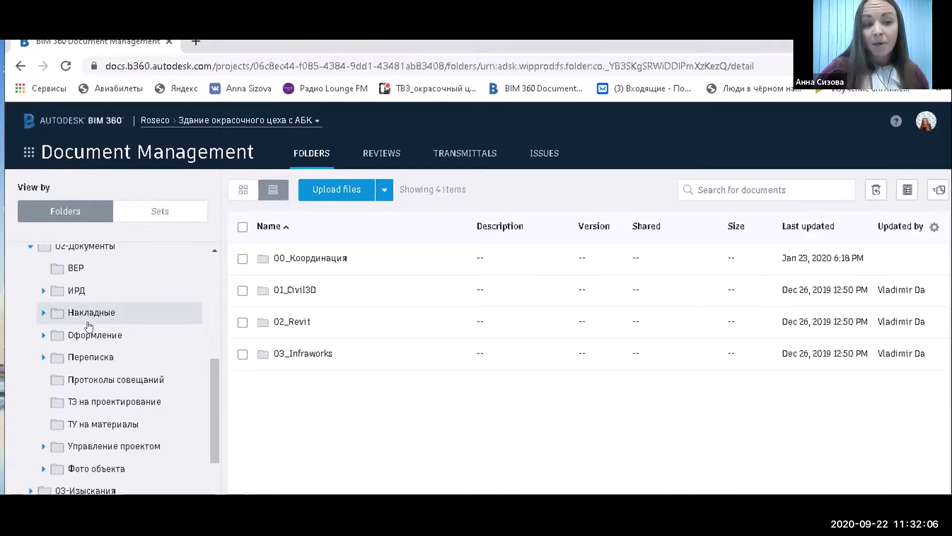
{"action": "left_click", "coordinate": [43, 291]}
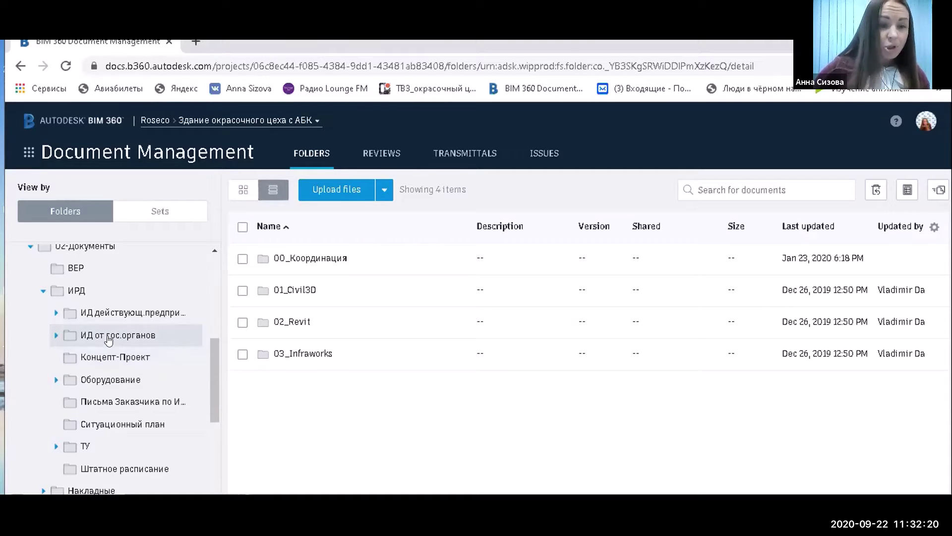
{"action": "left_click", "coordinate": [43, 293]}
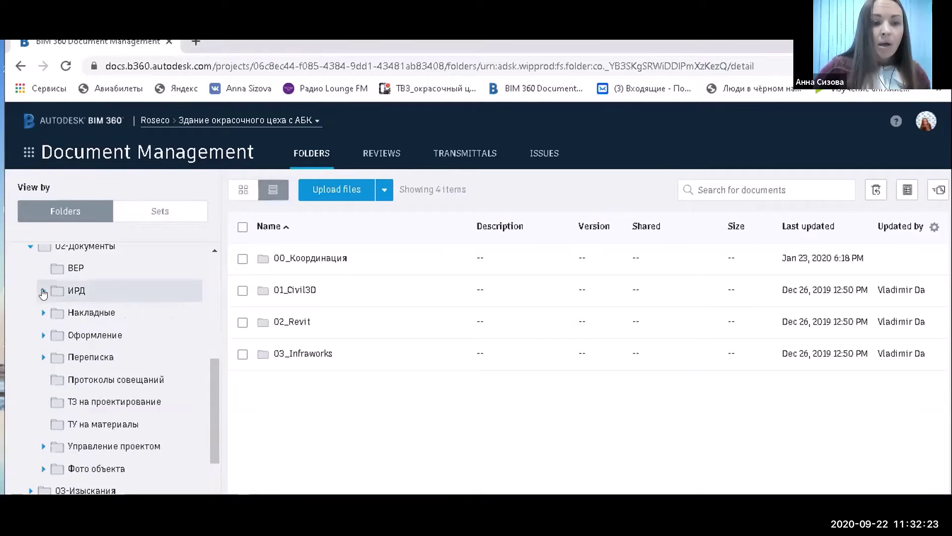
Open the Переписка folder and expand the Оформление and Управление проектом folders to view their contents.
{"action": "left_click", "coordinate": [42, 356]}
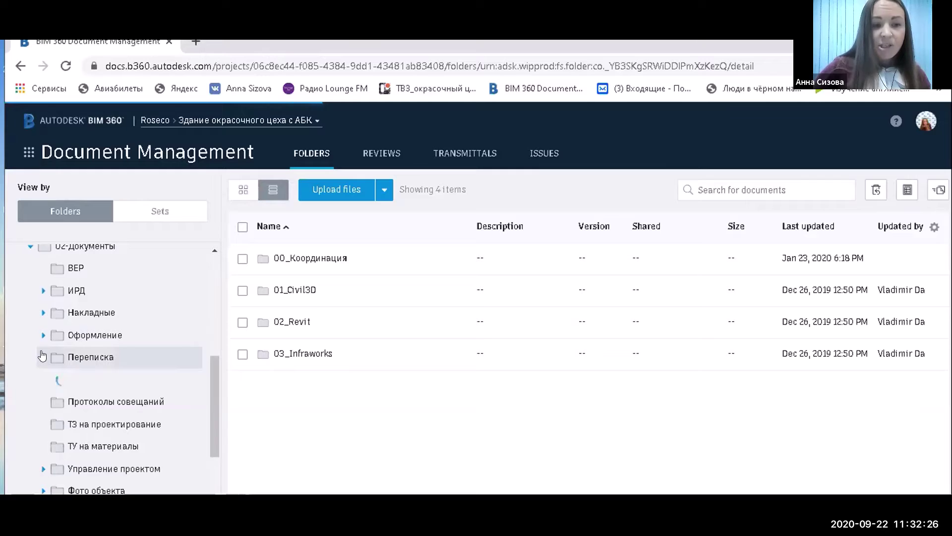
{"action": "left_click", "coordinate": [72, 363]}
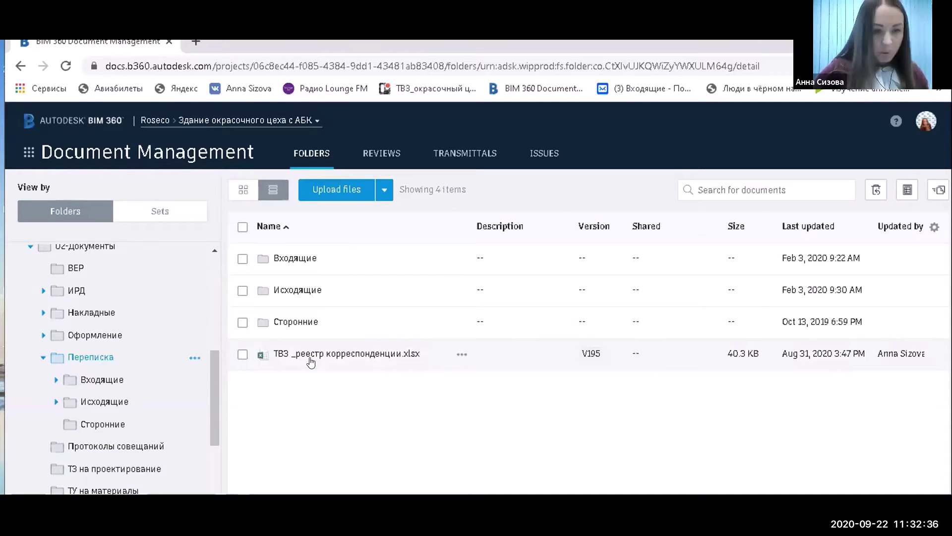
{"action": "left_click", "coordinate": [43, 336]}
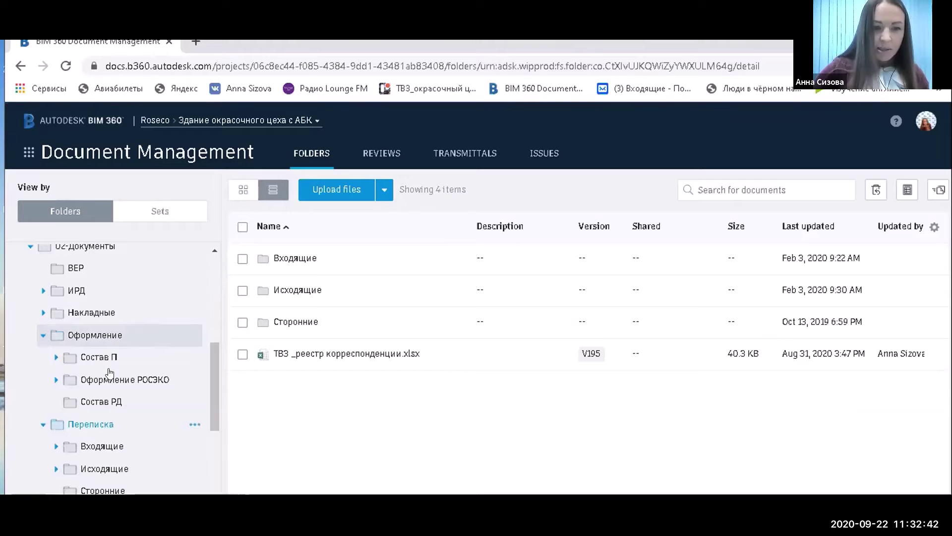
{"action": "scroll", "coordinate": [109, 372], "scroll_direction": "down", "scroll_amount": 1}
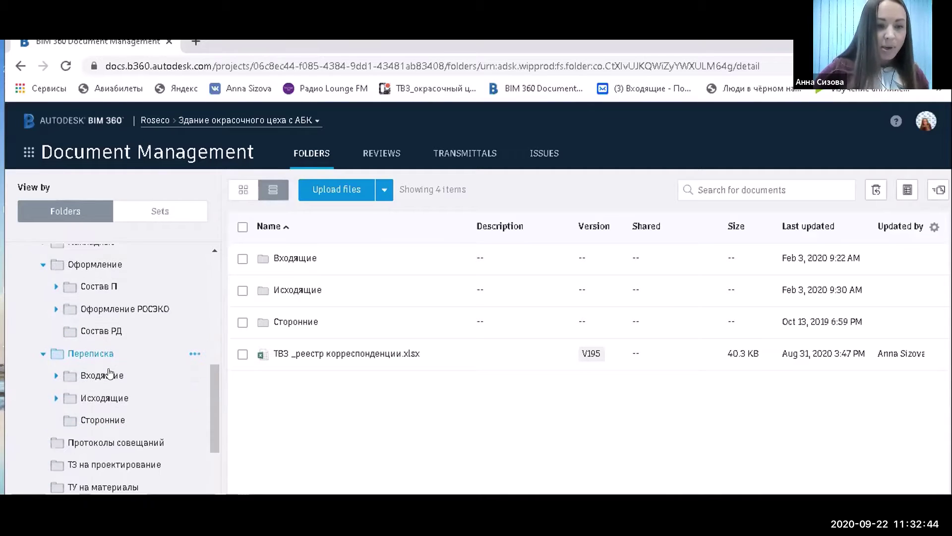
{"action": "scroll", "coordinate": [110, 373], "scroll_direction": "down", "scroll_amount": 1}
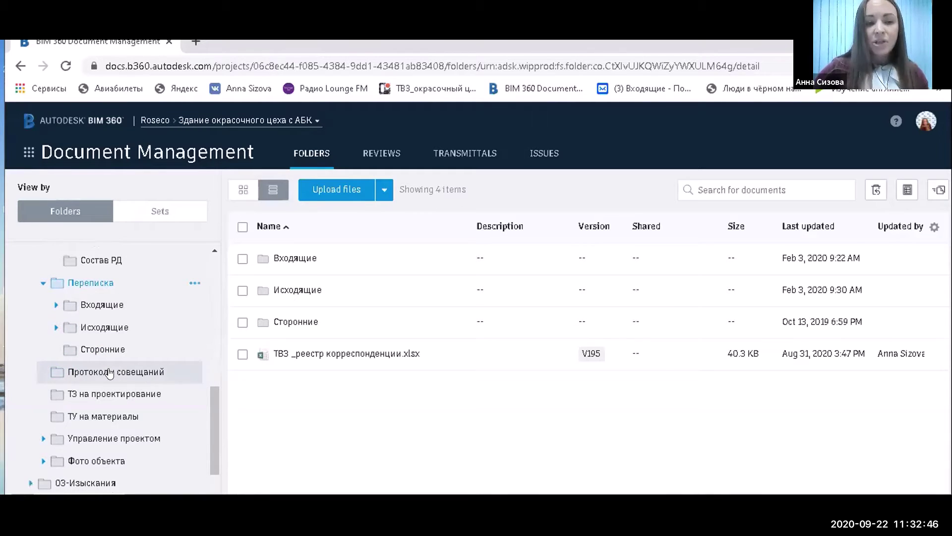
{"action": "left_click", "coordinate": [43, 440]}
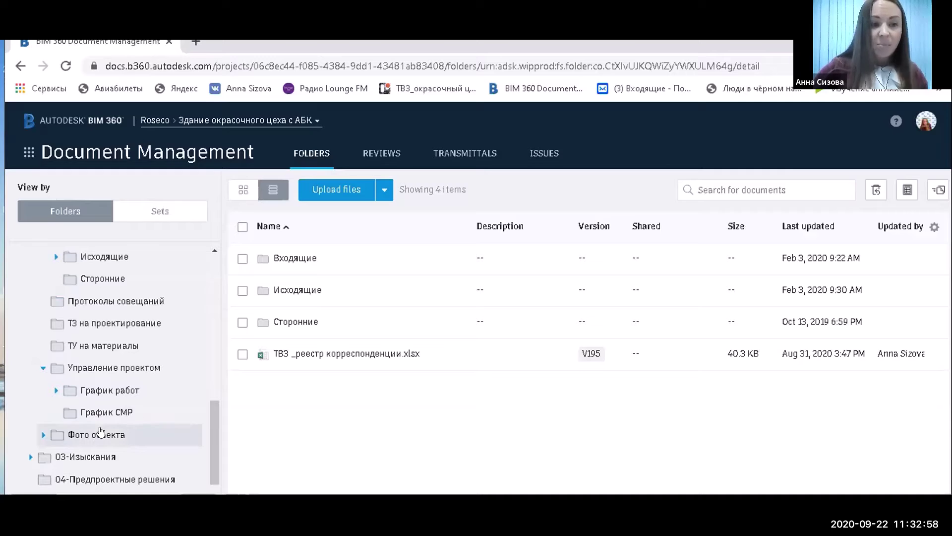
View the subfolders of Коллизии under 00_Координация and collapse the folder again.
{"action": "scroll", "coordinate": [101, 432], "scroll_direction": "up", "scroll_amount": 3}
{"action": "scroll", "coordinate": [101, 424], "scroll_direction": "up", "scroll_amount": 5}
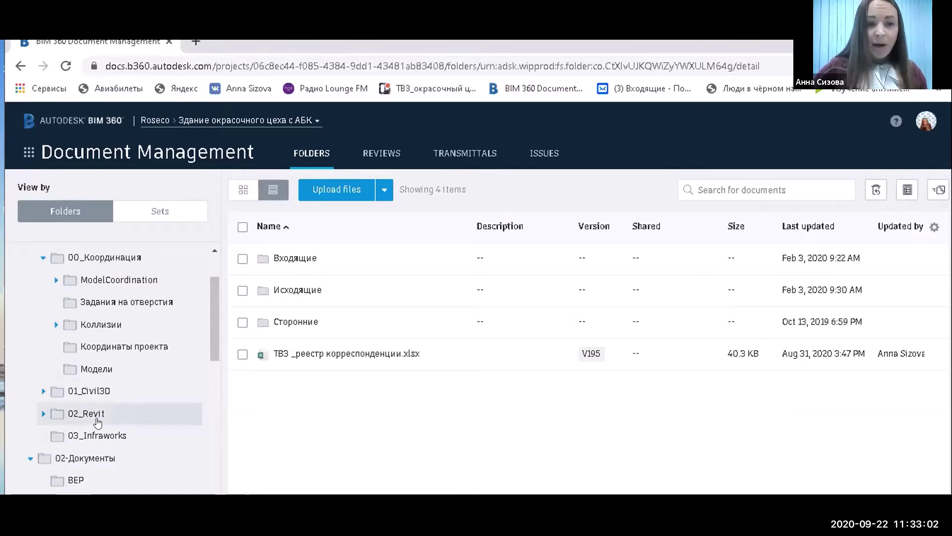
{"action": "left_click", "coordinate": [54, 323]}
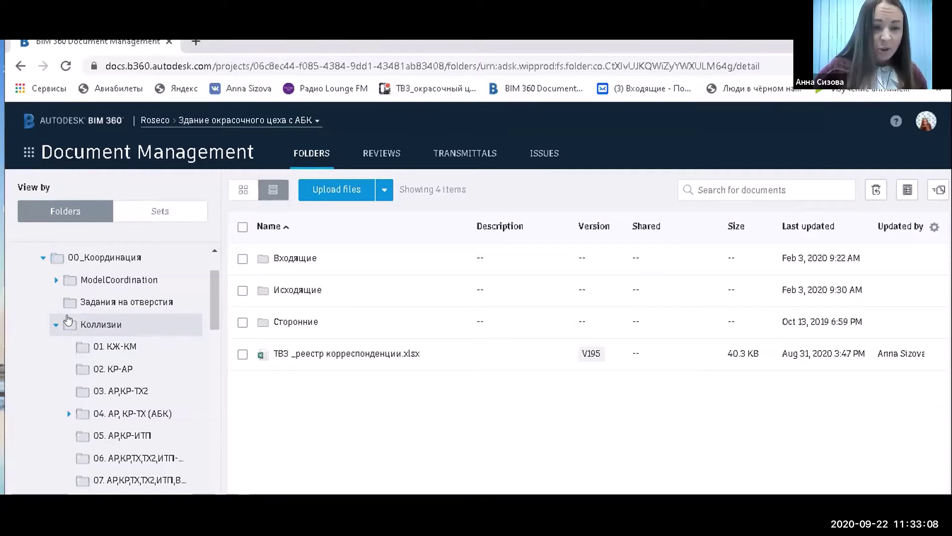
{"action": "mouse_move", "coordinate": [67, 328]}
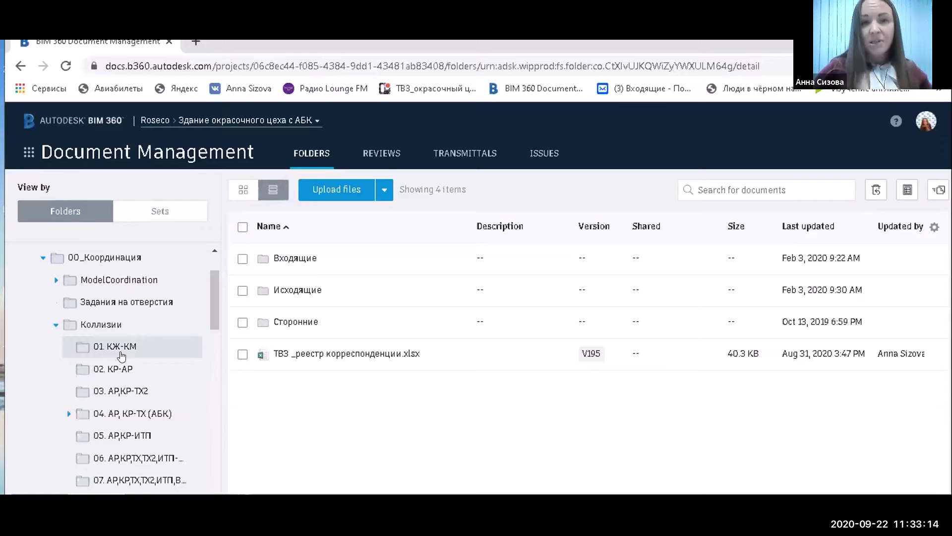
{"action": "left_click", "coordinate": [55, 325]}
Open the Для презентации folder inside 02-Документы > Накладные and upload Накладная 1.docx into it.
{"action": "scroll", "coordinate": [51, 327], "scroll_direction": "down", "scroll_amount": 3}
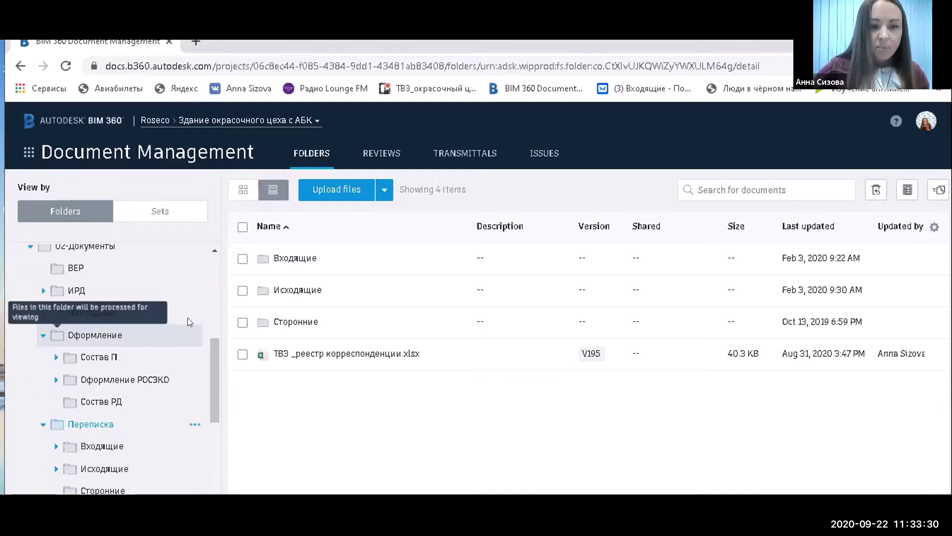
{"action": "left_click", "coordinate": [108, 314]}
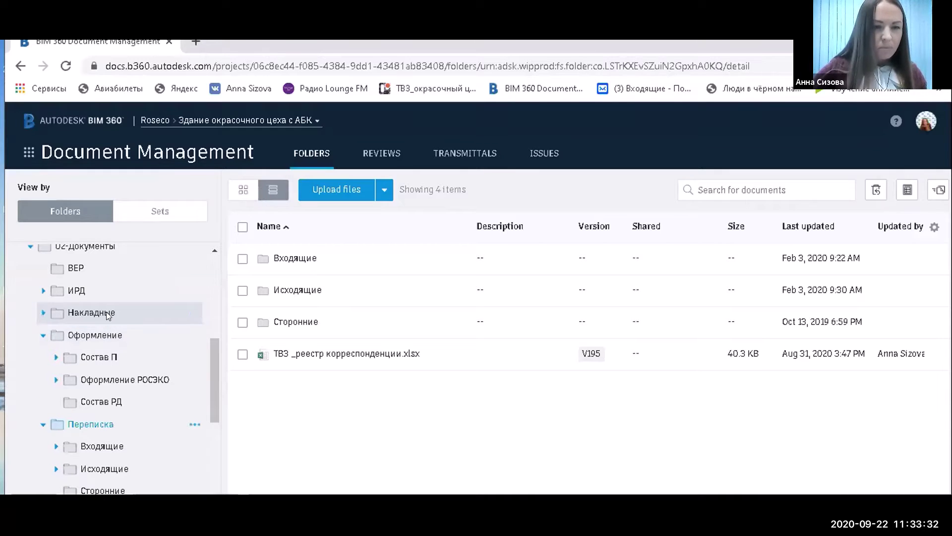
{"action": "left_click", "coordinate": [43, 312]}
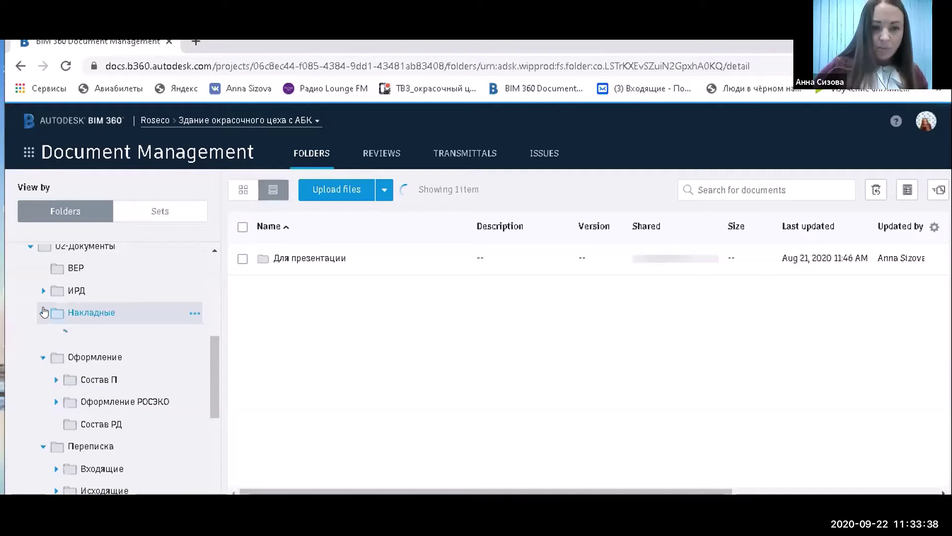
{"action": "left_click", "coordinate": [336, 260]}
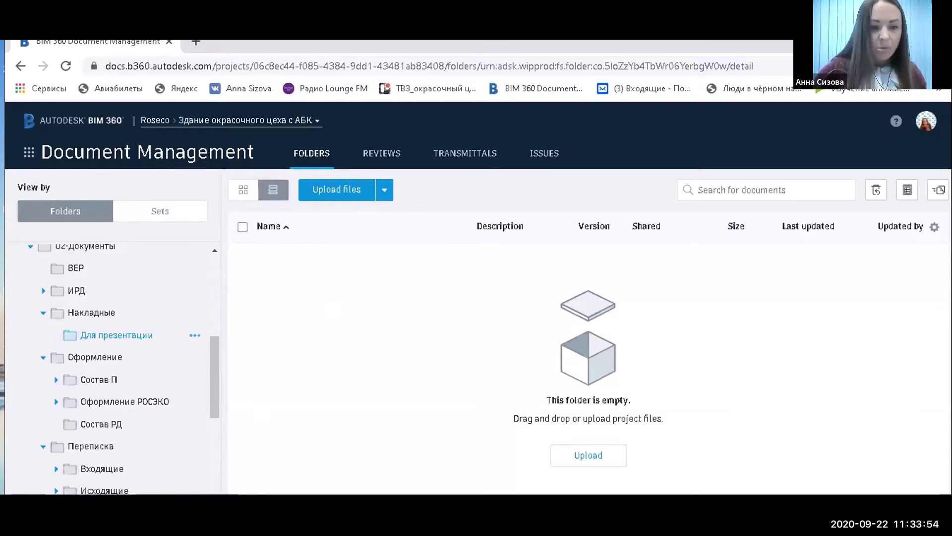
{"action": "mouse_move", "coordinate": [153, 493]}
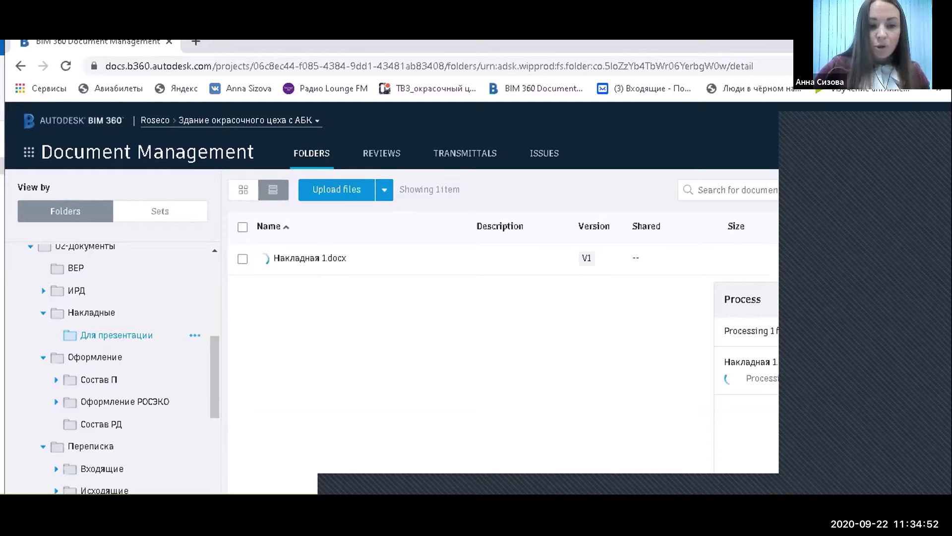
Switch to File Explorer and copy Накладная 2 from the local Для презентации folder into the BIM 360 folder Накладные > Для презентации.
{"action": "left_click", "coordinate": [226, 464]}
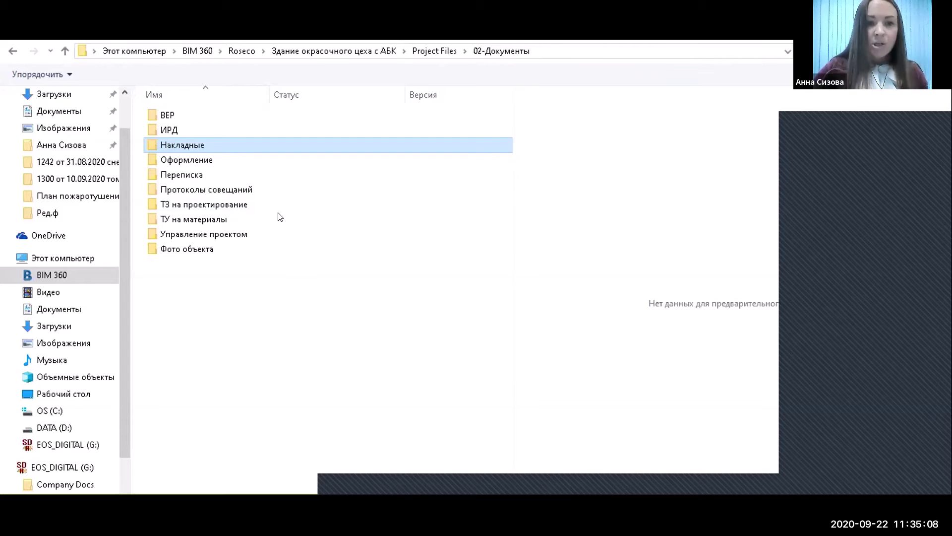
{"action": "double_click", "coordinate": [214, 144]}
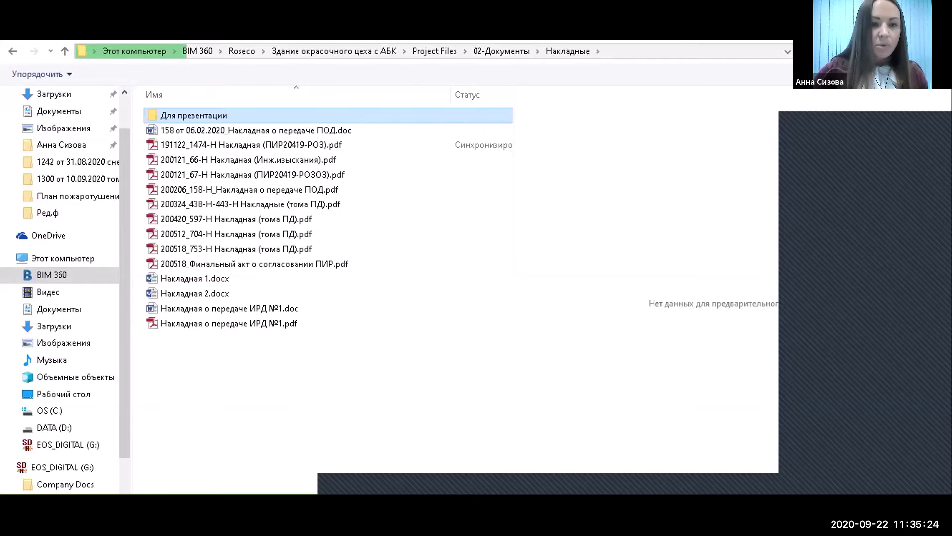
{"action": "mouse_move", "coordinate": [152, 498]}
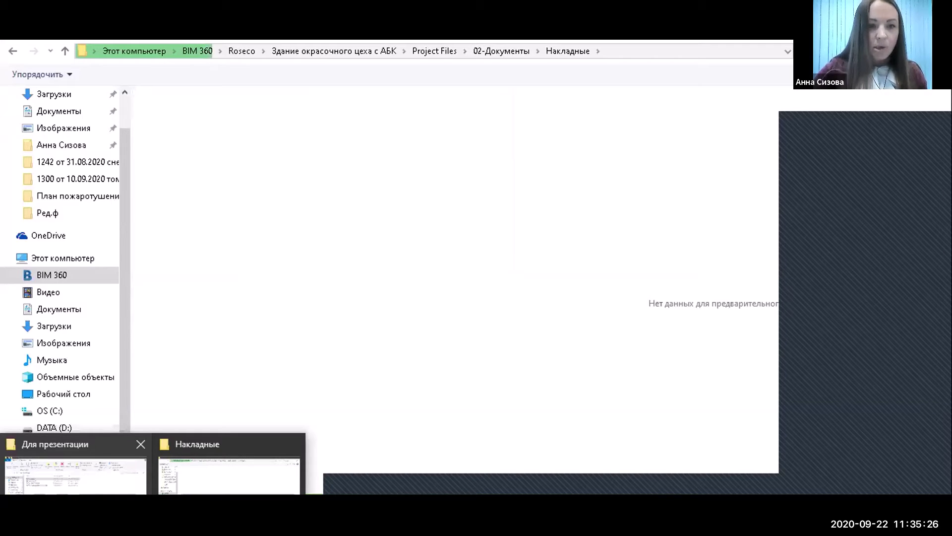
{"action": "left_click", "coordinate": [92, 491]}
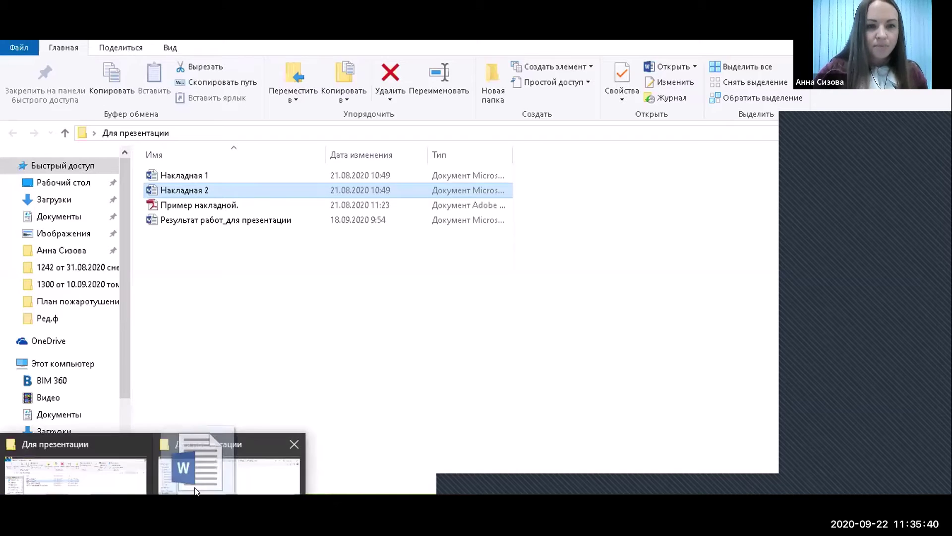
{"action": "left_click", "coordinate": [219, 471]}
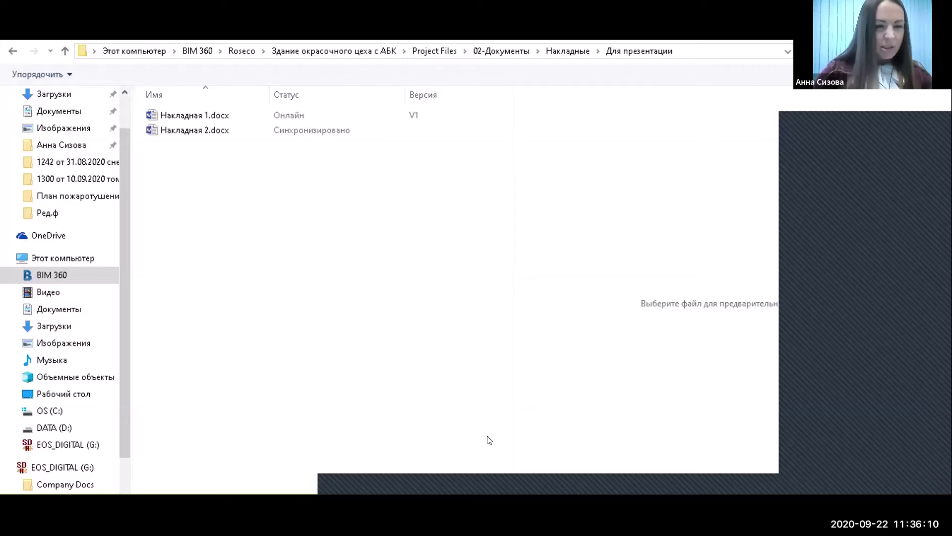
Switch back to the browser, collapse 02-Документы in the folder tree and expand 08-Выдача заказчику to view its subfolders.
{"action": "key", "text": "alt+Tab"}
{"action": "left_click", "coordinate": [43, 314]}
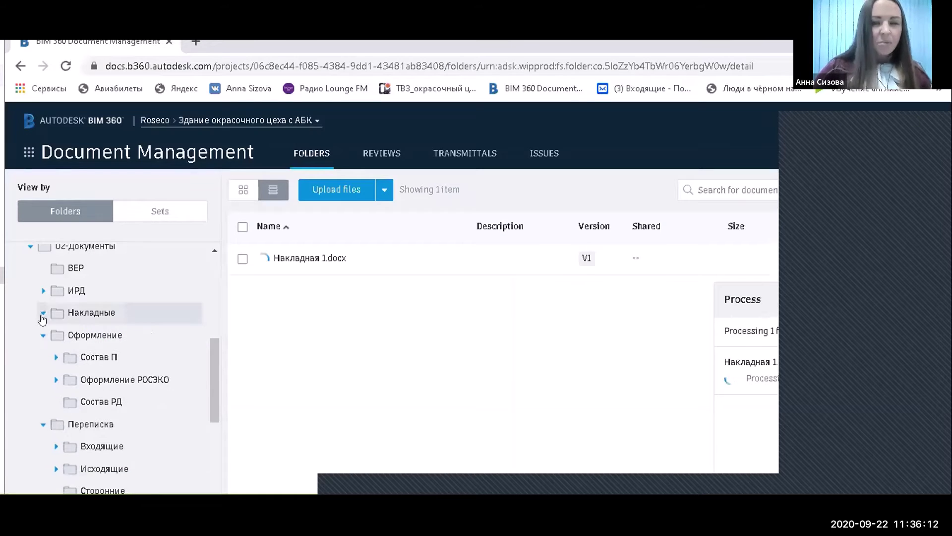
{"action": "left_click", "coordinate": [29, 247]}
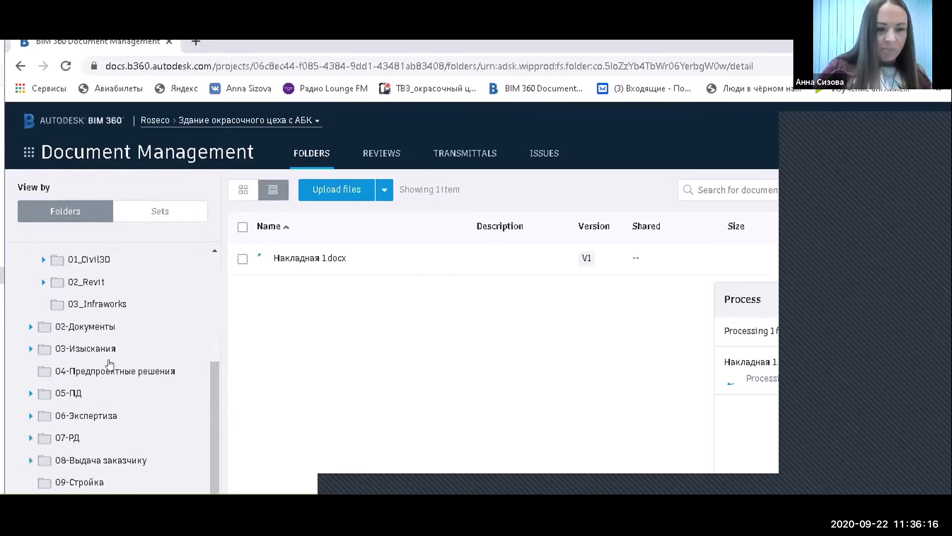
{"action": "scroll", "coordinate": [124, 447], "scroll_direction": "down", "scroll_amount": 1}
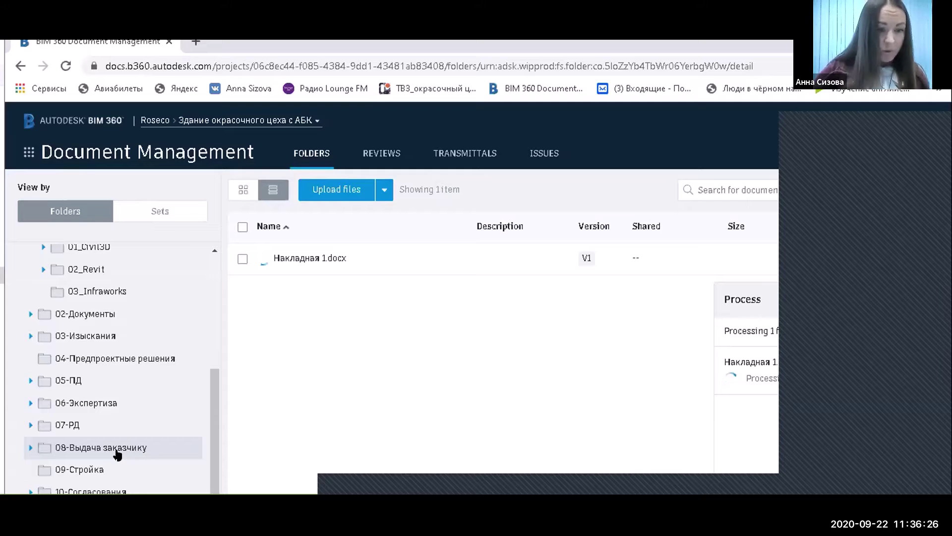
{"action": "left_click", "coordinate": [30, 447]}
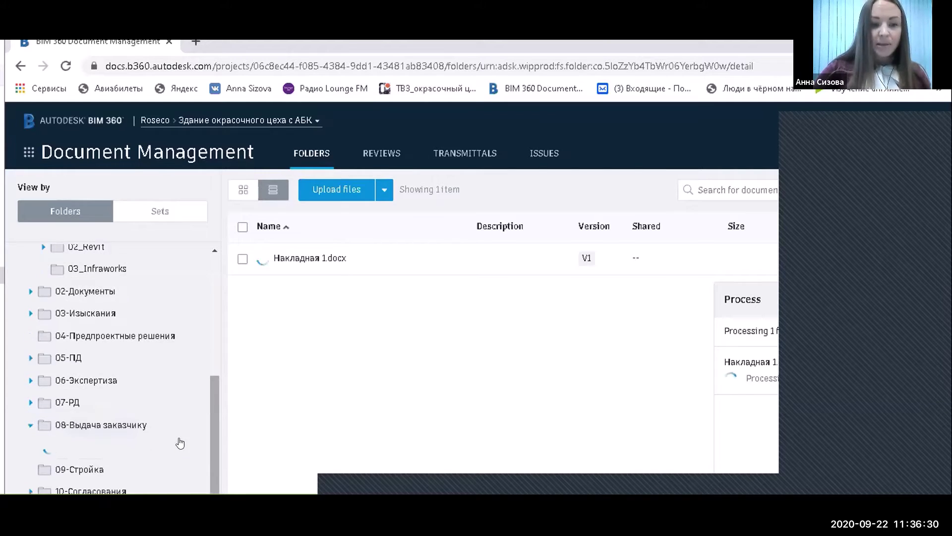
{"action": "left_click", "coordinate": [96, 412]}
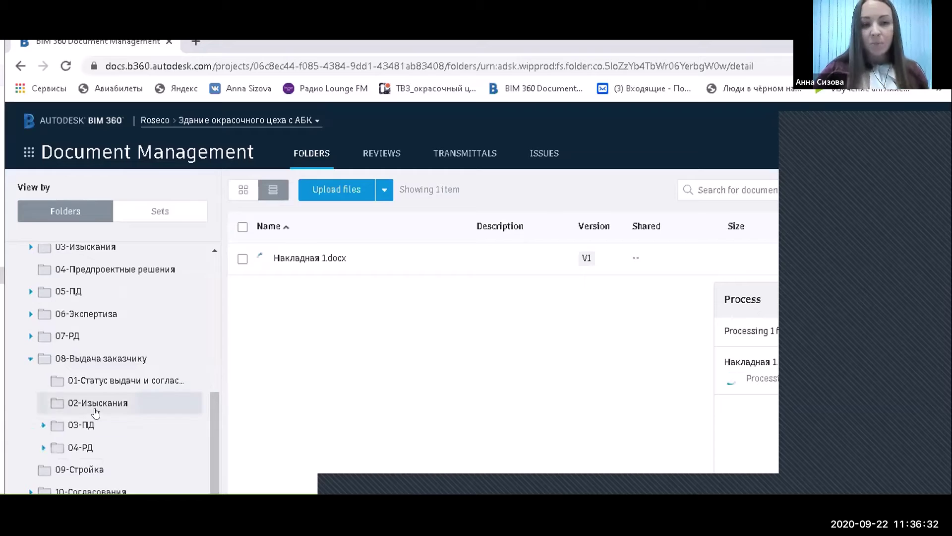
{"action": "left_click", "coordinate": [58, 426]}
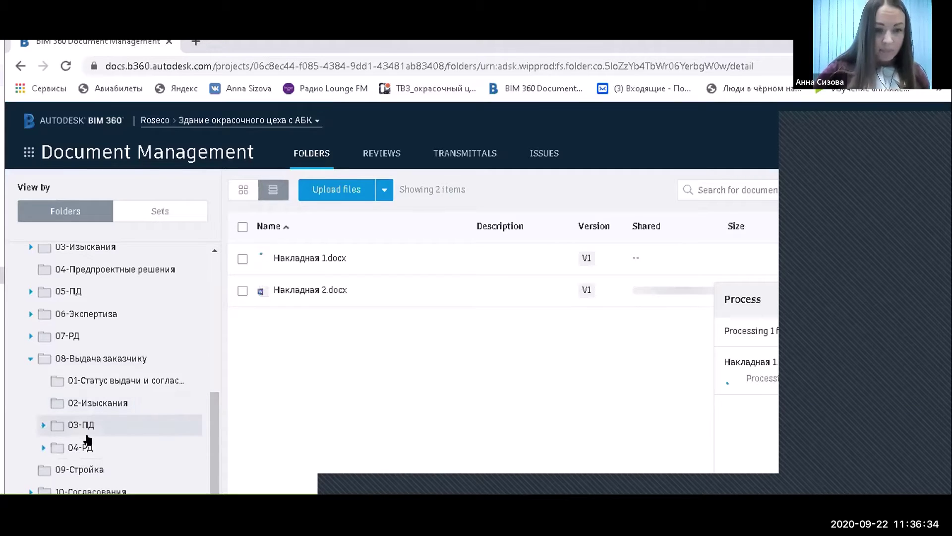
Collapse the 01-Модели BIM folder and expand 02-Документы in the folder tree.
{"action": "left_click", "coordinate": [83, 381]}
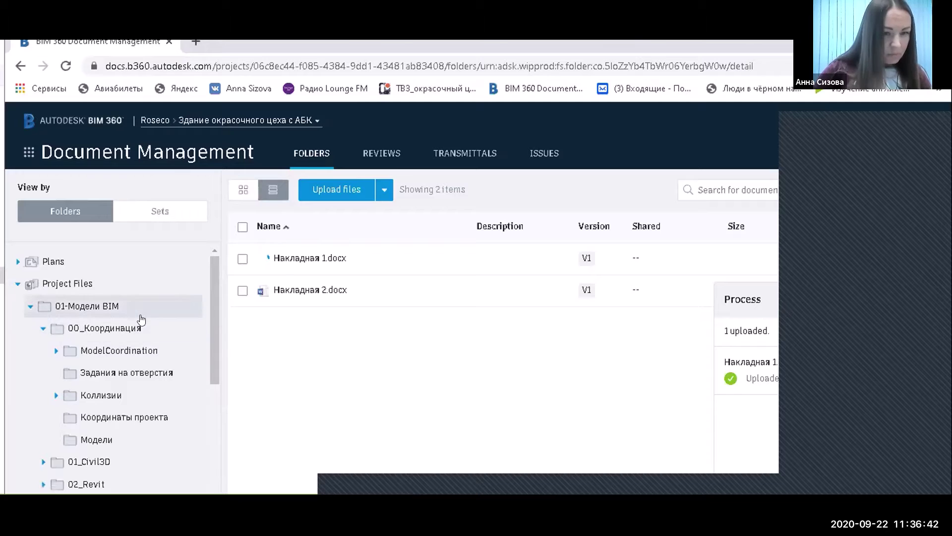
{"action": "left_click", "coordinate": [28, 306]}
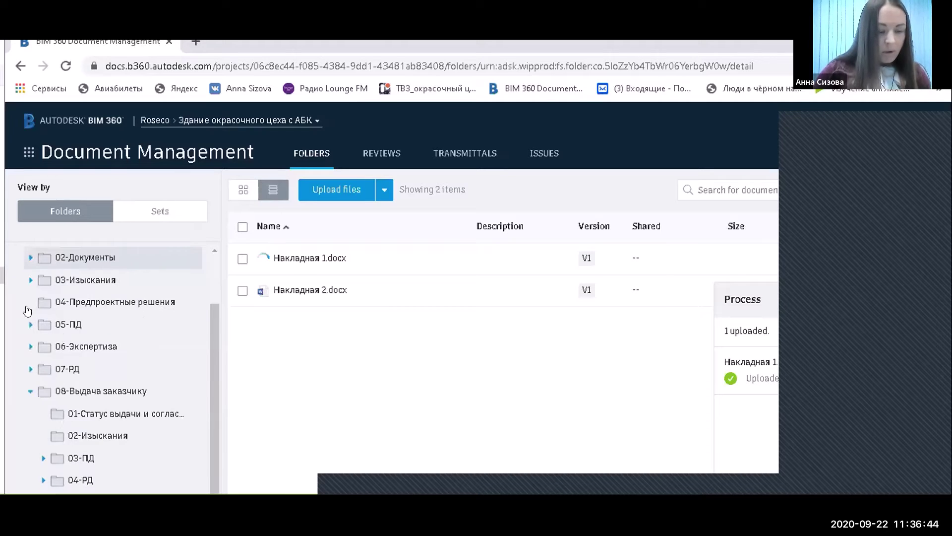
{"action": "left_click", "coordinate": [98, 260]}
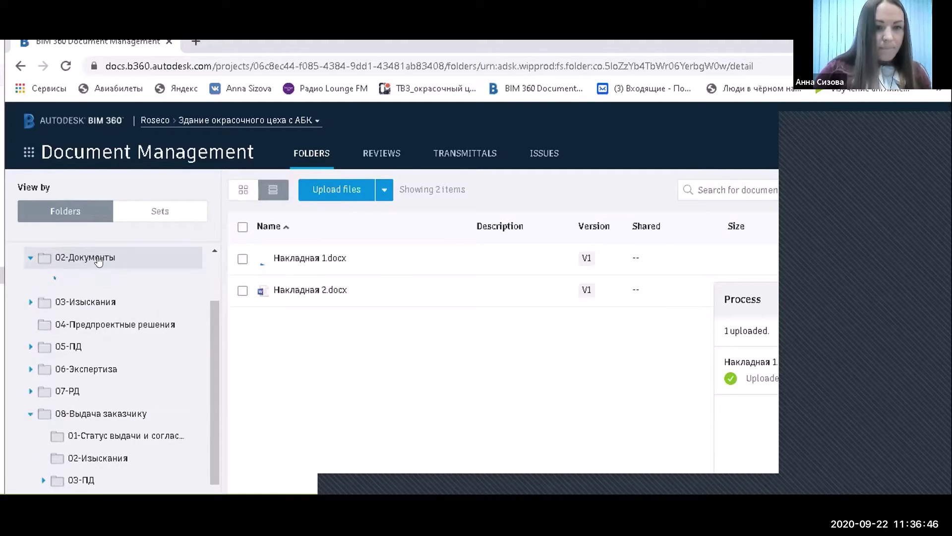
Copy Накладная 2.docx from the current folder into the 08-Выдача заказчику folder.
{"action": "left_click", "coordinate": [242, 291]}
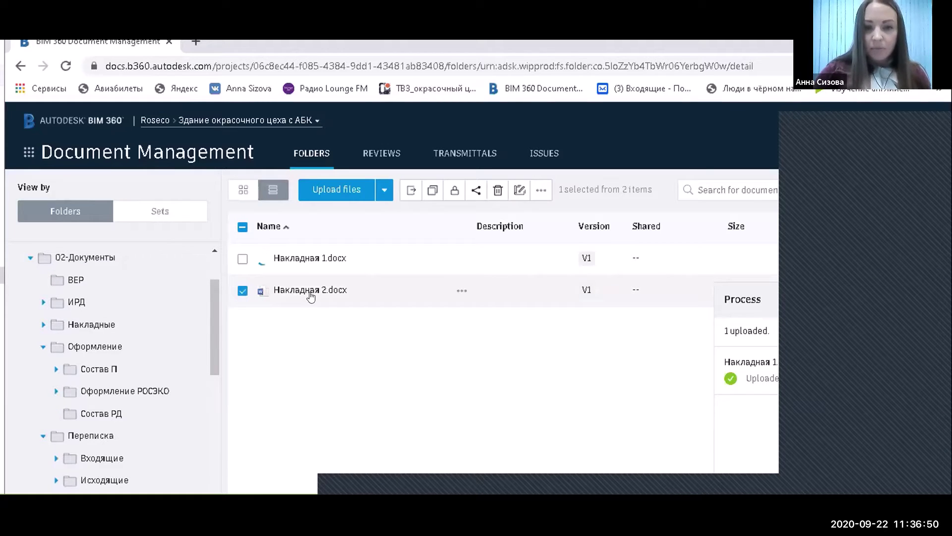
{"action": "left_click", "coordinate": [432, 188]}
{"action": "scroll", "coordinate": [440, 326], "scroll_direction": "down", "scroll_amount": 2}
{"action": "scroll", "coordinate": [402, 406], "scroll_direction": "down", "scroll_amount": 3}
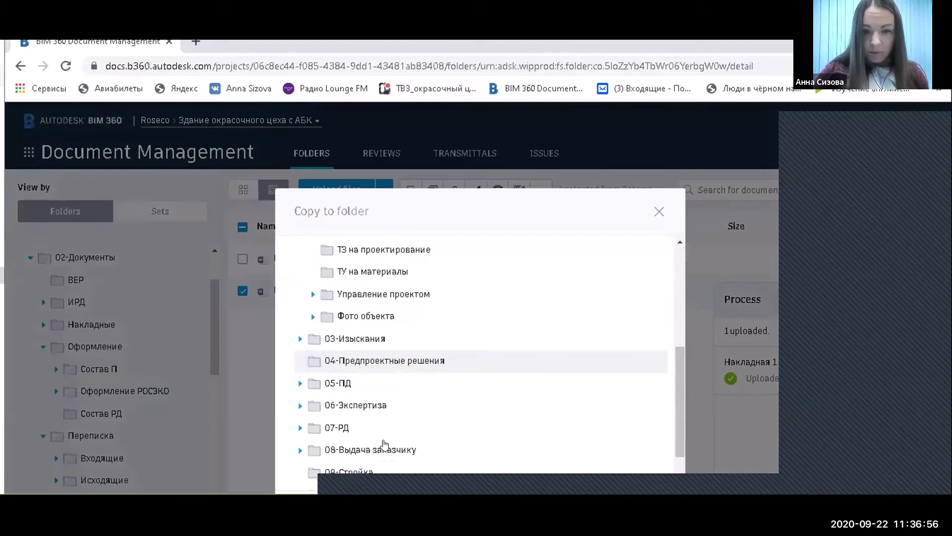
{"action": "left_click", "coordinate": [484, 456]}
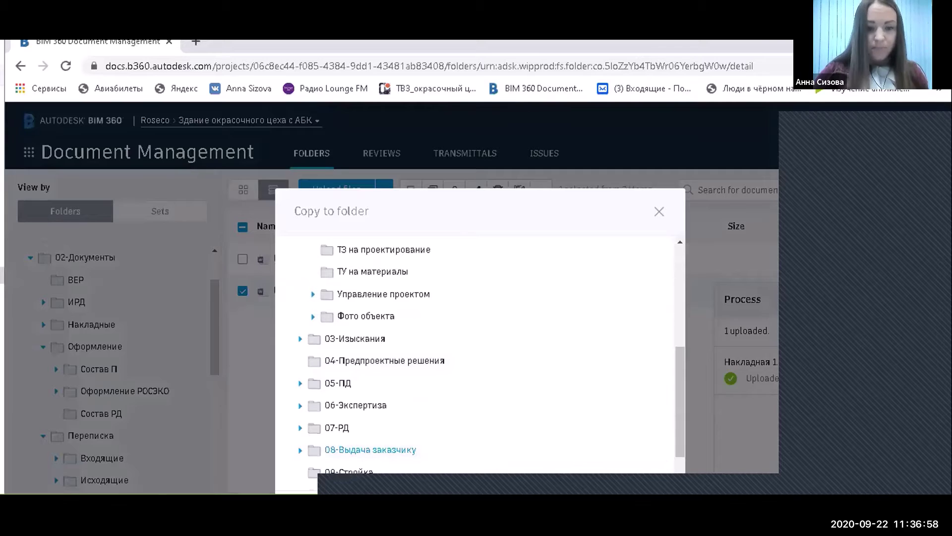
{"action": "left_click", "coordinate": [172, 385]}
Collapse 02-Документы in the folder tree and open the 08-Выдача заказчику folder.
{"action": "scroll", "coordinate": [173, 386], "scroll_direction": "down", "scroll_amount": 4}
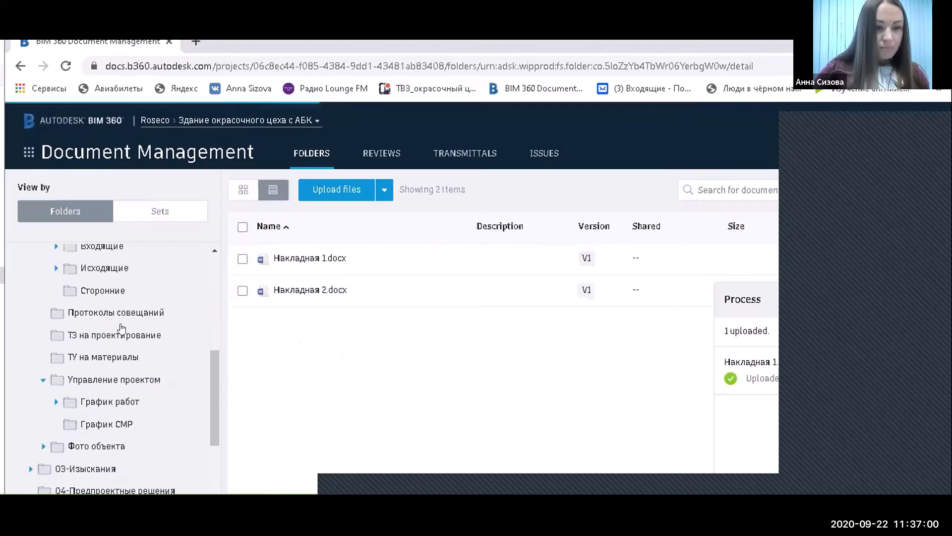
{"action": "scroll", "coordinate": [121, 325], "scroll_direction": "up", "scroll_amount": 2}
{"action": "scroll", "coordinate": [30, 287], "scroll_direction": "up", "scroll_amount": 3}
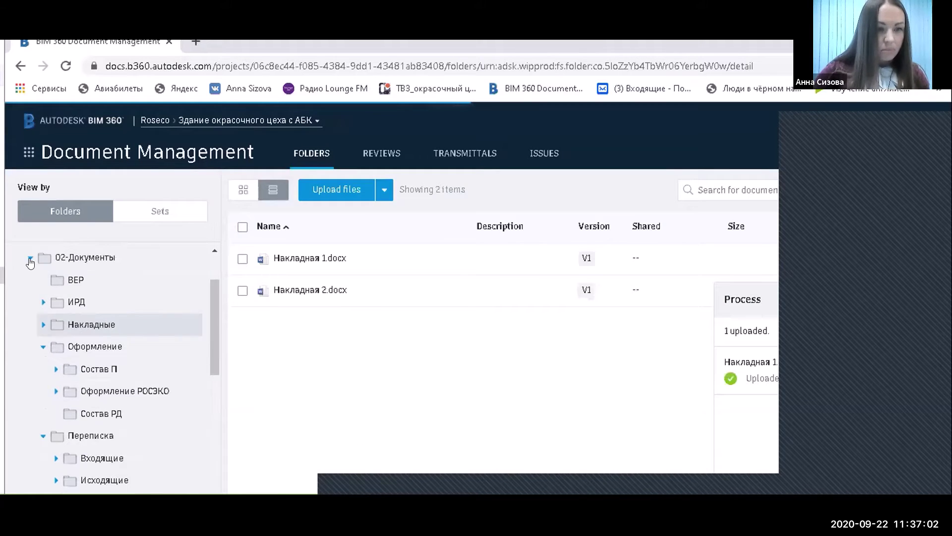
{"action": "left_click", "coordinate": [30, 259]}
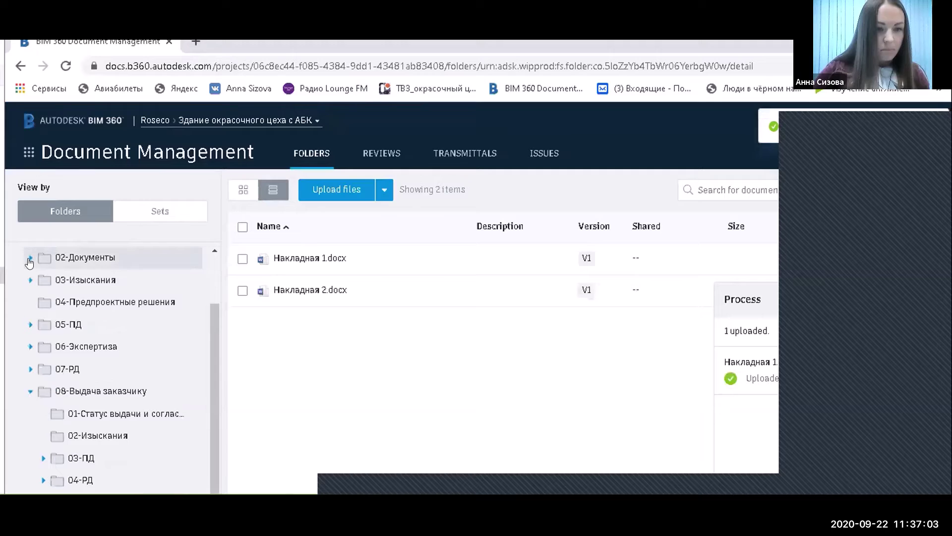
{"action": "left_click", "coordinate": [67, 390]}
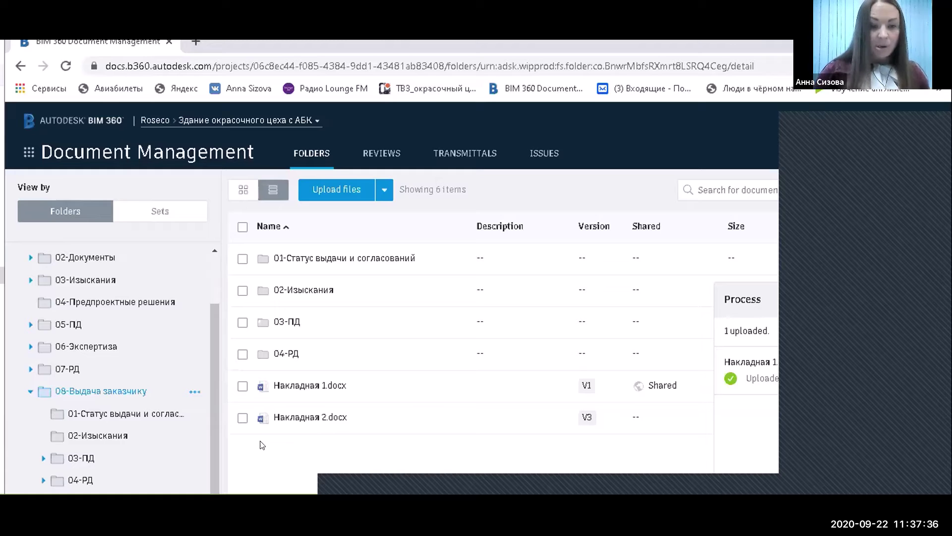
Open the sharing settings for Накладная 2.docx in 08-Выдача заказчику and set access to Share with public.
{"action": "left_click", "coordinate": [242, 417]}
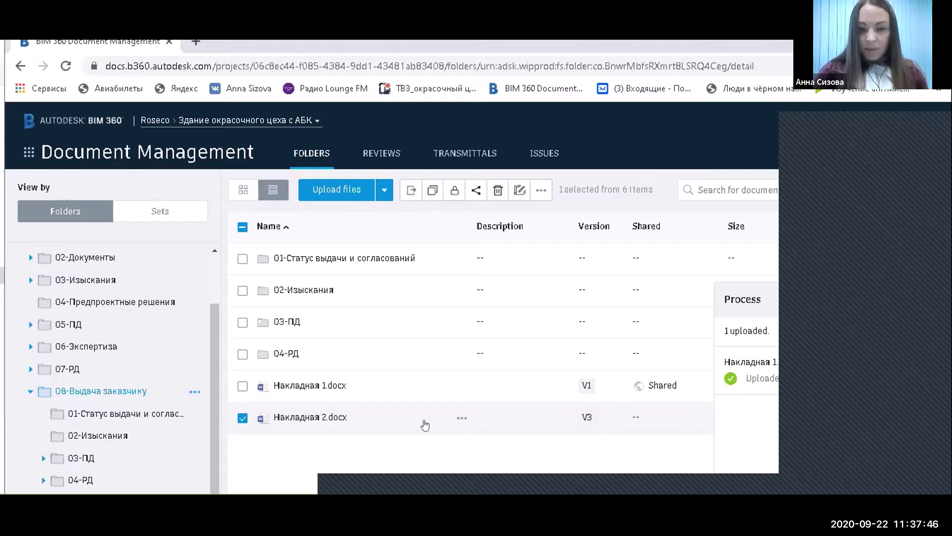
{"action": "left_click", "coordinate": [461, 420]}
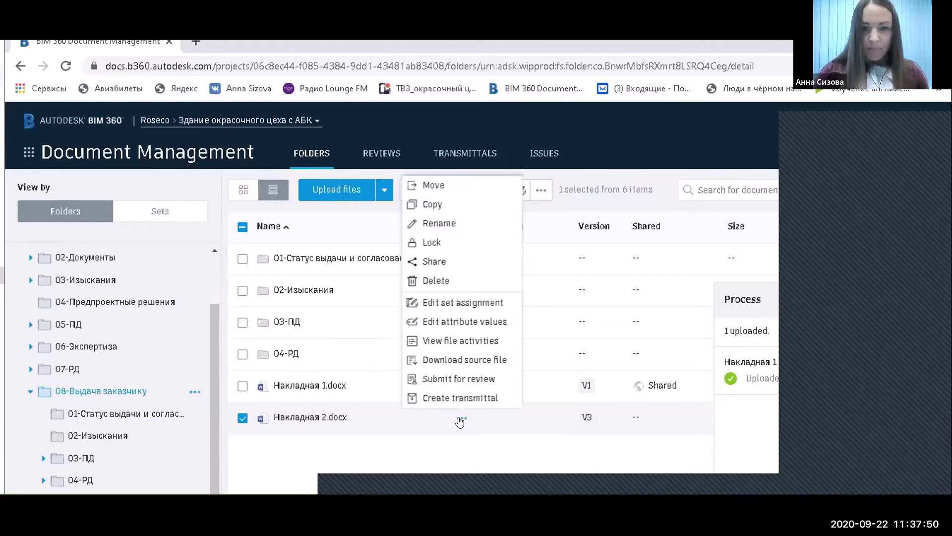
{"action": "left_click", "coordinate": [434, 262]}
{"action": "left_click", "coordinate": [426, 264]}
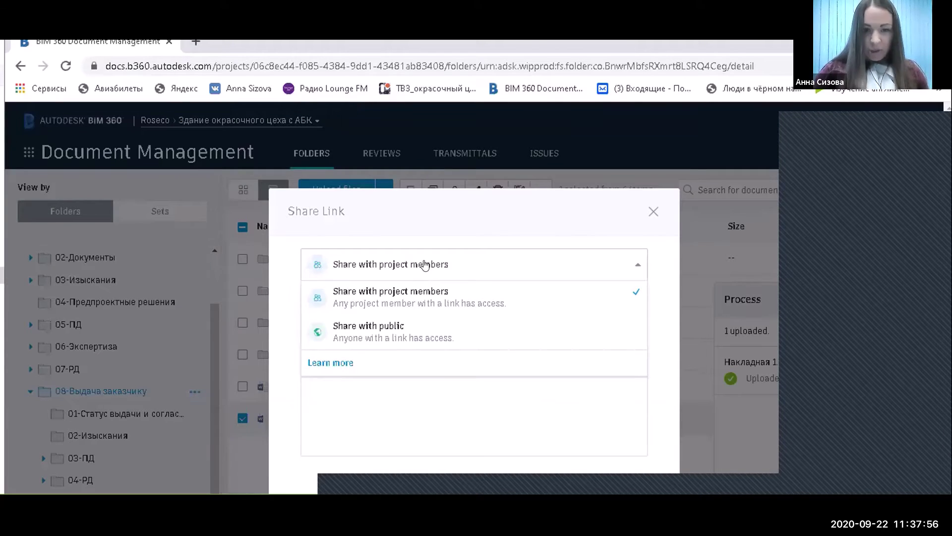
{"action": "left_click", "coordinate": [409, 331]}
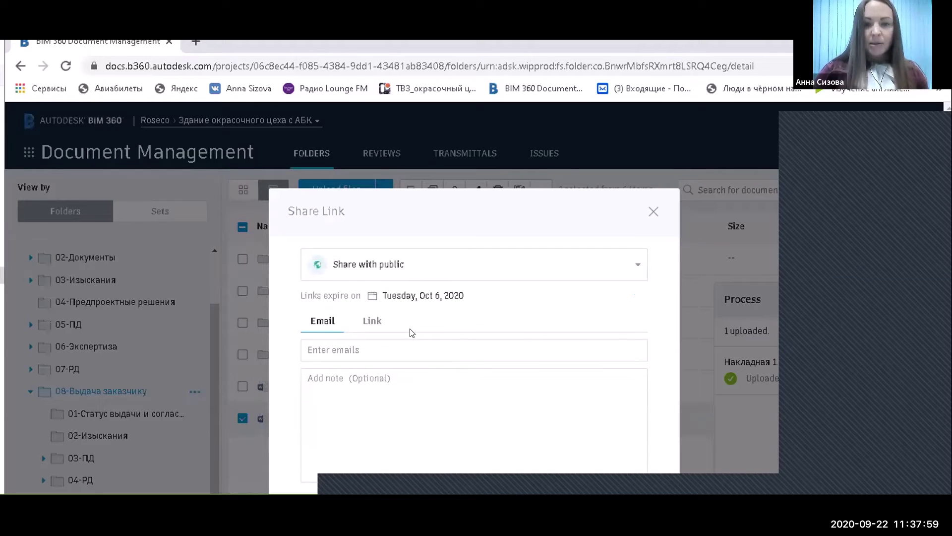
View the link expiry calendar without changing the date, and generate and copy the public link to Накладная 2.docx.
{"action": "left_click", "coordinate": [426, 296]}
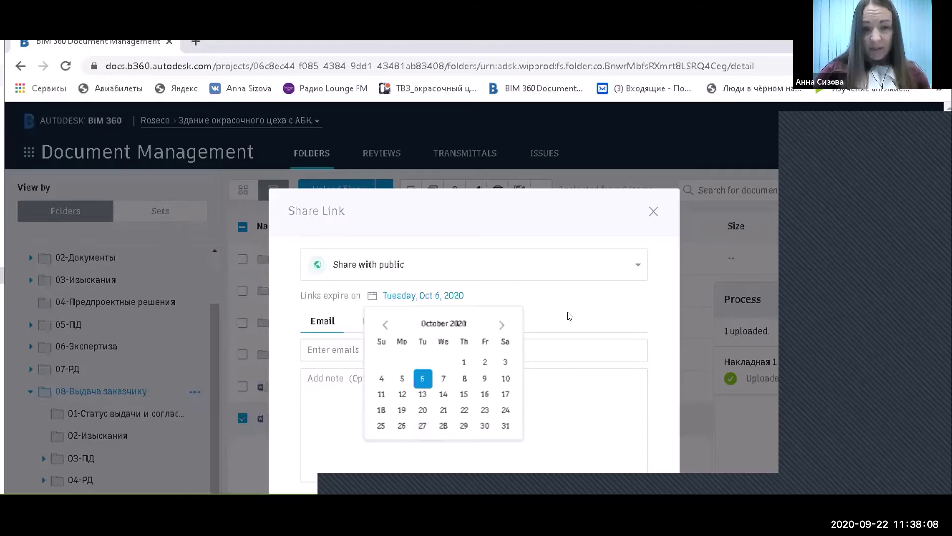
{"action": "left_click", "coordinate": [459, 296]}
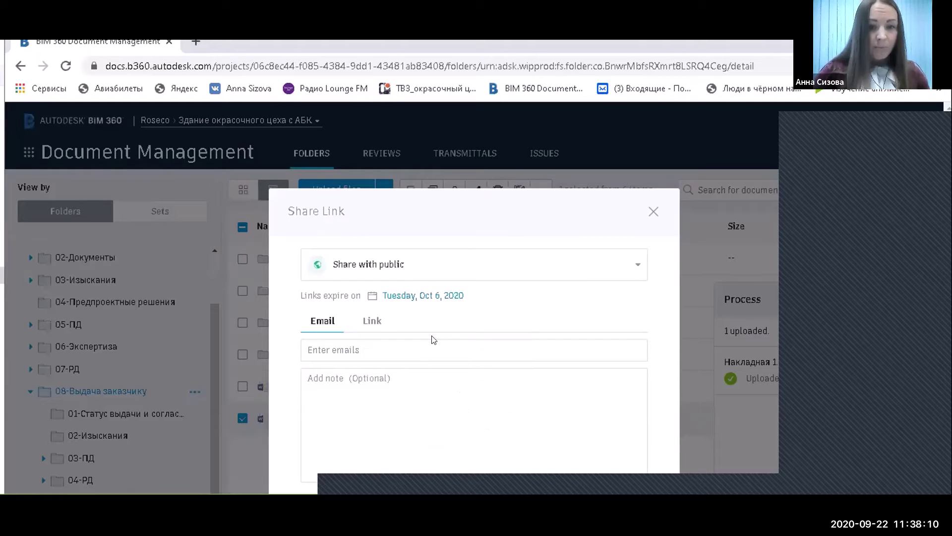
{"action": "left_click", "coordinate": [376, 320]}
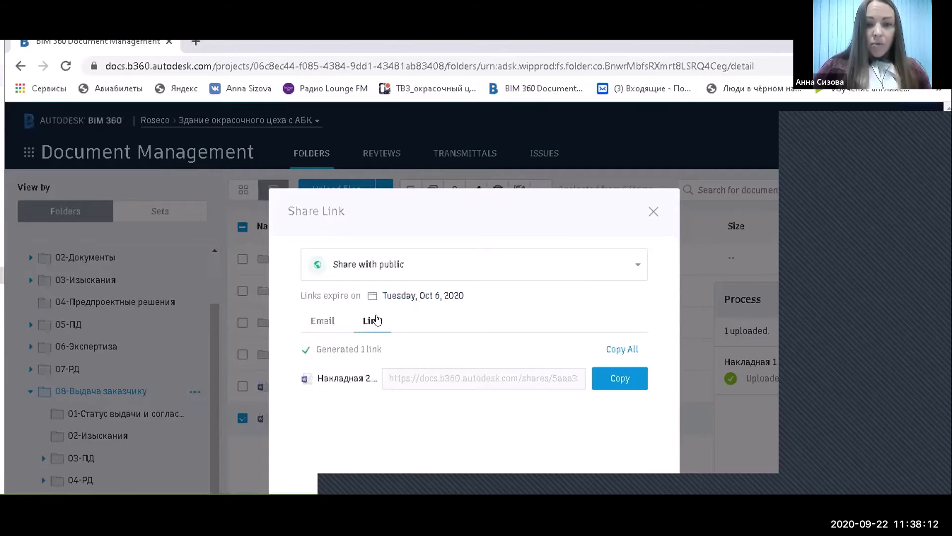
{"action": "left_click", "coordinate": [619, 383]}
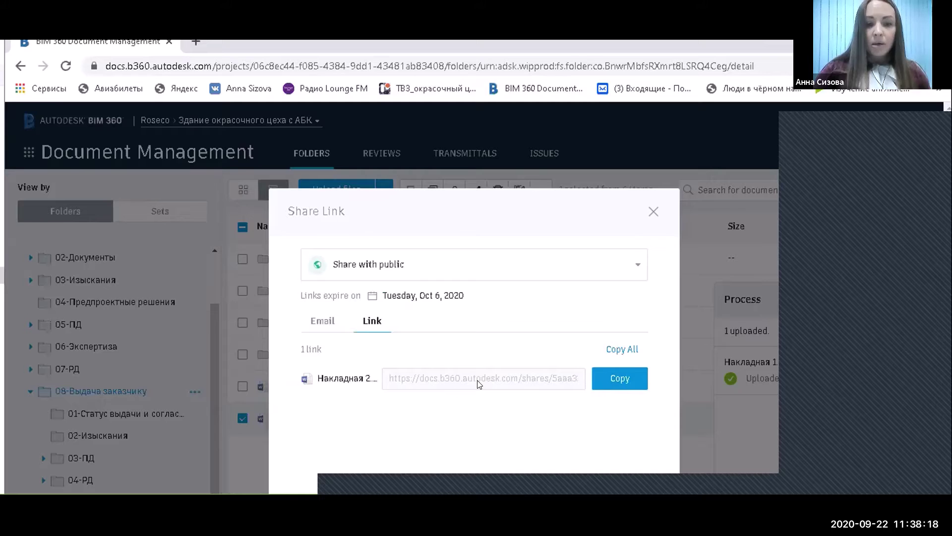
Open the copied share link in a new browser tab and download Накладная 2.docx from it.
{"action": "mouse_move", "coordinate": [153, 494]}
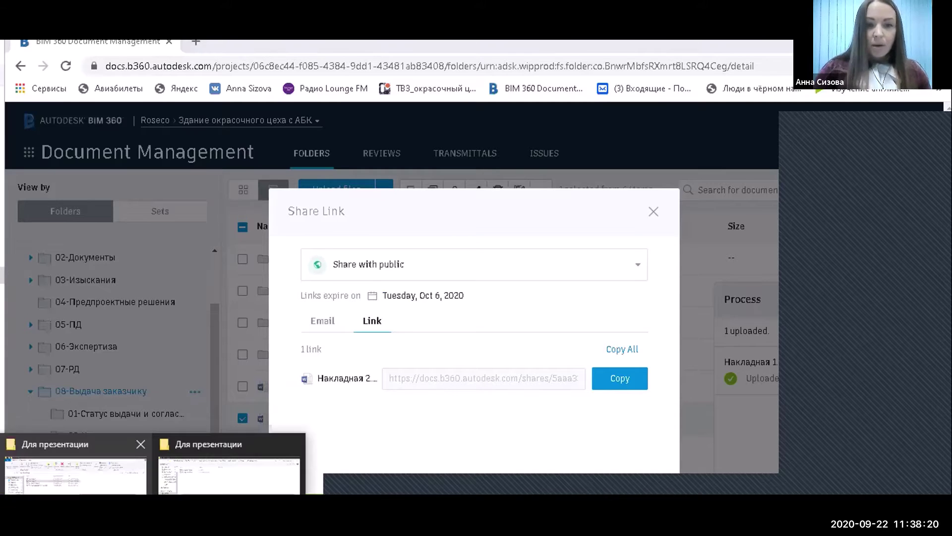
{"action": "left_click", "coordinate": [196, 42]}
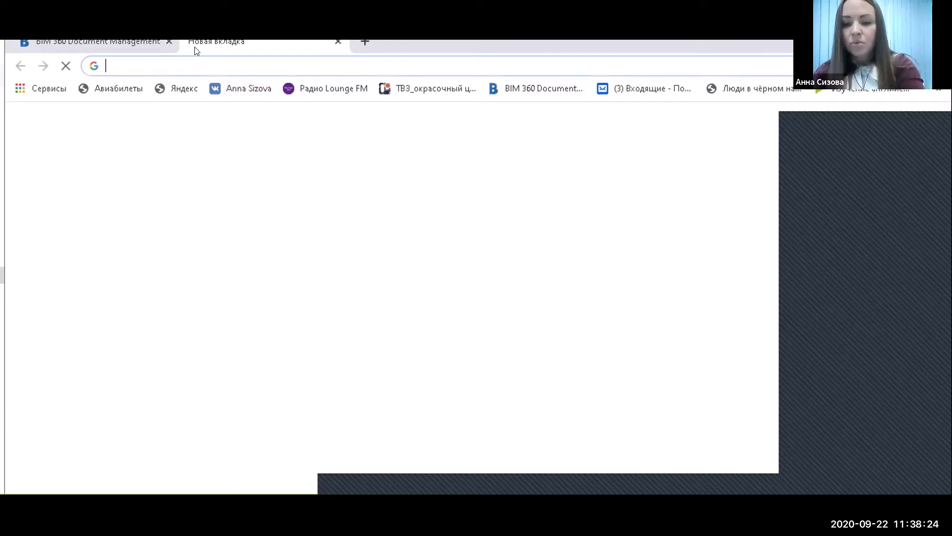
{"action": "key", "text": "ctrl+v"}
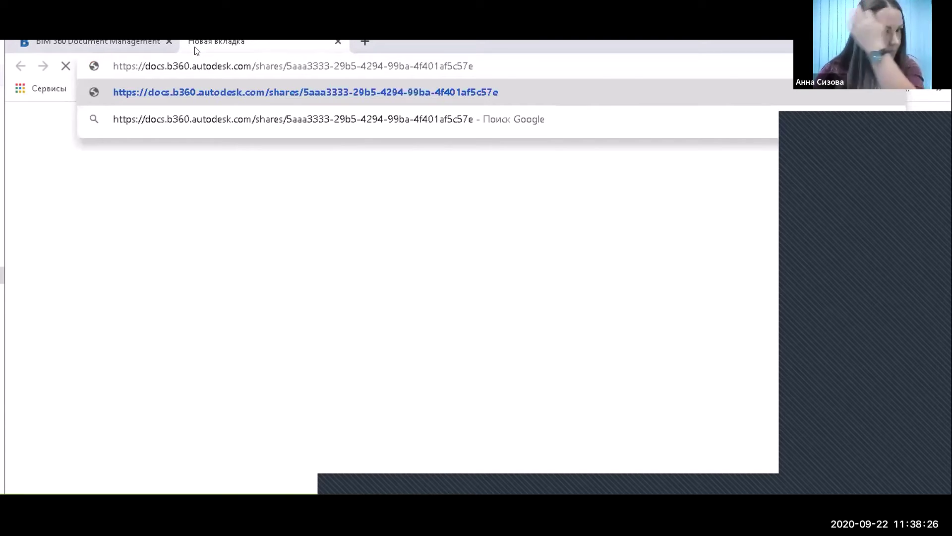
{"action": "key", "text": "Return"}
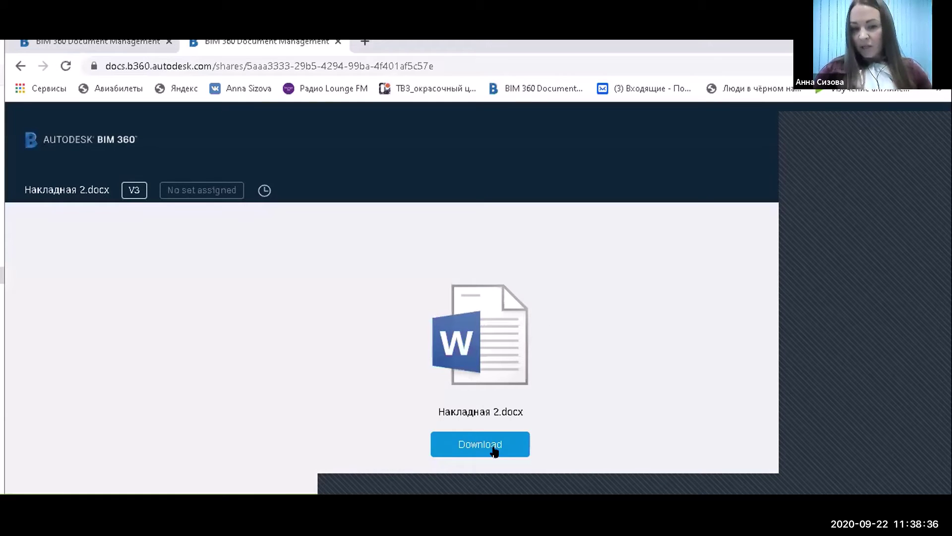
{"action": "left_click", "coordinate": [494, 450]}
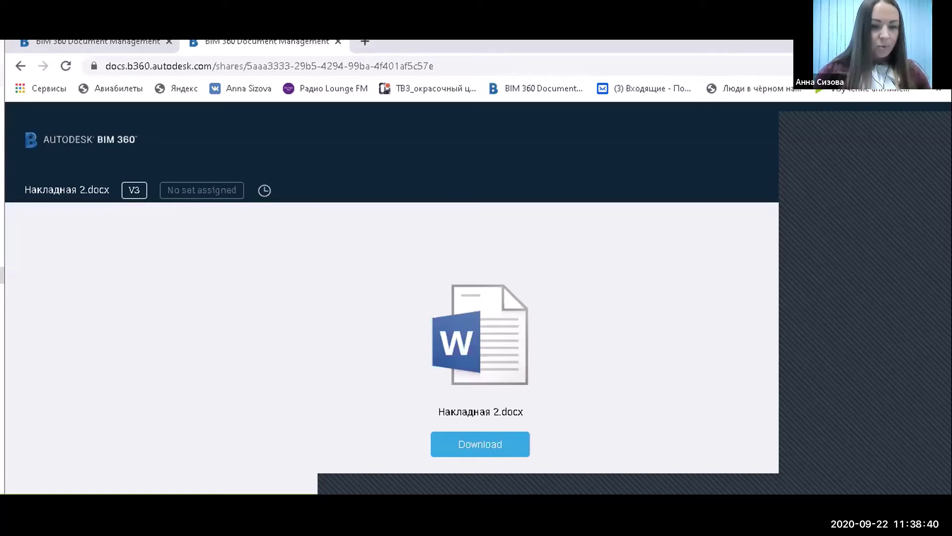
Switch to File Explorer, open the PDF Пример накладной from Для презентации and examine the document link and checksum in its page 2 table.
{"action": "mouse_move", "coordinate": [153, 495]}
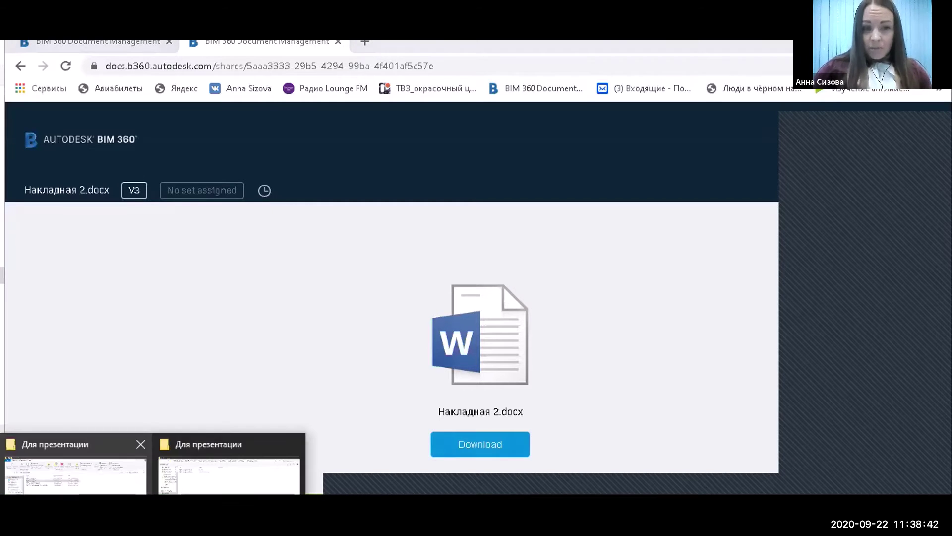
{"action": "left_click", "coordinate": [76, 475]}
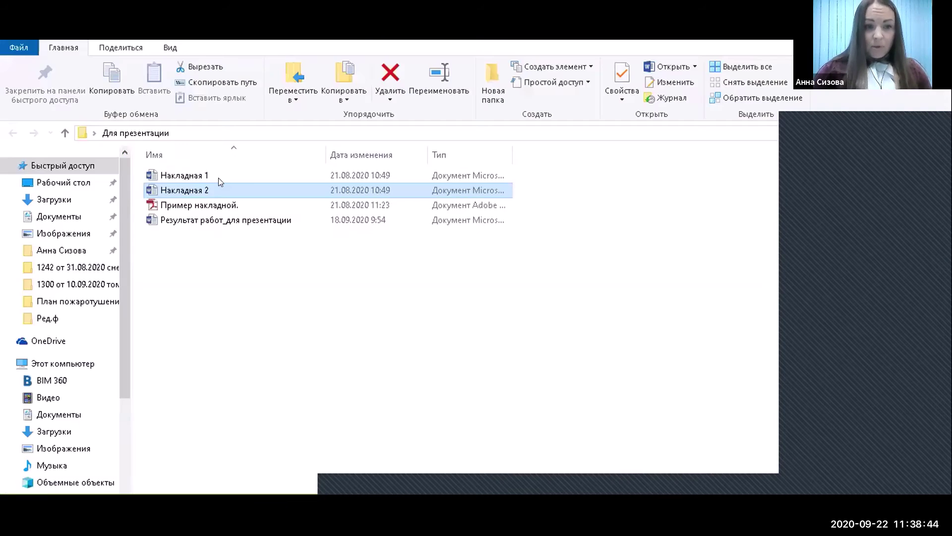
{"action": "left_click", "coordinate": [214, 203]}
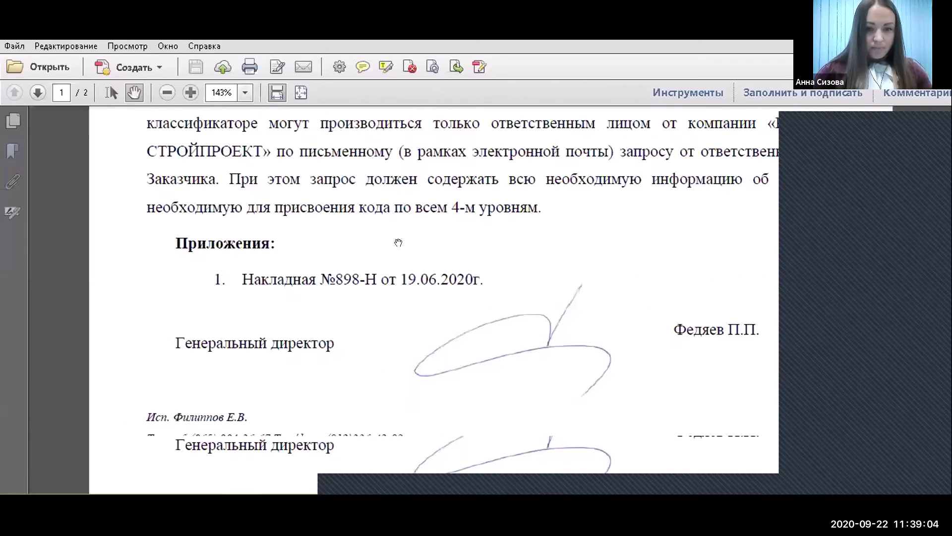
{"action": "scroll", "coordinate": [402, 228], "scroll_direction": "down", "scroll_amount": 5}
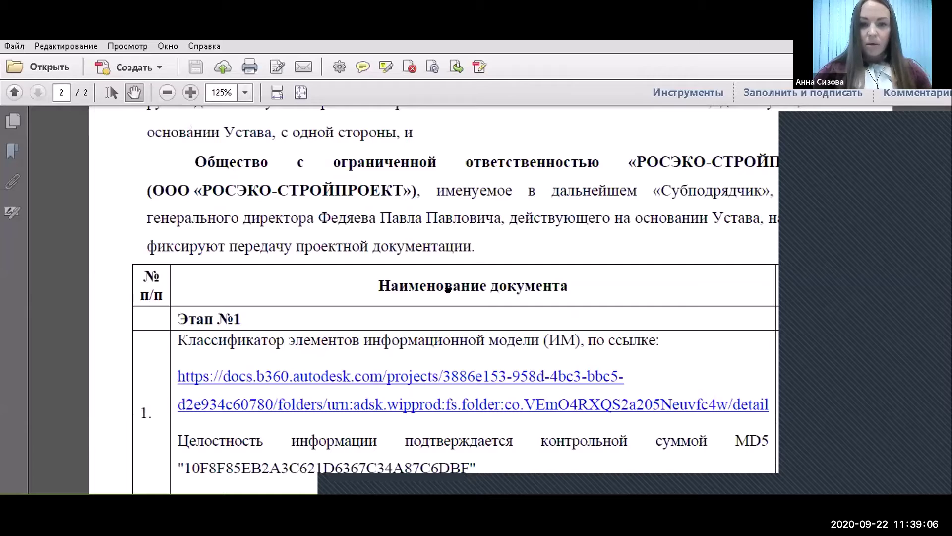
{"action": "scroll", "coordinate": [376, 218], "scroll_direction": "down", "scroll_amount": 3}
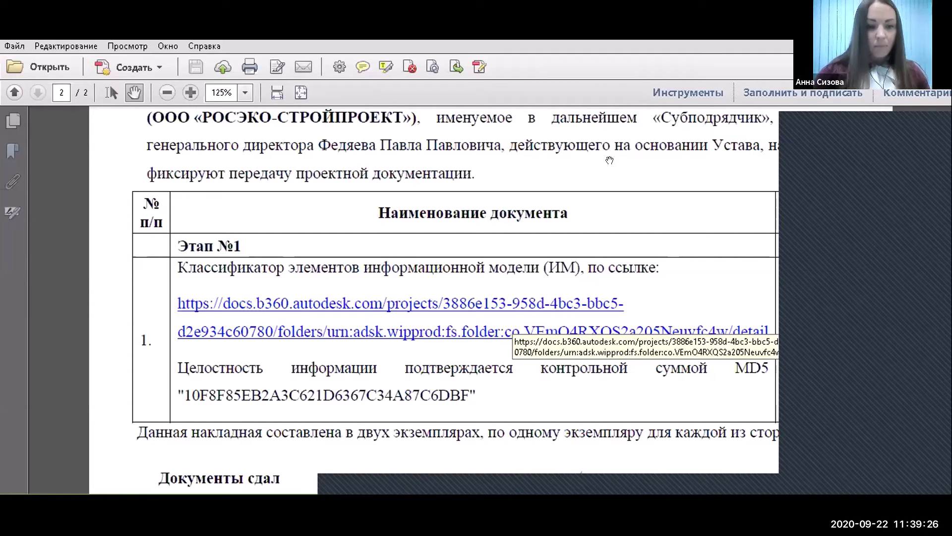
Switch back to the browser tab with the project folders, close the Share Link dialog and deselect Накладная 2.docx.
{"action": "mouse_move", "coordinate": [468, 494]}
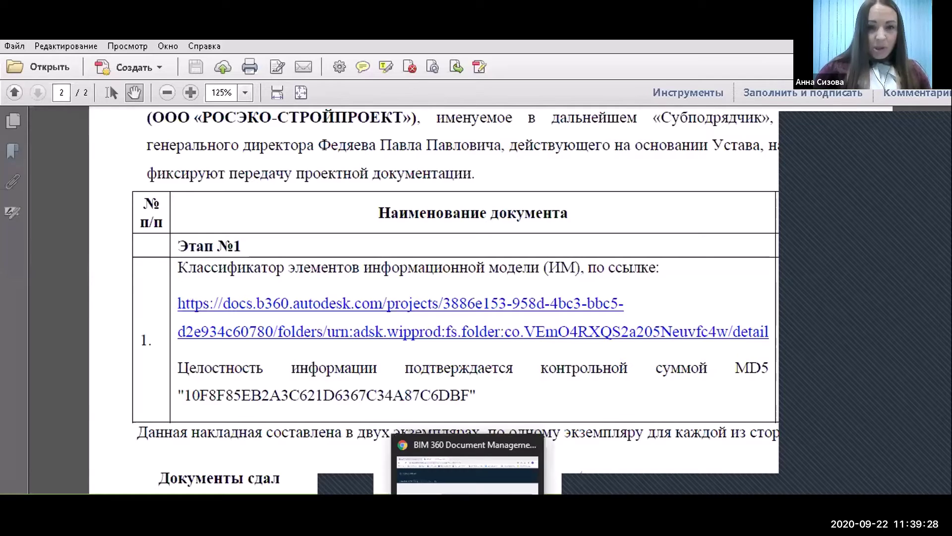
{"action": "left_click", "coordinate": [468, 472]}
{"action": "key", "text": "ctrl+1"}
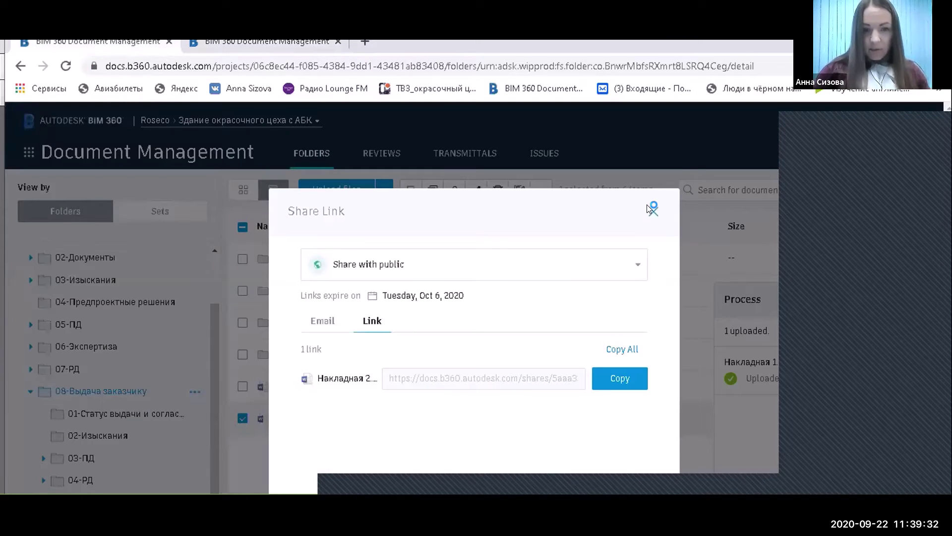
{"action": "key", "text": "Escape"}
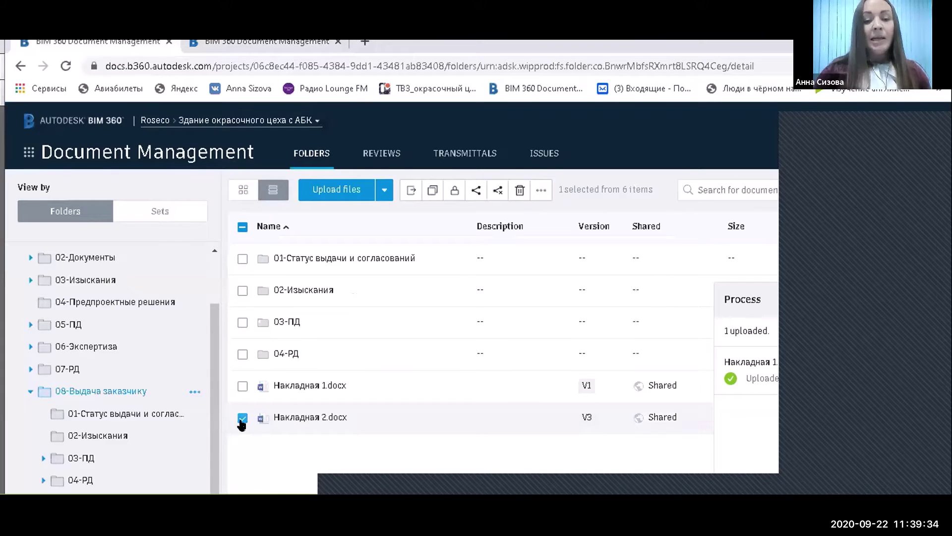
{"action": "left_click", "coordinate": [243, 419]}
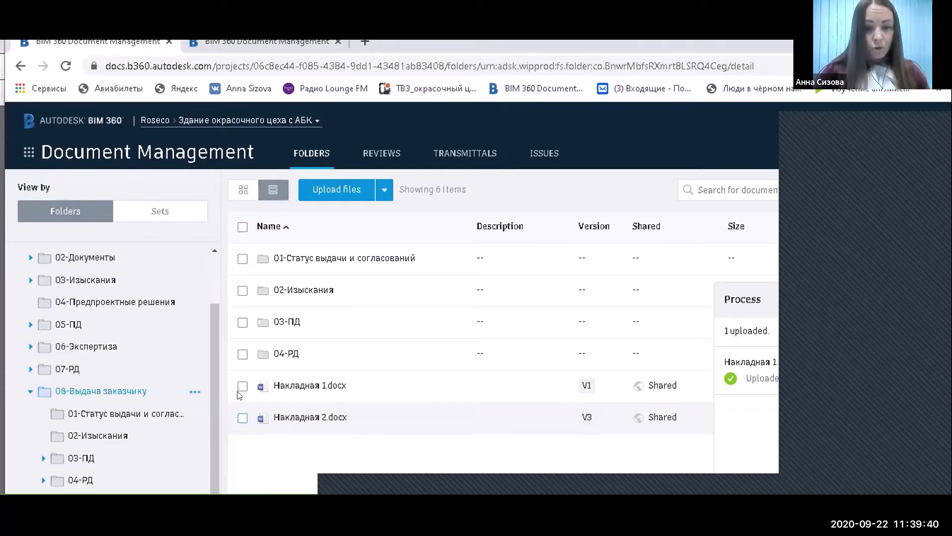
Start creating a transmittal for Накладная 1.docx in the 08-Выдача заказчику folder.
{"action": "mouse_move", "coordinate": [452, 389]}
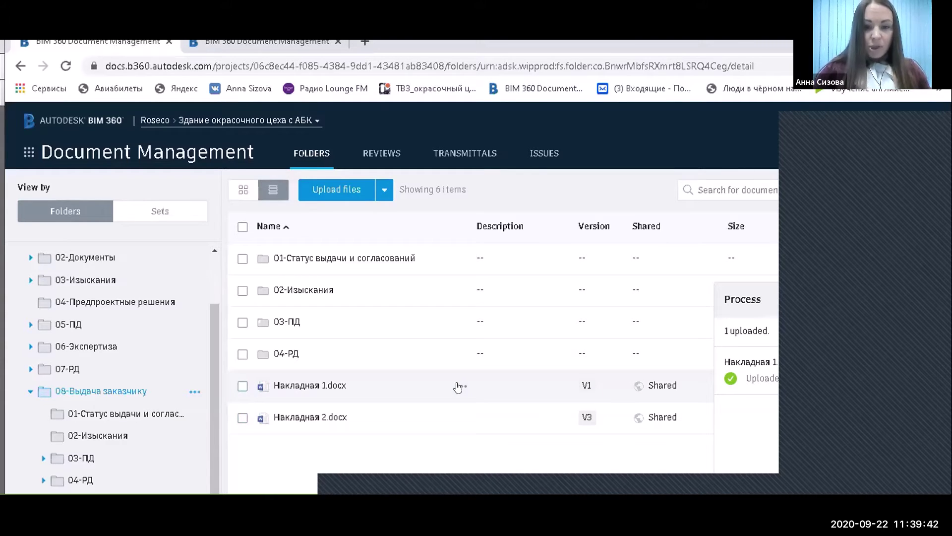
{"action": "left_click", "coordinate": [461, 386]}
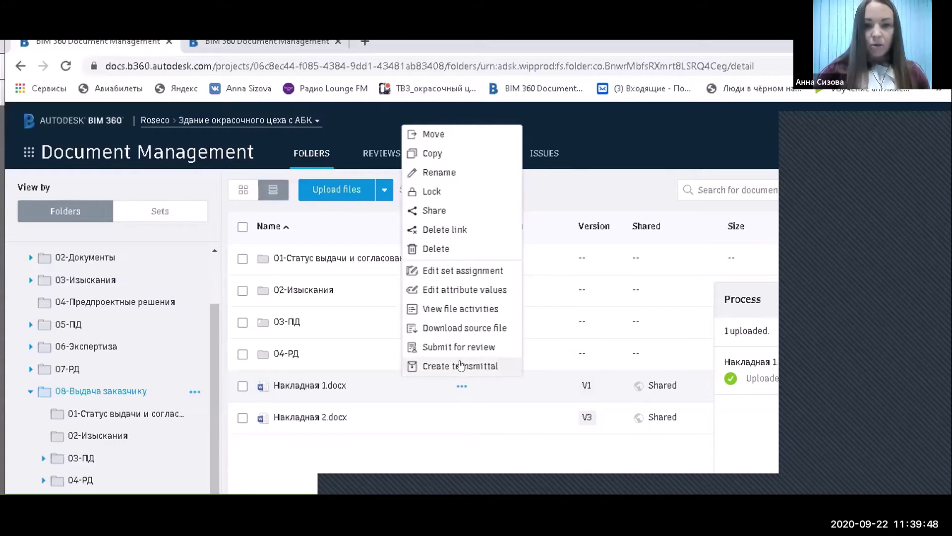
{"action": "left_click", "coordinate": [460, 366]}
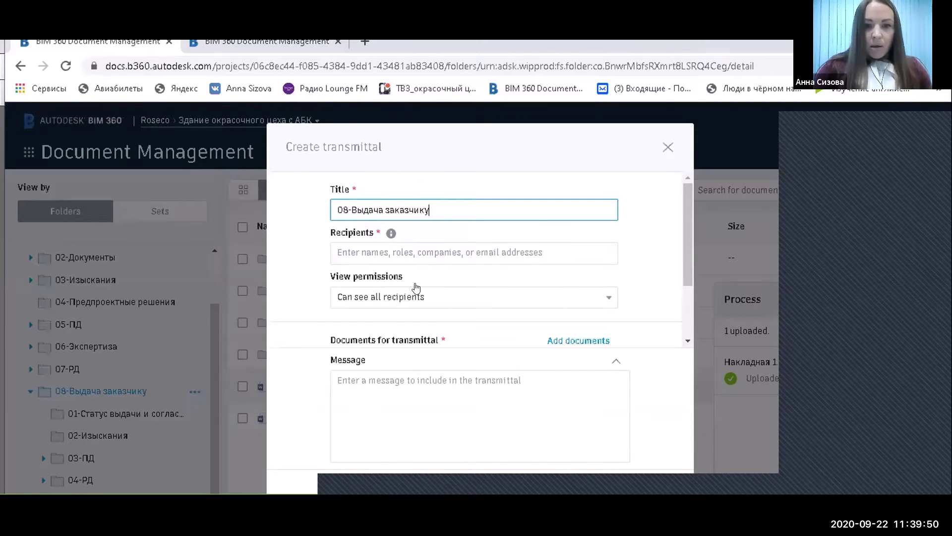
View the available transmittal recipients by user, role and company, and close the selection without choosing anyone.
{"action": "left_click", "coordinate": [411, 255]}
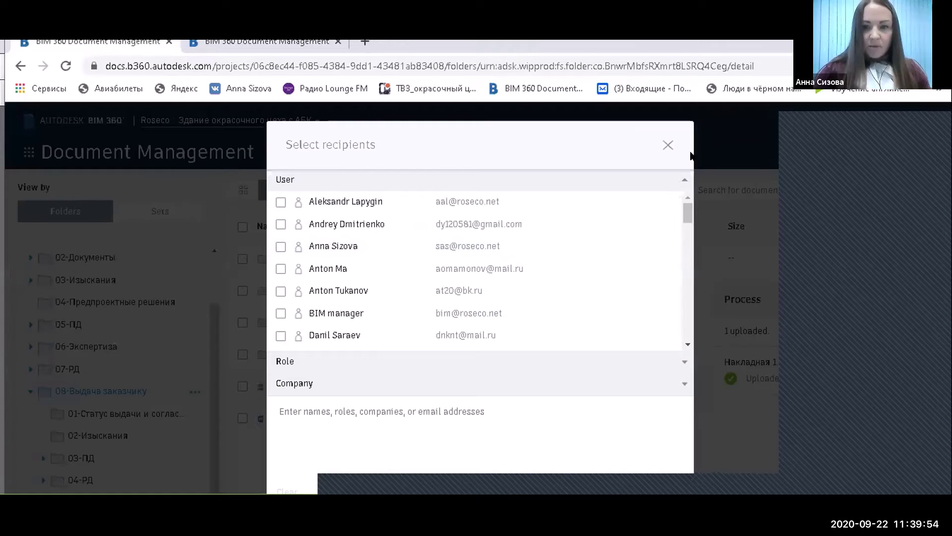
{"action": "key", "text": "Escape"}
{"action": "left_click", "coordinate": [436, 257]}
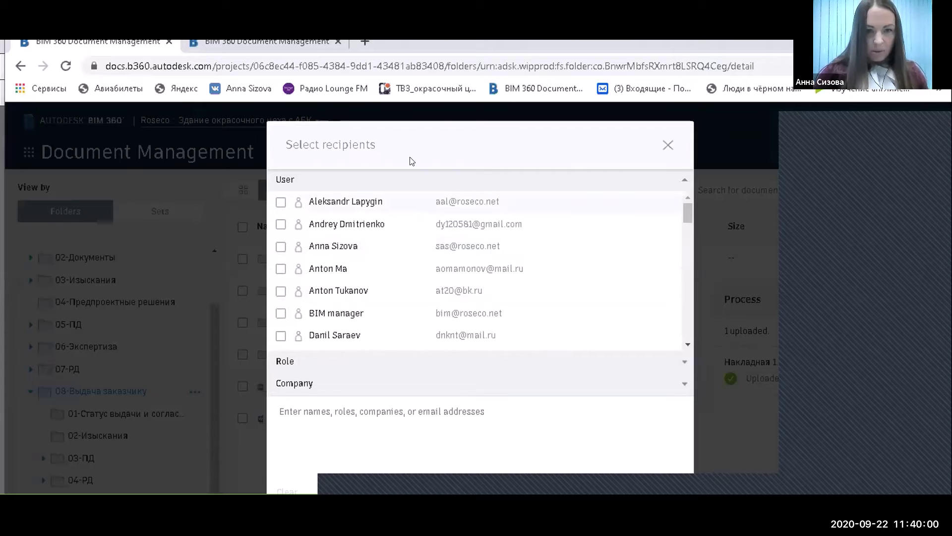
{"action": "left_click", "coordinate": [668, 145]}
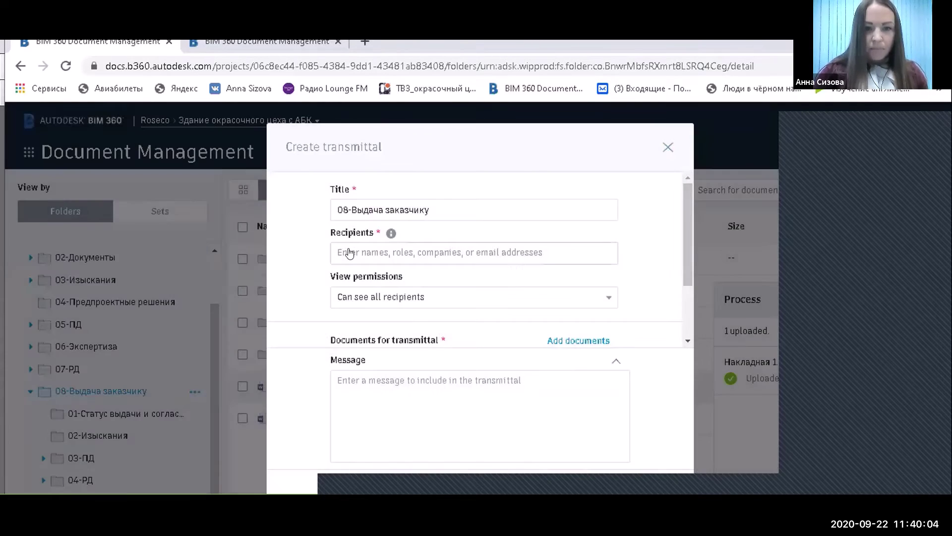
Search the transmittal recipients for the presenter's surname and add the matching user as the recipient.
{"action": "left_click", "coordinate": [349, 251]}
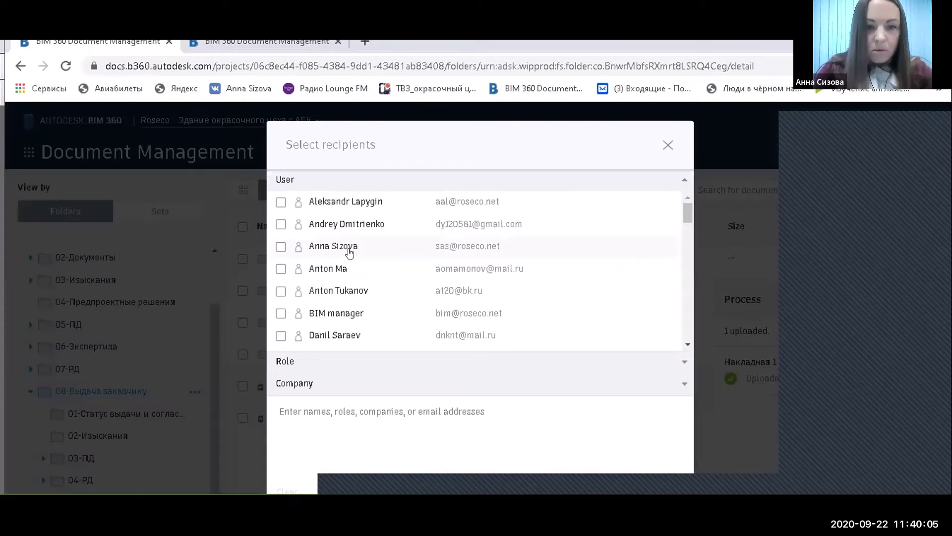
{"action": "left_click", "coordinate": [373, 401]}
{"action": "type", "text": "си"}
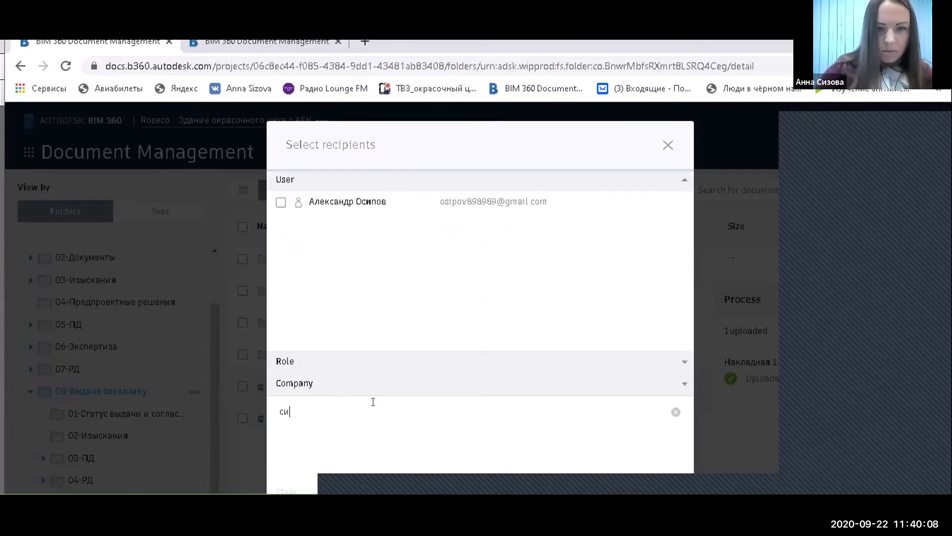
{"action": "key", "text": "BackSpace"}
{"action": "key", "text": "BackSpace"}
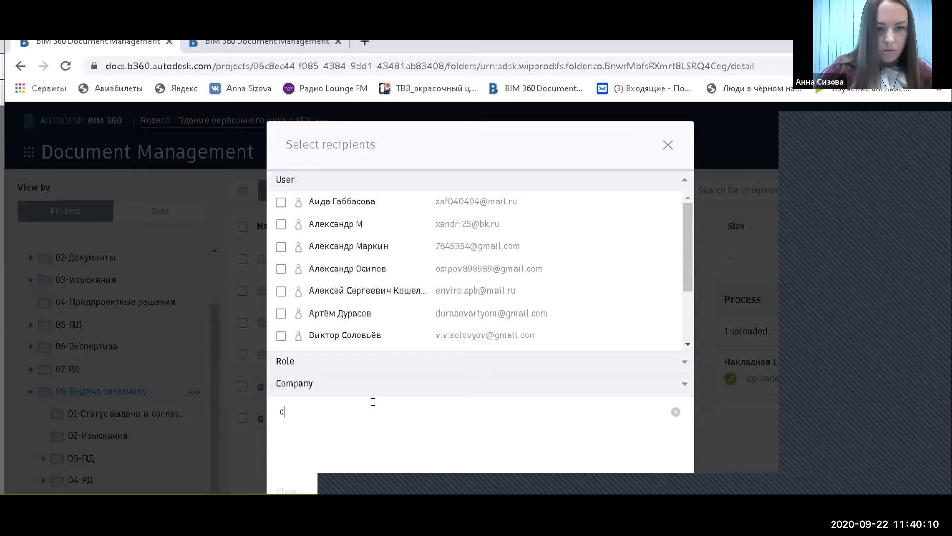
{"action": "type", "text": "si"}
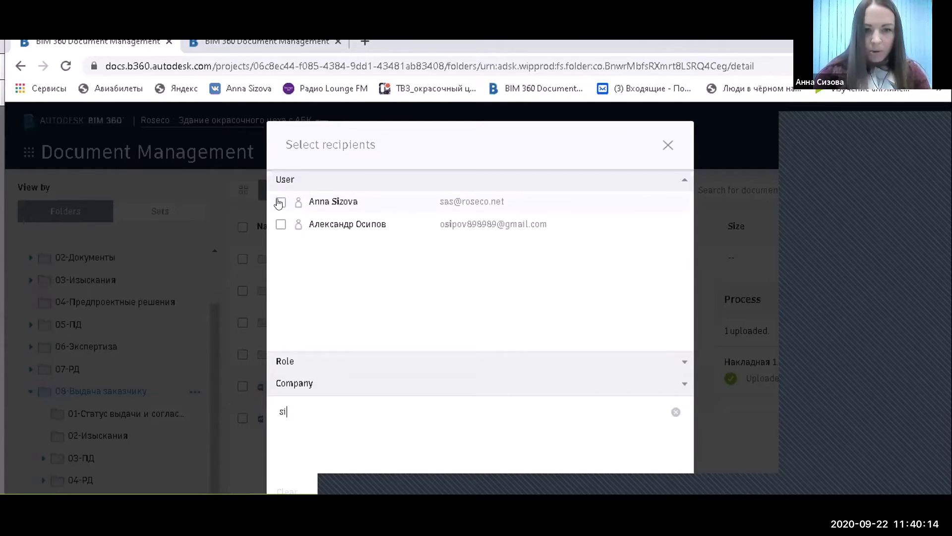
{"action": "left_click", "coordinate": [320, 223]}
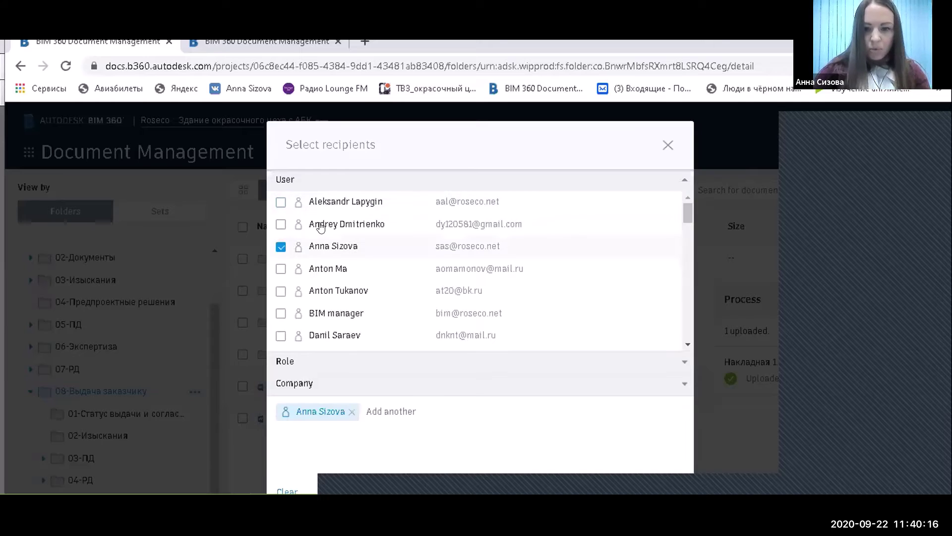
{"action": "left_click", "coordinate": [638, 491]}
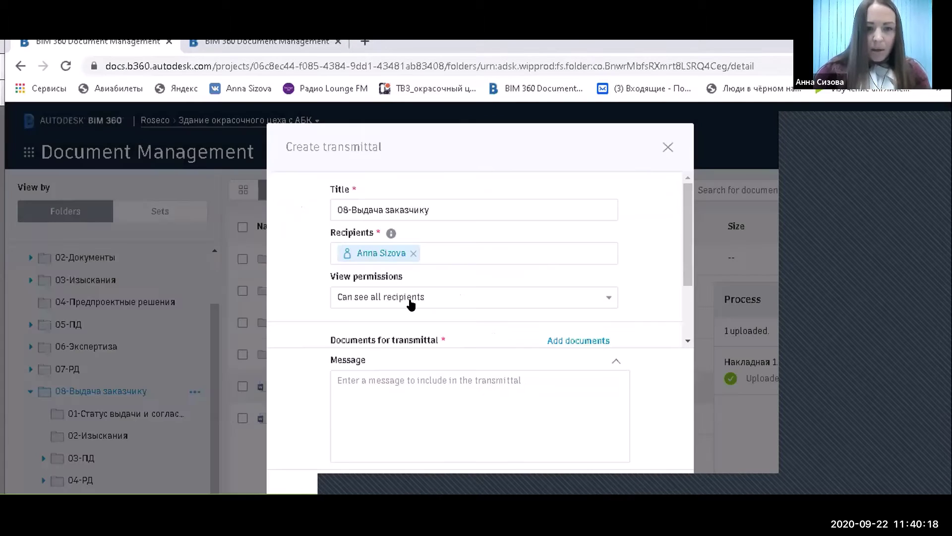
Keep the view permission Can see all recipients, enter the message "На проверку" and send the transmittal.
{"action": "left_click", "coordinate": [410, 304]}
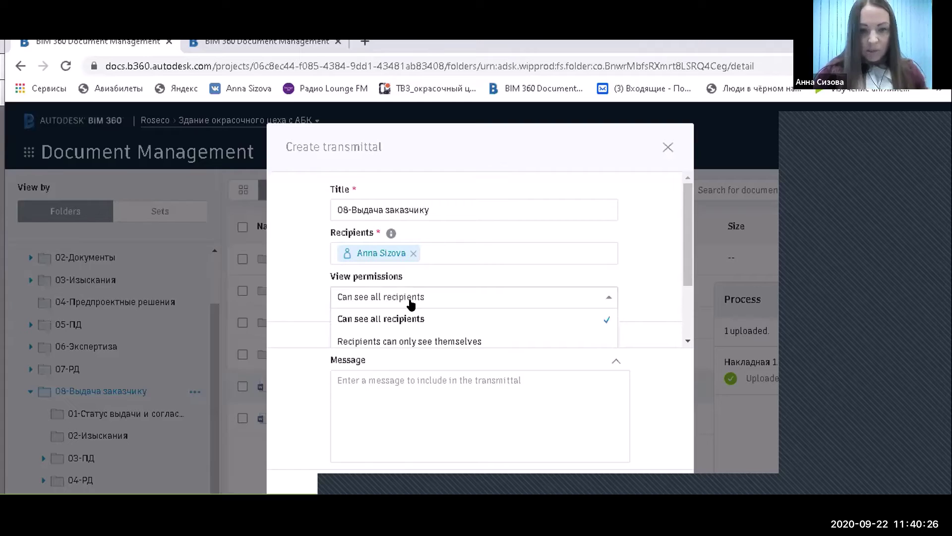
{"action": "left_click", "coordinate": [434, 390]}
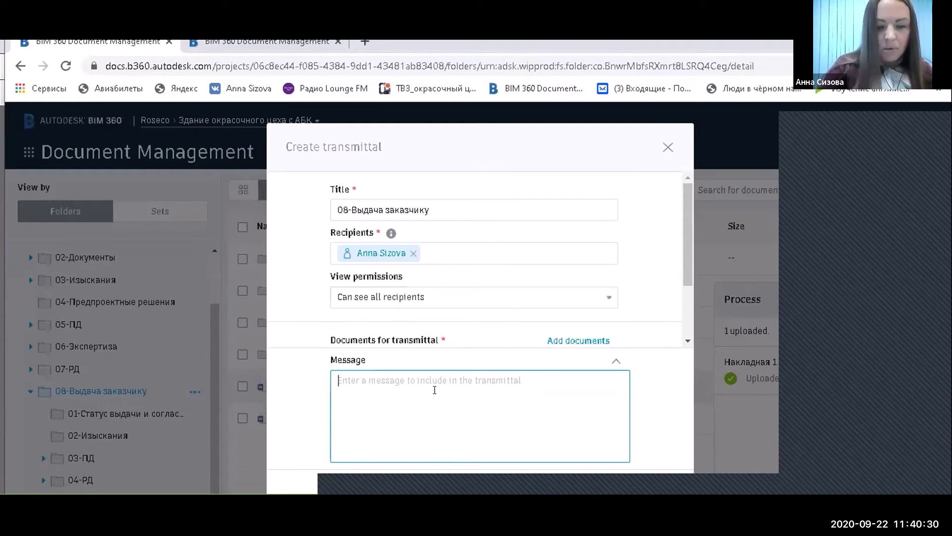
{"action": "type", "text": "На про"}
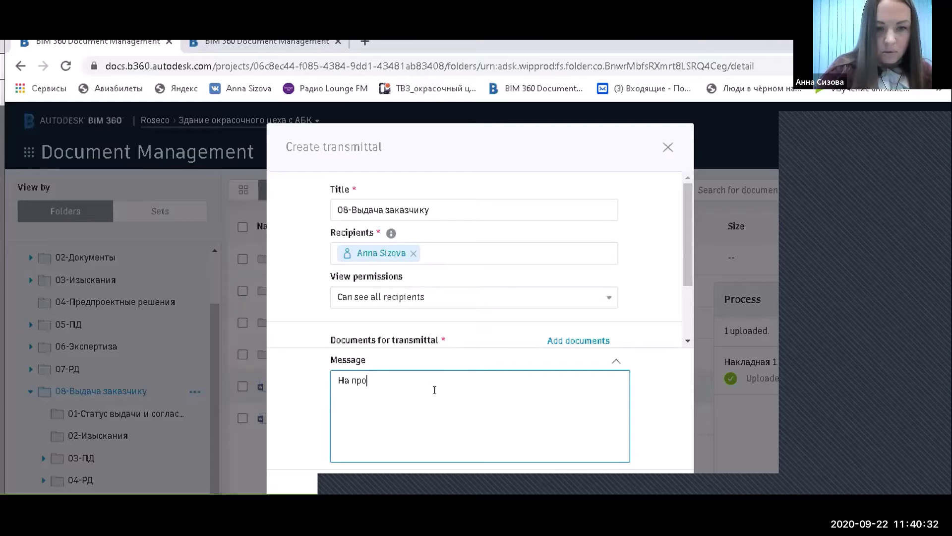
{"action": "type", "text": "верку"}
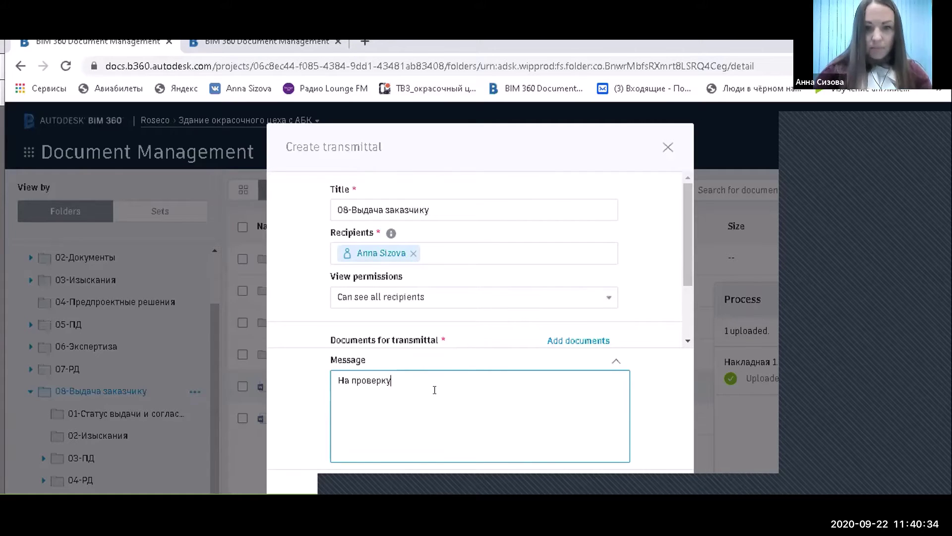
{"action": "left_click", "coordinate": [659, 480]}
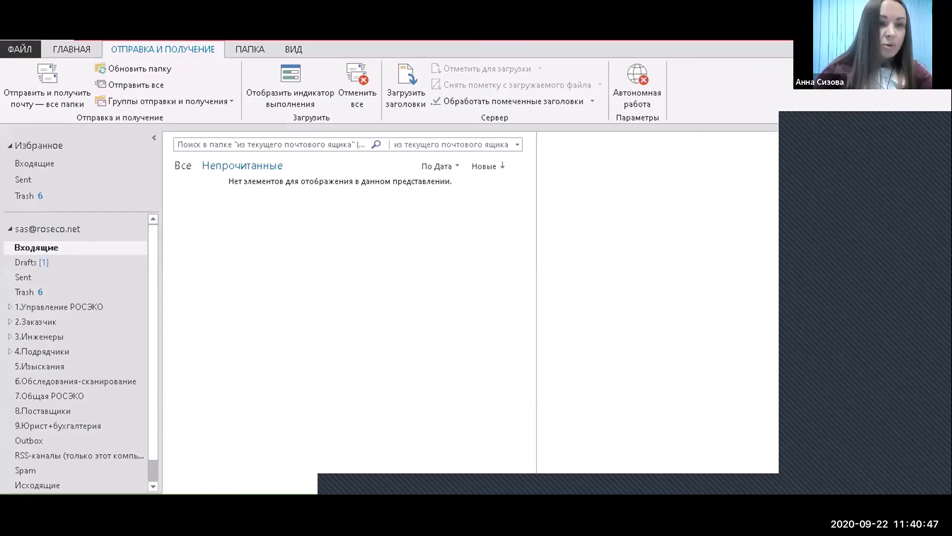
Switch to Outlook, refresh the inbox and open the BIM 360 transmittal notification to read its message, title and document details.
{"action": "key", "text": "alt+Tab"}
{"action": "left_click", "coordinate": [134, 68]}
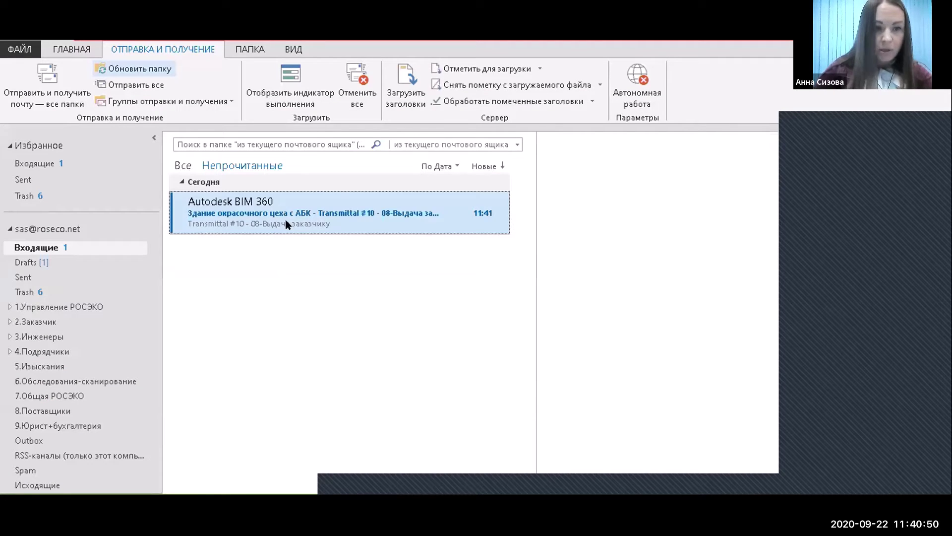
{"action": "left_click", "coordinate": [312, 192]}
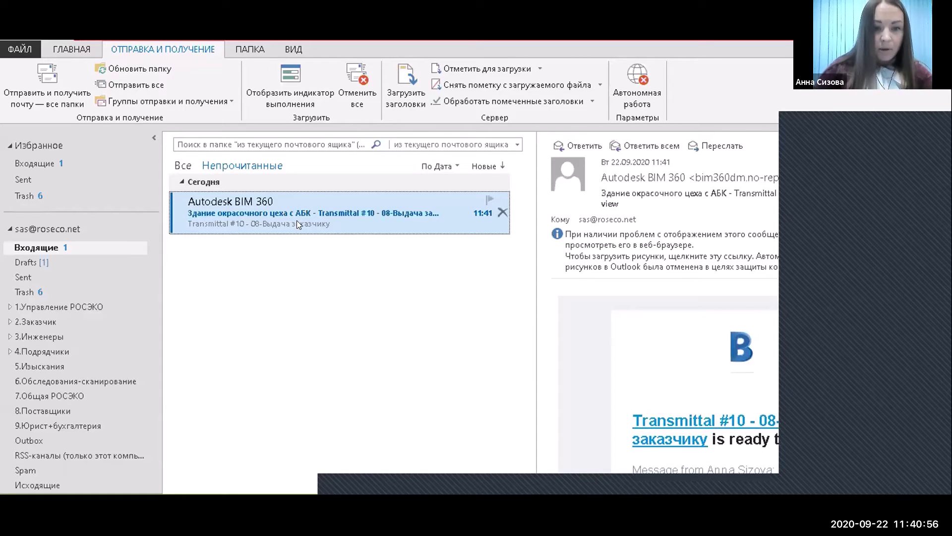
{"action": "key", "text": "Return"}
{"action": "scroll", "coordinate": [265, 356], "scroll_direction": "down", "scroll_amount": 2}
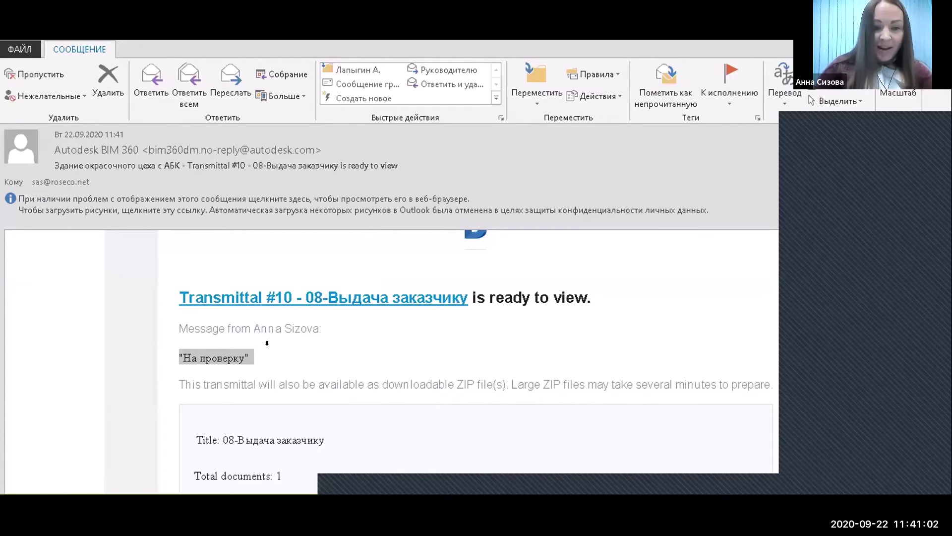
{"action": "scroll", "coordinate": [267, 350], "scroll_direction": "down", "scroll_amount": 2}
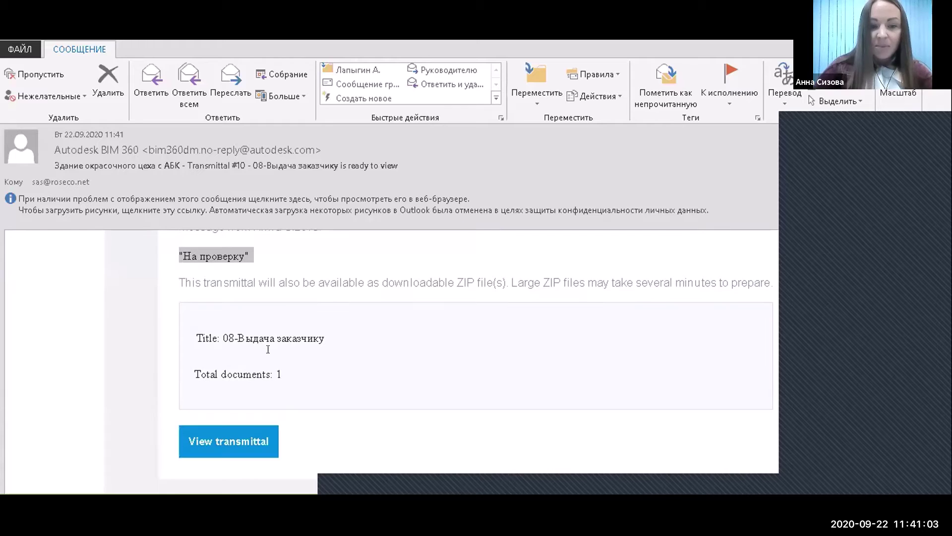
Try to open the transmittal through the View transmittal link in the notification e-mail.
{"action": "left_click", "coordinate": [242, 443]}
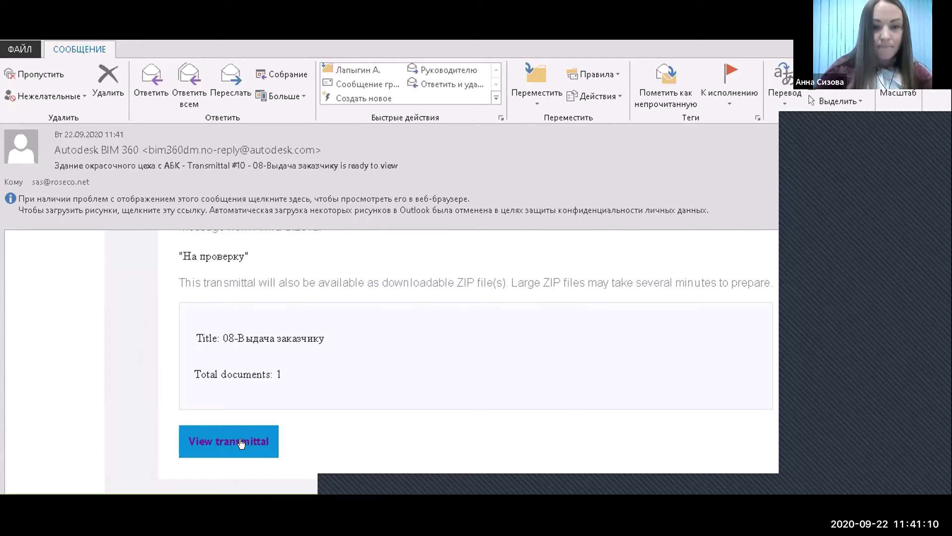
{"action": "scroll", "coordinate": [472, 361], "scroll_direction": "up", "scroll_amount": 3}
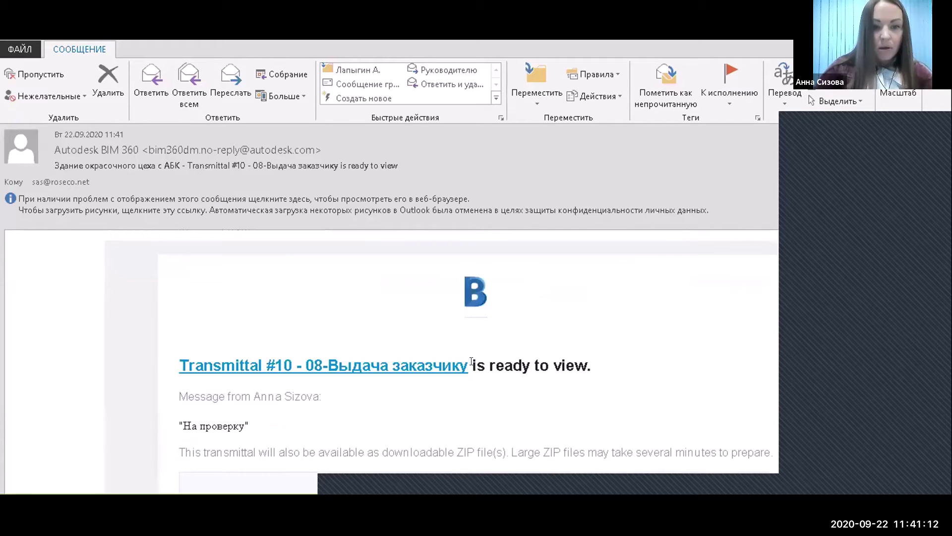
{"action": "scroll", "coordinate": [200, 425], "scroll_direction": "down", "scroll_amount": 3}
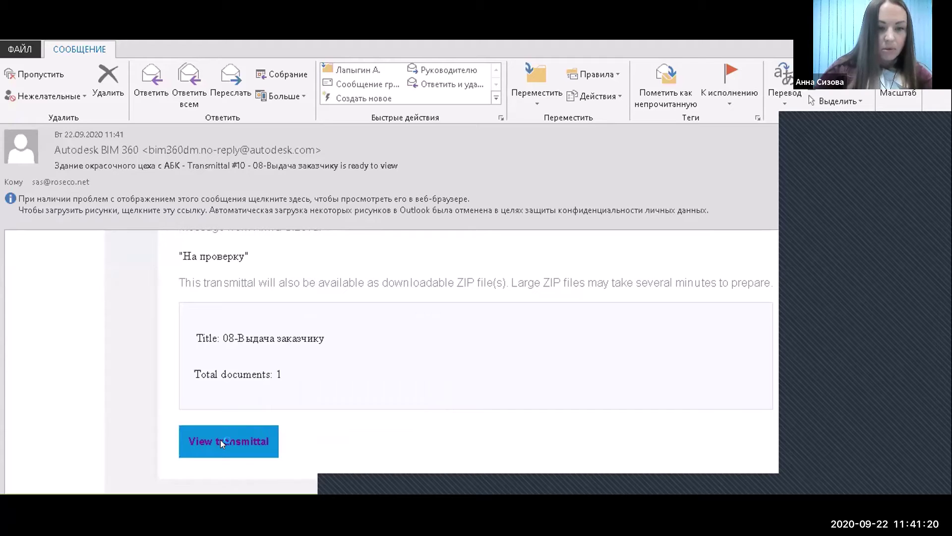
{"action": "right_click", "coordinate": [220, 439]}
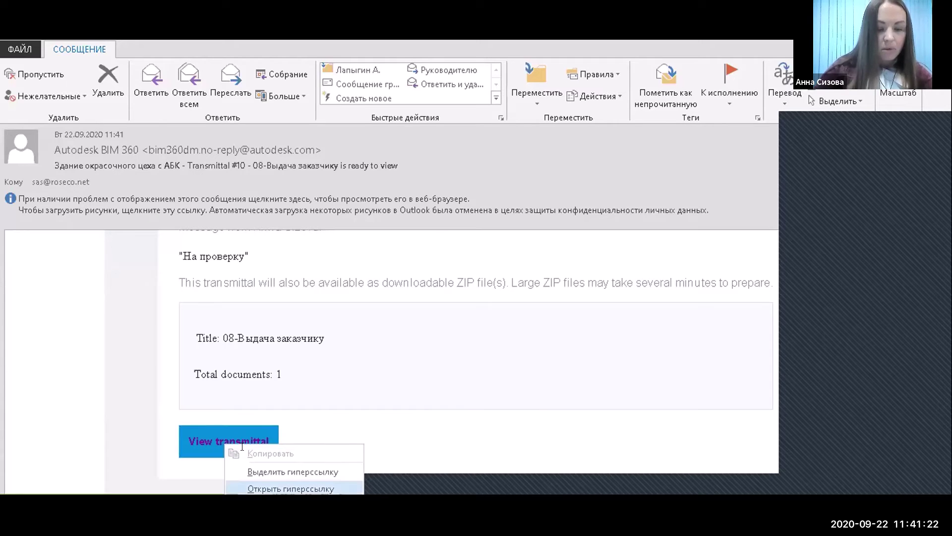
{"action": "left_click", "coordinate": [258, 487]}
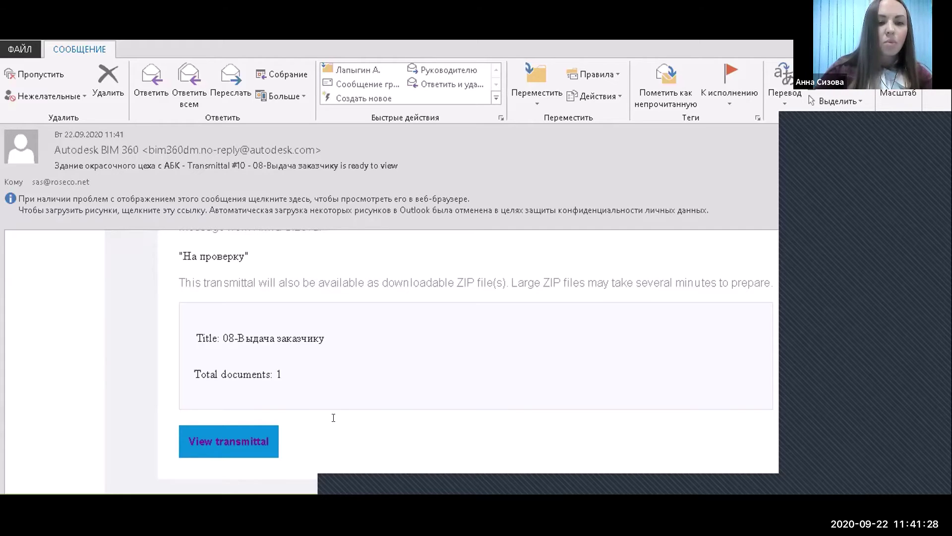
{"action": "right_click", "coordinate": [263, 436]}
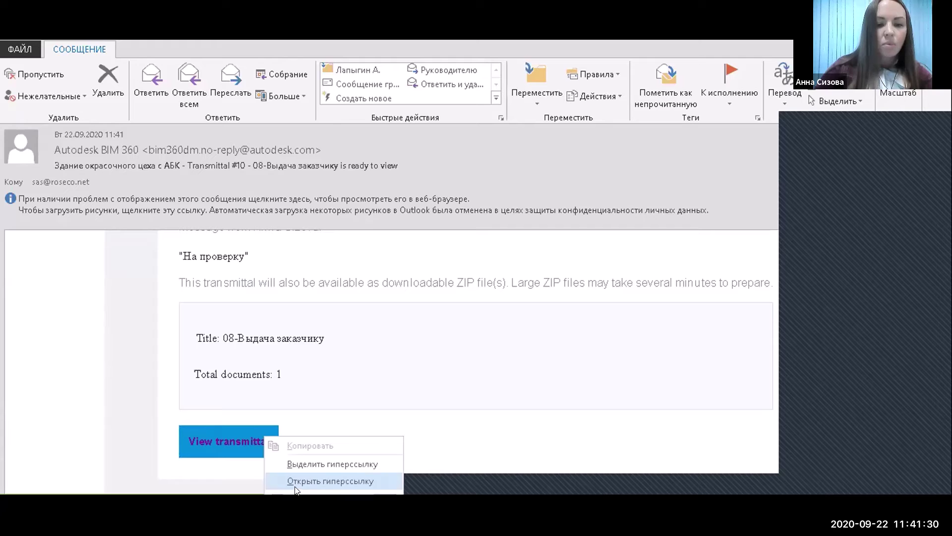
{"action": "left_click", "coordinate": [295, 486]}
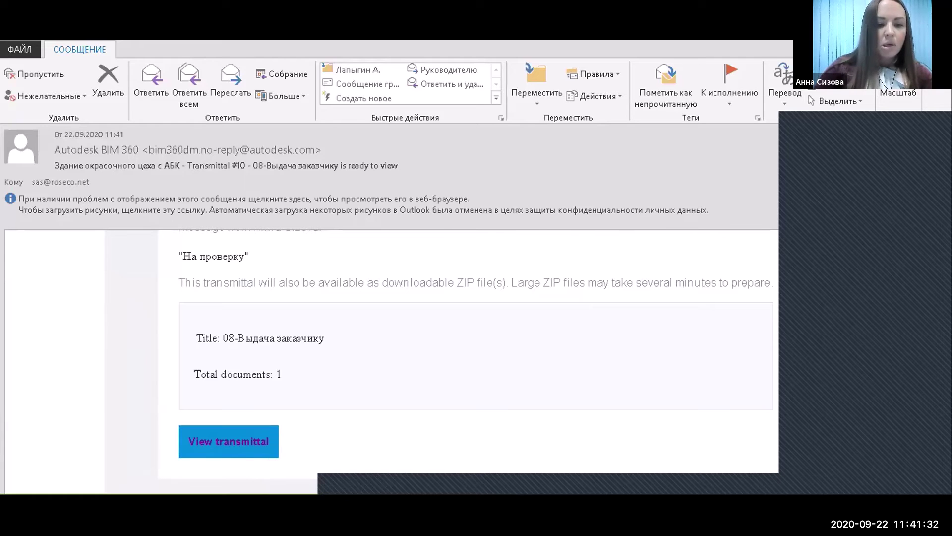
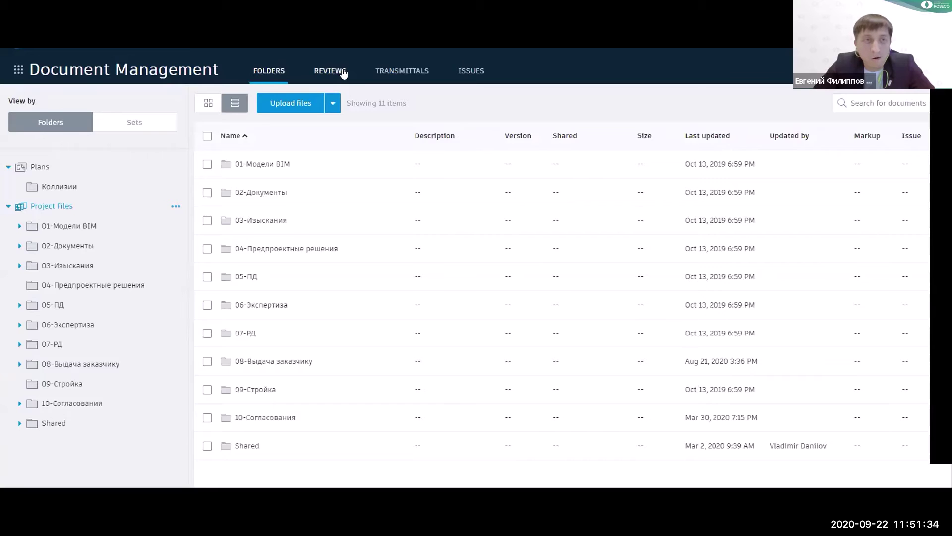
Open the project's Reviews list in Document Management, examine the reviews and sort them by ID in ascending order.
{"action": "left_click", "coordinate": [343, 73]}
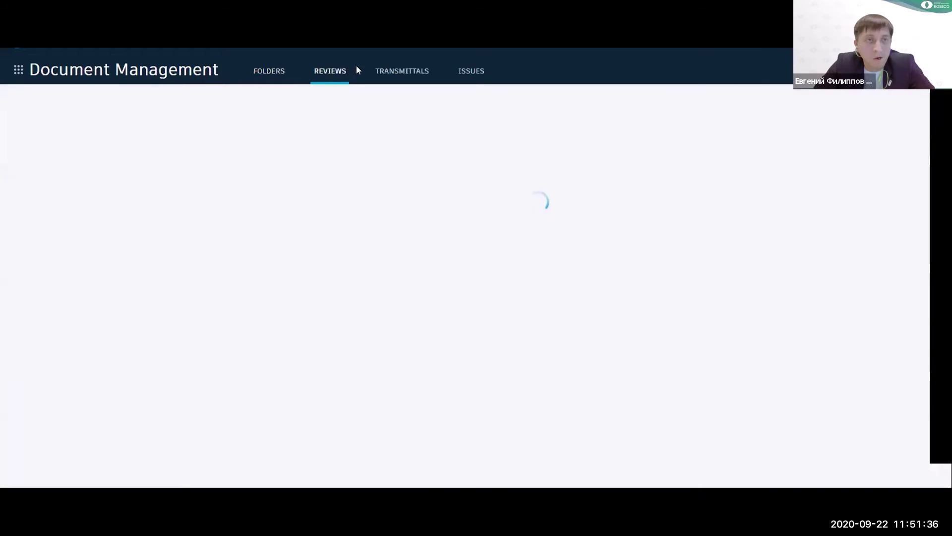
{"action": "scroll", "coordinate": [347, 187], "scroll_direction": "down", "scroll_amount": 3}
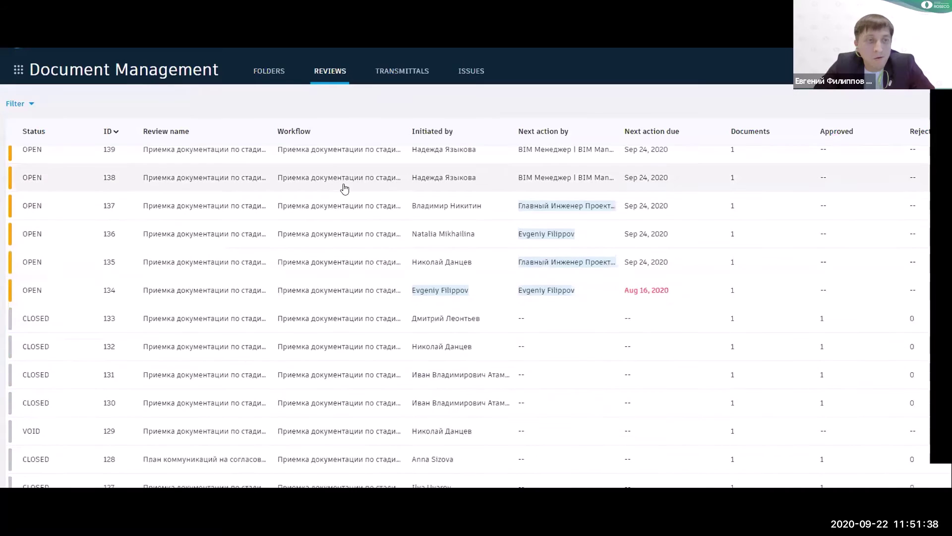
{"action": "scroll", "coordinate": [361, 226], "scroll_direction": "up", "scroll_amount": 3}
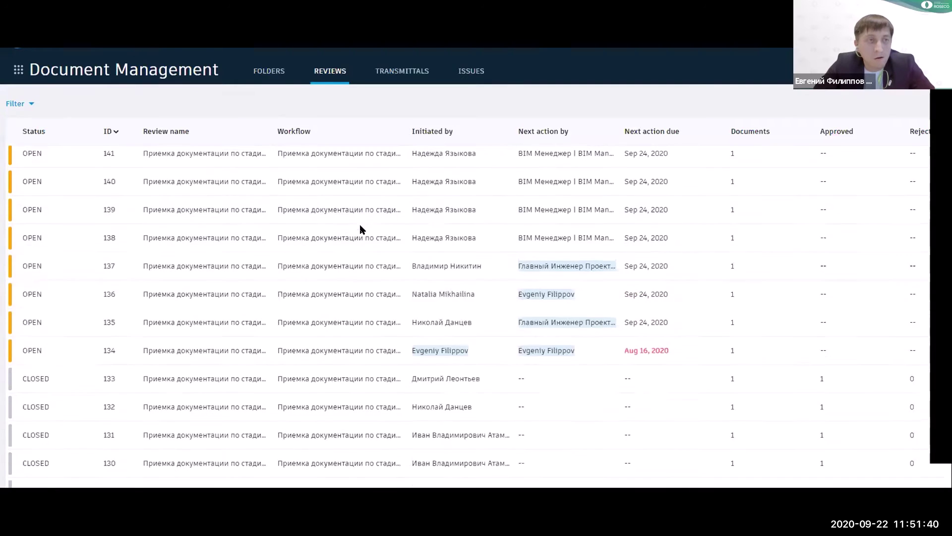
{"action": "left_click", "coordinate": [205, 70]}
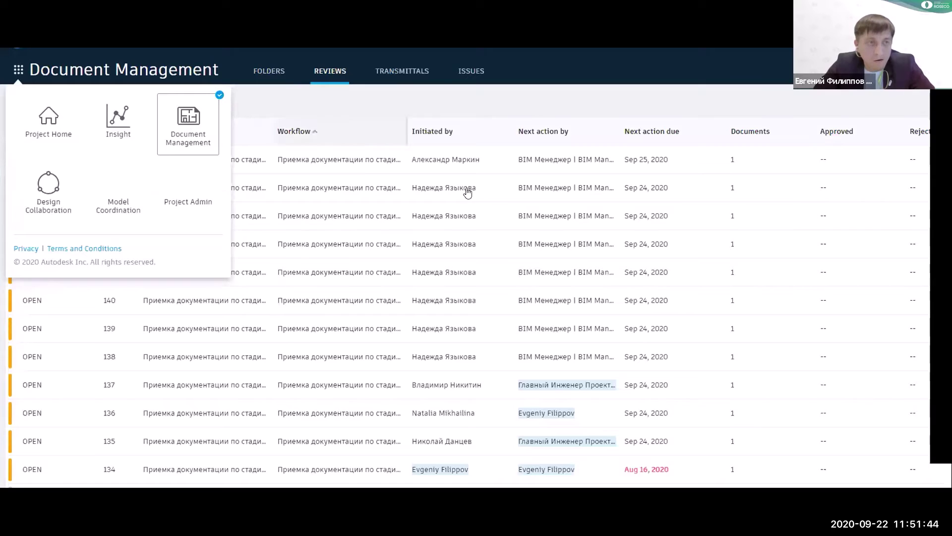
{"action": "left_click", "coordinate": [428, 51]}
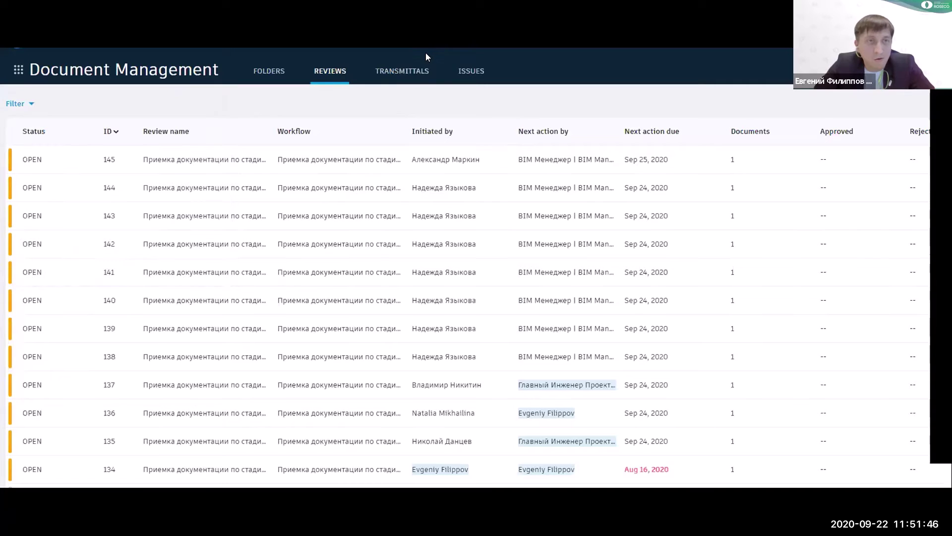
{"action": "left_click", "coordinate": [116, 132]}
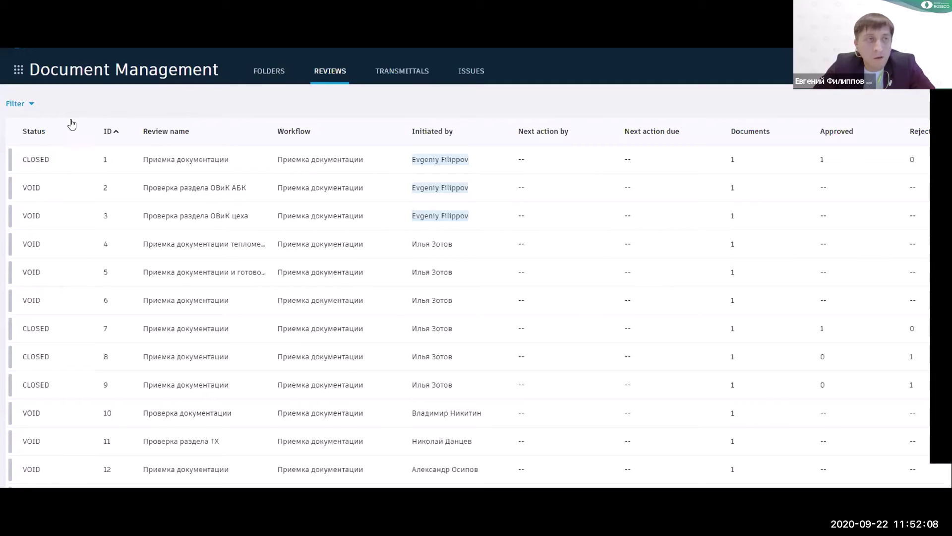
View the review filter options and the list of BIM 360 modules, and return to the project folders.
{"action": "left_click", "coordinate": [31, 104]}
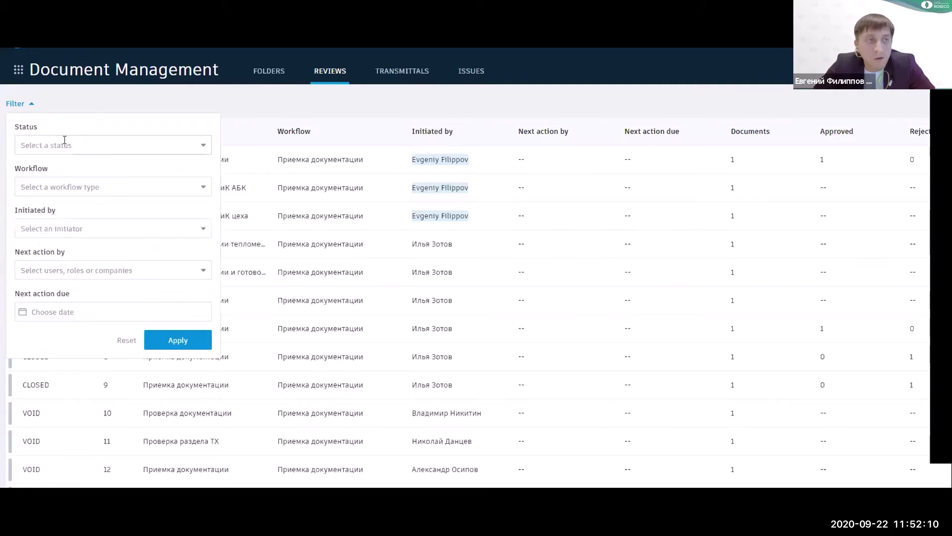
{"action": "left_click", "coordinate": [113, 71]}
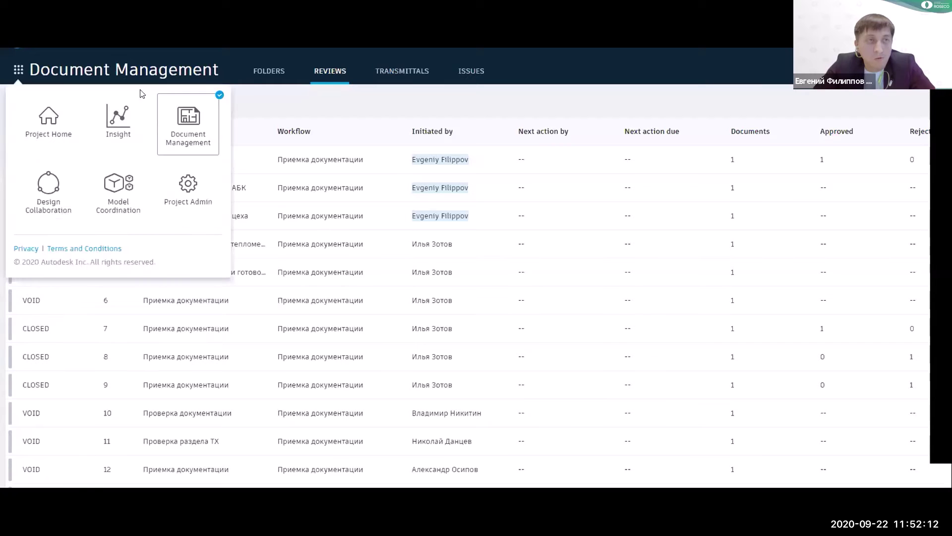
{"action": "left_click", "coordinate": [279, 72]}
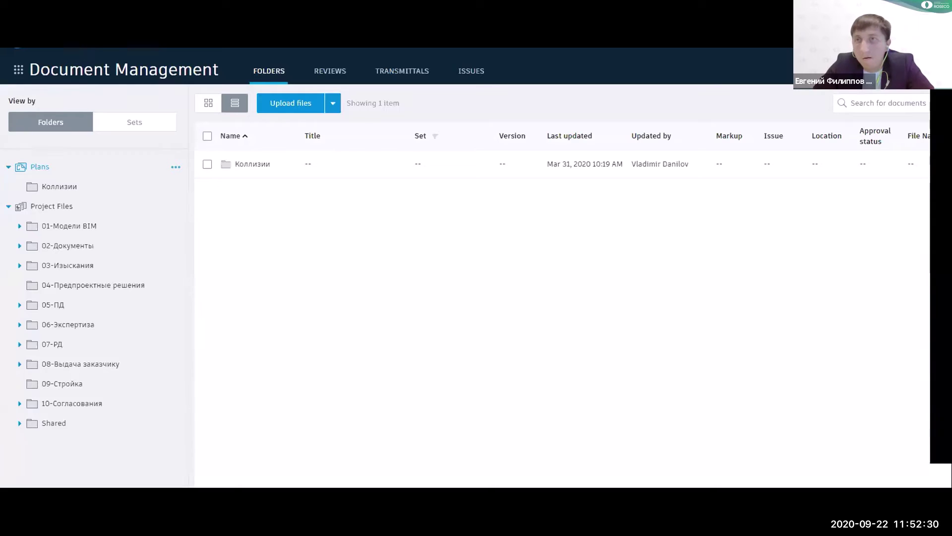
Switch to the Project Admin browser window and open the Reviews approval workflows in the Document Management service settings.
{"action": "key", "text": "alt+Tab"}
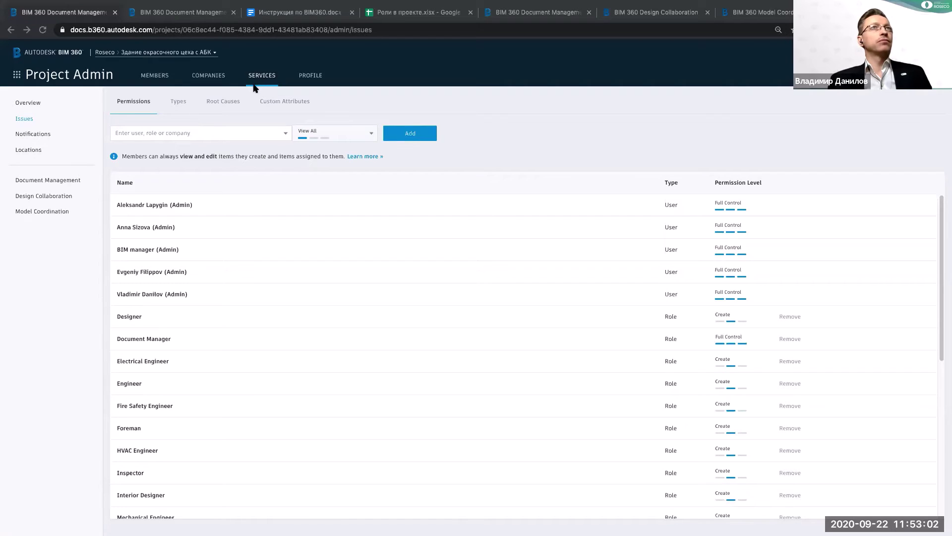
{"action": "left_click", "coordinate": [44, 180]}
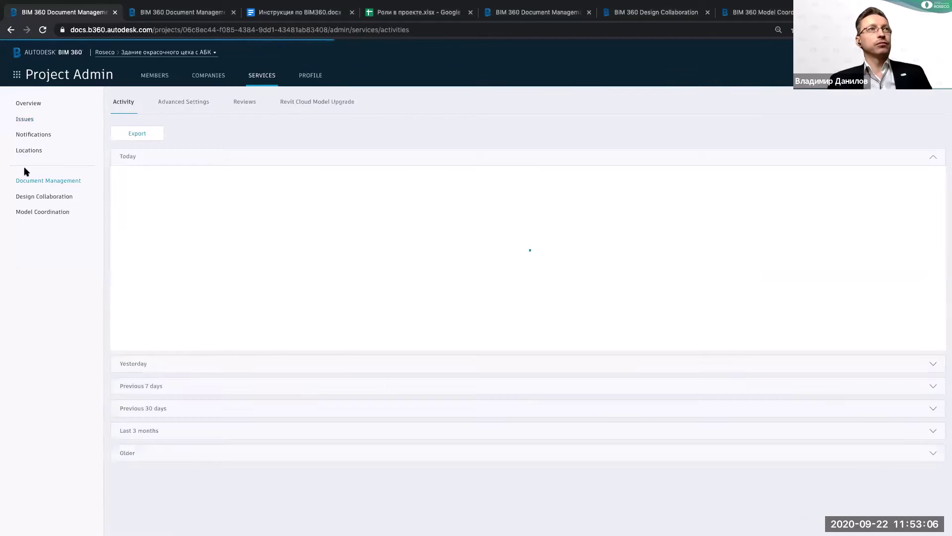
{"action": "left_click", "coordinate": [245, 101]}
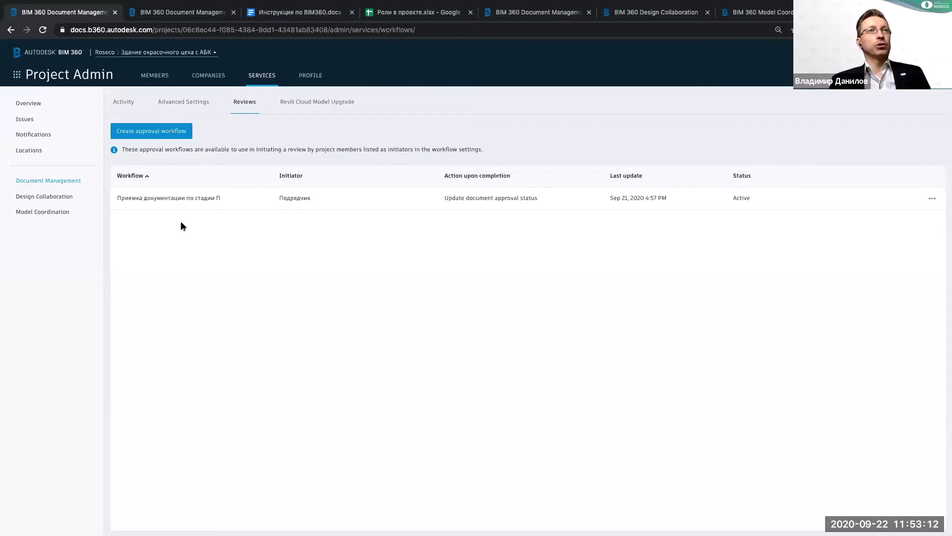
Open the approval workflow "Приемка документации по стадии П" and examine its description, initiator, review steps, reviewers and allowed times.
{"action": "left_click", "coordinate": [142, 201]}
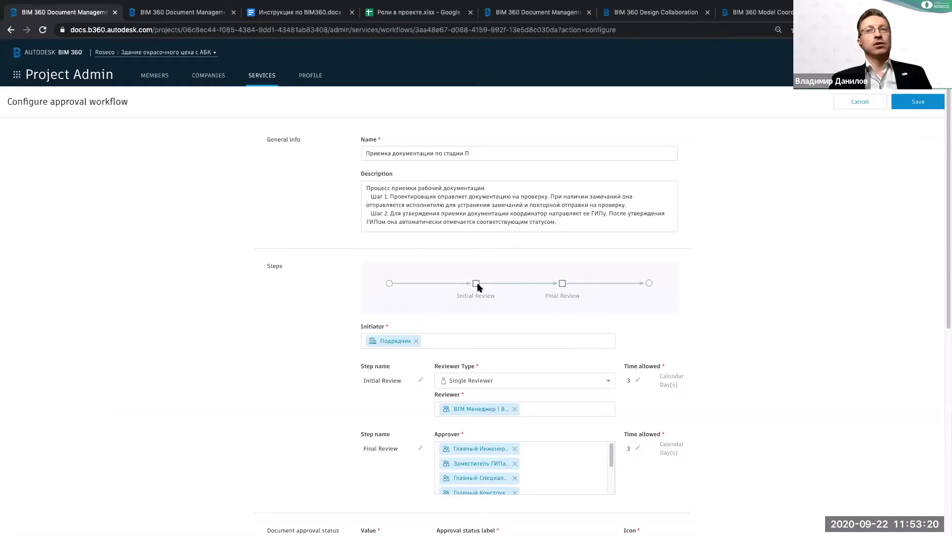
{"action": "scroll", "coordinate": [306, 348], "scroll_direction": "down", "scroll_amount": 2}
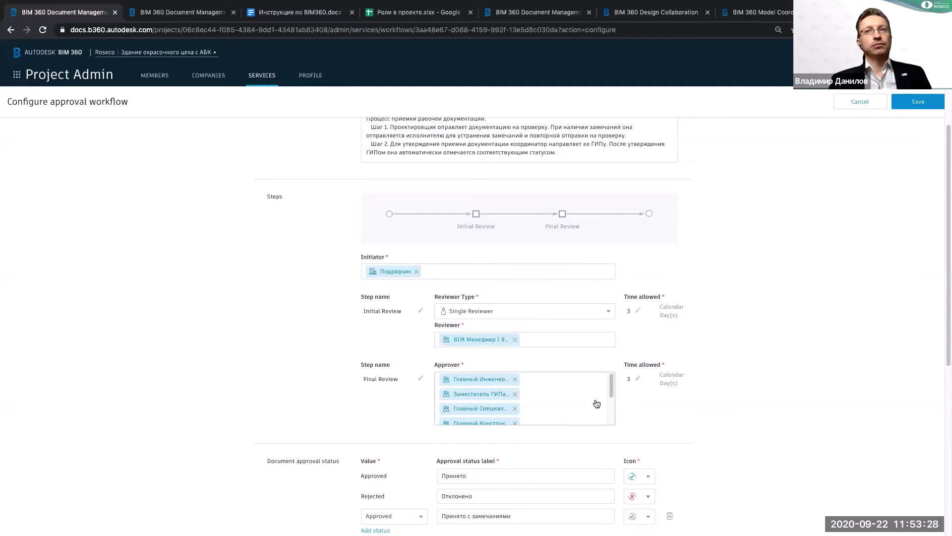
{"action": "mouse_move", "coordinate": [613, 391]}
{"action": "left_mouse_down"}
{"action": "mouse_move", "coordinate": [612, 420]}
{"action": "mouse_move", "coordinate": [610, 384]}
{"action": "left_mouse_up"}
{"action": "scroll", "coordinate": [328, 379], "scroll_direction": "up", "scroll_amount": 2}
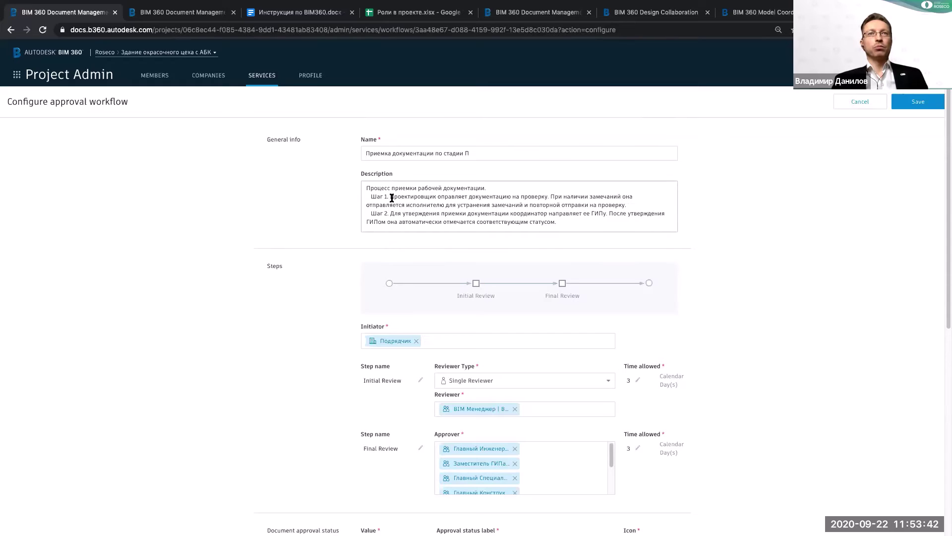
{"action": "scroll", "coordinate": [417, 204], "scroll_direction": "down", "scroll_amount": 1}
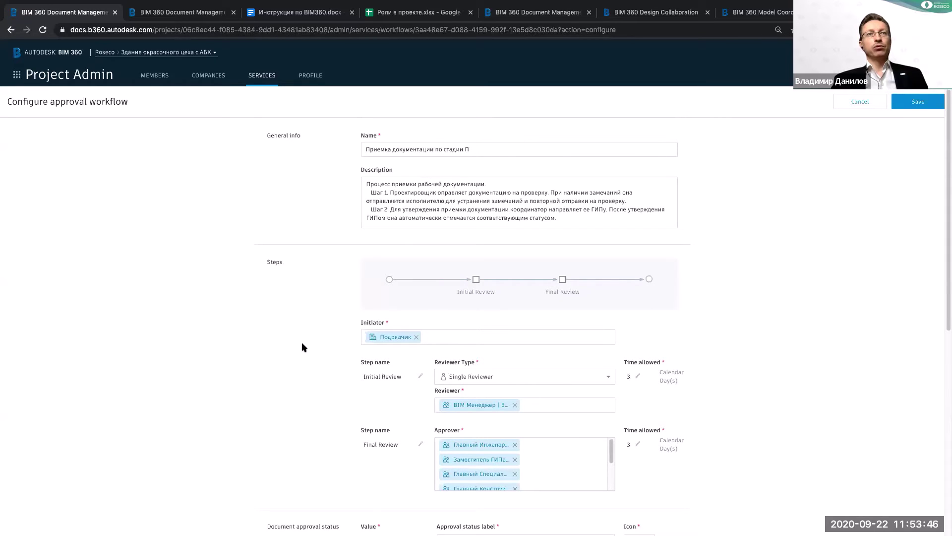
{"action": "scroll", "coordinate": [304, 347], "scroll_direction": "down", "scroll_amount": 3}
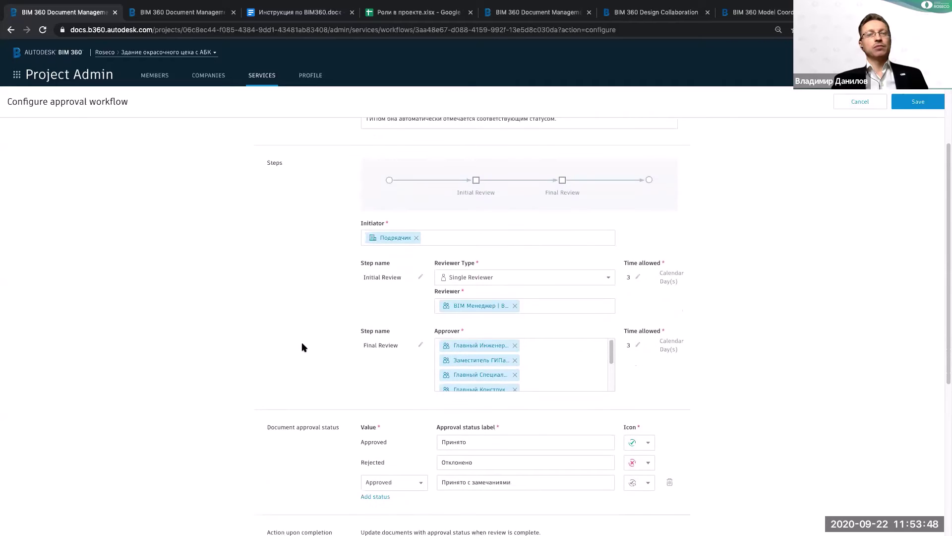
Examine the workflow's custom note, document approval statuses and action upon completion, and recheck its review steps.
{"action": "scroll", "coordinate": [304, 347], "scroll_direction": "down", "scroll_amount": 6}
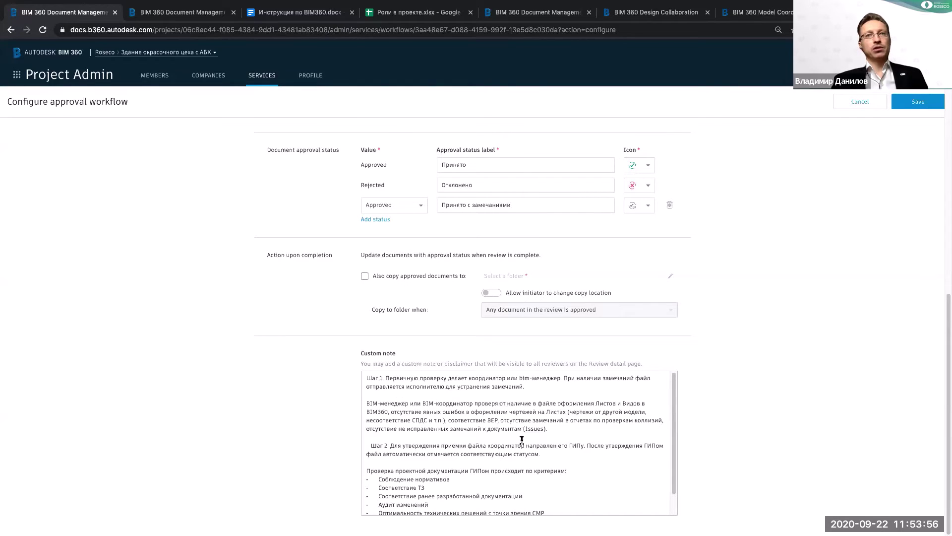
{"action": "scroll", "coordinate": [551, 452], "scroll_direction": "down", "scroll_amount": 2}
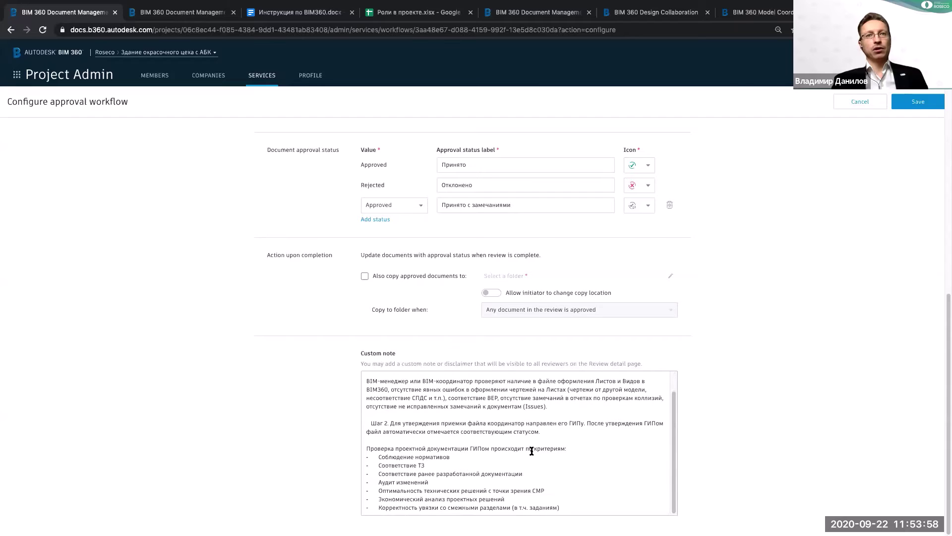
{"action": "scroll", "coordinate": [435, 430], "scroll_direction": "up", "scroll_amount": 3}
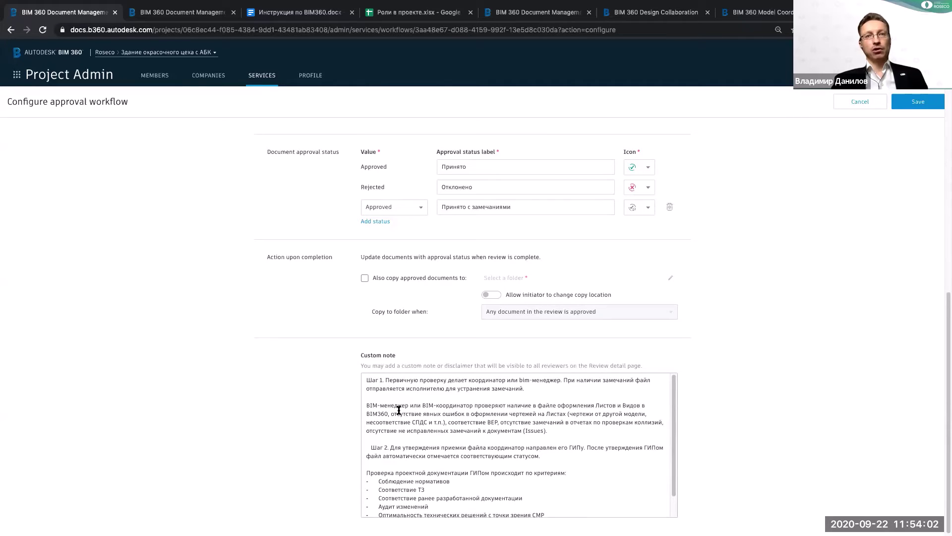
{"action": "scroll", "coordinate": [348, 387], "scroll_direction": "up", "scroll_amount": 5}
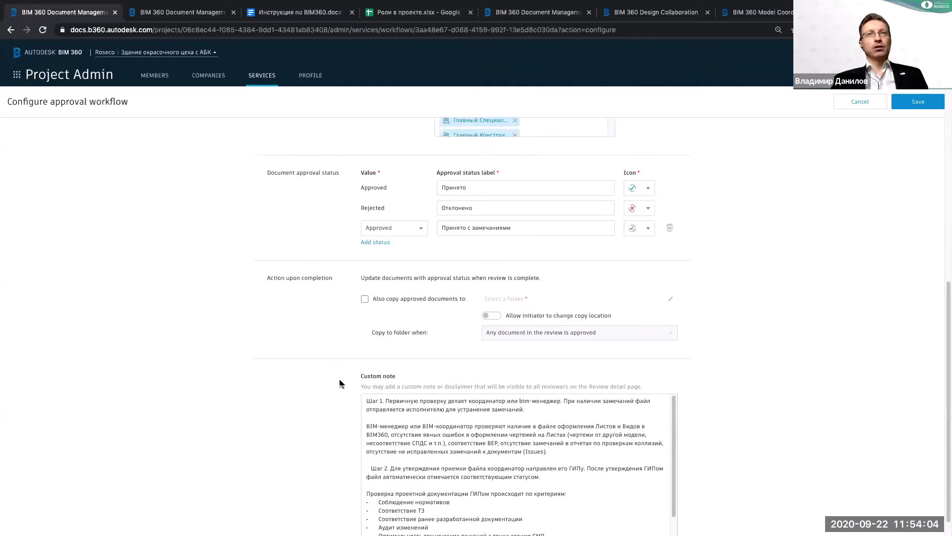
{"action": "scroll", "coordinate": [447, 318], "scroll_direction": "up", "scroll_amount": 3}
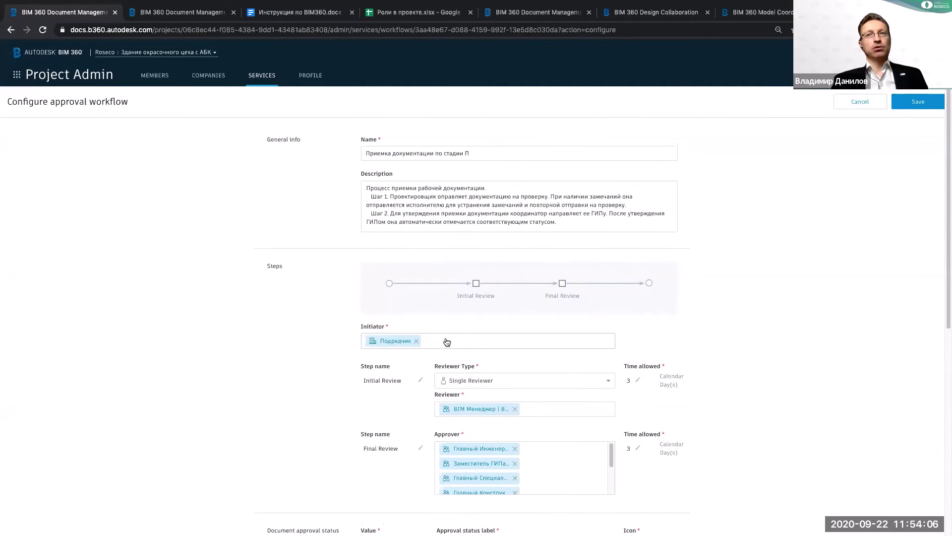
{"action": "scroll", "coordinate": [369, 368], "scroll_direction": "down", "scroll_amount": 1}
{"action": "scroll", "coordinate": [369, 368], "scroll_direction": "down", "scroll_amount": 4}
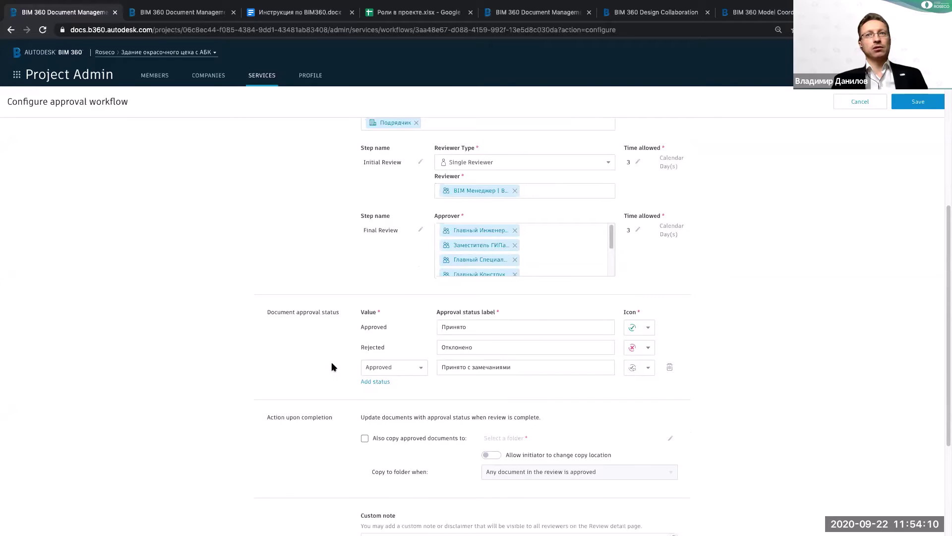
{"action": "scroll", "coordinate": [331, 365], "scroll_direction": "down", "scroll_amount": 1}
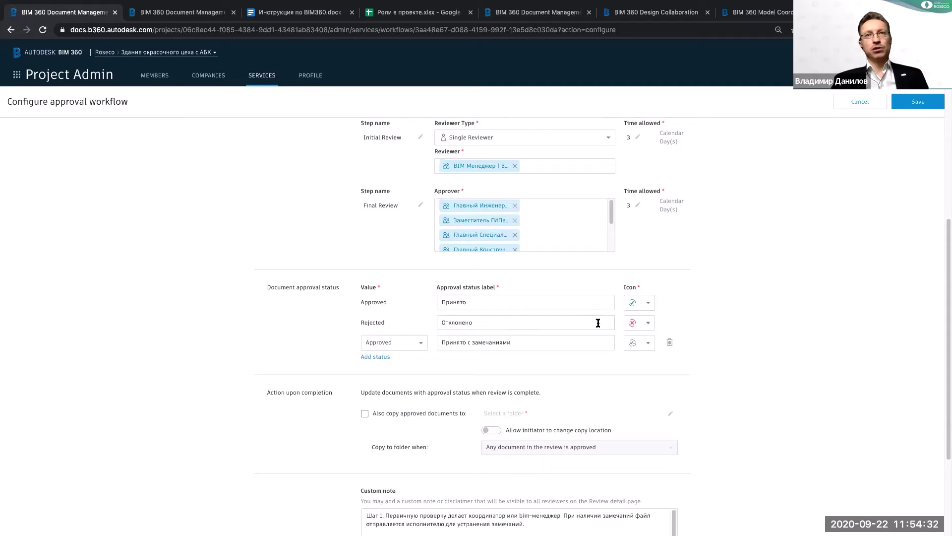
{"action": "scroll", "coordinate": [521, 379], "scroll_direction": "up", "scroll_amount": 5}
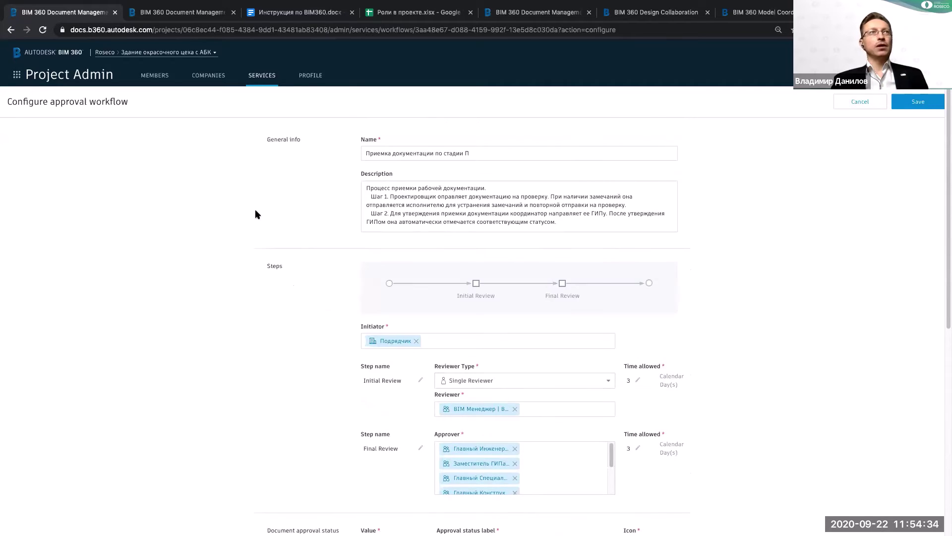
Switch from Project Admin to Document Management and open review 145 from the project's Reviews list.
{"action": "left_click", "coordinate": [16, 74]}
{"action": "left_click", "coordinate": [156, 121]}
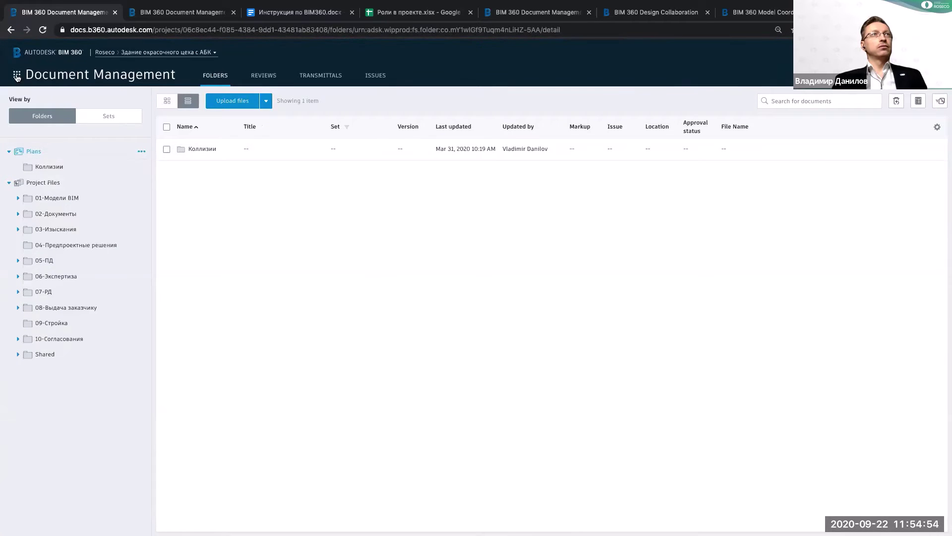
{"action": "left_click", "coordinate": [267, 79]}
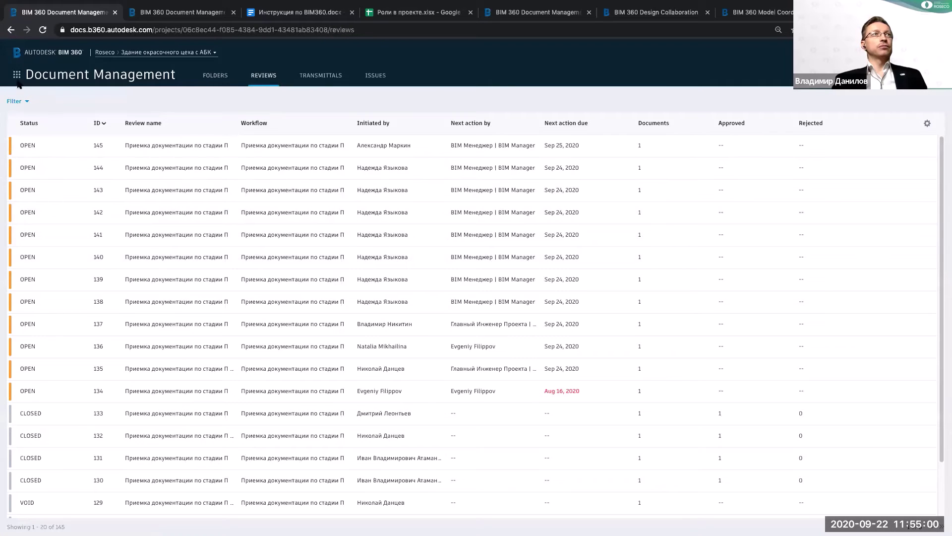
{"action": "left_click", "coordinate": [164, 148]}
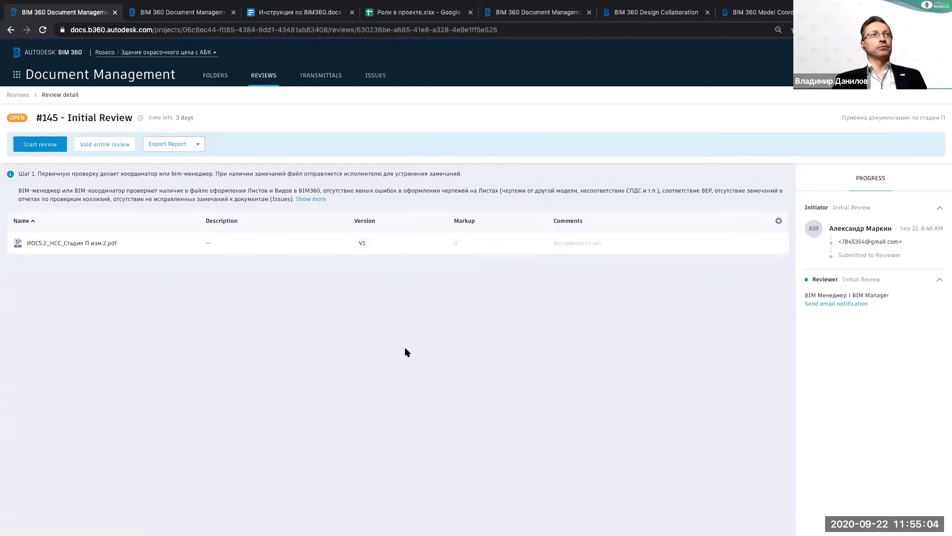
Start the initial review of review 145 and expand the full review instructions.
{"action": "left_click", "coordinate": [42, 148]}
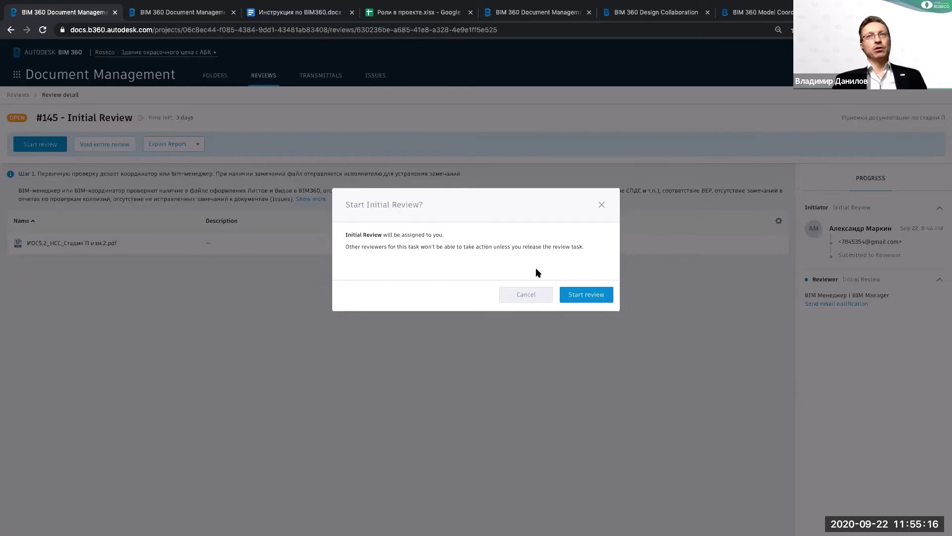
{"action": "left_click", "coordinate": [587, 295]}
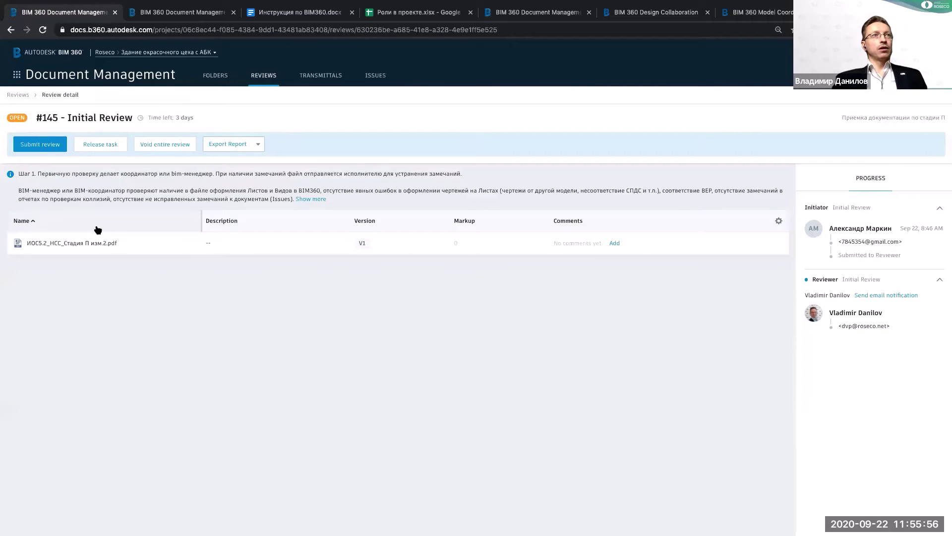
{"action": "left_click", "coordinate": [311, 200]}
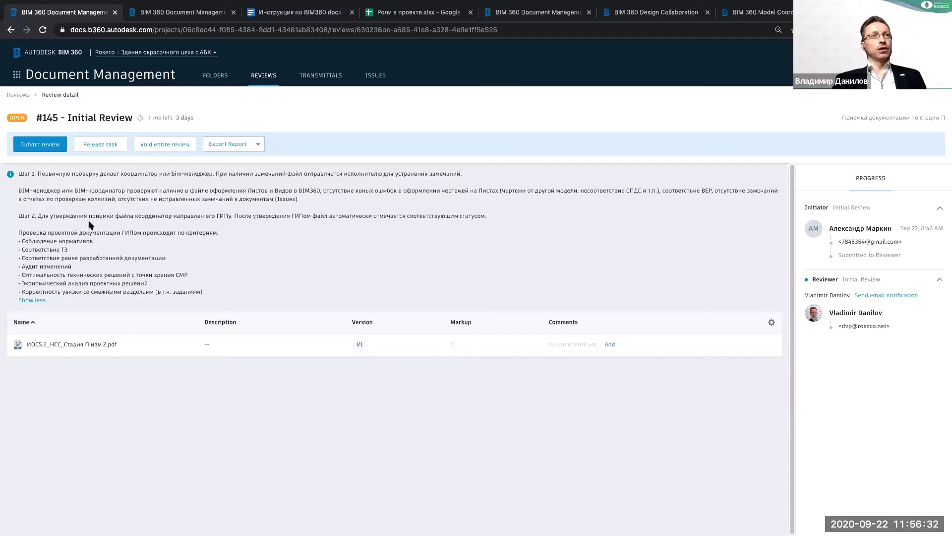
Submit the initial review without notes and send the e-mail notification to the proposed final reviewers without a message.
{"action": "left_click", "coordinate": [42, 145]}
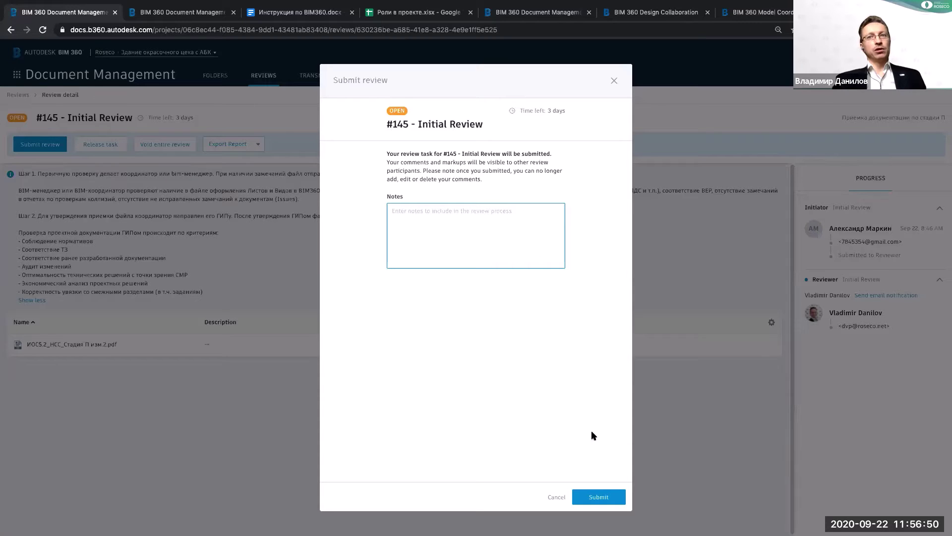
{"action": "left_click", "coordinate": [599, 496]}
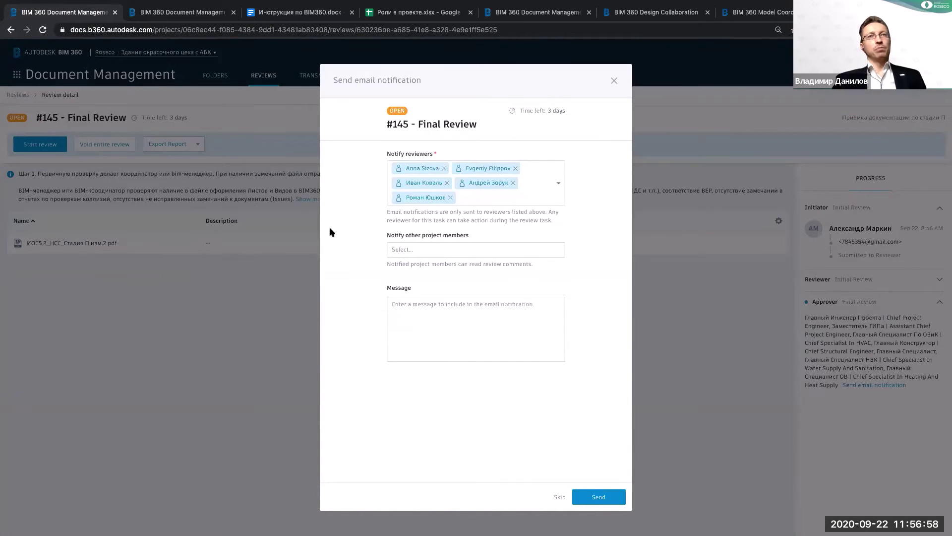
{"action": "left_click", "coordinate": [408, 304]}
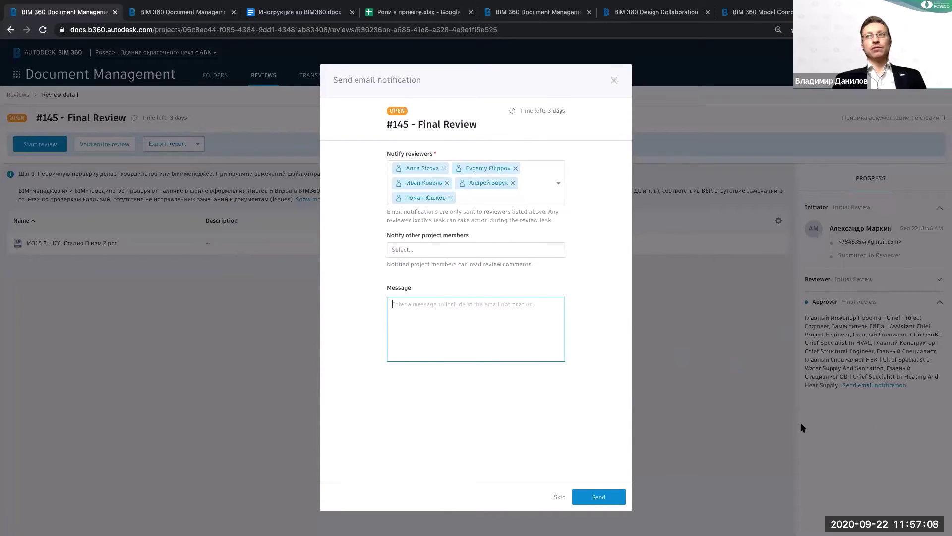
{"action": "left_click", "coordinate": [597, 496]}
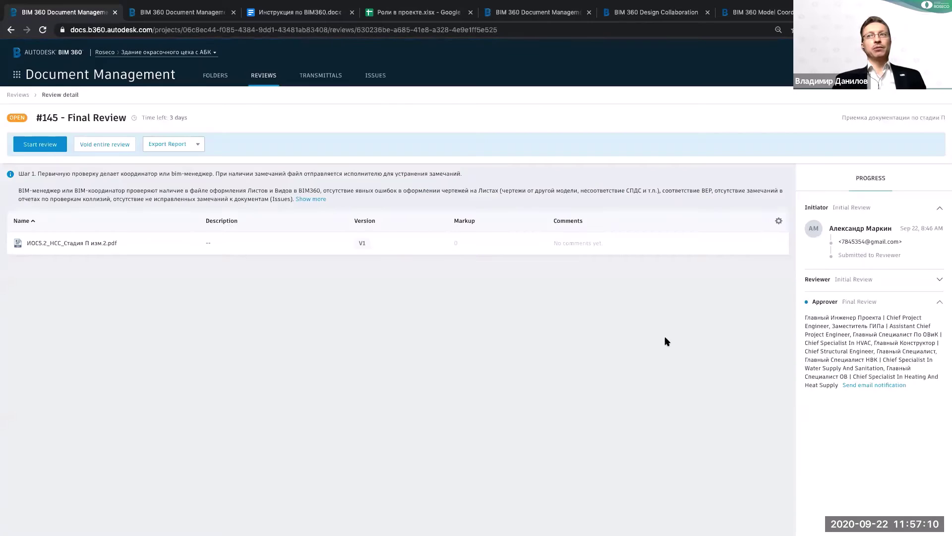
View the reviewer's initial review details in the progress of review 145 and return to the Reviews list.
{"action": "left_click", "coordinate": [939, 279]}
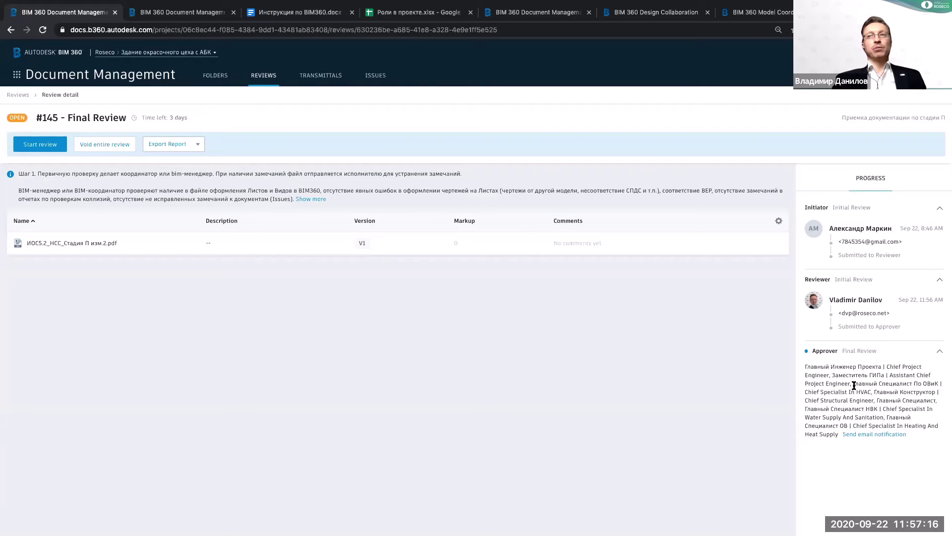
{"action": "left_click", "coordinate": [940, 281]}
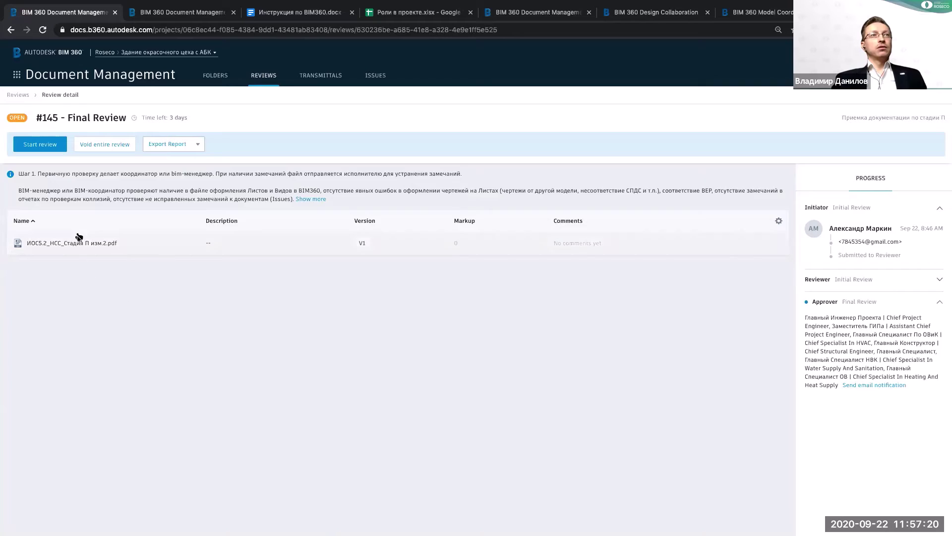
{"action": "left_click", "coordinate": [19, 94]}
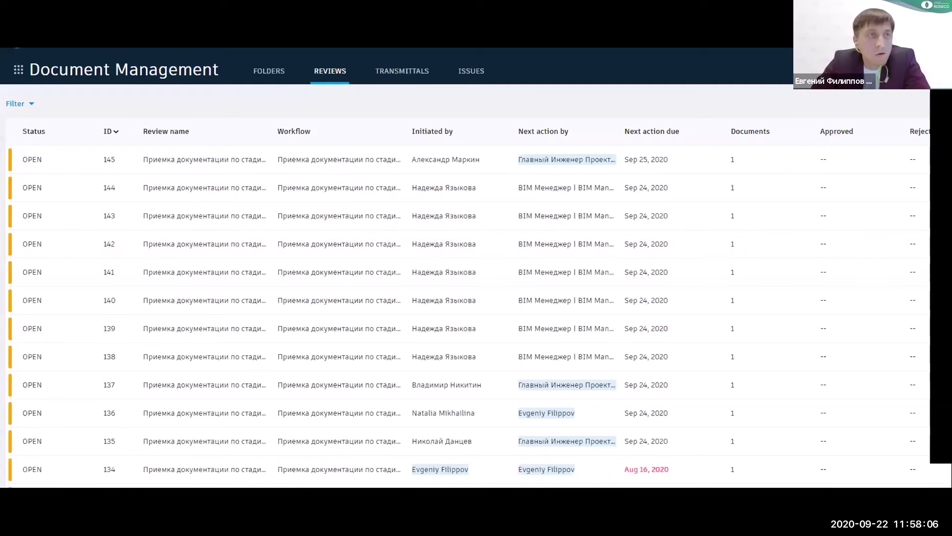
Open review 145 as a final reviewer, preview its document ИОС5.2_НСС_Стадия П изм.2.pdf and return to the review details.
{"action": "left_click", "coordinate": [296, 164]}
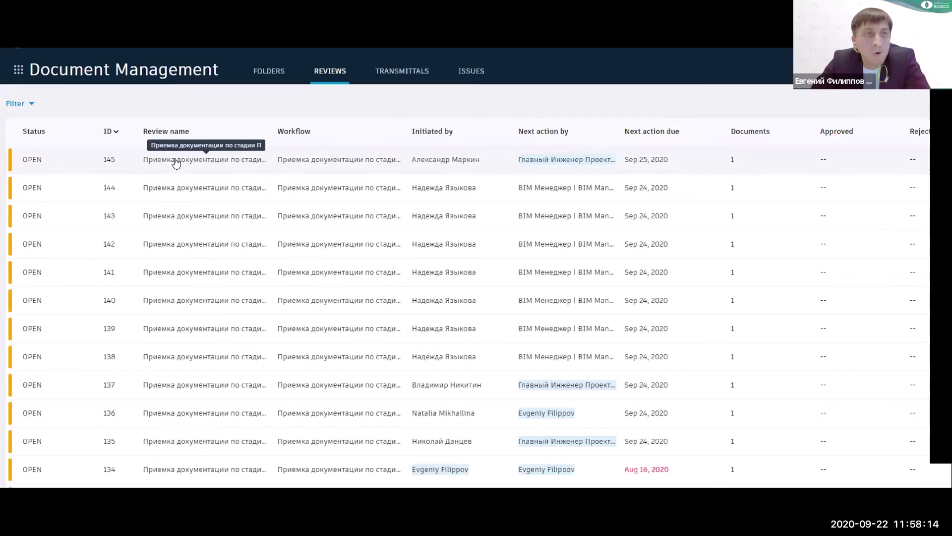
{"action": "left_click", "coordinate": [237, 160]}
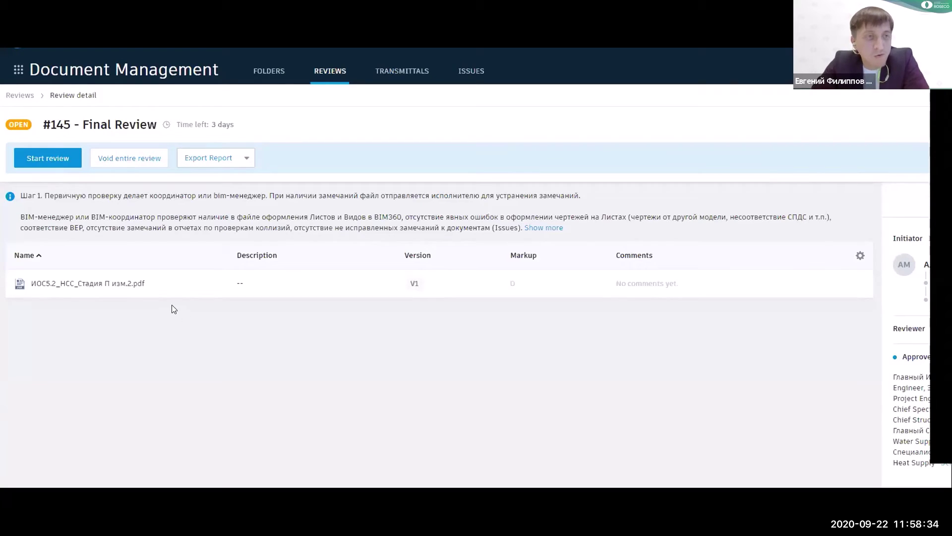
{"action": "left_click", "coordinate": [123, 283]}
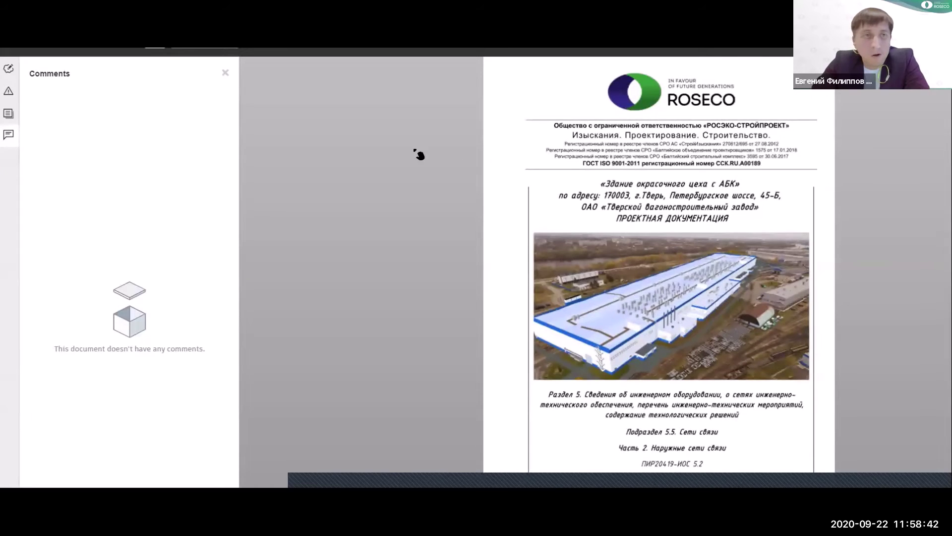
{"action": "key", "text": "Escape"}
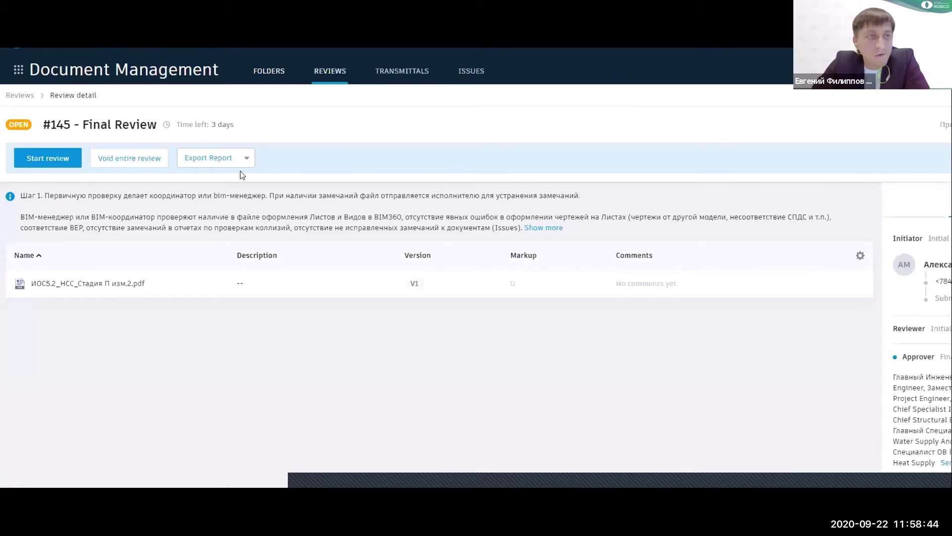
Start the final review of review 145 and view sheet 3 of ИОС5.2_НСС_Стадия П изм.2.pdf.
{"action": "left_click", "coordinate": [48, 159]}
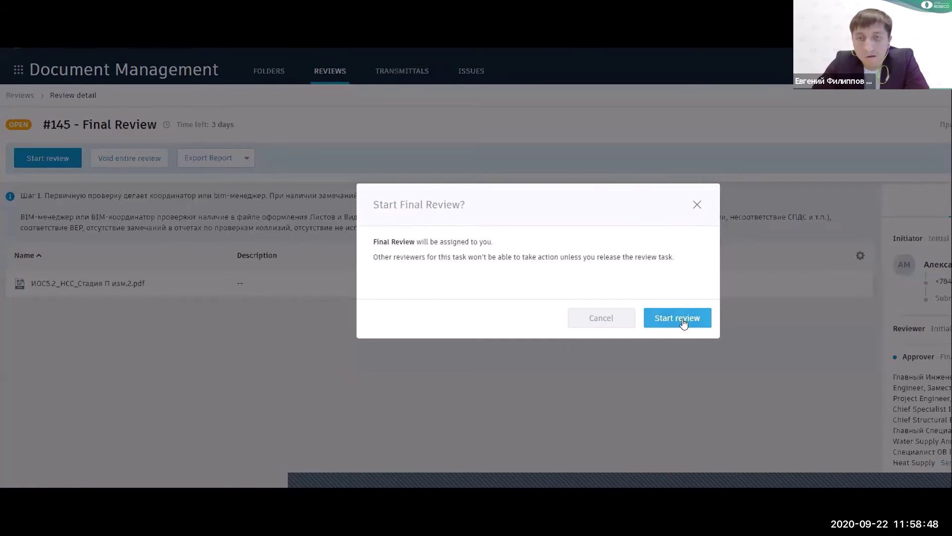
{"action": "left_click", "coordinate": [678, 320]}
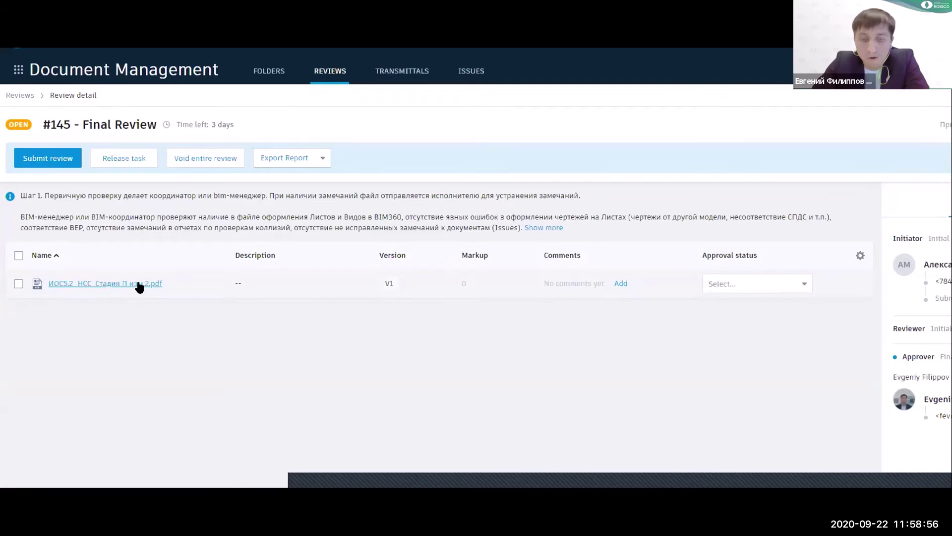
{"action": "left_click", "coordinate": [139, 284]}
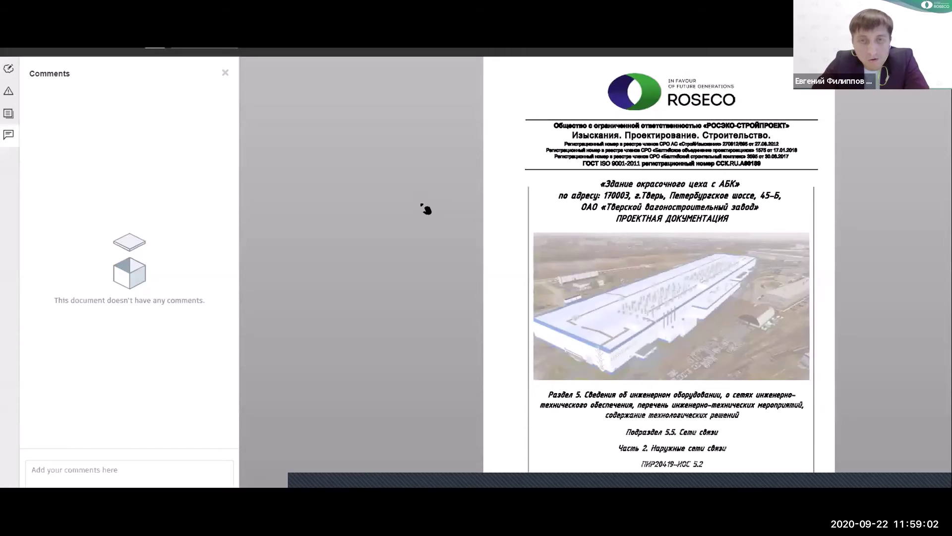
{"action": "left_click", "coordinate": [9, 113]}
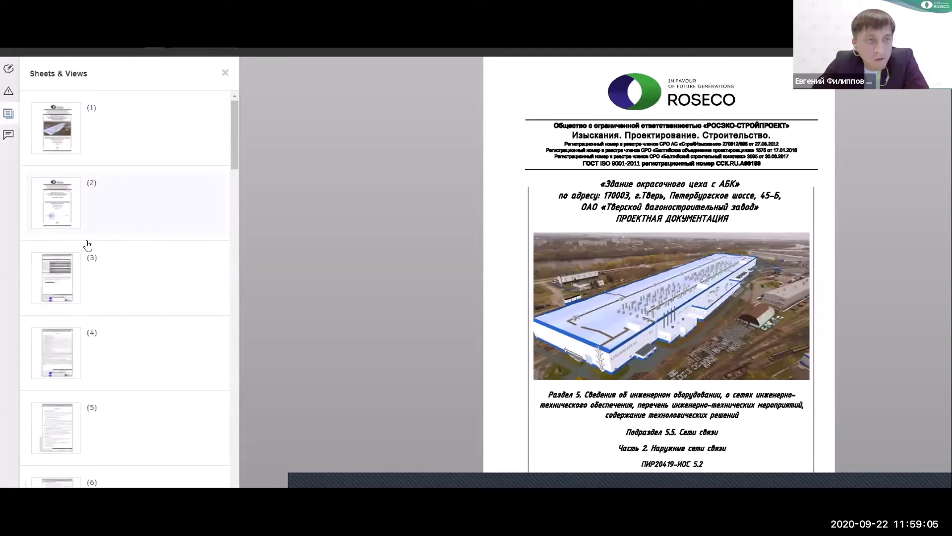
{"action": "left_click", "coordinate": [67, 285]}
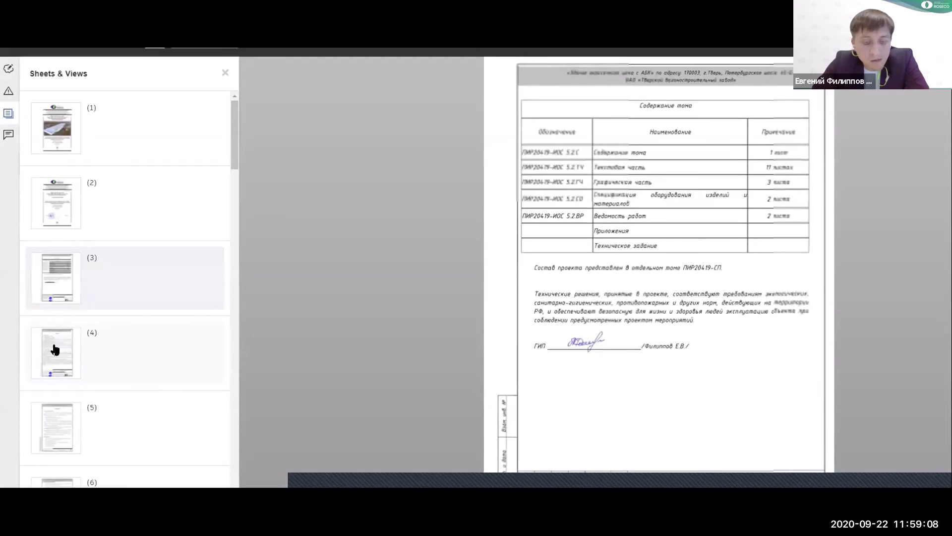
Examine the network plan on sheet 15 of ИОС5.2_НСС_Стадия П изм.2.pdf and return to the details of review 145.
{"action": "scroll", "coordinate": [54, 350], "scroll_direction": "down", "scroll_amount": 9}
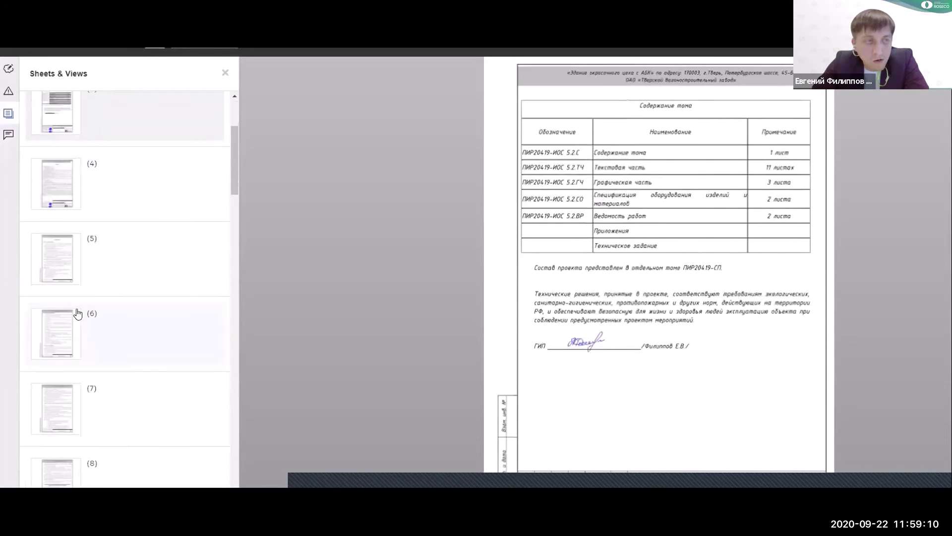
{"action": "scroll", "coordinate": [65, 331], "scroll_direction": "down", "scroll_amount": 11}
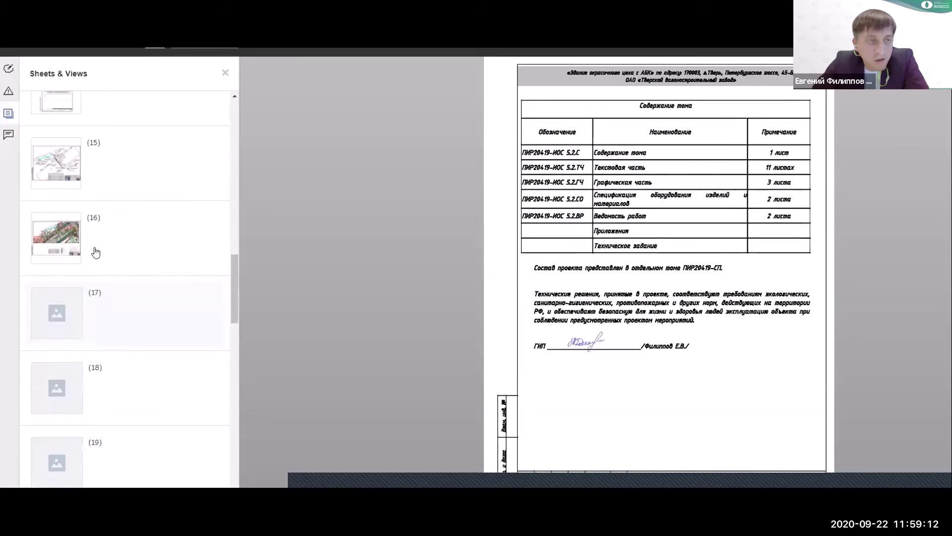
{"action": "left_click", "coordinate": [64, 180]}
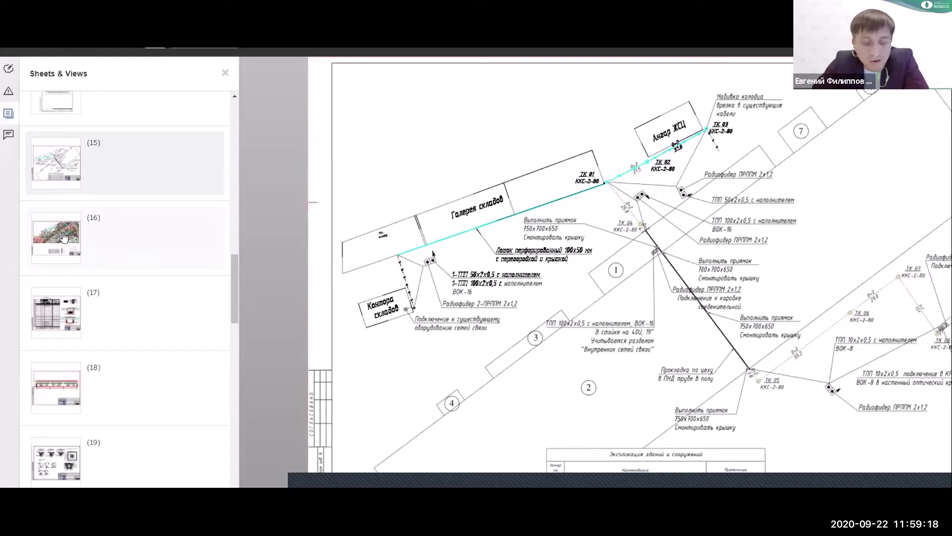
{"action": "scroll", "coordinate": [63, 245], "scroll_direction": "down", "scroll_amount": 8}
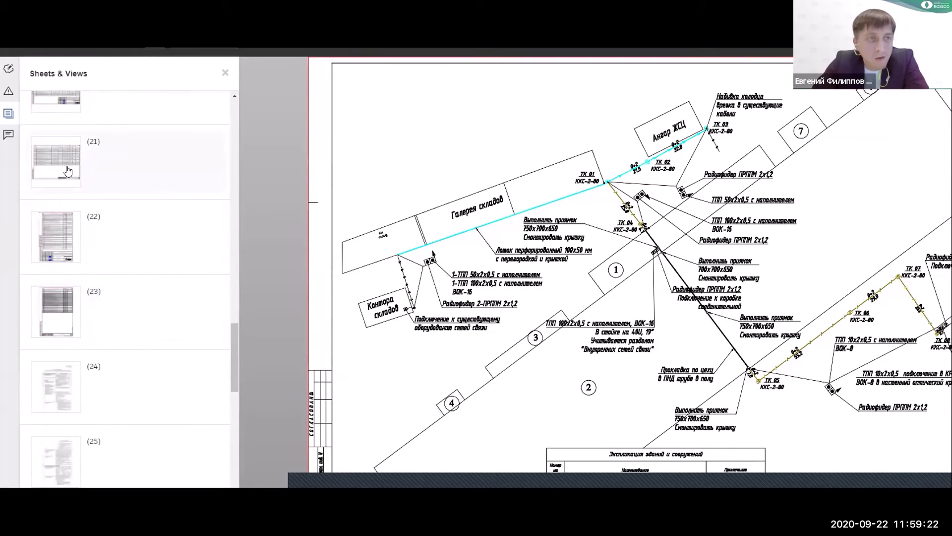
{"action": "scroll", "coordinate": [72, 243], "scroll_direction": "up", "scroll_amount": 8}
{"action": "left_click", "coordinate": [124, 154]}
{"action": "scroll", "coordinate": [124, 288], "scroll_direction": "up", "scroll_amount": 1}
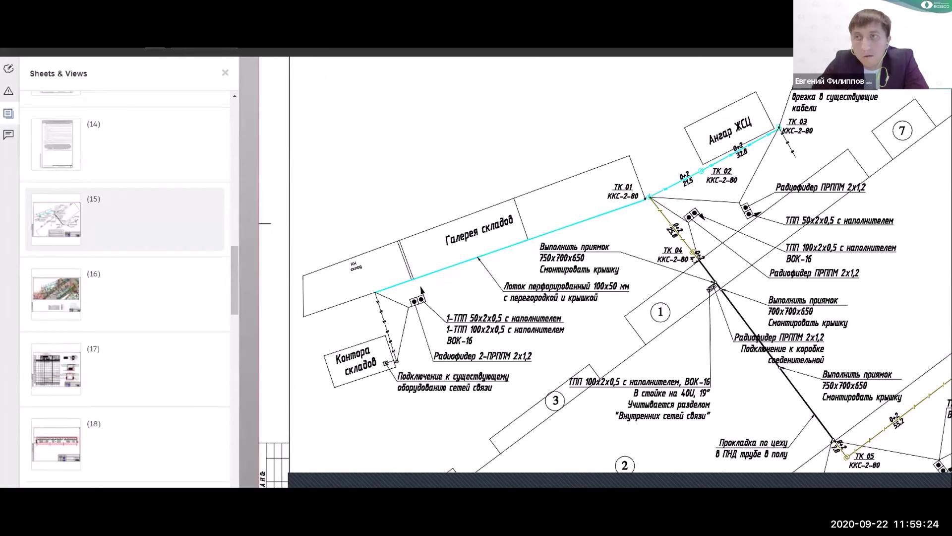
{"action": "key", "text": "alt+Tab"}
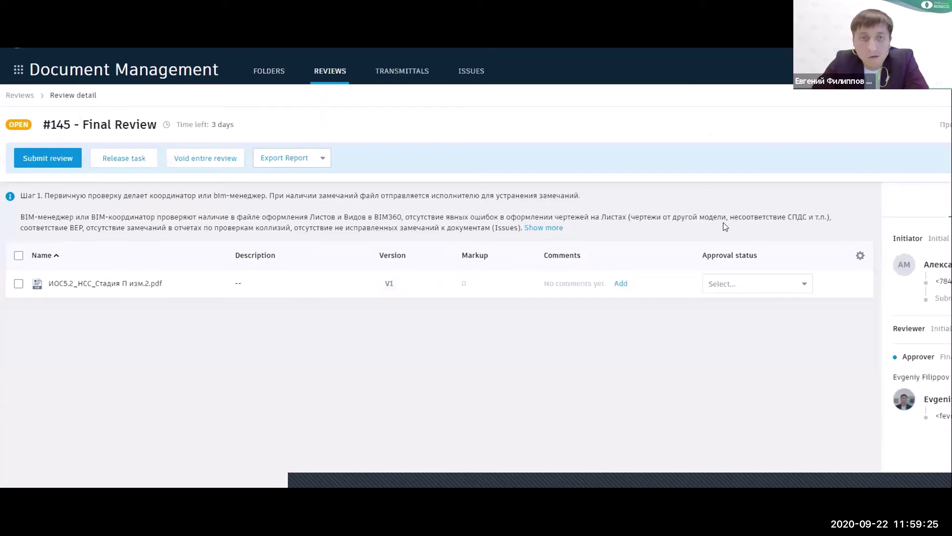
Set the approval status of ИОС5.2_НСС_Стадия П изм.2.pdf to Принято and submit the final review of 145 without notes.
{"action": "left_click", "coordinate": [748, 282]}
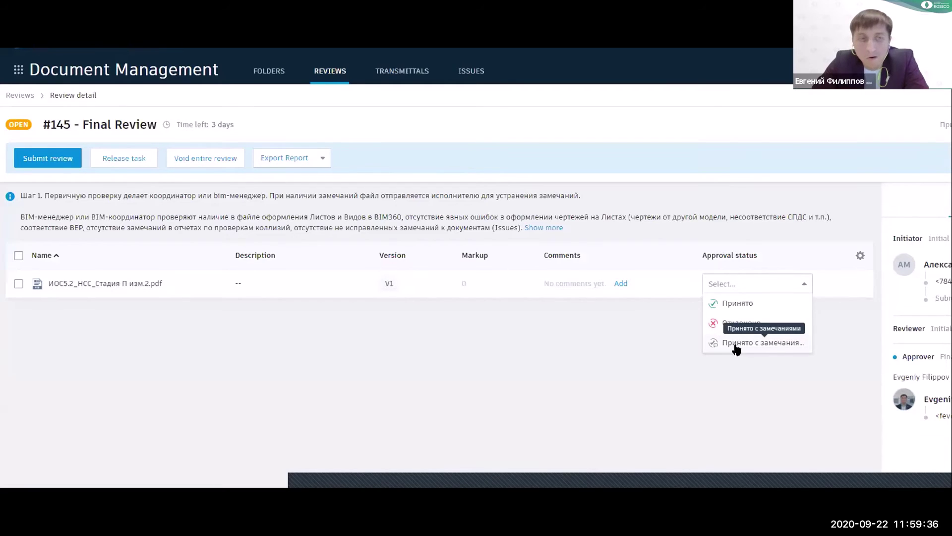
{"action": "left_click", "coordinate": [744, 304]}
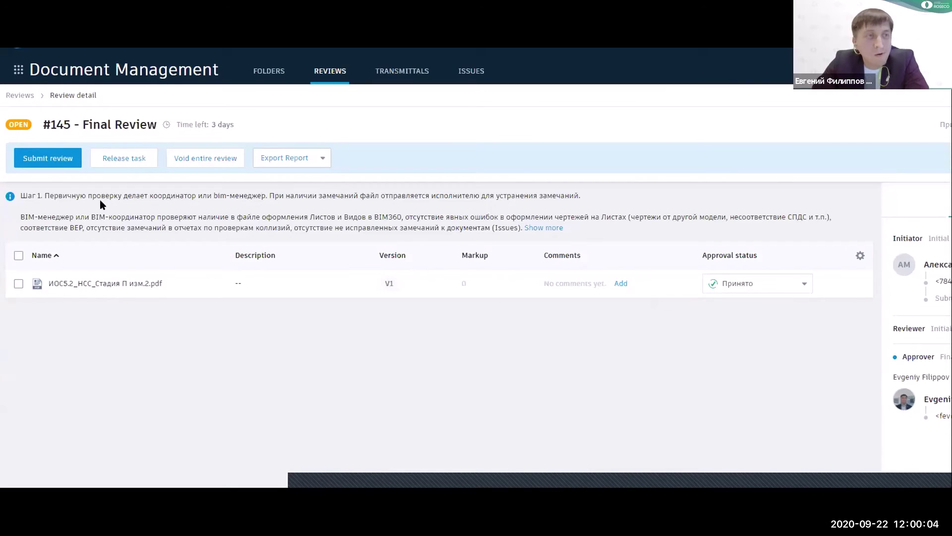
{"action": "left_click", "coordinate": [57, 159]}
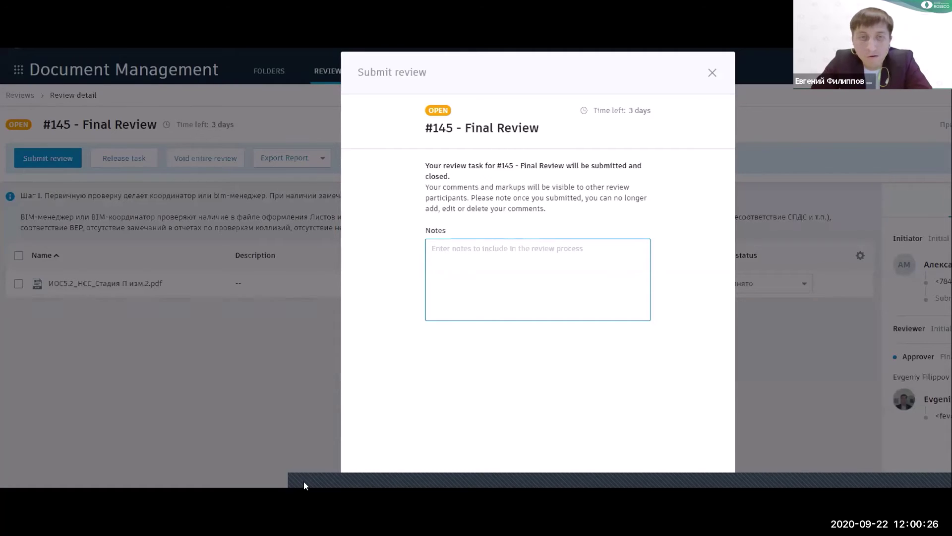
{"action": "left_click", "coordinate": [585, 255]}
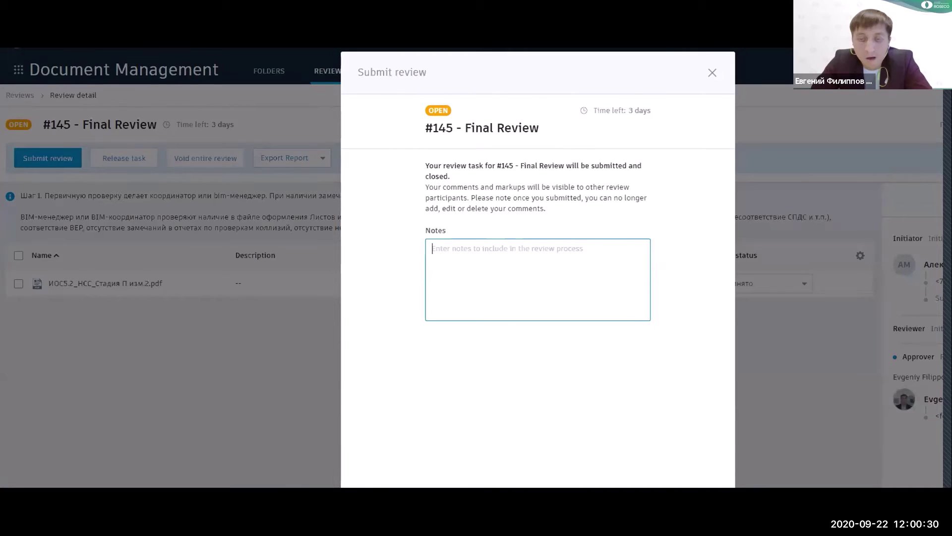
{"action": "left_click", "coordinate": [693, 491]}
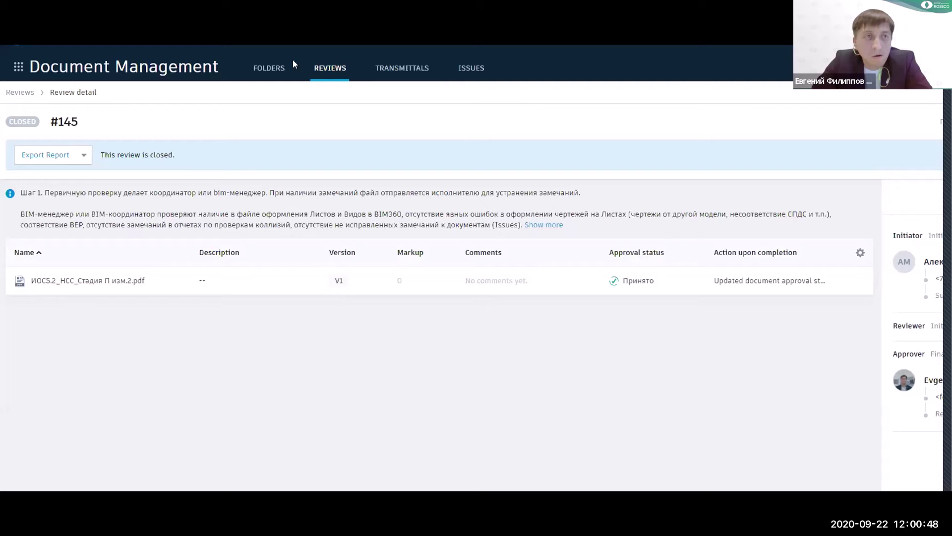
Open review 136 from the Reviews list and look at its review submission form without submitting it.
{"action": "left_click", "coordinate": [276, 67]}
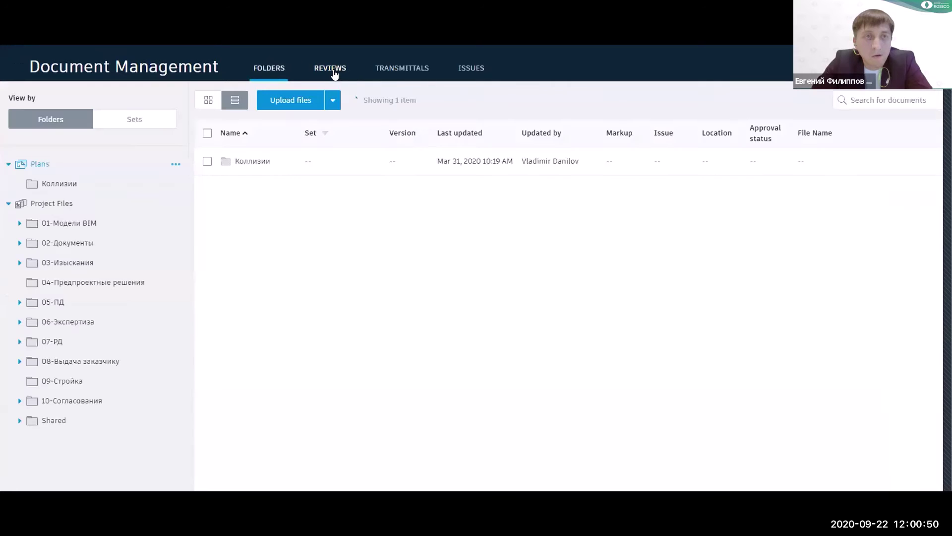
{"action": "left_click", "coordinate": [334, 72]}
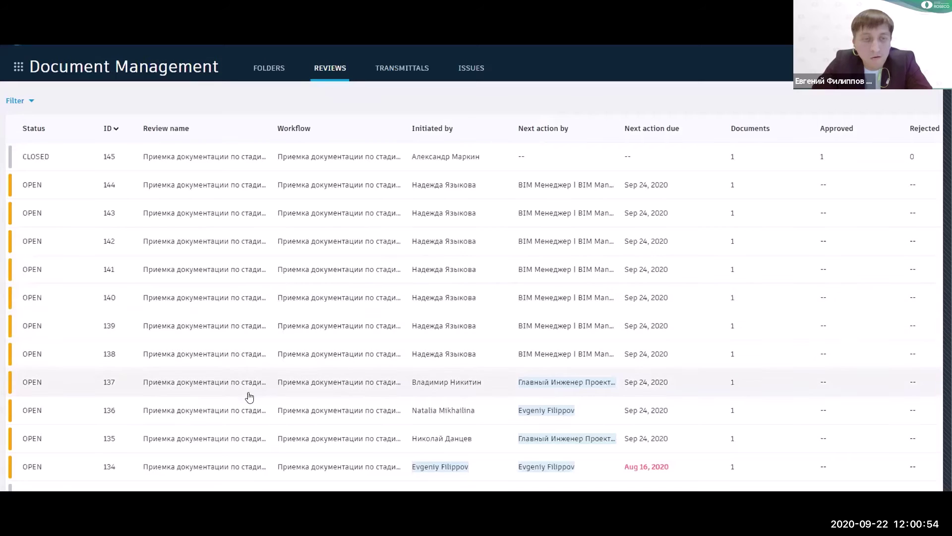
{"action": "left_click", "coordinate": [237, 411]}
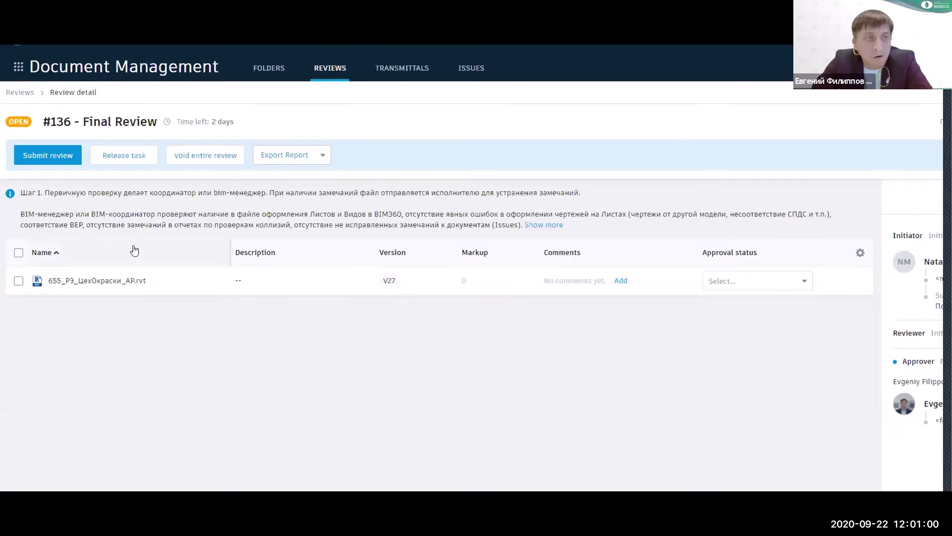
{"action": "left_click", "coordinate": [57, 156]}
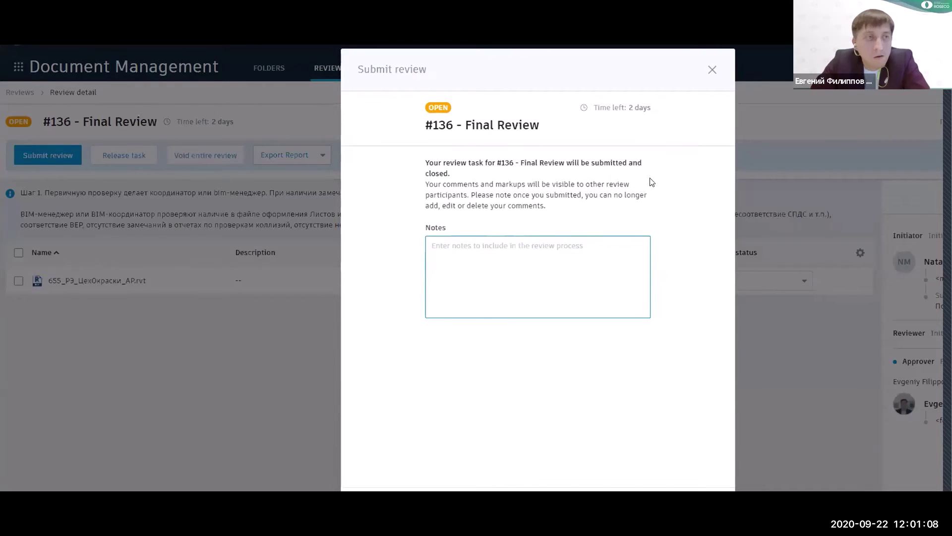
{"action": "left_click", "coordinate": [711, 72]}
Open 655_РЭ_ЦехОкраски_АР.rvt from review 136 and display the facade finish schedule on 2D sheet 1.3 - Фасады.
{"action": "left_click", "coordinate": [143, 281]}
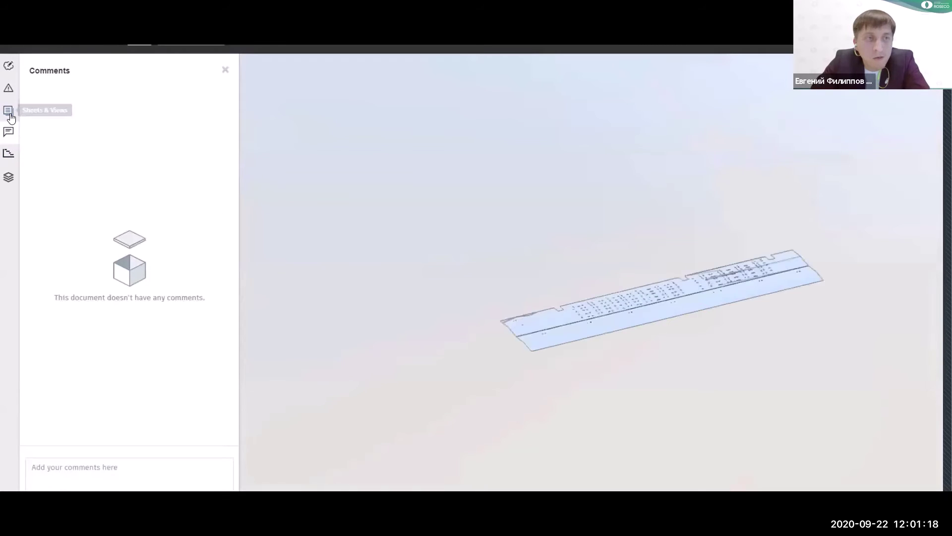
{"action": "left_click", "coordinate": [8, 110]}
{"action": "scroll", "coordinate": [89, 325], "scroll_direction": "down", "scroll_amount": 5}
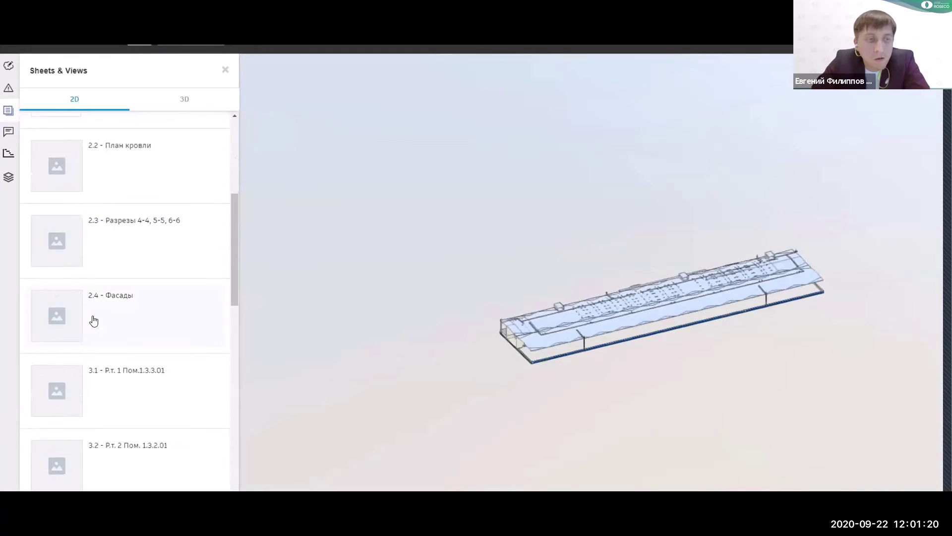
{"action": "scroll", "coordinate": [75, 257], "scroll_direction": "up", "scroll_amount": 4}
{"action": "scroll", "coordinate": [77, 263], "scroll_direction": "up", "scroll_amount": 2}
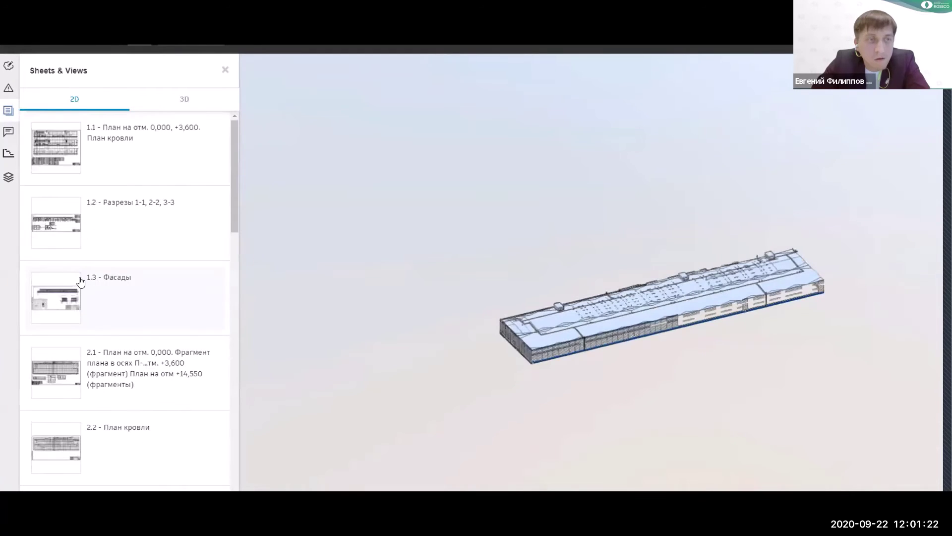
{"action": "scroll", "coordinate": [80, 280], "scroll_direction": "down", "scroll_amount": 4}
{"action": "scroll", "coordinate": [81, 285], "scroll_direction": "up", "scroll_amount": 1}
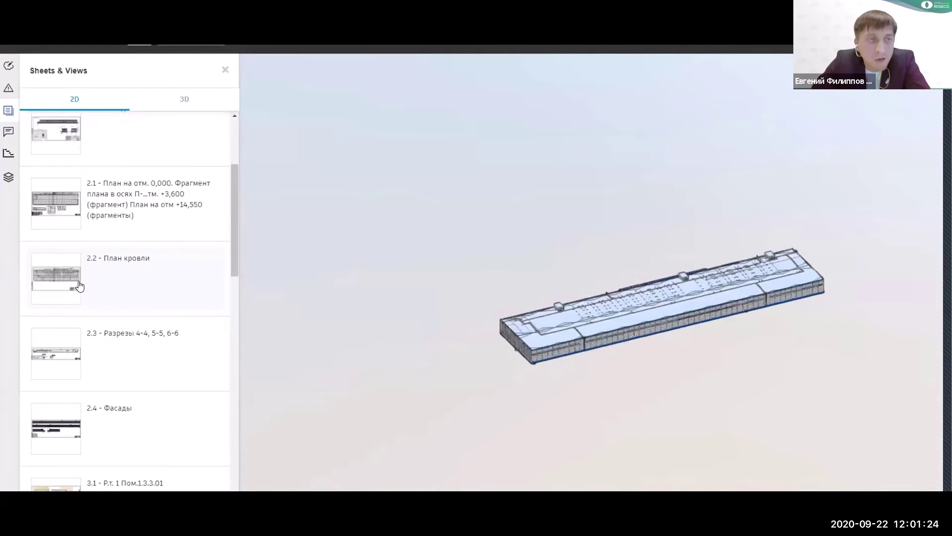
{"action": "scroll", "coordinate": [80, 283], "scroll_direction": "up", "scroll_amount": 2}
{"action": "scroll", "coordinate": [79, 275], "scroll_direction": "up", "scroll_amount": 1}
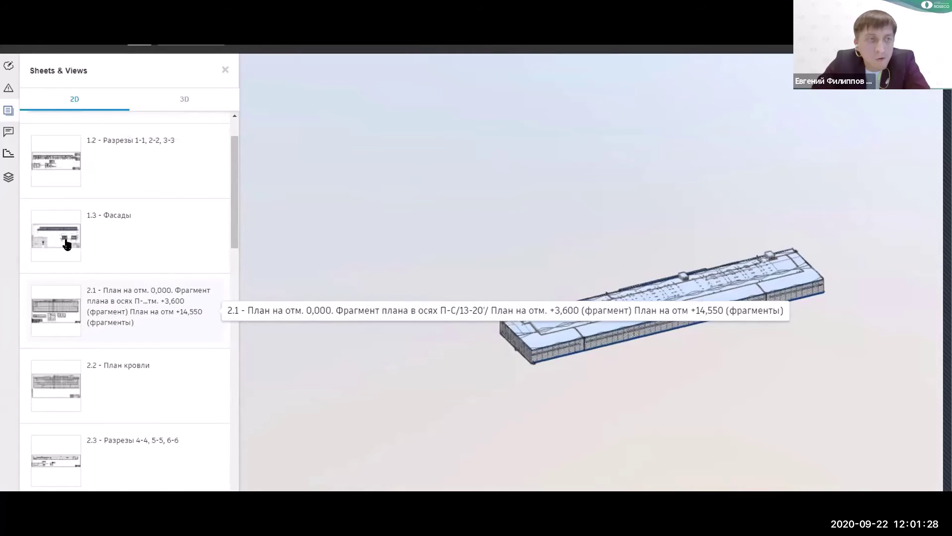
{"action": "left_click", "coordinate": [67, 244]}
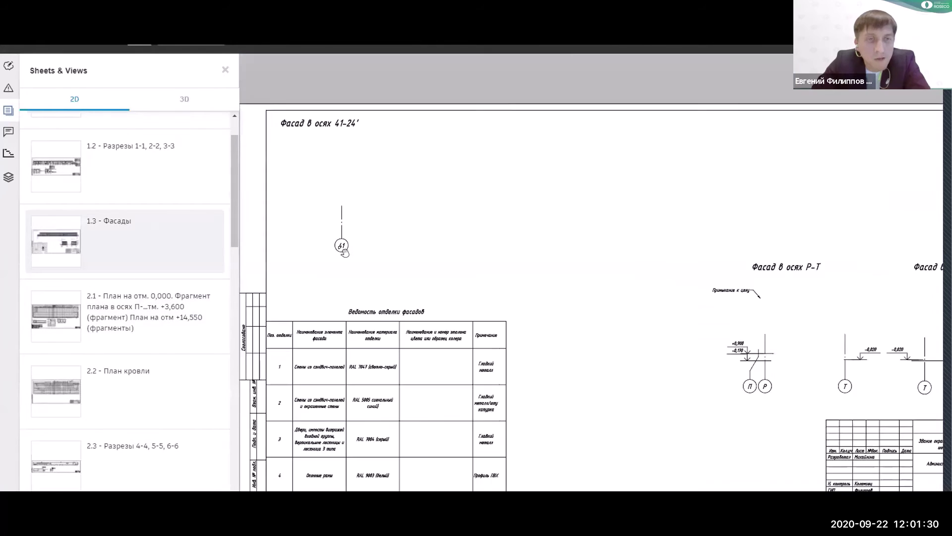
{"action": "scroll", "coordinate": [343, 251], "scroll_direction": "up", "scroll_amount": 5}
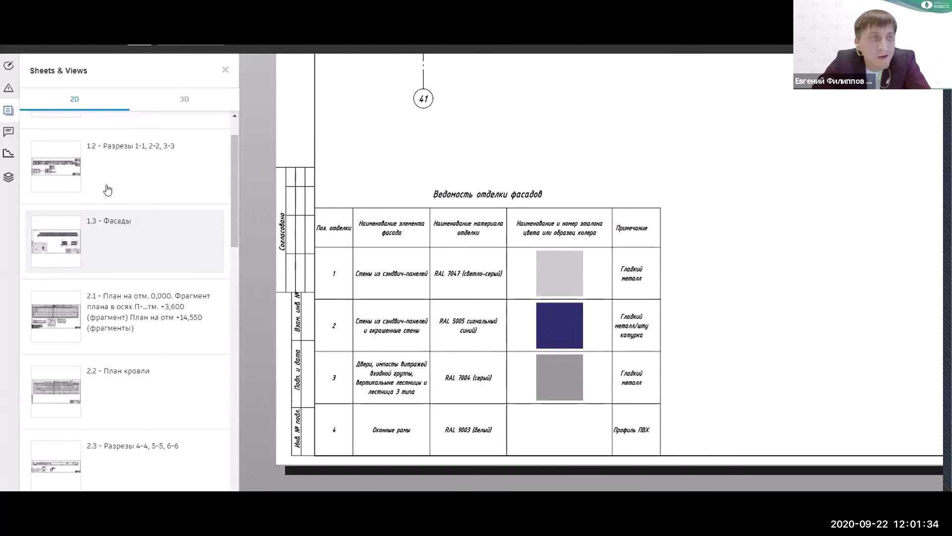
Start a new issue on the facades sheet and place its pin on the RAL 7047 entry of the finish schedule.
{"action": "left_click", "coordinate": [8, 89]}
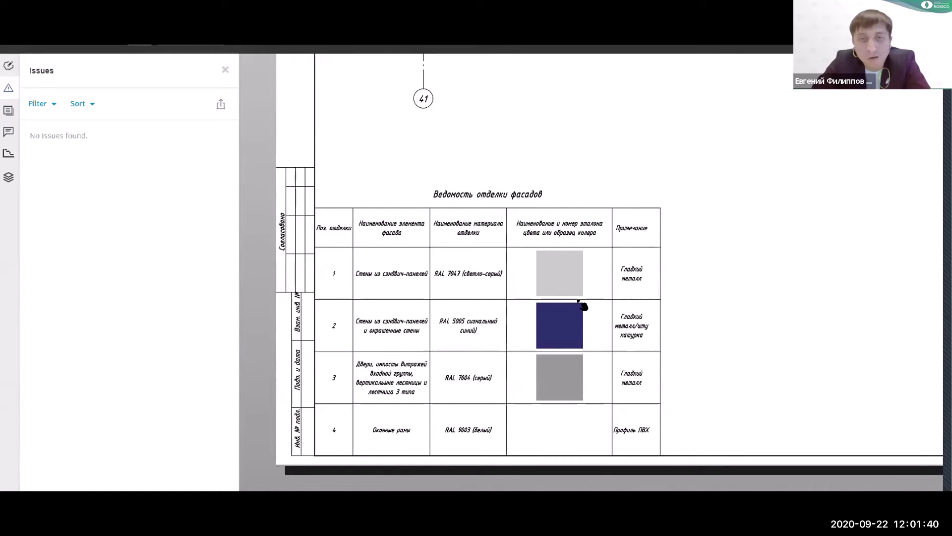
{"action": "scroll", "coordinate": [533, 317], "scroll_direction": "down", "scroll_amount": 1}
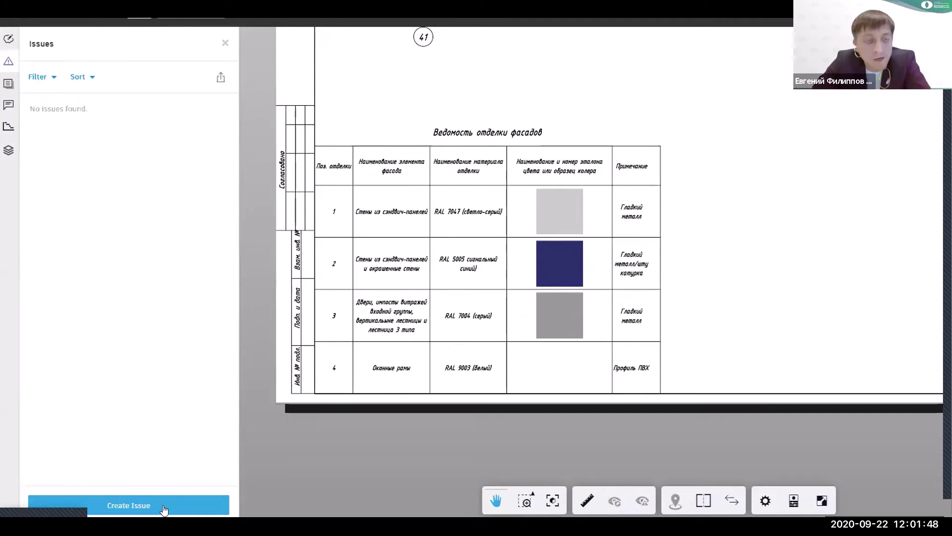
{"action": "left_click", "coordinate": [164, 505]}
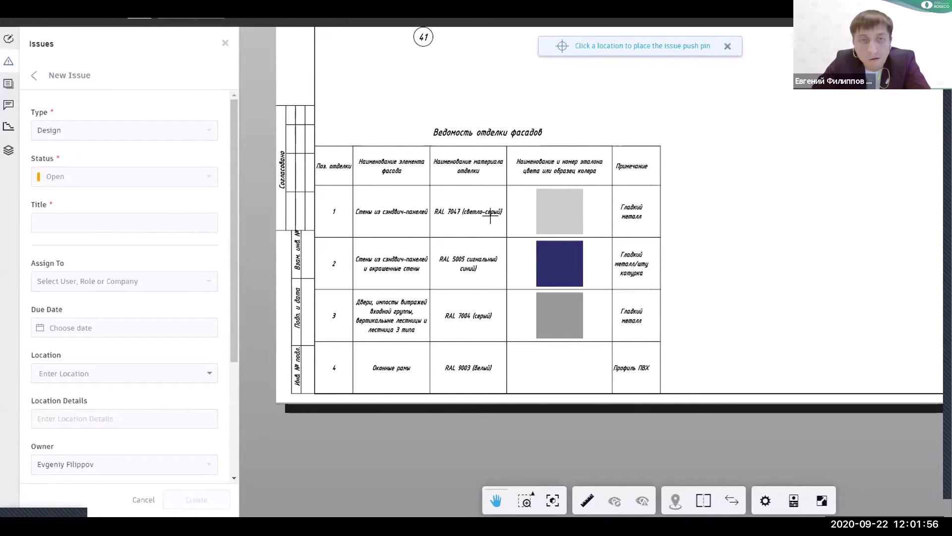
{"action": "left_click", "coordinate": [457, 201]}
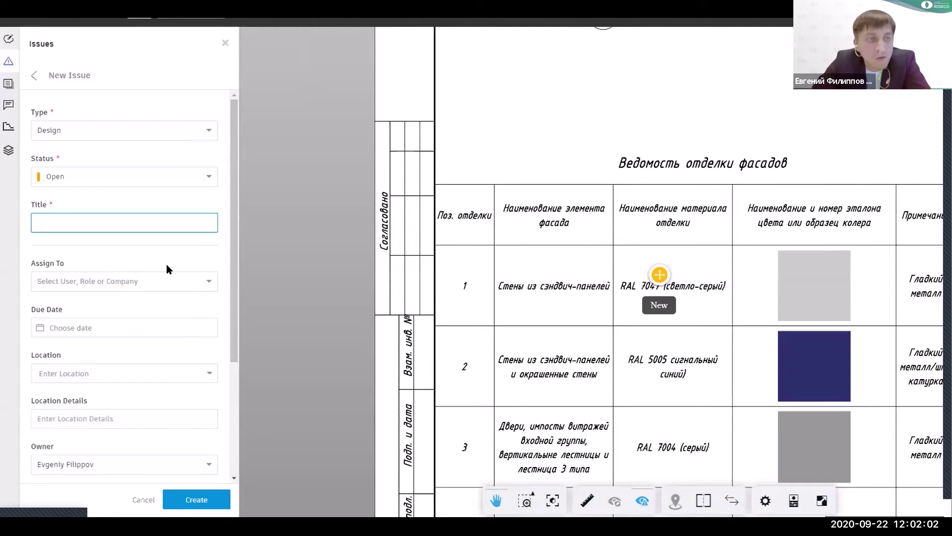
{"action": "left_click", "coordinate": [166, 280]}
{"action": "left_click", "coordinate": [147, 220]}
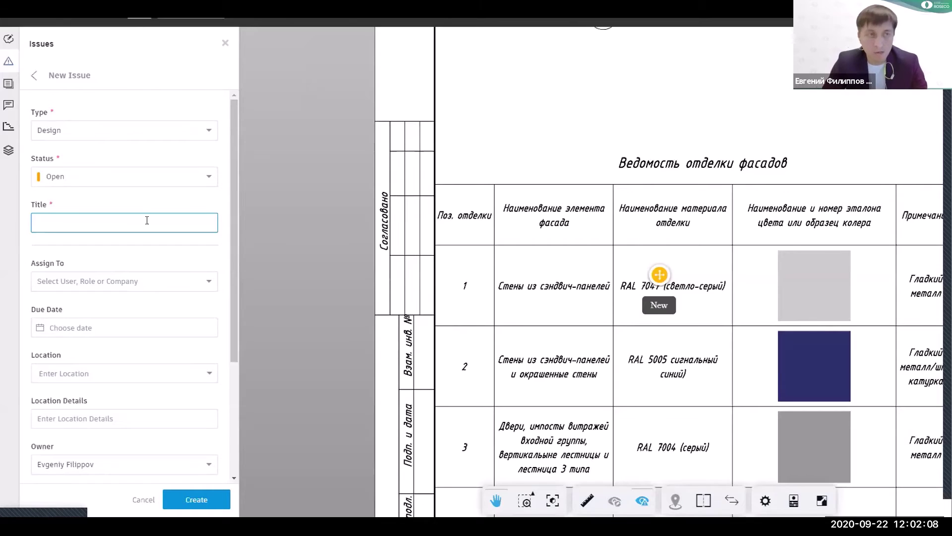
{"action": "type", "text": "Hе сот"}
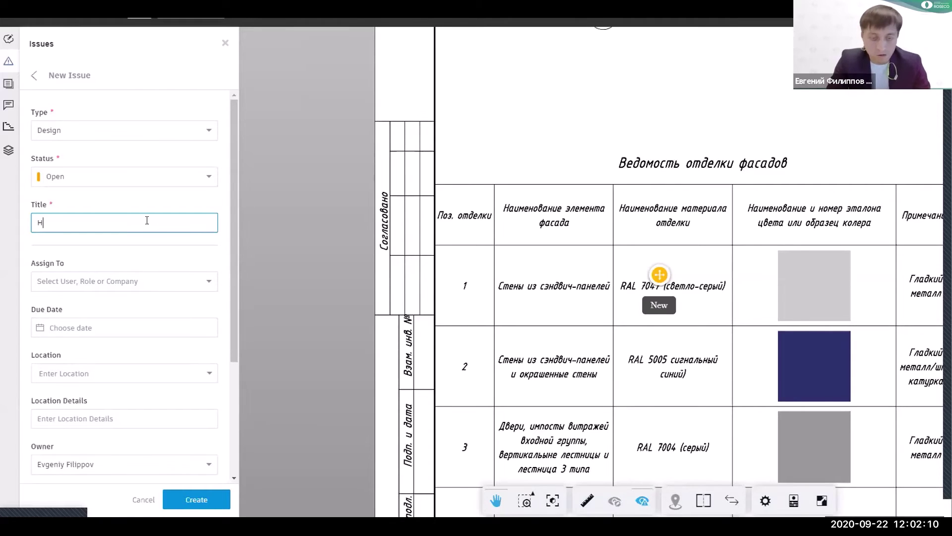
{"action": "type", "text": "вет"}
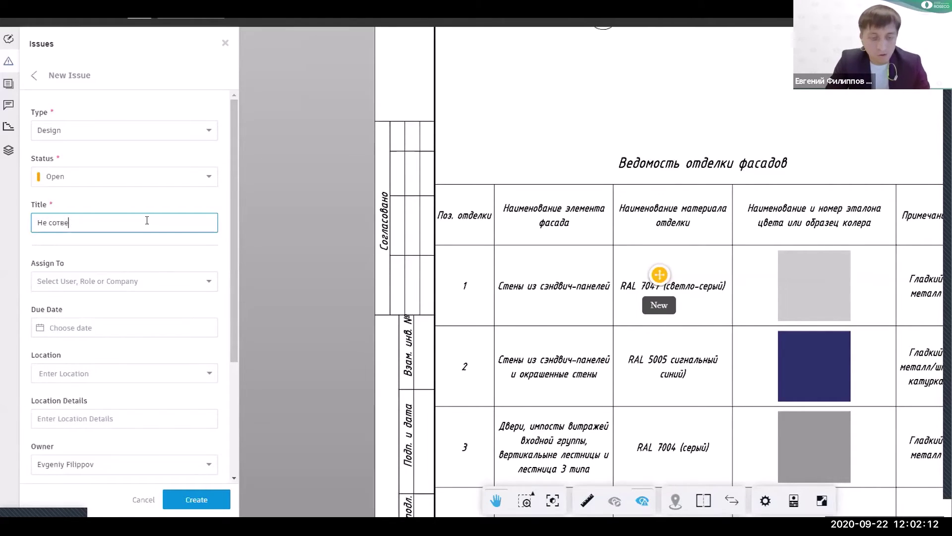
{"action": "key", "text": "BackSpace"}
{"action": "key", "text": "BackSpace"}
{"action": "key", "text": "BackSpace"}
{"action": "key", "text": "BackSpace"}
{"action": "key", "text": "BackSpace"}
{"action": "key", "text": "BackSpace"}
{"action": "key", "text": "BackSpace"}
{"action": "key", "text": "BackSpace"}
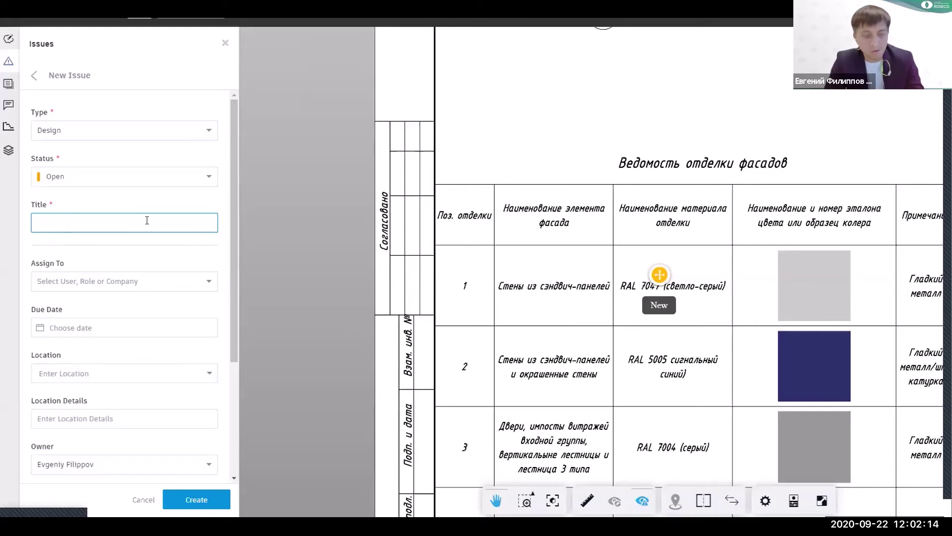
Enter "RAL не соответствует ТЗ" as the title of the new issue.
{"action": "type", "text": "R"}
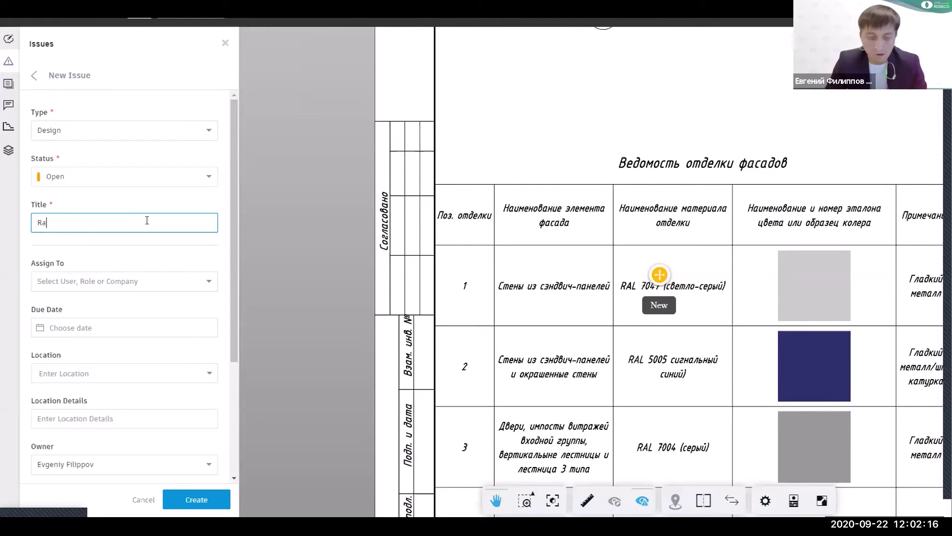
{"action": "type", "text": "AL "}
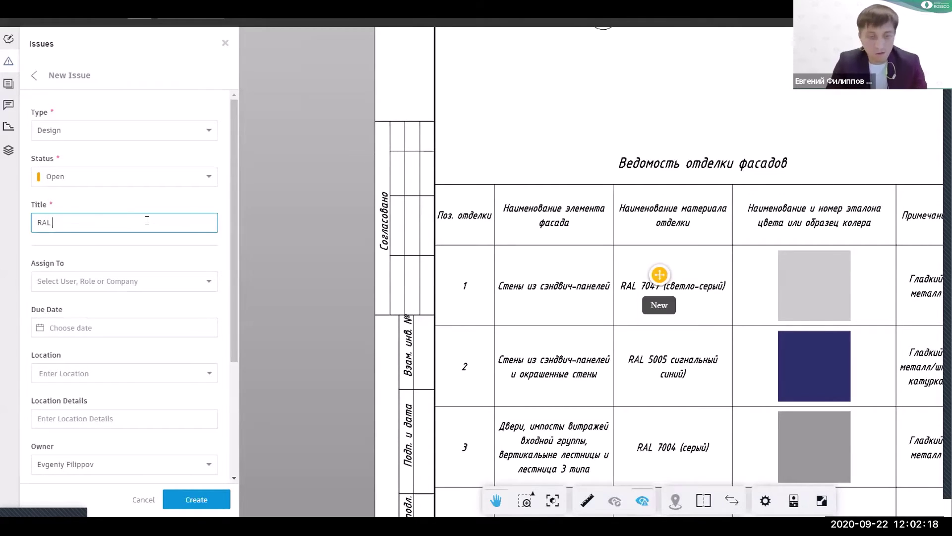
{"action": "type", "text": "не "}
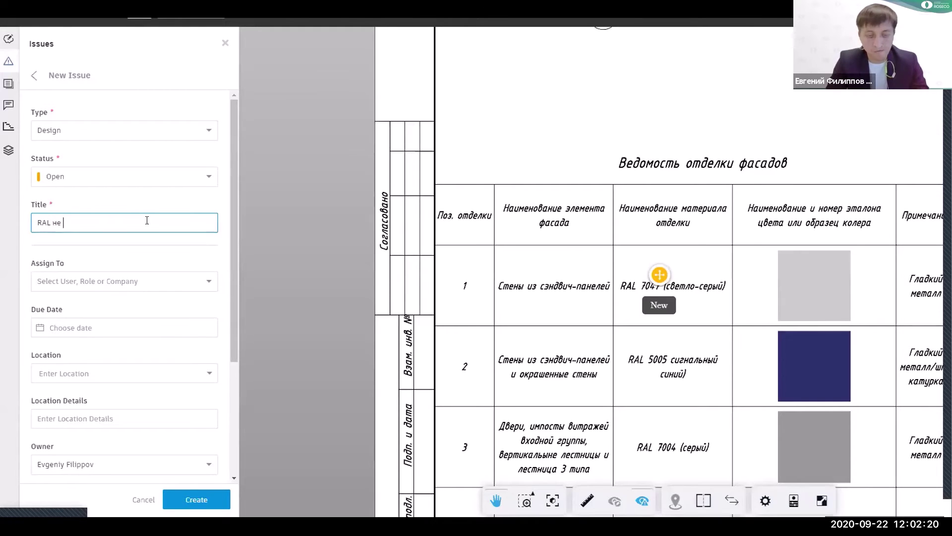
{"action": "type", "text": "соответ"}
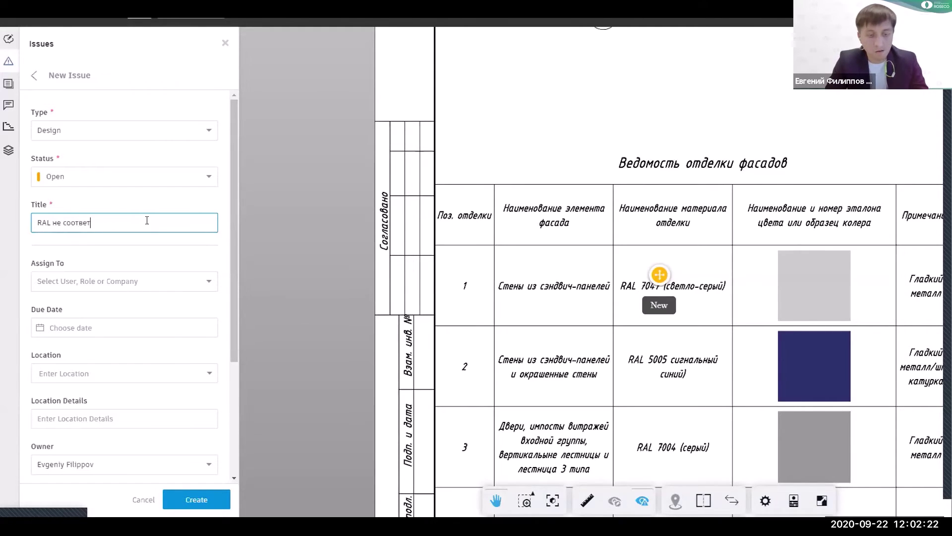
{"action": "type", "text": "ствует ТЗ"}
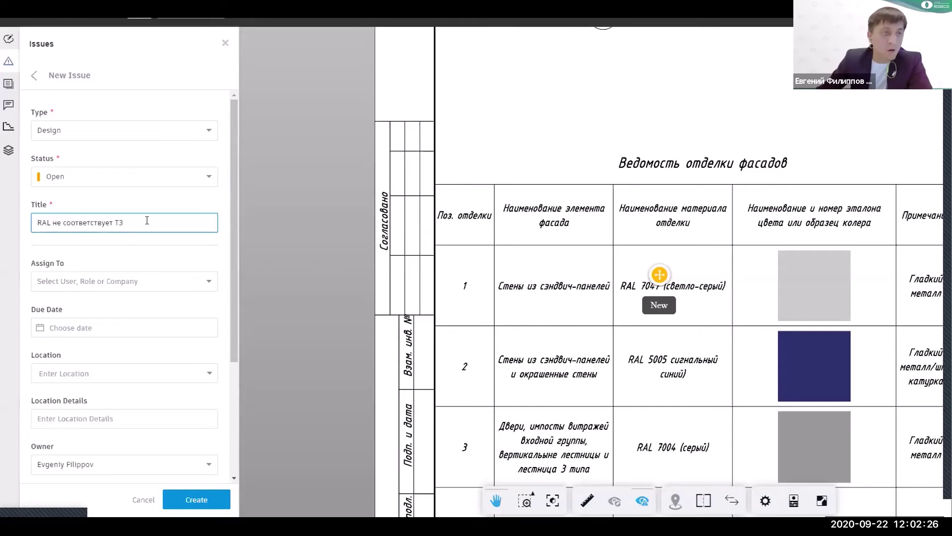
Assign the new issue to the ROSECO employee found by searching "mi" and set its due date to Sep 25.
{"action": "left_click", "coordinate": [167, 280]}
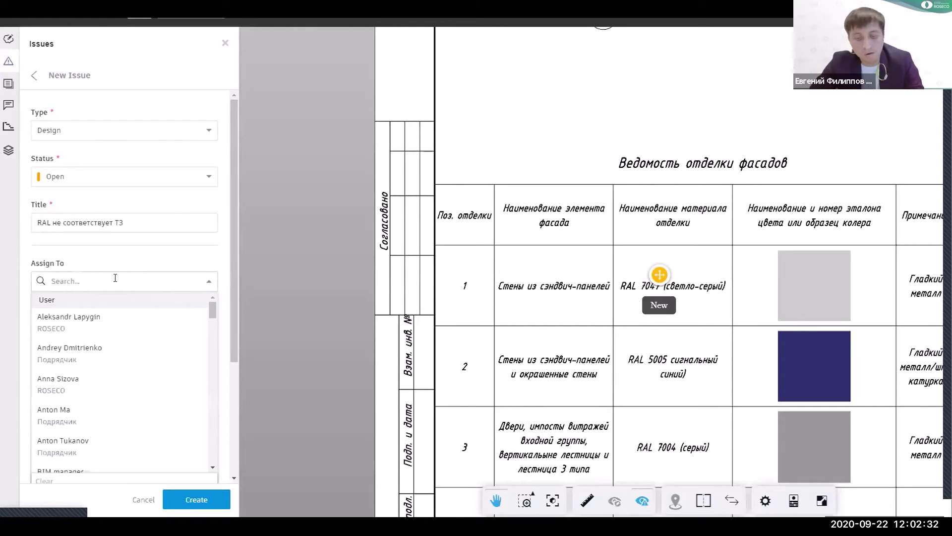
{"action": "type", "text": "мих"}
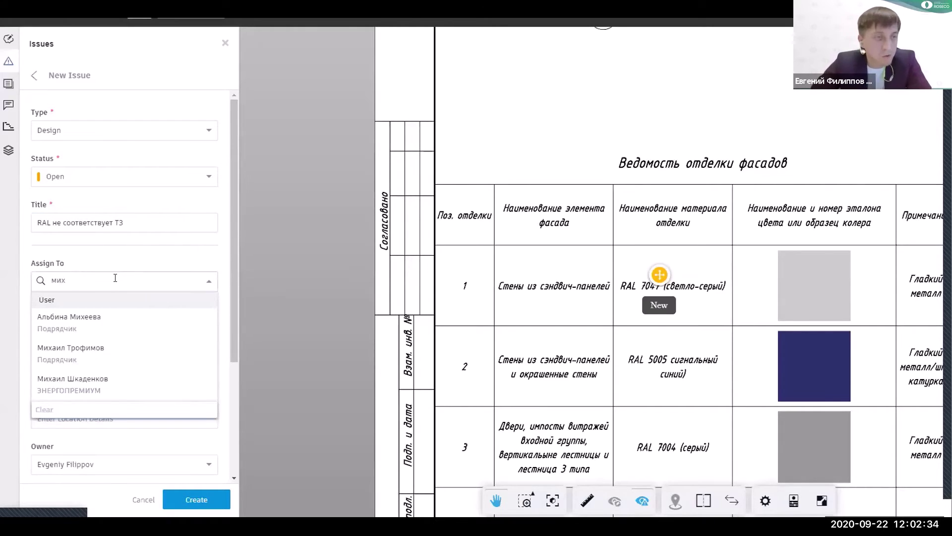
{"action": "key", "text": "BackSpace"}
{"action": "key", "text": "BackSpace"}
{"action": "key", "text": "BackSpace"}
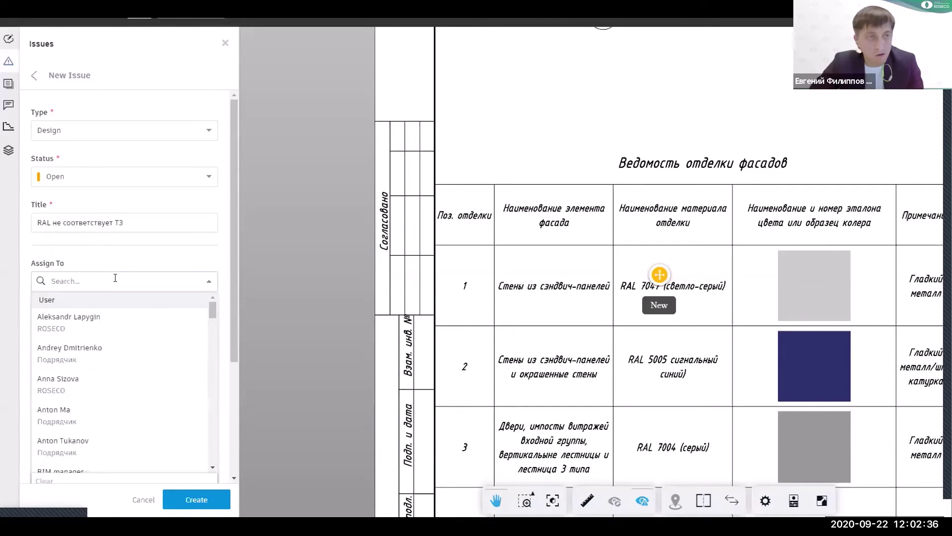
{"action": "type", "text": "m"}
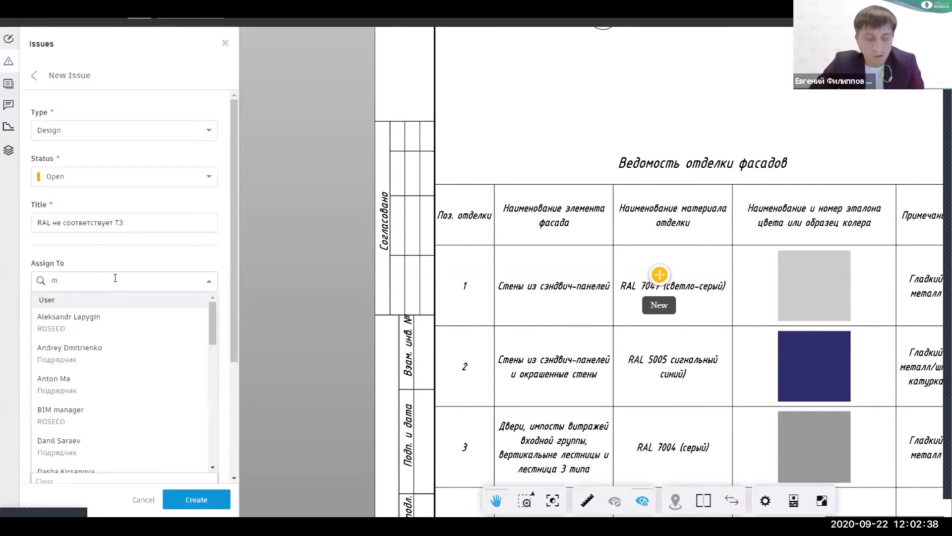
{"action": "type", "text": "i"}
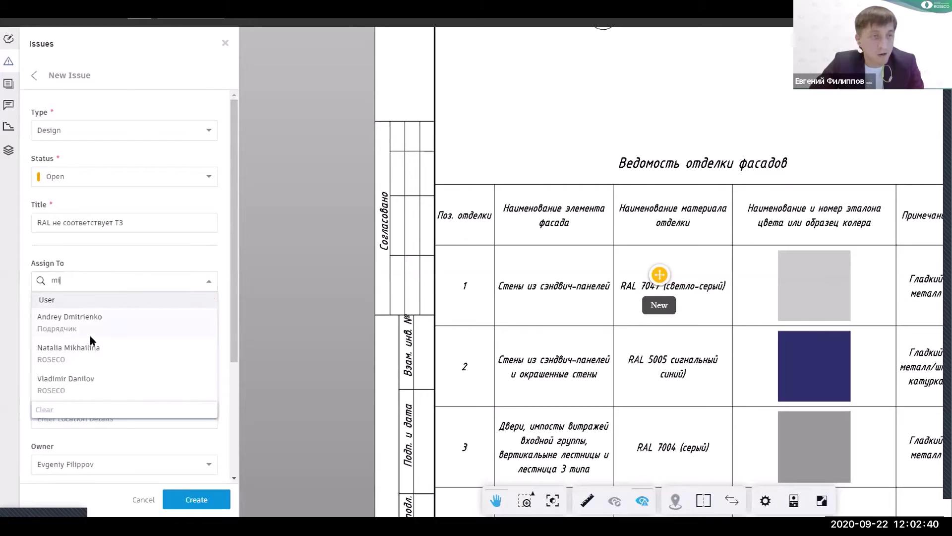
{"action": "left_click", "coordinate": [90, 344]}
{"action": "left_click", "coordinate": [116, 328]}
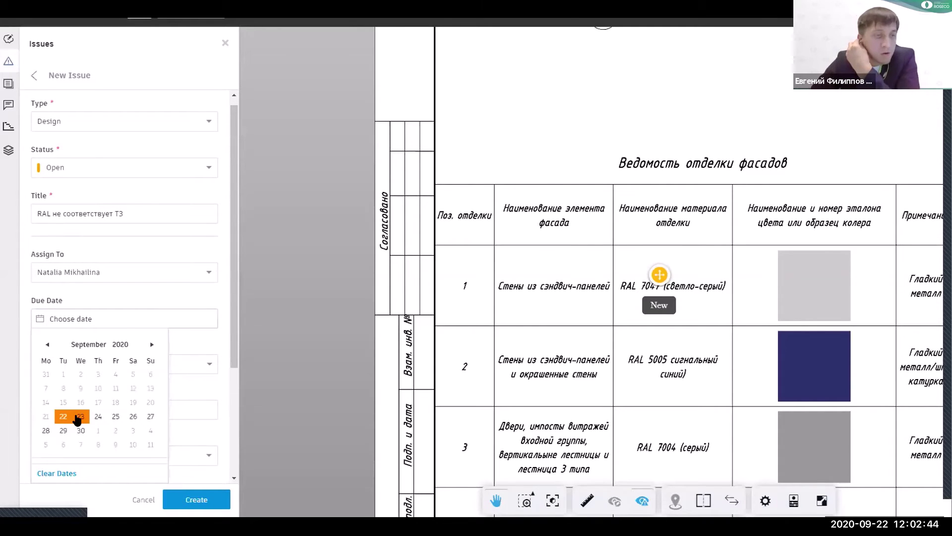
{"action": "left_click", "coordinate": [115, 416]}
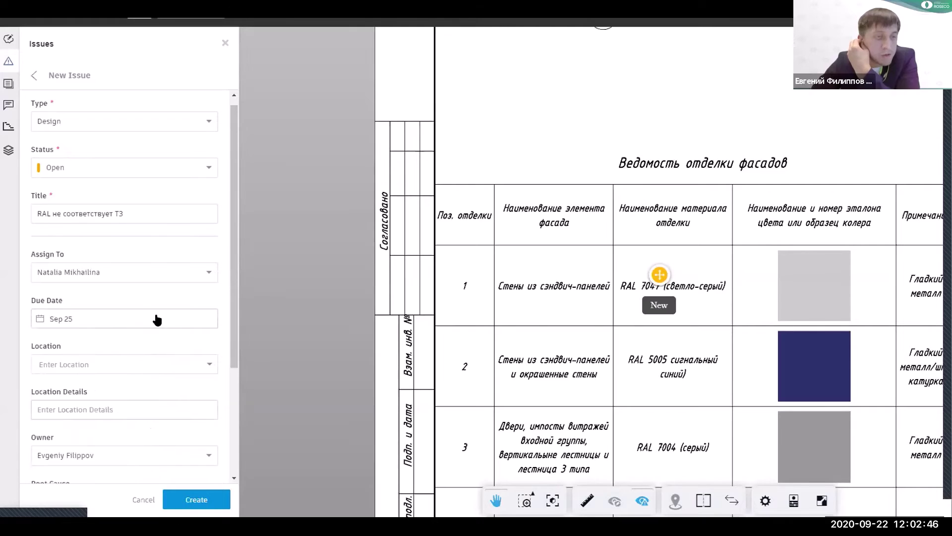
Set the issue's location to Цех and create the issue with the description left empty.
{"action": "scroll", "coordinate": [171, 265], "scroll_direction": "down", "scroll_amount": 3}
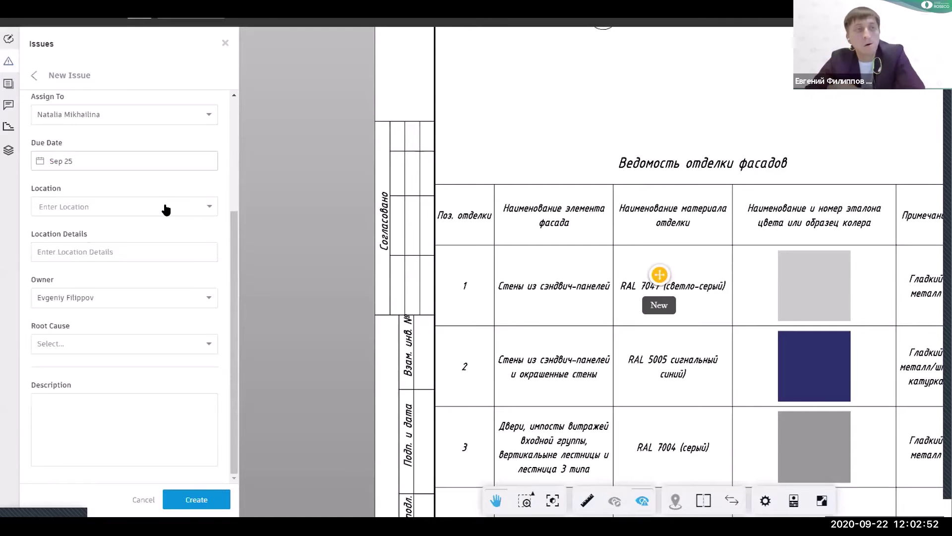
{"action": "left_click", "coordinate": [166, 207]}
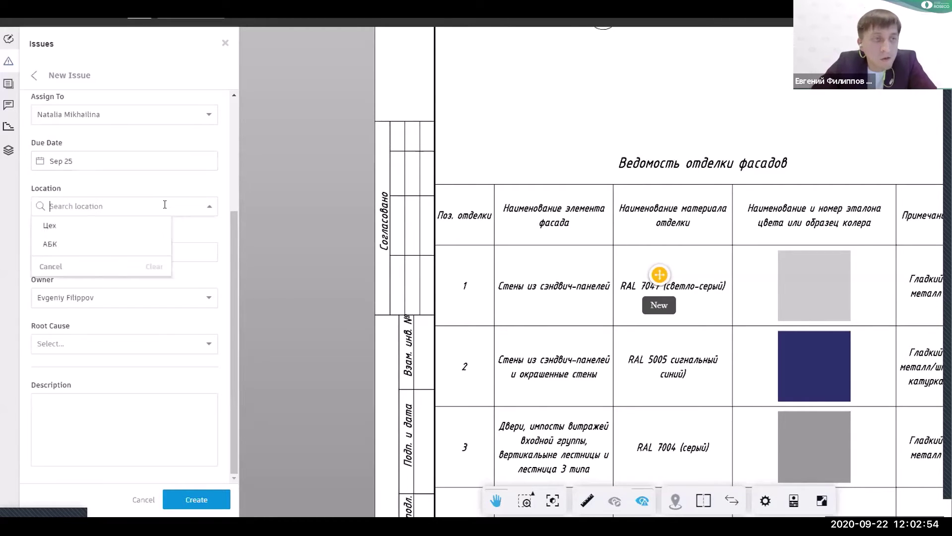
{"action": "left_click", "coordinate": [119, 229]}
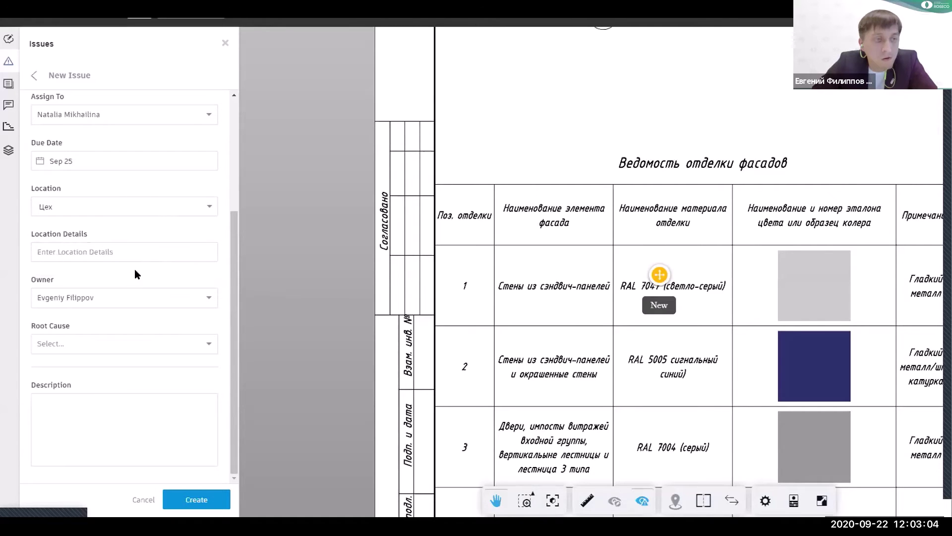
{"action": "left_click", "coordinate": [71, 398]}
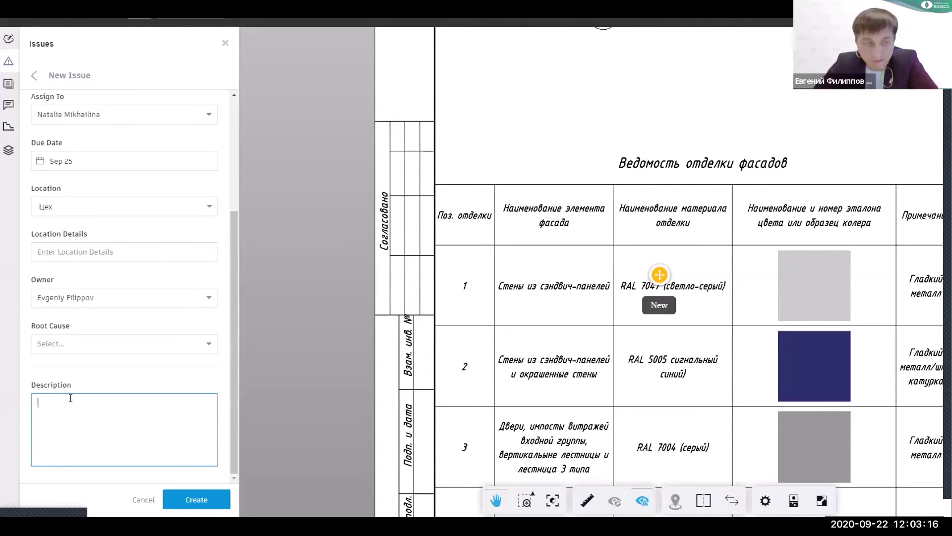
{"action": "left_click", "coordinate": [207, 500]}
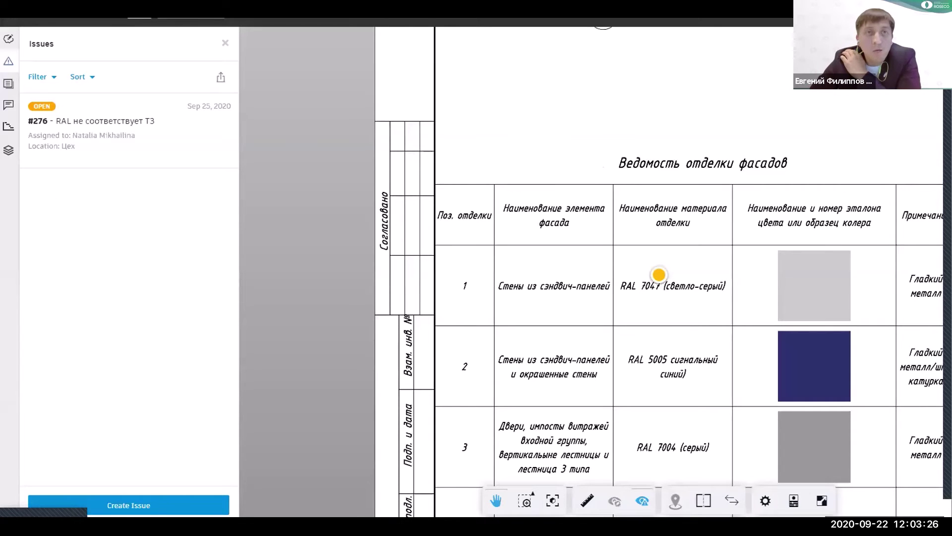
Switch to the project-wide Issues list and clear its filter to list issues of every status.
{"action": "key", "text": "ctrl+Tab"}
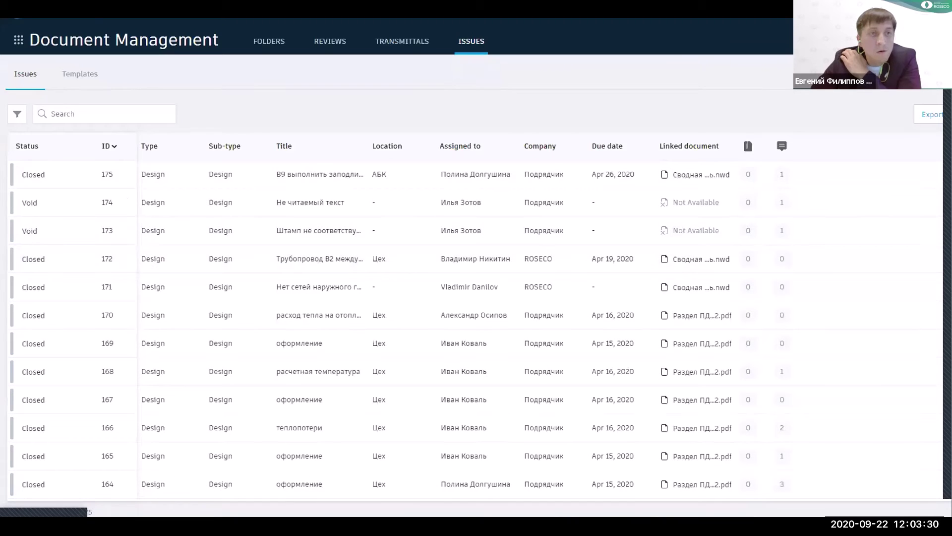
{"action": "left_click", "coordinate": [199, 186]}
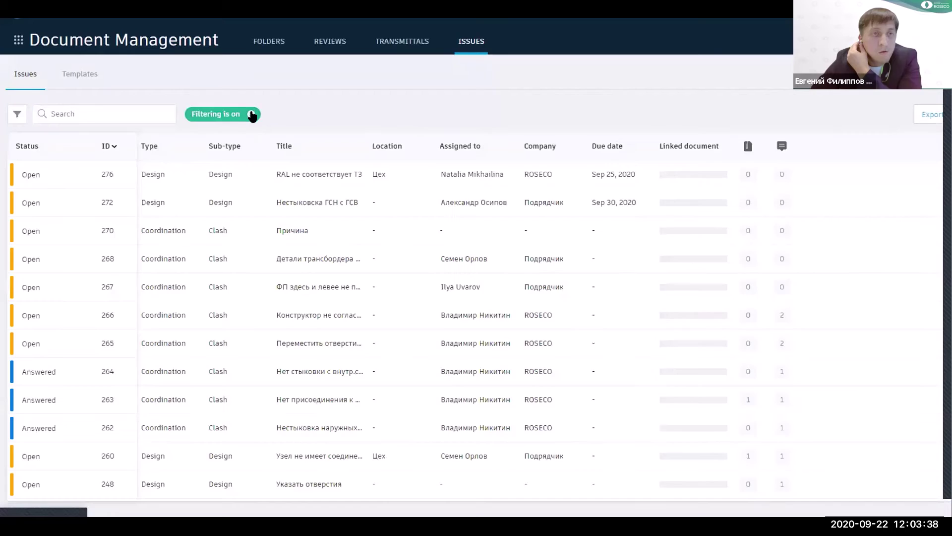
{"action": "left_click", "coordinate": [252, 115]}
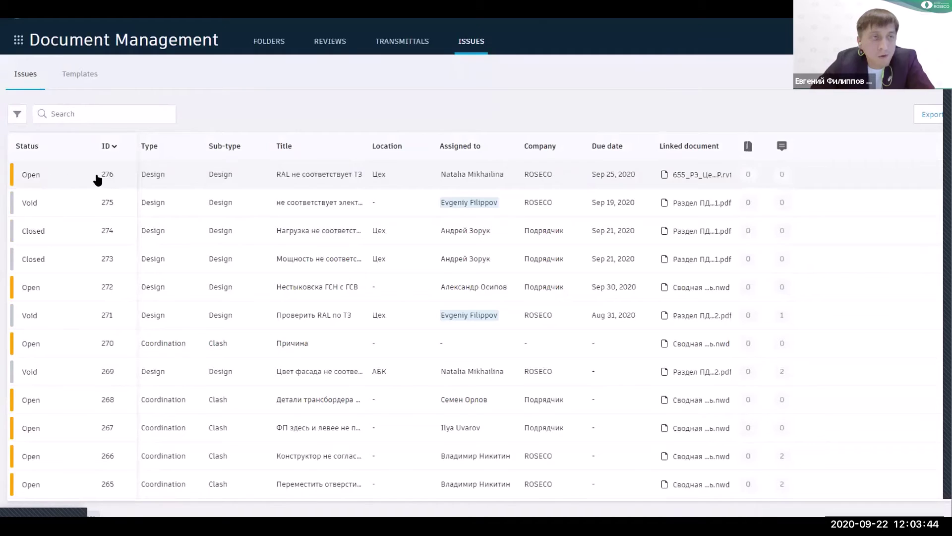
{"action": "left_click", "coordinate": [346, 176]}
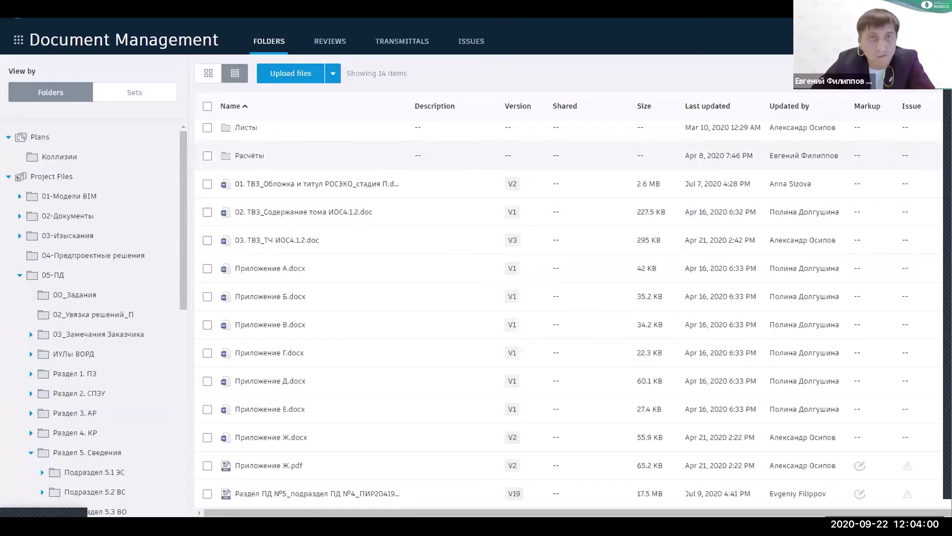
{"action": "key", "text": "alt+Left"}
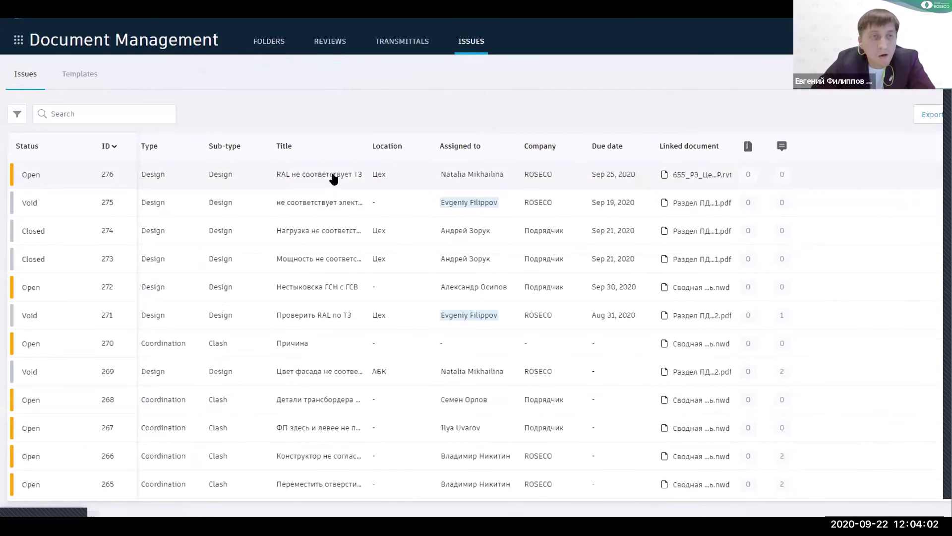
Browse the unfiltered Issues list down to the older closed design issues with location Цех.
{"action": "scroll", "coordinate": [879, 426], "scroll_direction": "down", "scroll_amount": 7}
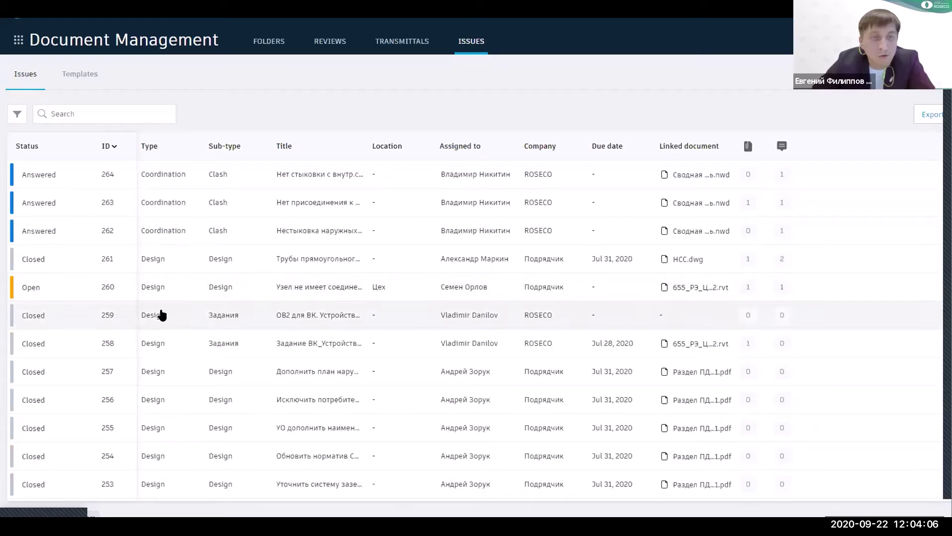
{"action": "scroll", "coordinate": [749, 424], "scroll_direction": "down", "scroll_amount": 3}
{"action": "scroll", "coordinate": [749, 424], "scroll_direction": "down", "scroll_amount": 4}
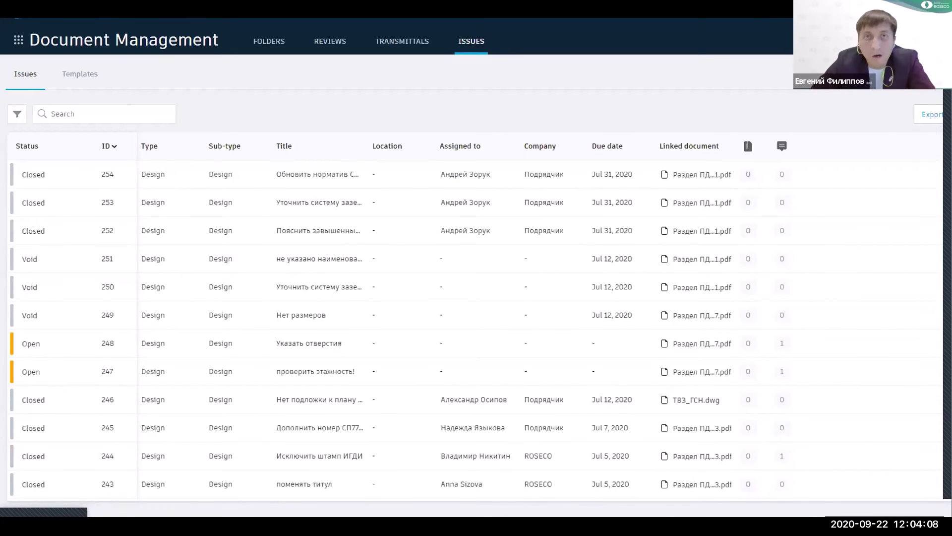
{"action": "key", "text": "alt+Left"}
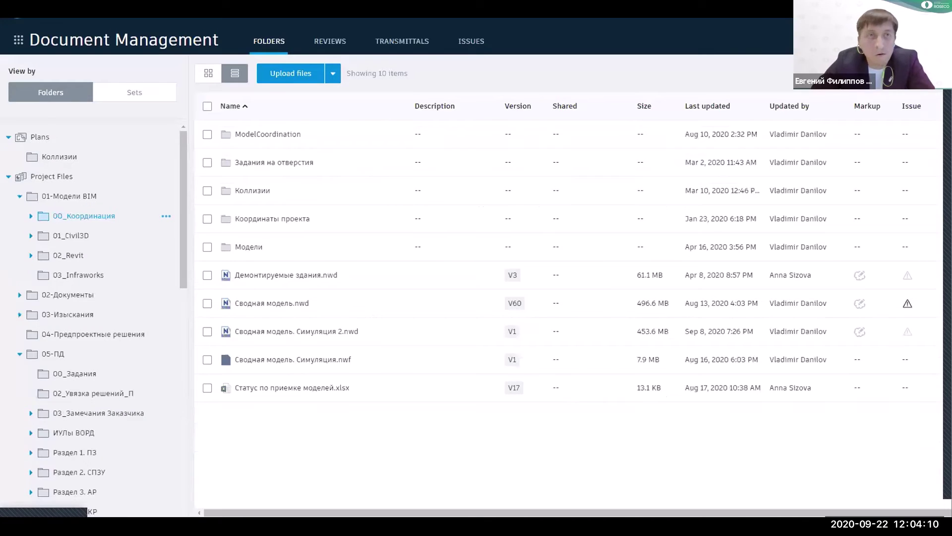
{"action": "key", "text": "alt+Left"}
{"action": "key", "text": "alt+Left"}
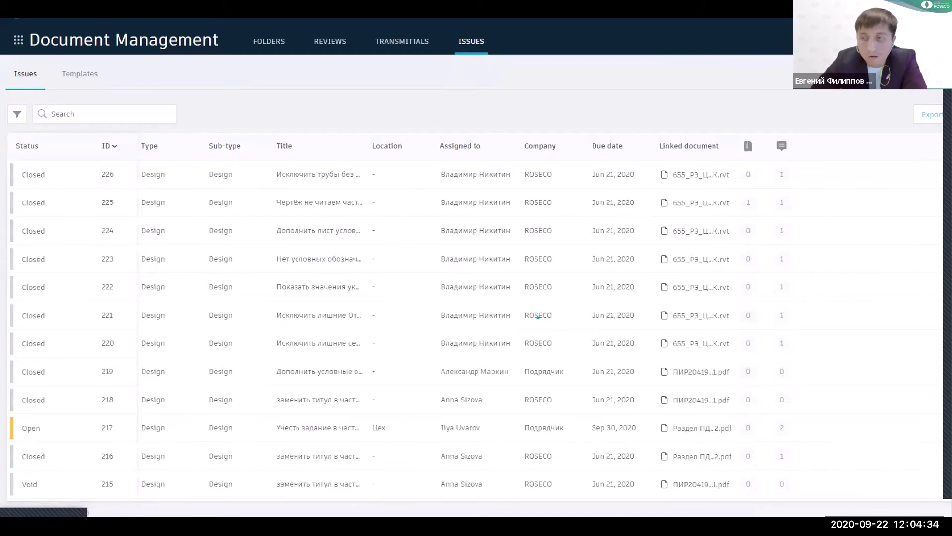
{"action": "scroll", "coordinate": [538, 315], "scroll_direction": "down", "scroll_amount": 15}
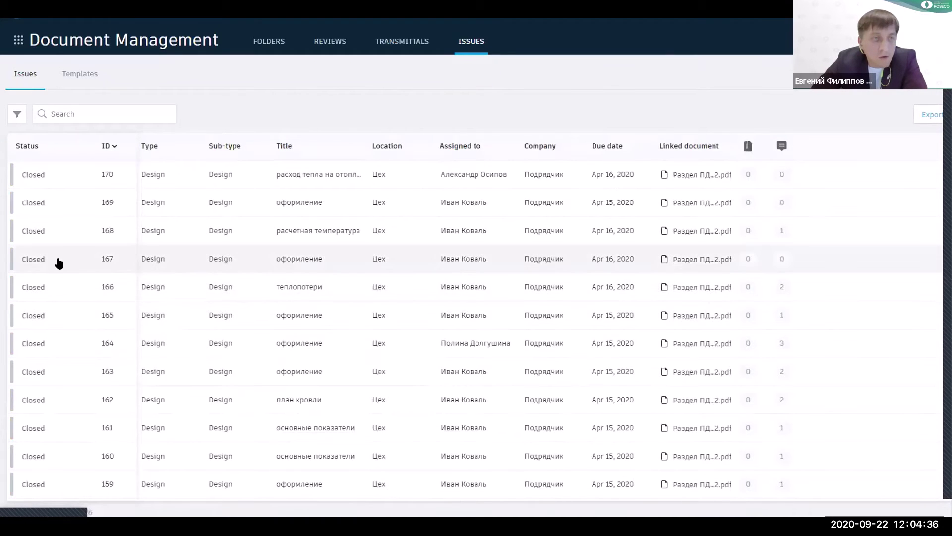
Open closed issue 164 and read its activity history from creation to closing, including status changes and comments.
{"action": "left_click", "coordinate": [442, 258]}
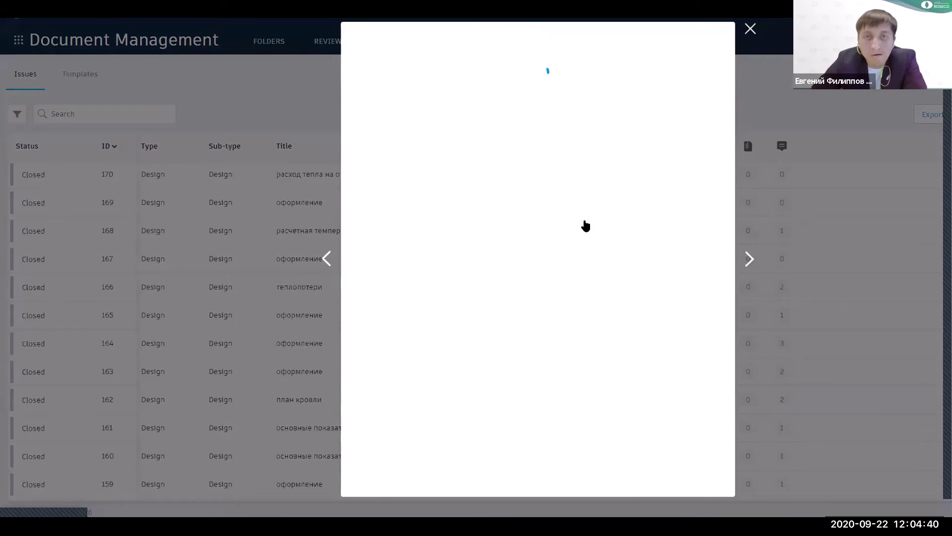
{"action": "left_click", "coordinate": [602, 106]}
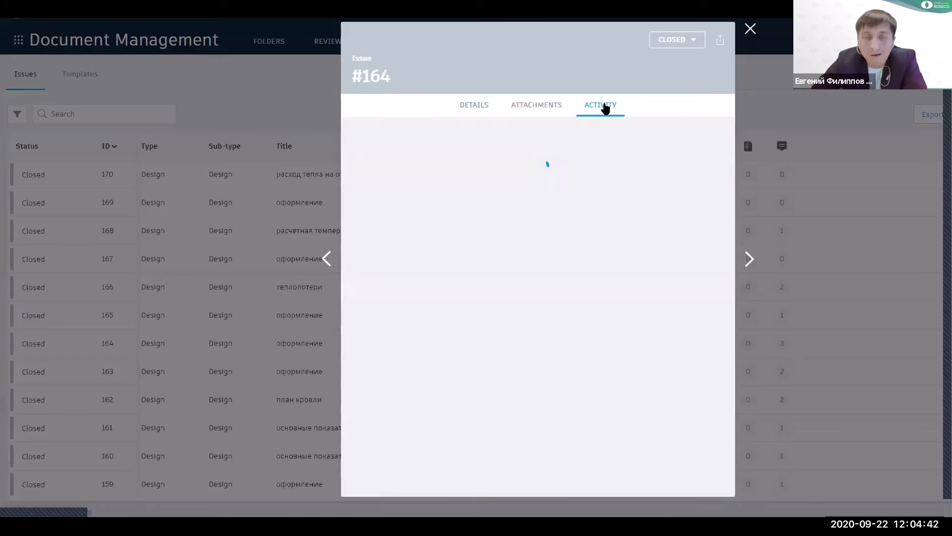
{"action": "scroll", "coordinate": [597, 189], "scroll_direction": "up", "scroll_amount": 10}
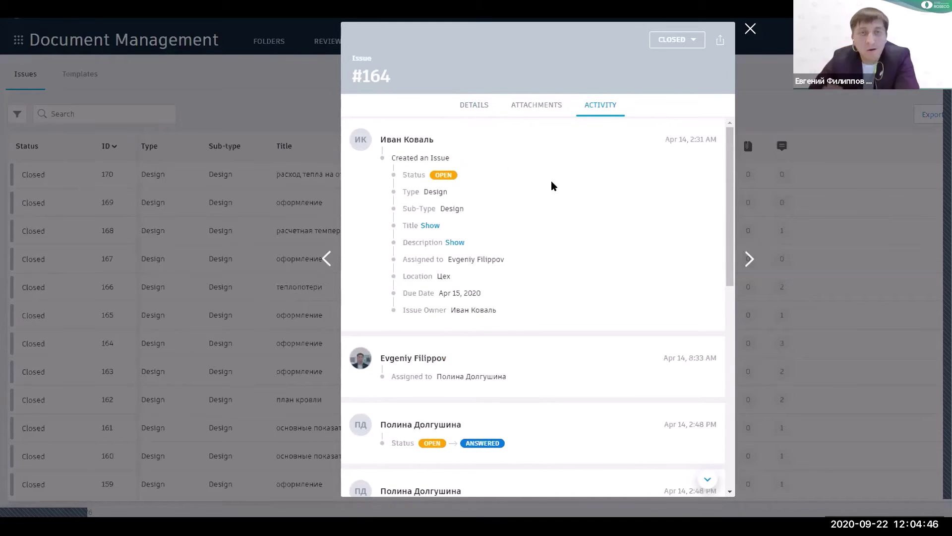
{"action": "scroll", "coordinate": [498, 175], "scroll_direction": "down", "scroll_amount": 5}
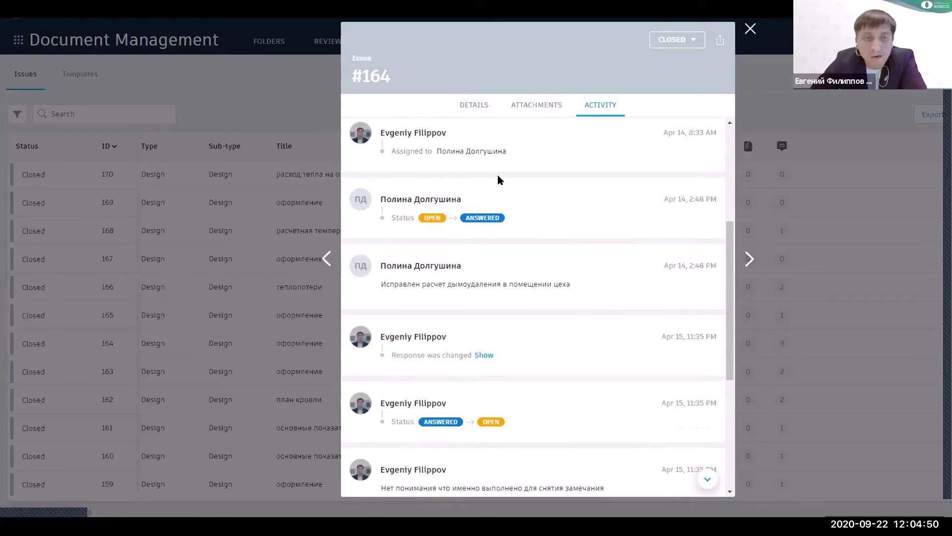
{"action": "scroll", "coordinate": [498, 176], "scroll_direction": "down", "scroll_amount": 3}
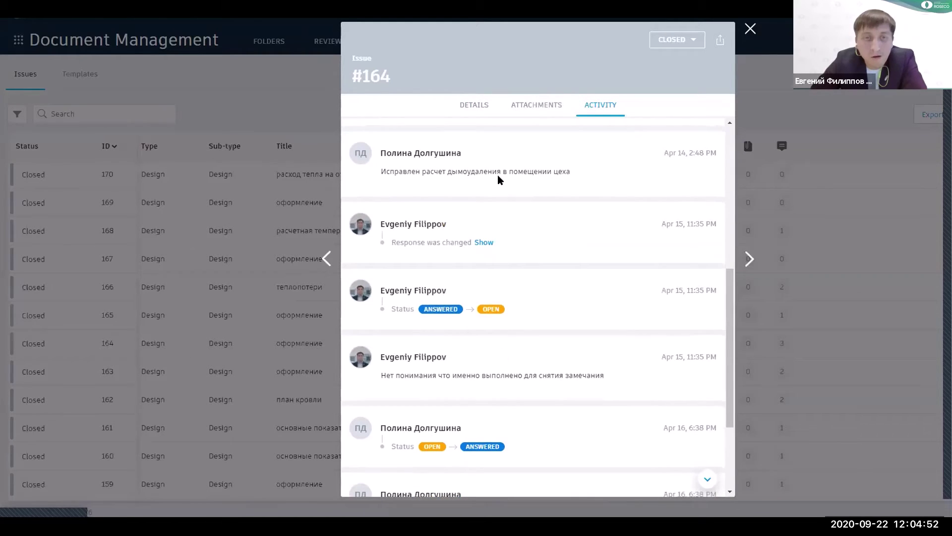
{"action": "scroll", "coordinate": [498, 174], "scroll_direction": "down", "scroll_amount": 4}
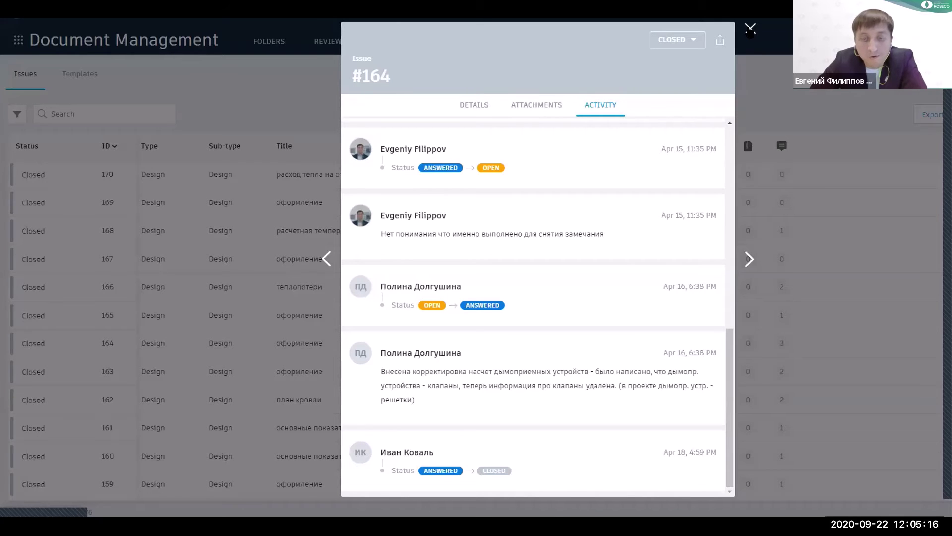
{"action": "left_click", "coordinate": [751, 30]}
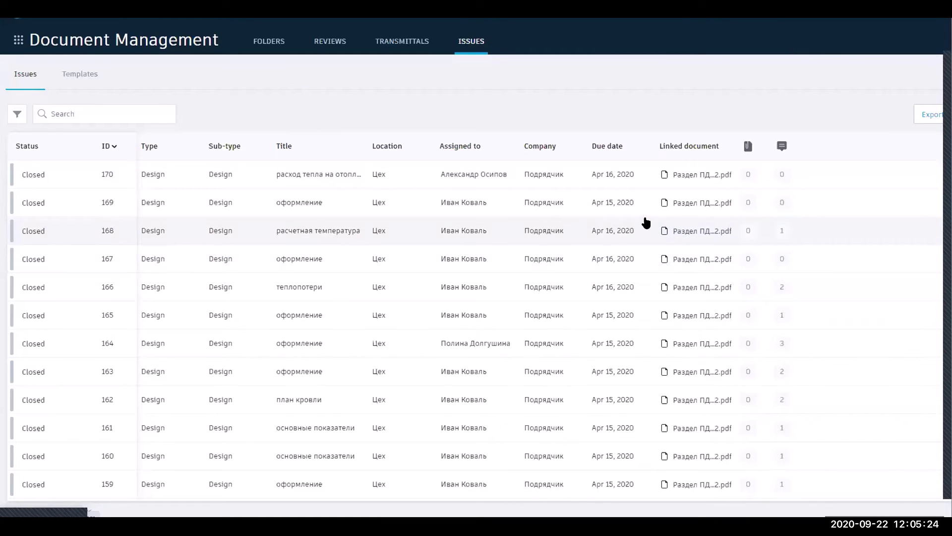
Reopen issue 164 from the list to recheck the final entries of its activity history.
{"action": "scroll", "coordinate": [632, 183], "scroll_direction": "down", "scroll_amount": 3}
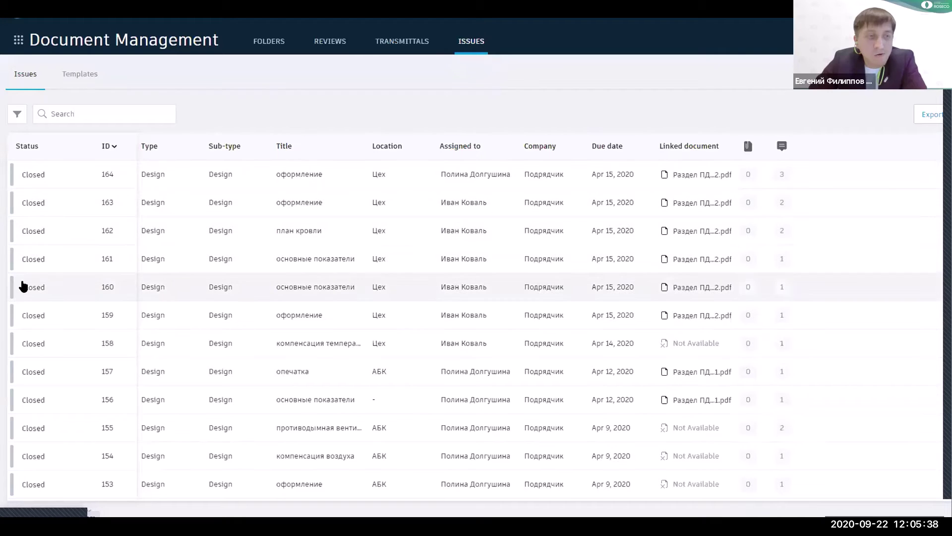
{"action": "left_click", "coordinate": [35, 179]}
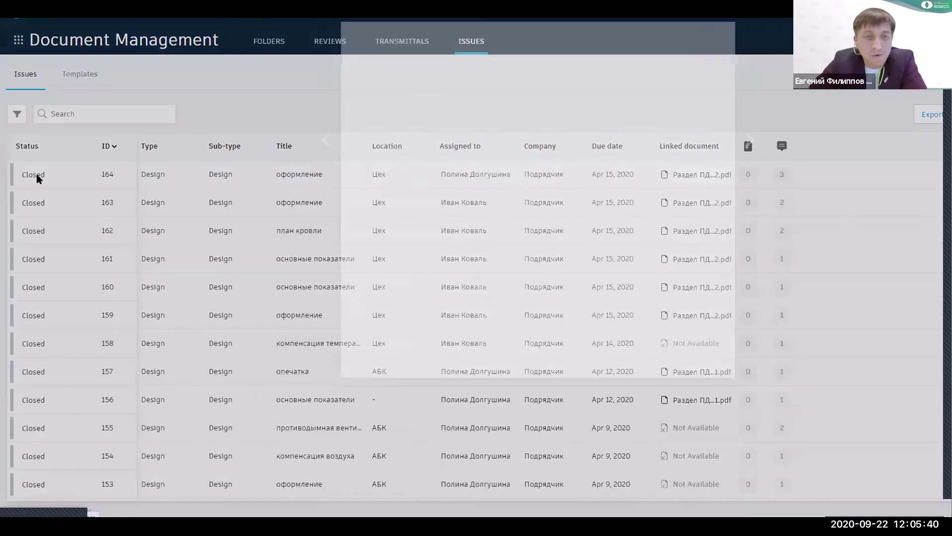
{"action": "left_click", "coordinate": [606, 106]}
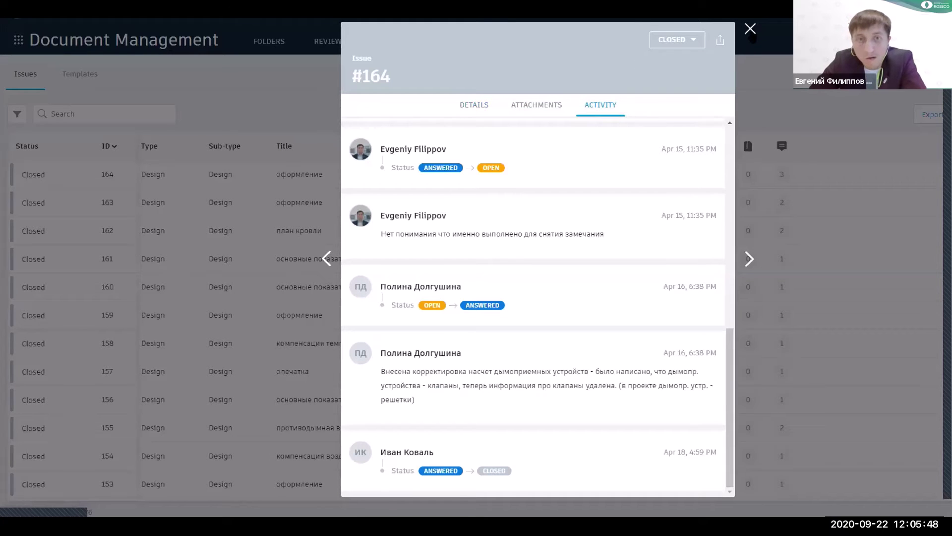
{"action": "left_click", "coordinate": [750, 28]}
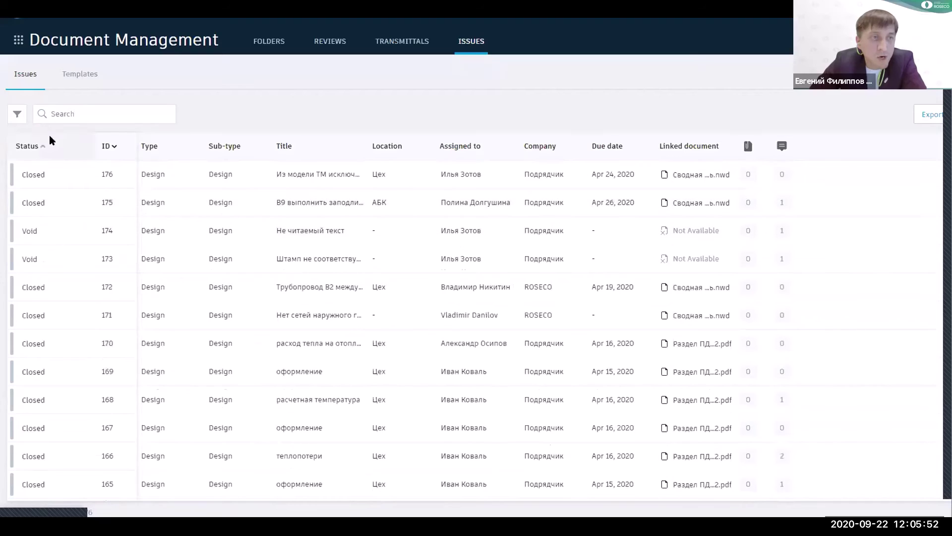
Return to the facades sheet and view the details of issue 276, "RAL не соответствует ТЗ".
{"action": "left_click", "coordinate": [64, 113]}
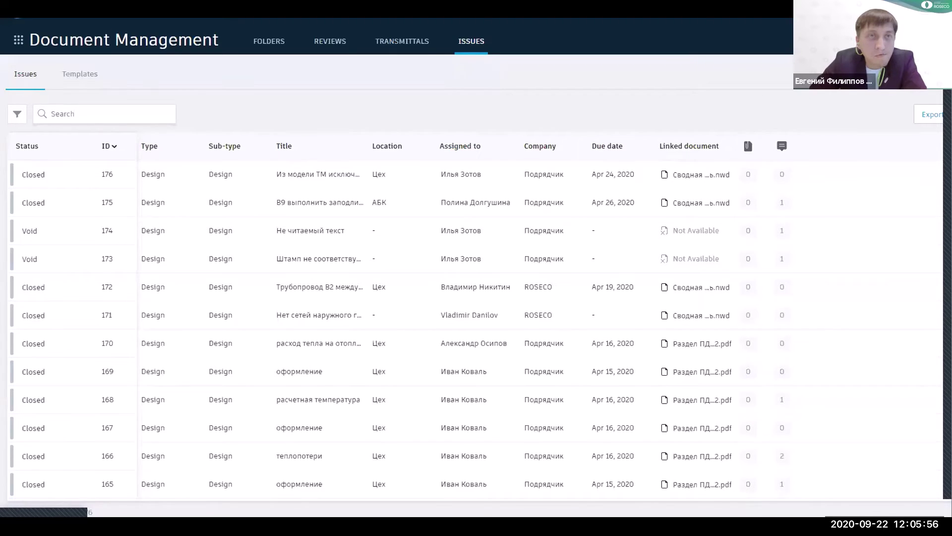
{"action": "key", "text": "ctrl+Tab"}
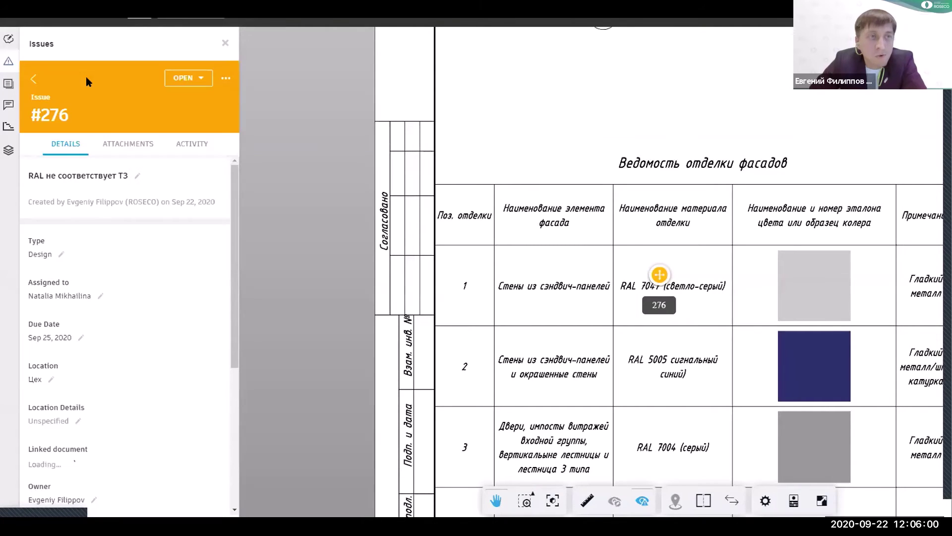
View the activity history of issue 276 and begin a comment that mentions a project member.
{"action": "left_click", "coordinate": [195, 144]}
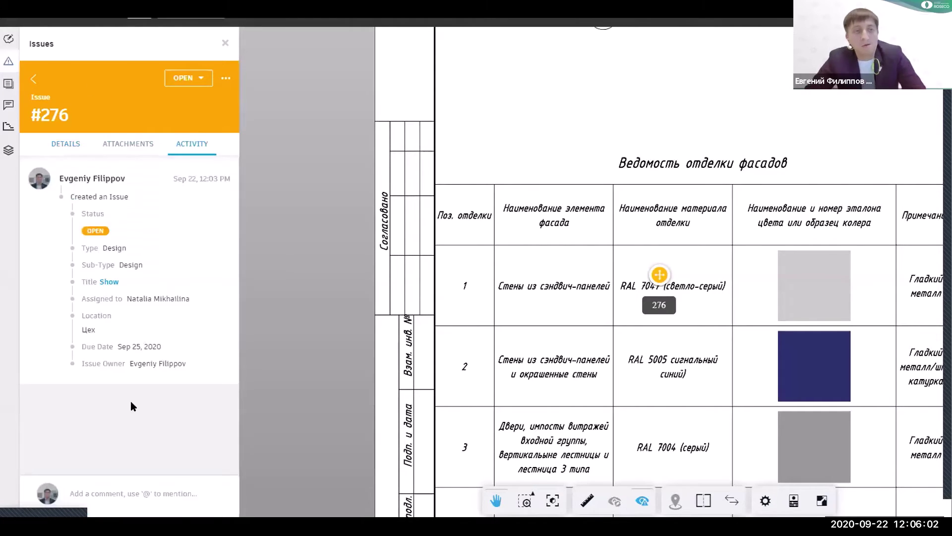
{"action": "left_click", "coordinate": [132, 493]}
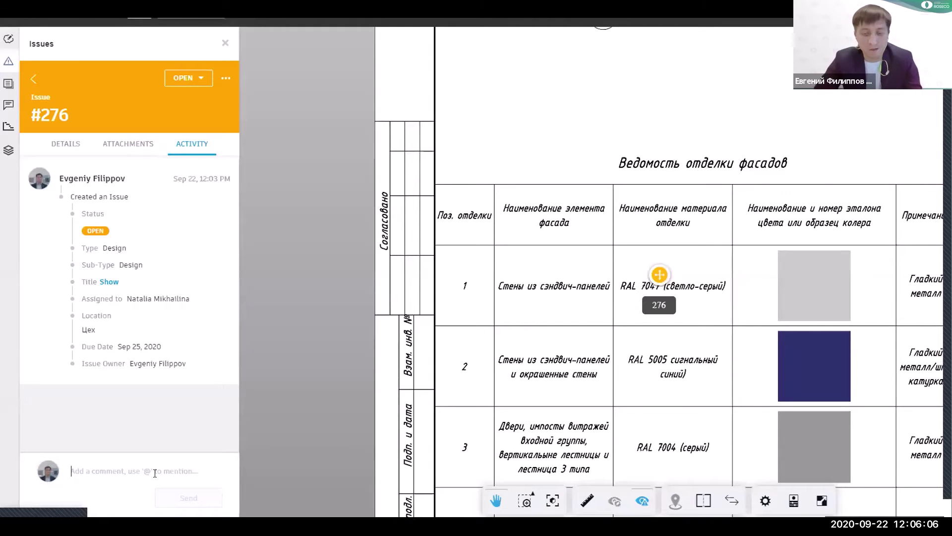
{"action": "type", "text": "'"}
{"action": "key", "text": "BackSpace"}
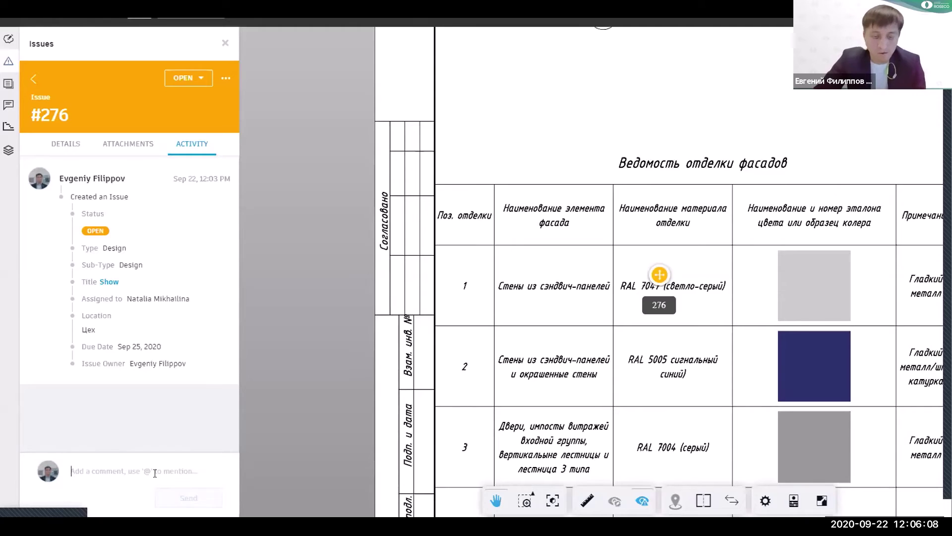
{"action": "type", "text": "@"}
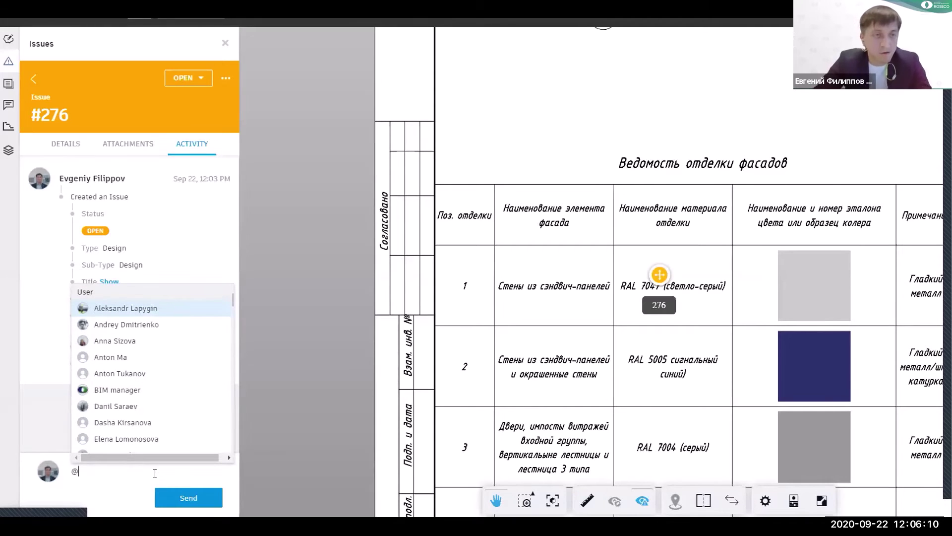
{"action": "left_click", "coordinate": [147, 329]}
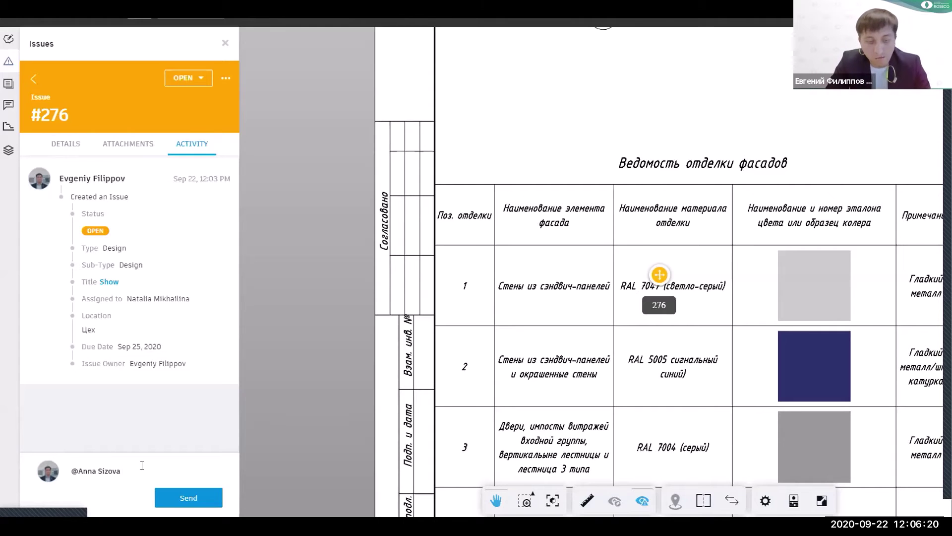
Complete the comment on issue 276 with "прошу контролировать подготовку ПД" and send it.
{"action": "type", "text": "прошу по"}
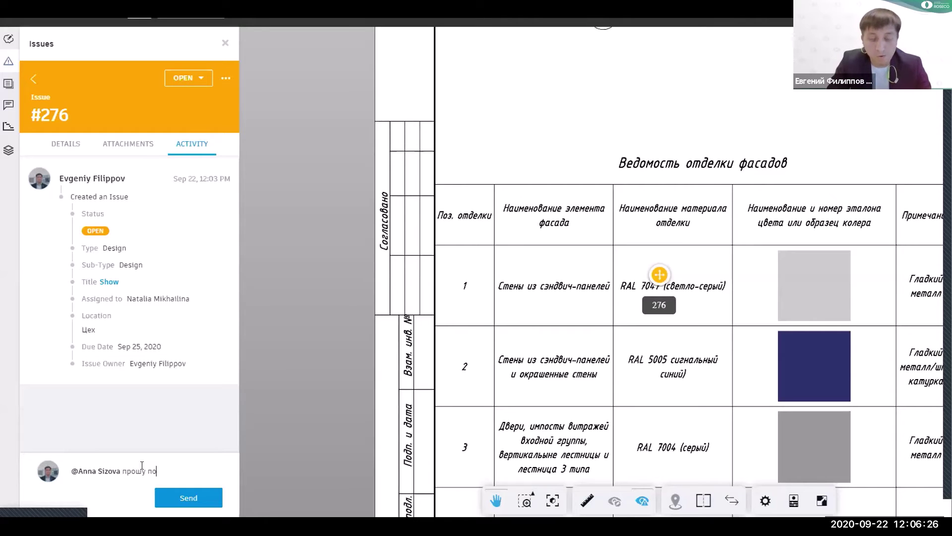
{"action": "key", "text": "BackSpace"}
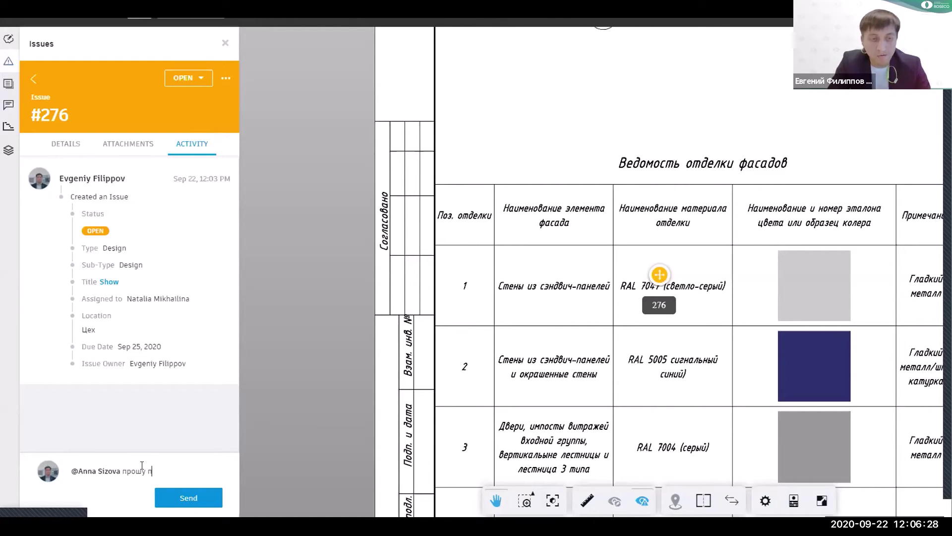
{"action": "key", "text": "BackSpace"}
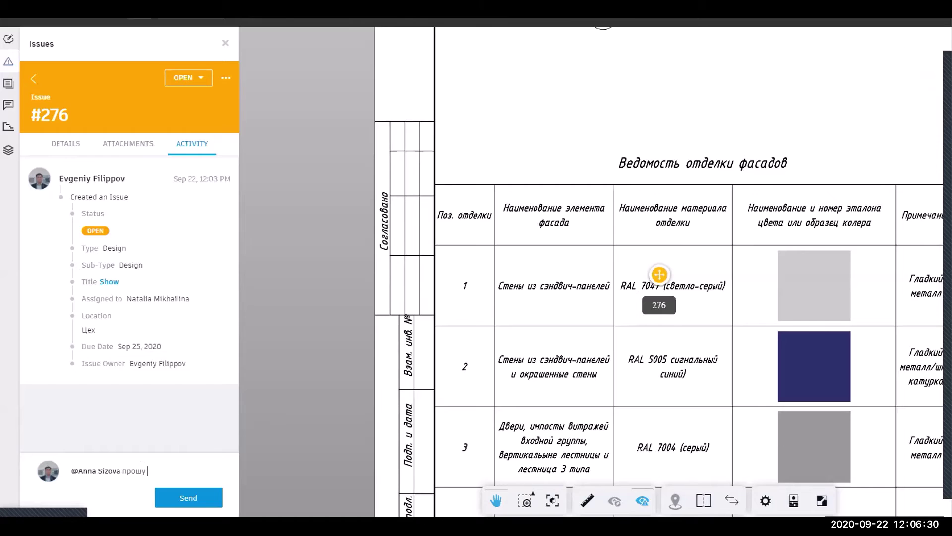
{"action": "type", "text": "контролировать"}
{"action": "type", "text": "по"}
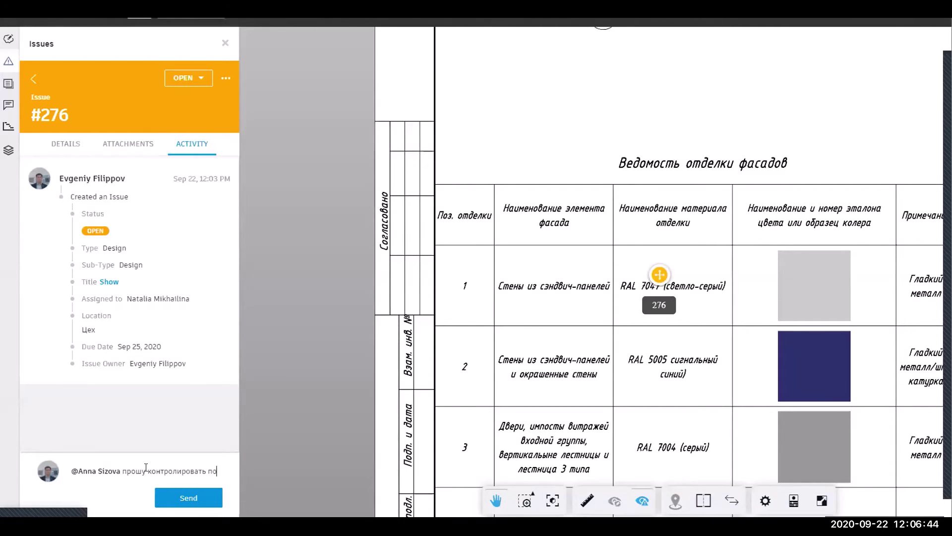
{"action": "type", "text": "дготовку ПД"}
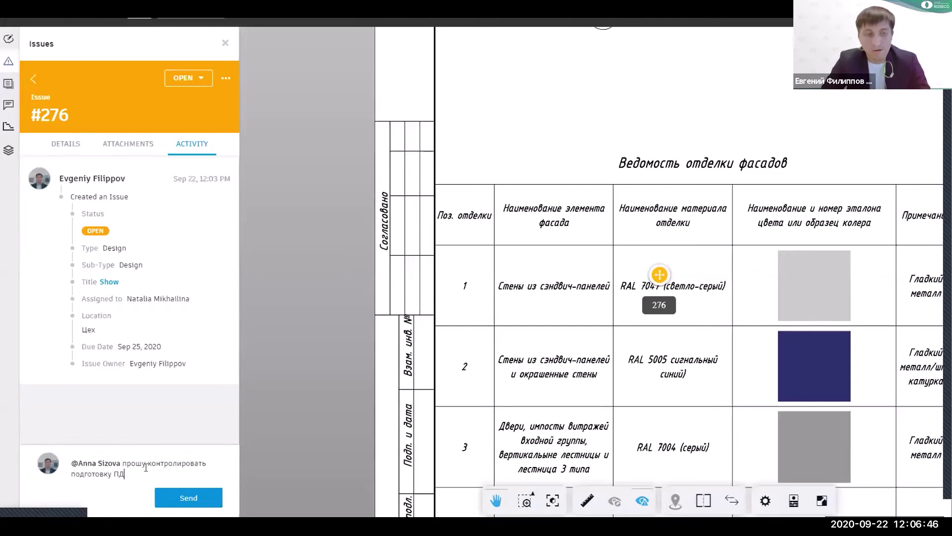
{"action": "left_click", "coordinate": [185, 492]}
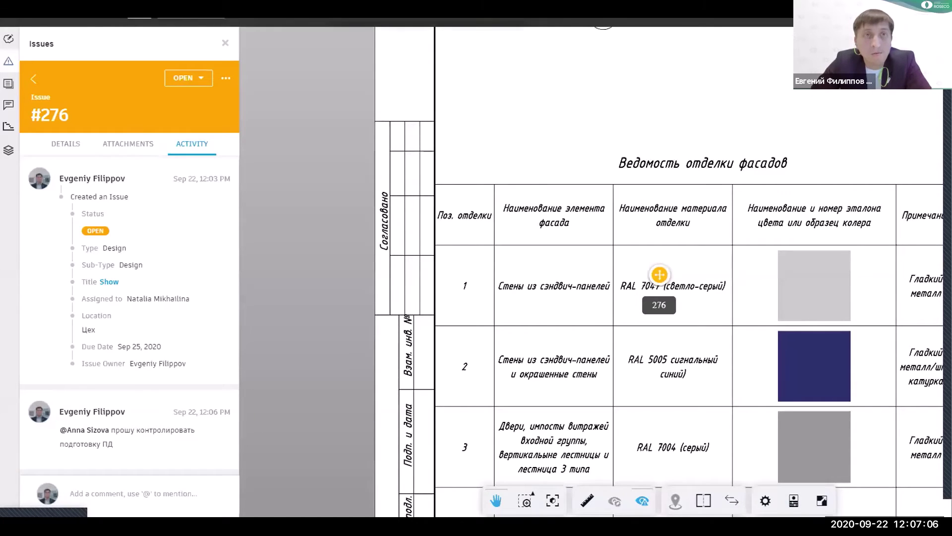
Switch to the recorded BIM 360 demo, play it, and clear the Issues list filter to browse issues of every status.
{"action": "key", "text": "alt+Tab"}
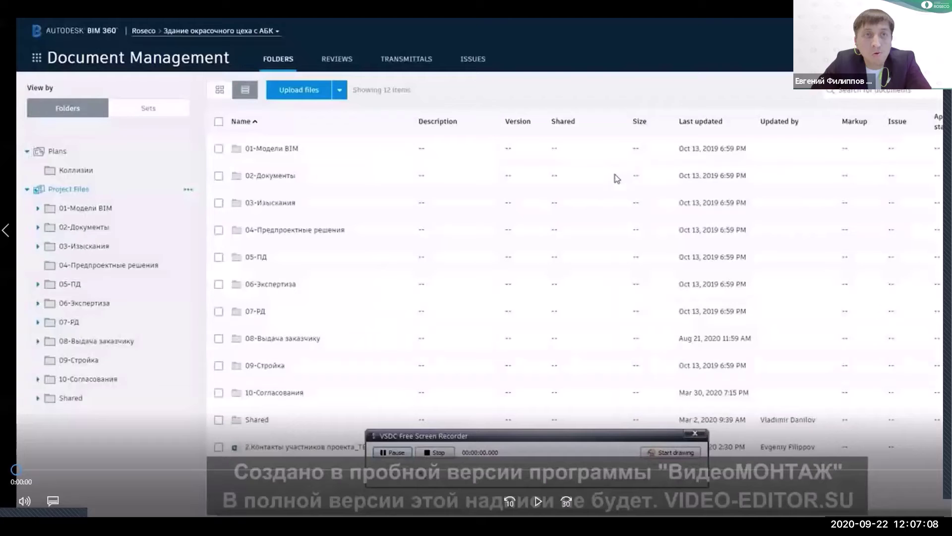
{"action": "left_click", "coordinate": [538, 503]}
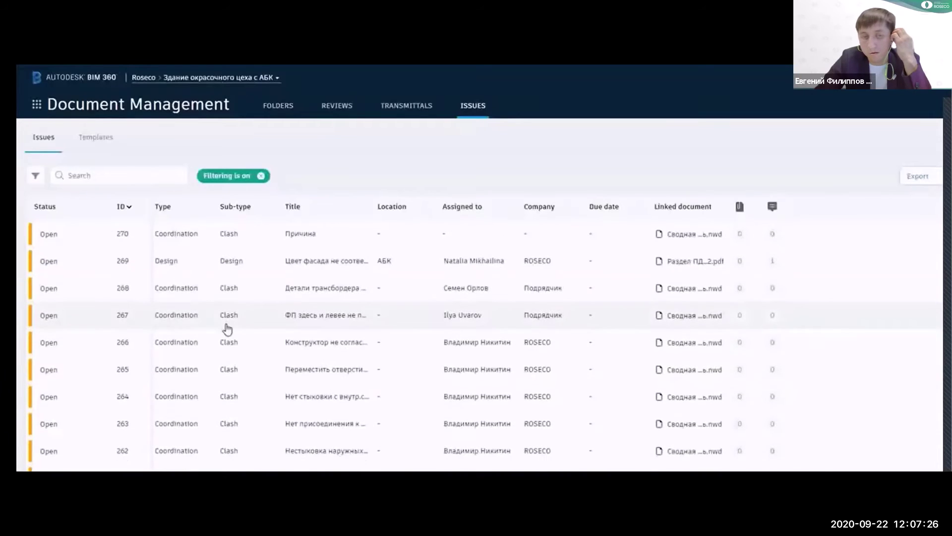
{"action": "left_click", "coordinate": [260, 176]}
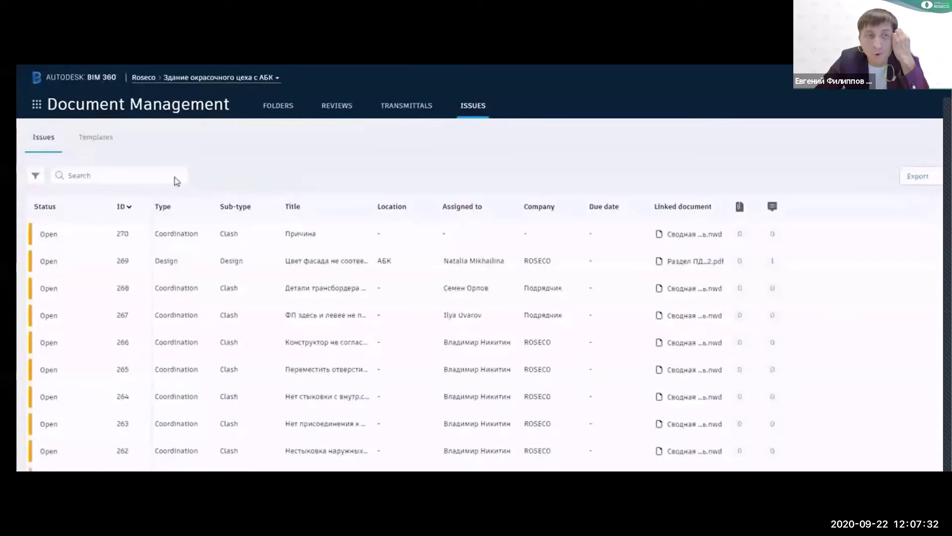
{"action": "scroll", "coordinate": [119, 361], "scroll_direction": "down", "scroll_amount": 5}
{"action": "scroll", "coordinate": [130, 319], "scroll_direction": "up", "scroll_amount": 5}
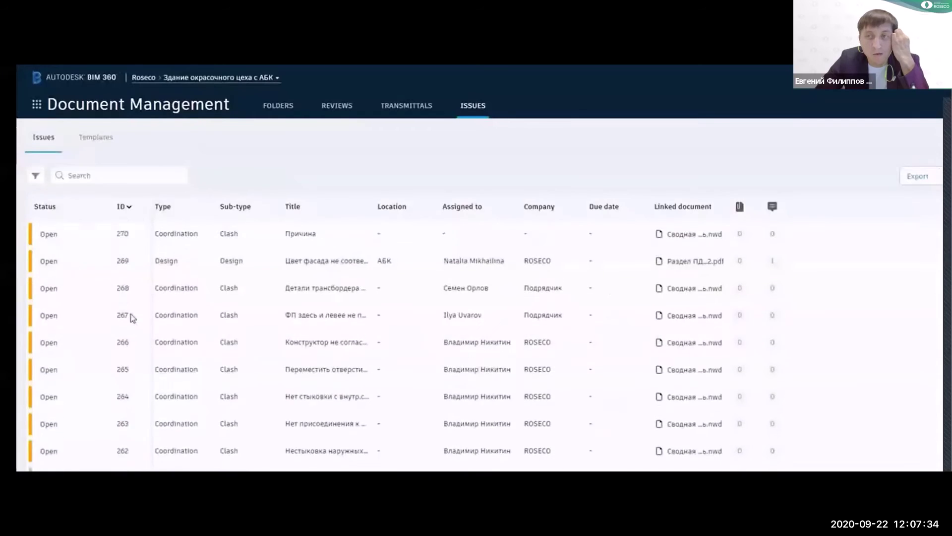
{"action": "scroll", "coordinate": [129, 319], "scroll_direction": "down", "scroll_amount": 2}
{"action": "left_click", "coordinate": [159, 176]}
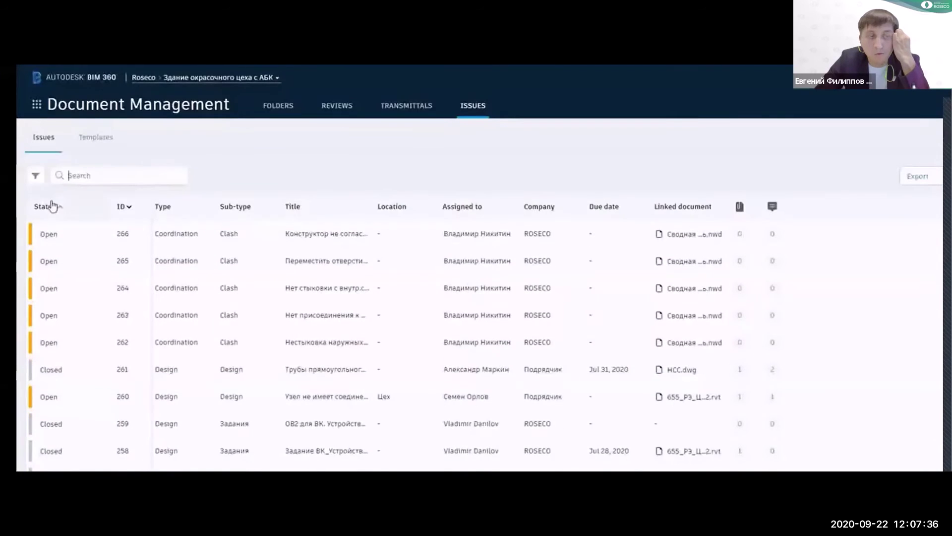
Filter the Issues list by status Open.
{"action": "left_click", "coordinate": [36, 176]}
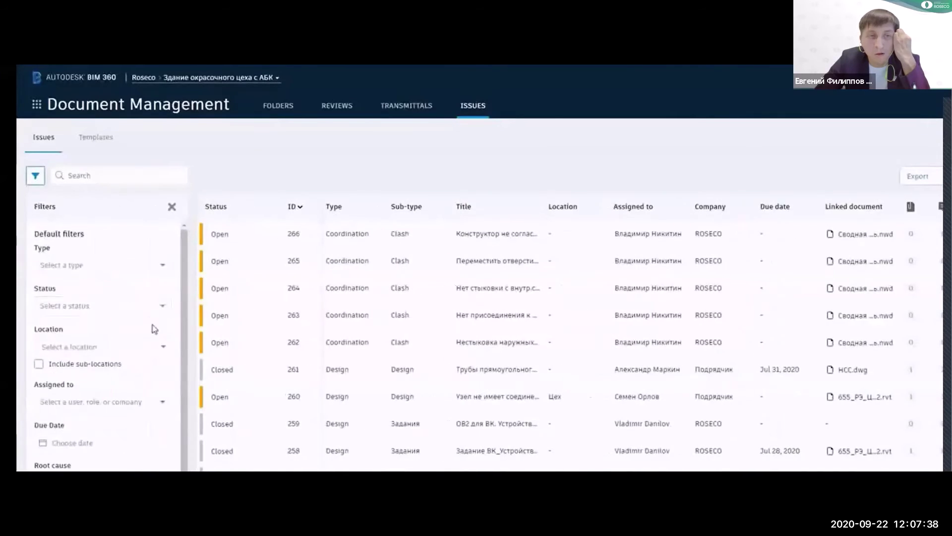
{"action": "left_click", "coordinate": [145, 310]}
{"action": "left_click", "coordinate": [95, 347]}
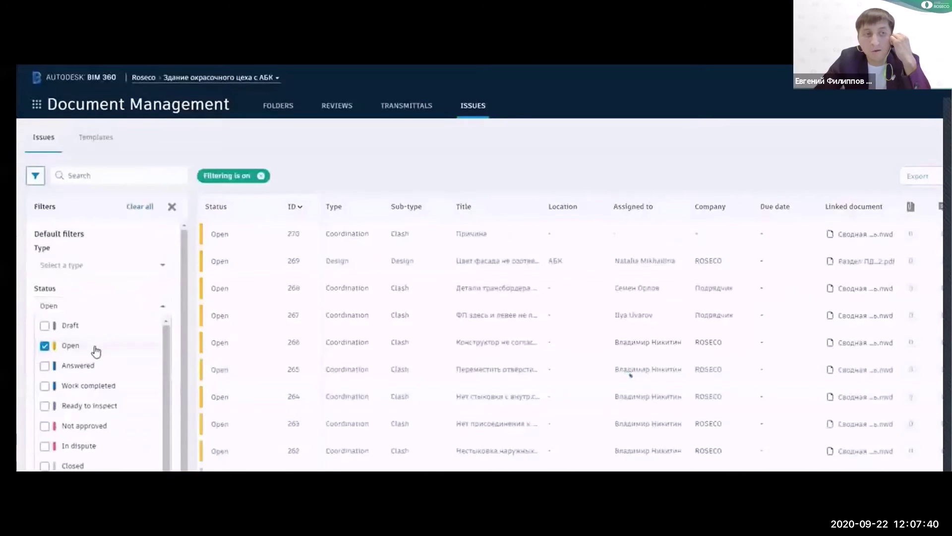
{"action": "left_click", "coordinate": [530, 155]}
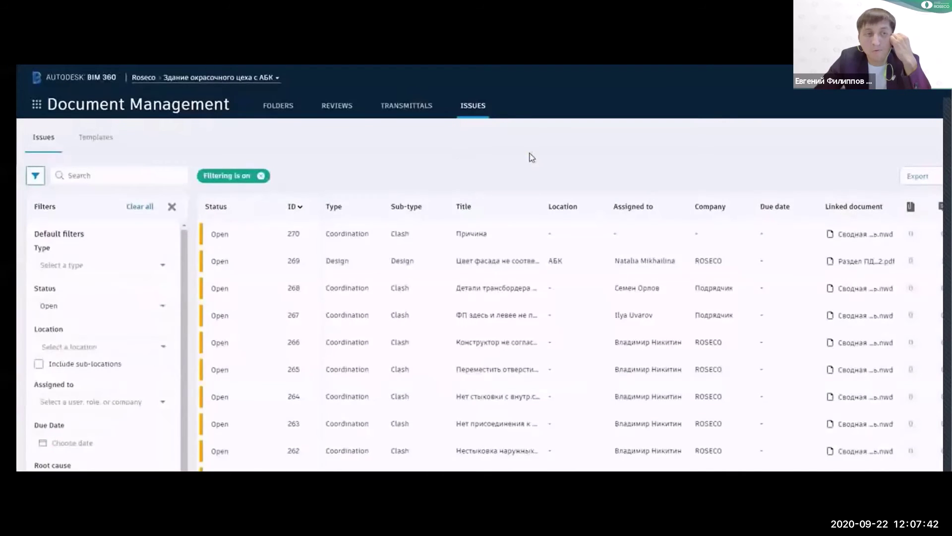
Export the filtered issues as a PDF report titled "Issue Report 2020-08-21".
{"action": "left_click", "coordinate": [917, 176]}
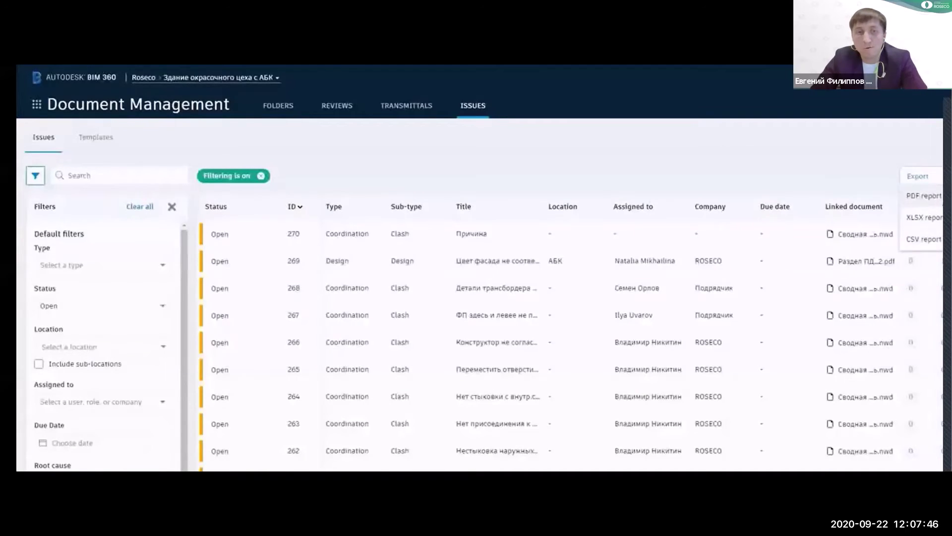
{"action": "left_click", "coordinate": [924, 195]}
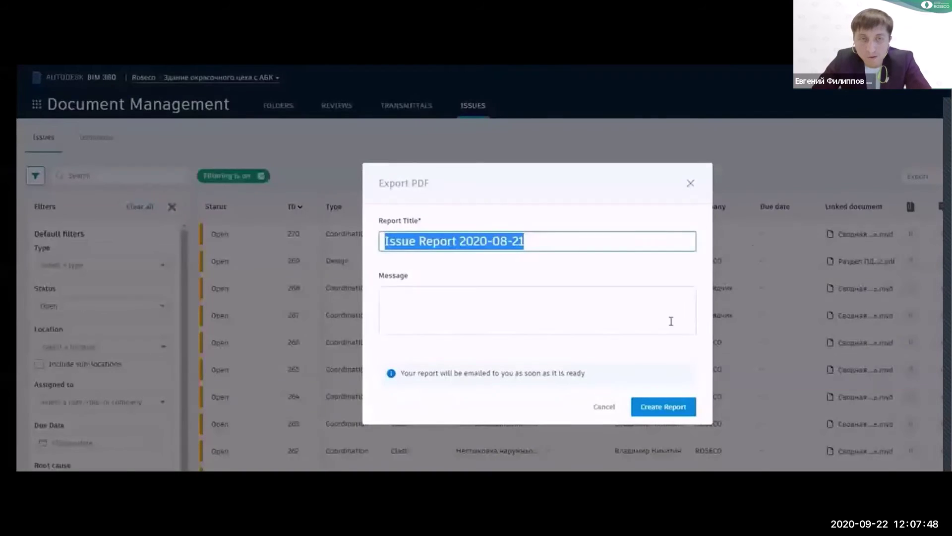
{"action": "left_click", "coordinate": [677, 413]}
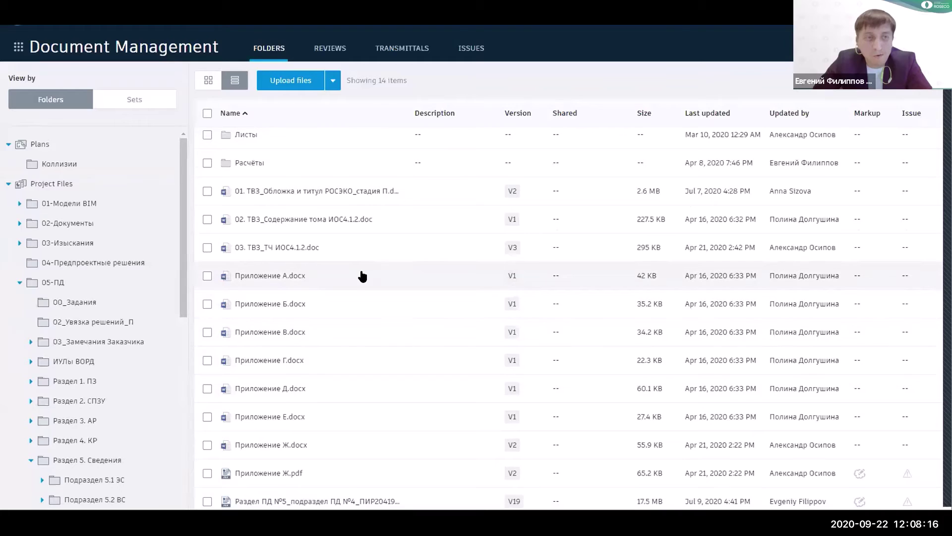
From the version history of "Раздел ПД №5_подраздел ПД №4_ПИР20419-ИОС4.1.2.pdf", choose versions V19 and V2 for comparison.
{"action": "left_click", "coordinate": [514, 501]}
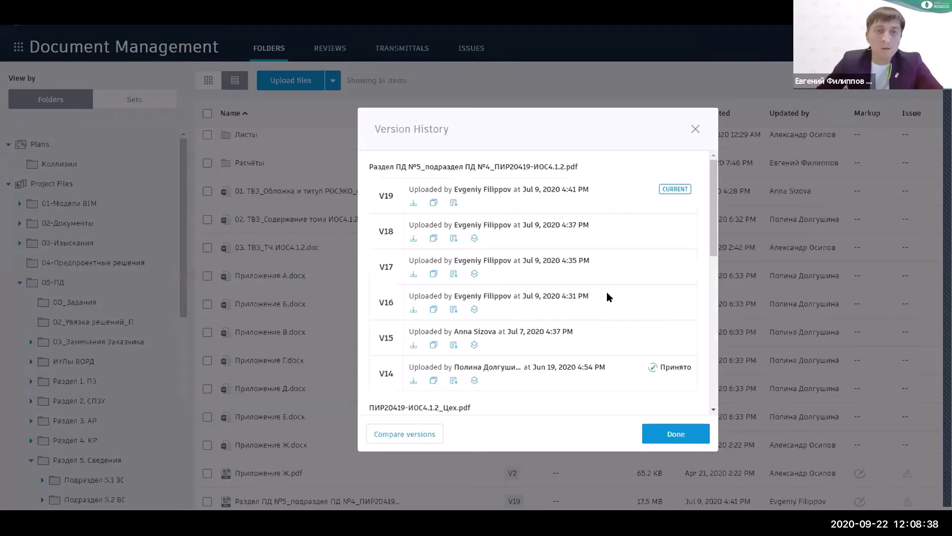
{"action": "left_click", "coordinate": [404, 434]}
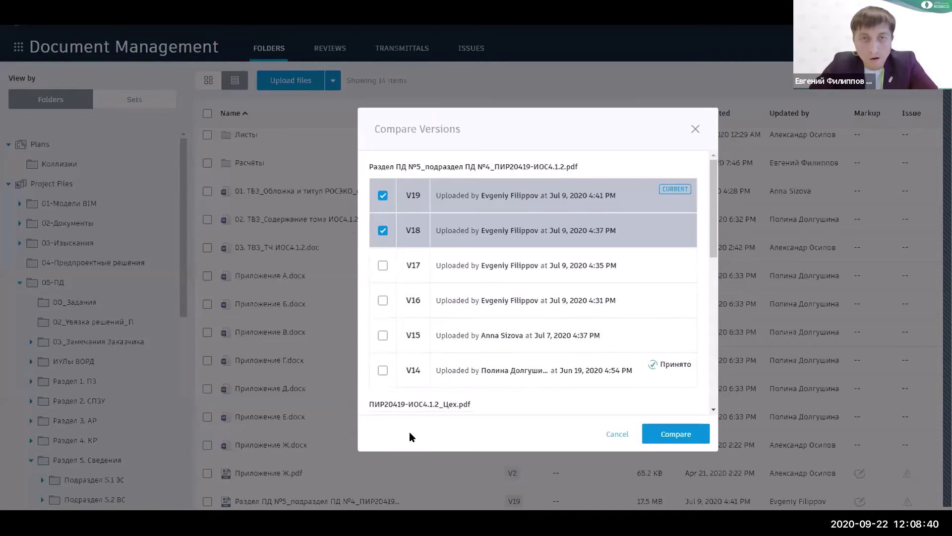
{"action": "left_click", "coordinate": [383, 230]}
{"action": "scroll", "coordinate": [389, 293], "scroll_direction": "down", "scroll_amount": 5}
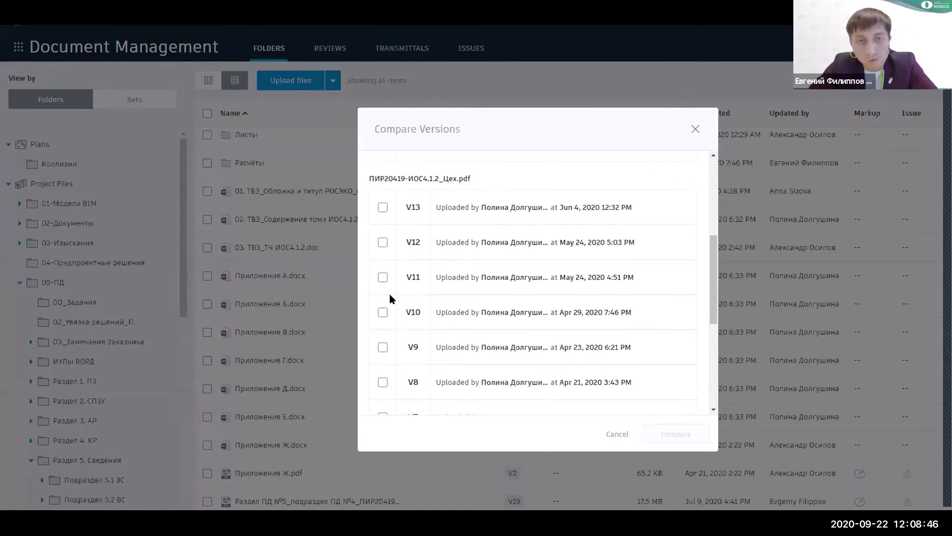
{"action": "scroll", "coordinate": [389, 298], "scroll_direction": "down", "scroll_amount": 2}
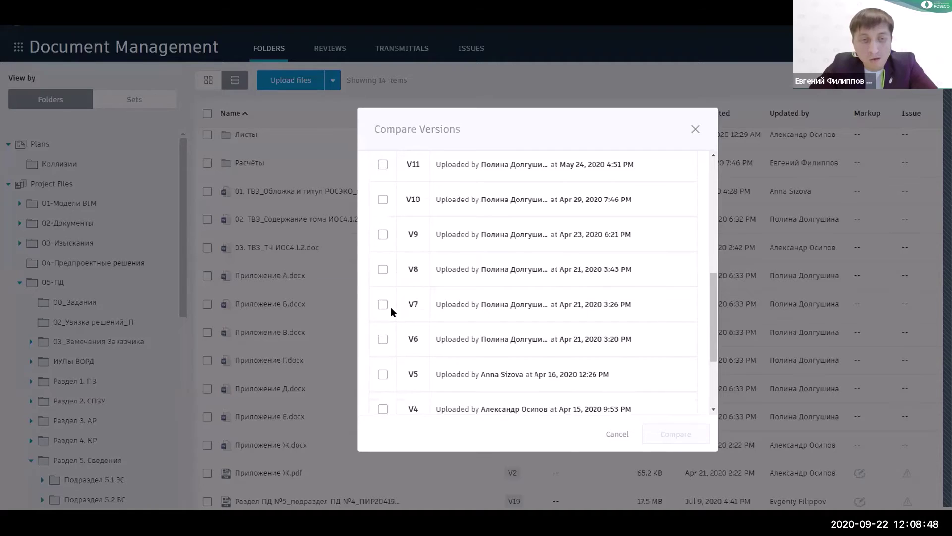
{"action": "scroll", "coordinate": [388, 326], "scroll_direction": "down", "scroll_amount": 2}
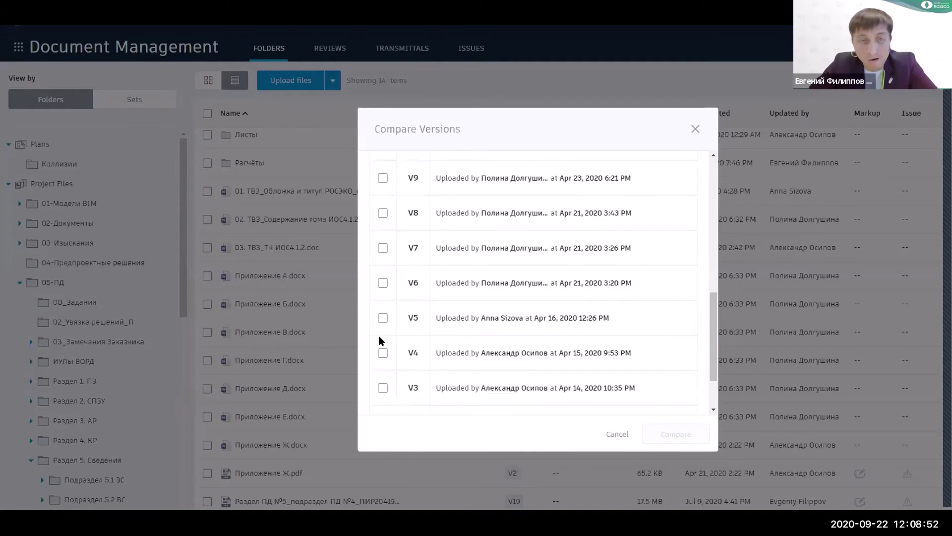
{"action": "scroll", "coordinate": [380, 338], "scroll_direction": "down", "scroll_amount": 2}
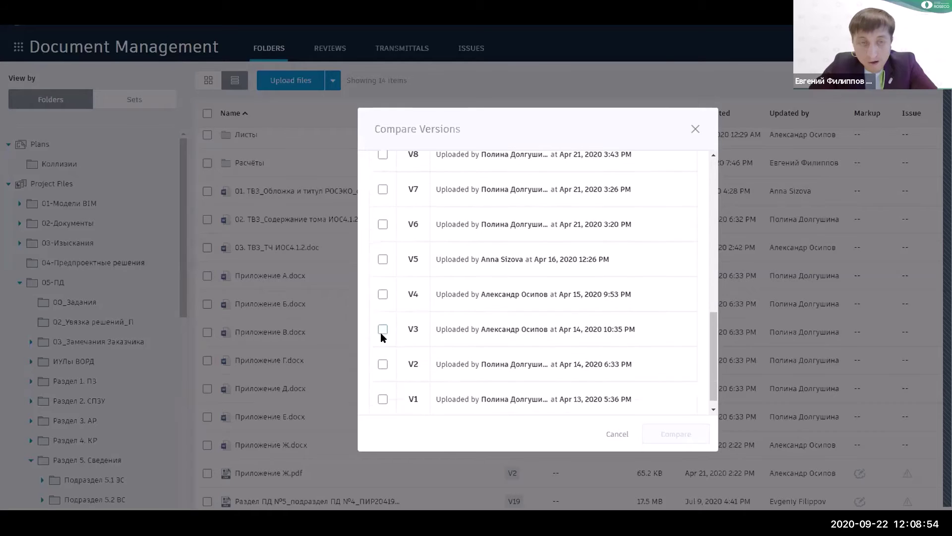
{"action": "left_click", "coordinate": [383, 351]}
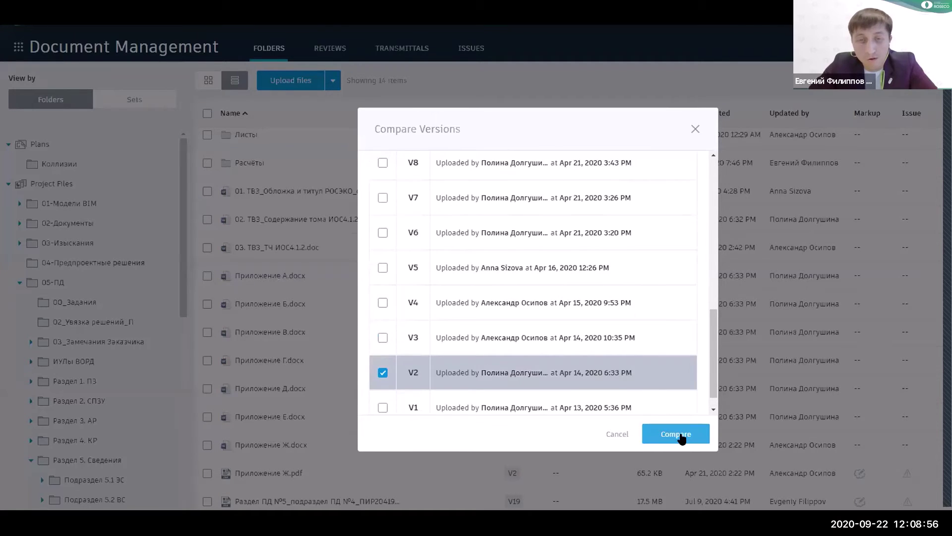
{"action": "left_click", "coordinate": [675, 434]}
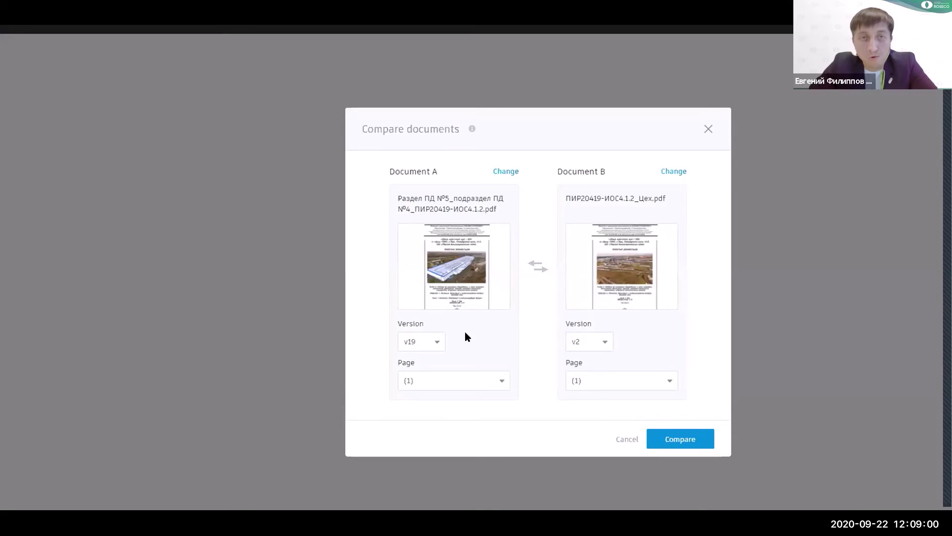
Set the page to 28 for both Document A (v19) and Document B (v2) in the comparison.
{"action": "left_click", "coordinate": [468, 380]}
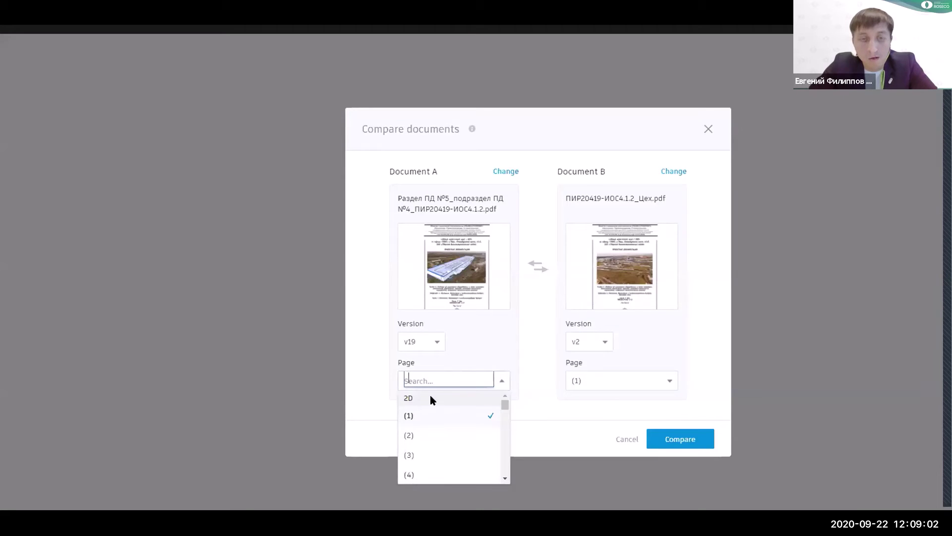
{"action": "type", "text": "28"}
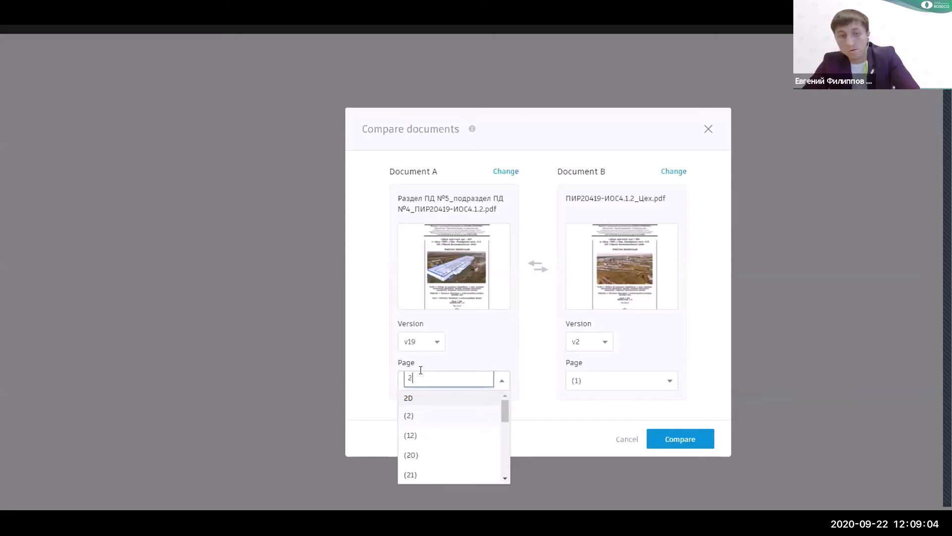
{"action": "left_click", "coordinate": [412, 415]}
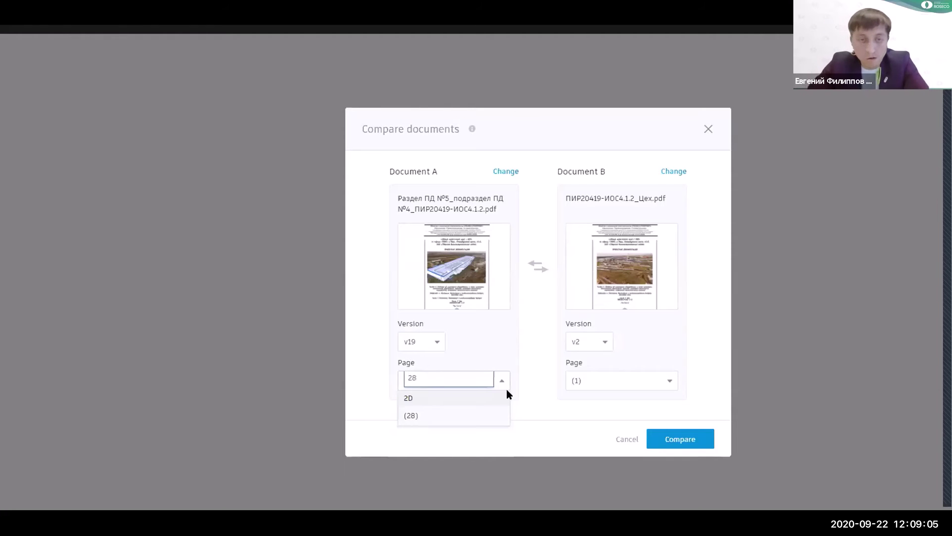
{"action": "left_click", "coordinate": [605, 379]}
{"action": "type", "text": "28"}
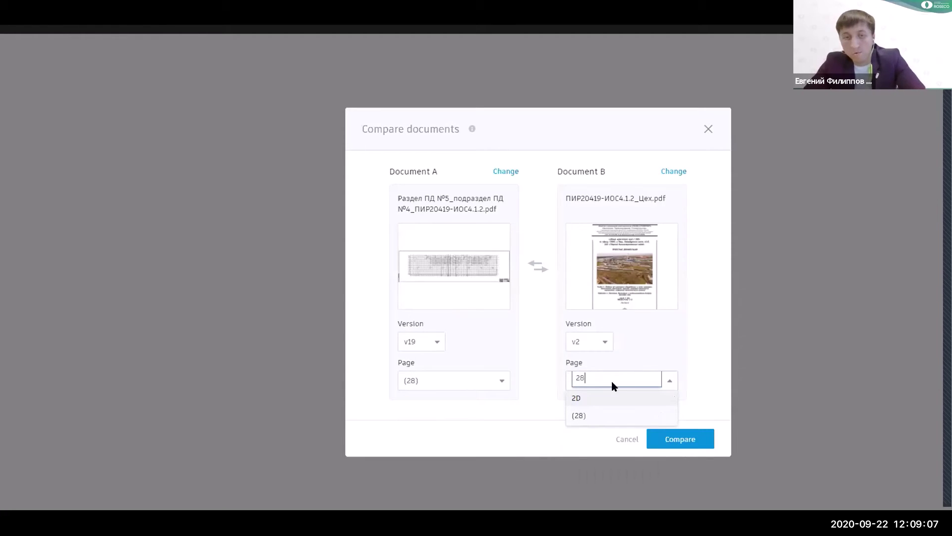
{"action": "left_click", "coordinate": [586, 415]}
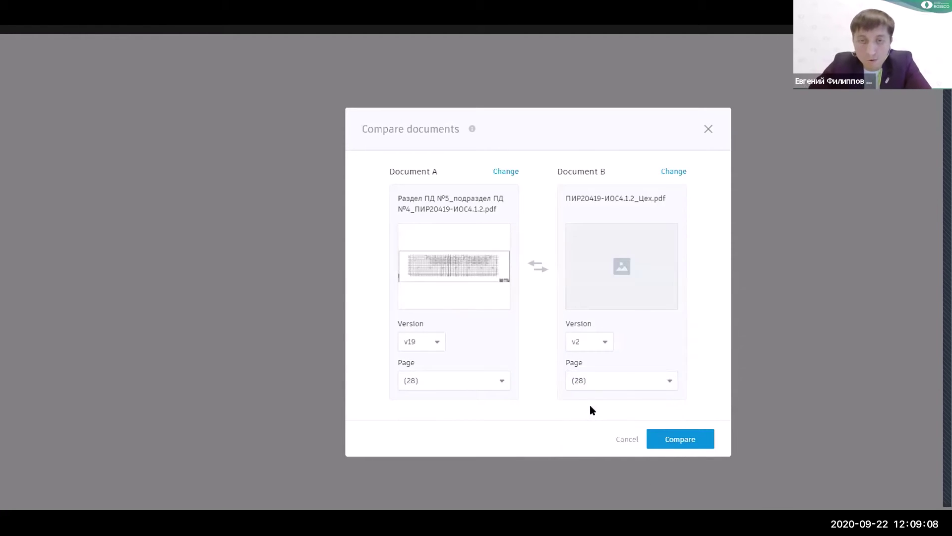
Run the page 28 comparison and isolate each document in the overlay by hiding and restoring the other one.
{"action": "left_click", "coordinate": [677, 439]}
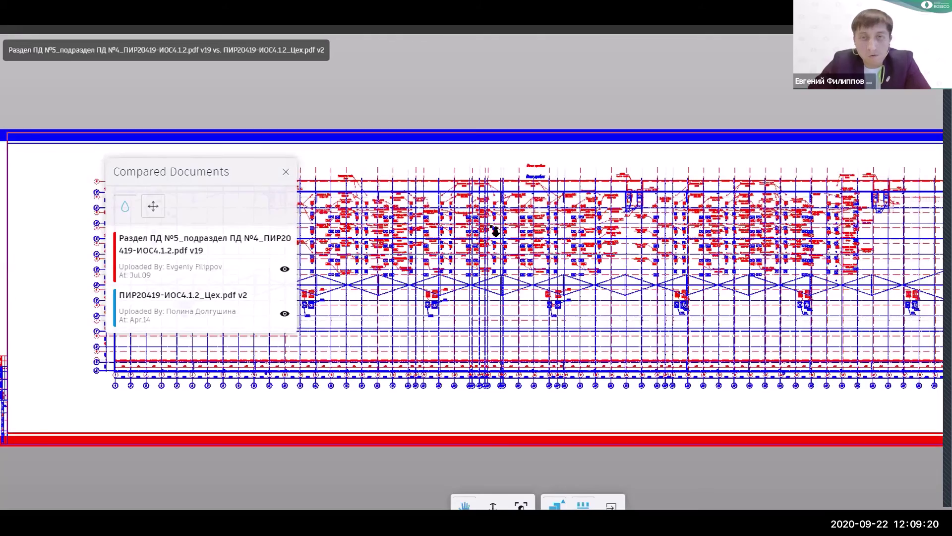
{"action": "scroll", "coordinate": [495, 231], "scroll_direction": "down", "scroll_amount": 3}
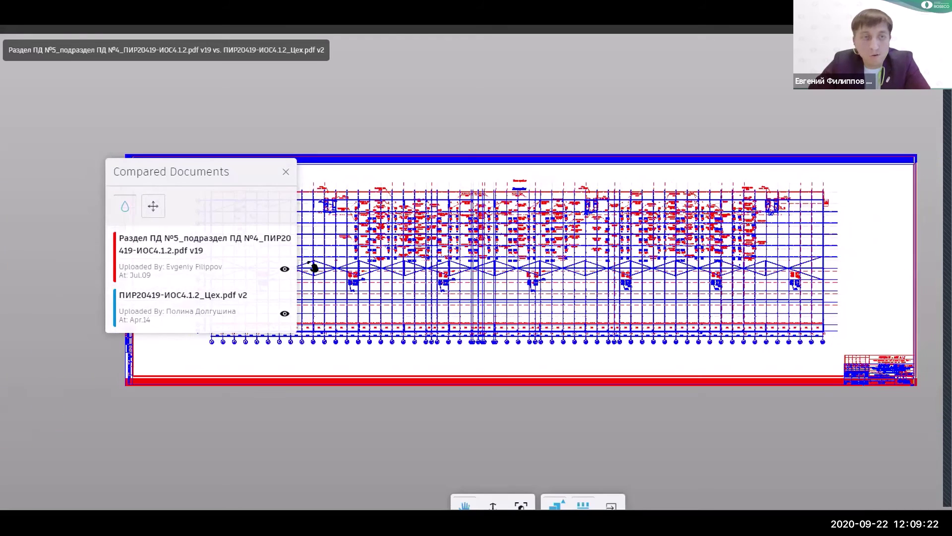
{"action": "left_click", "coordinate": [284, 270]}
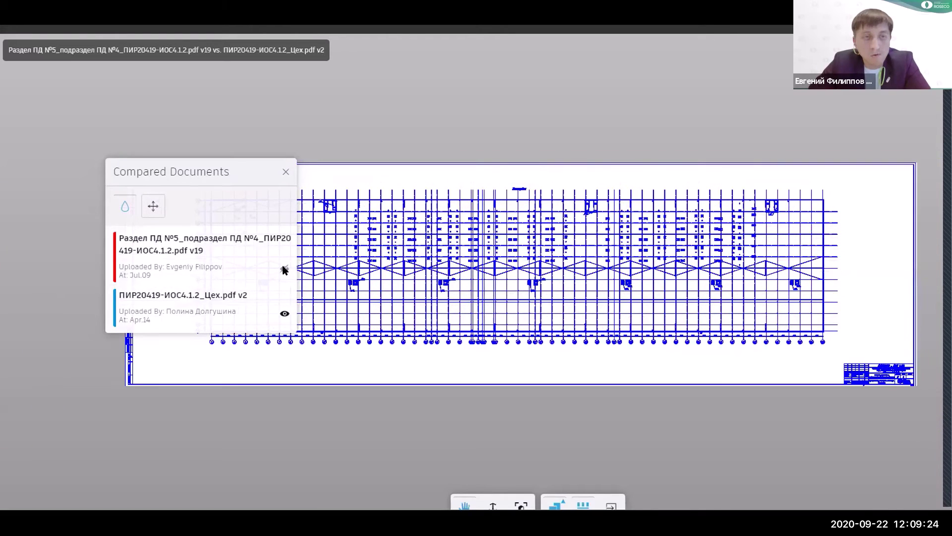
{"action": "left_click", "coordinate": [285, 270]}
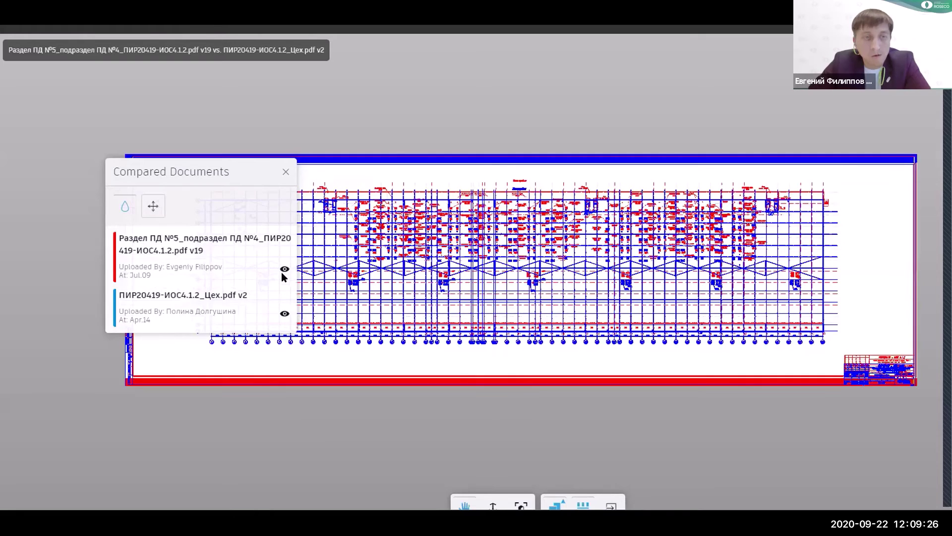
{"action": "left_click", "coordinate": [285, 315]}
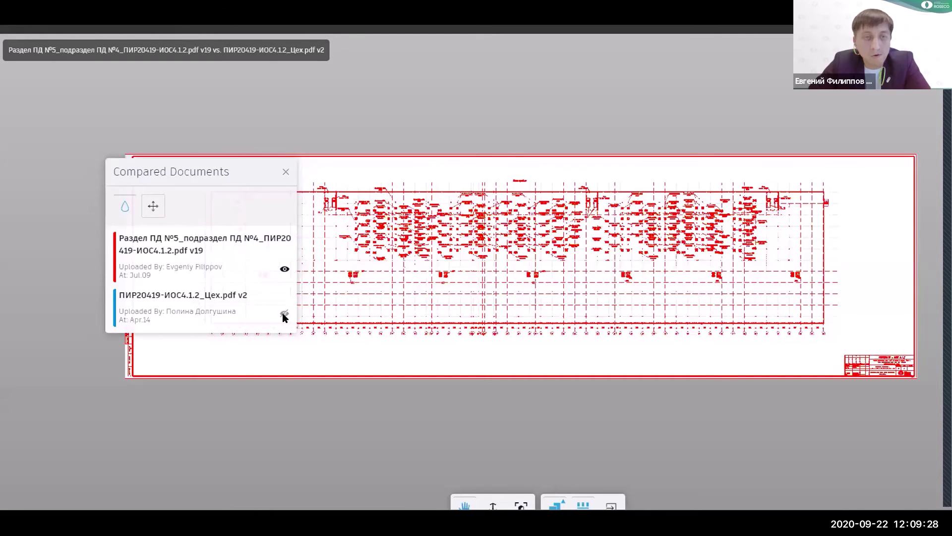
{"action": "left_click", "coordinate": [285, 315]}
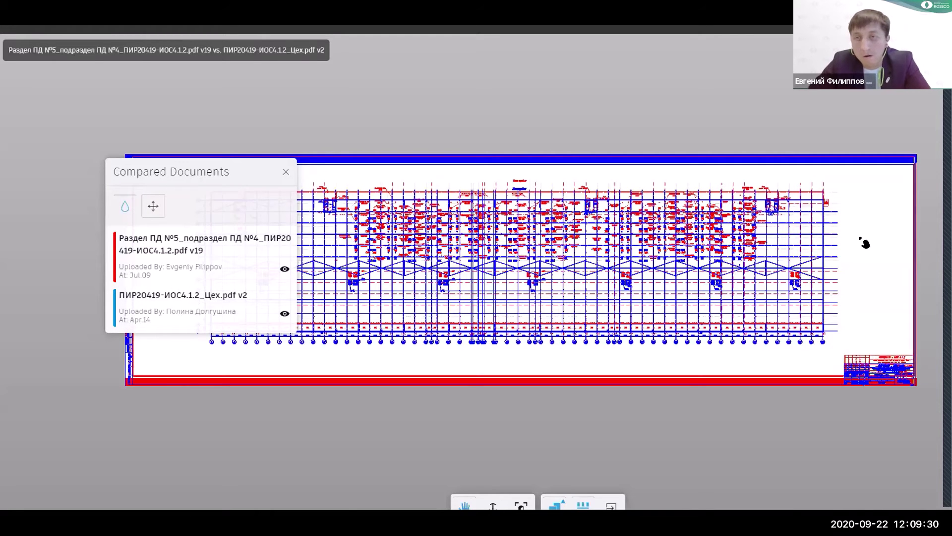
Examine the overlaid roof plan for differences between the two documents, including the ventilation shafts, axes and title block.
{"action": "left_click_drag", "start_coordinate": [761, 222], "coordinate": [614, 191]}
{"action": "scroll", "coordinate": [608, 186], "scroll_direction": "up", "scroll_amount": 2}
{"action": "scroll", "coordinate": [645, 193], "scroll_direction": "up", "scroll_amount": 2}
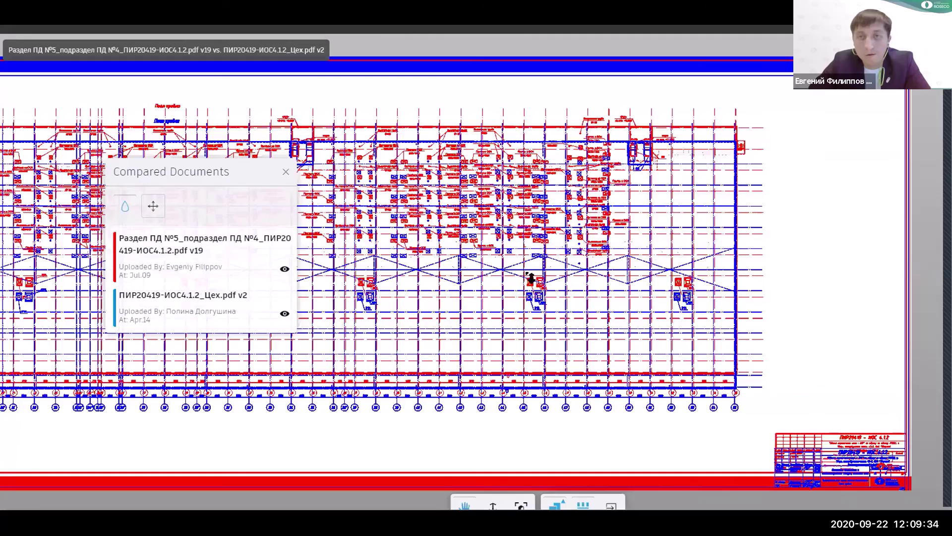
{"action": "scroll", "coordinate": [525, 290], "scroll_direction": "up", "scroll_amount": 3}
{"action": "scroll", "coordinate": [525, 290], "scroll_direction": "down", "scroll_amount": 5}
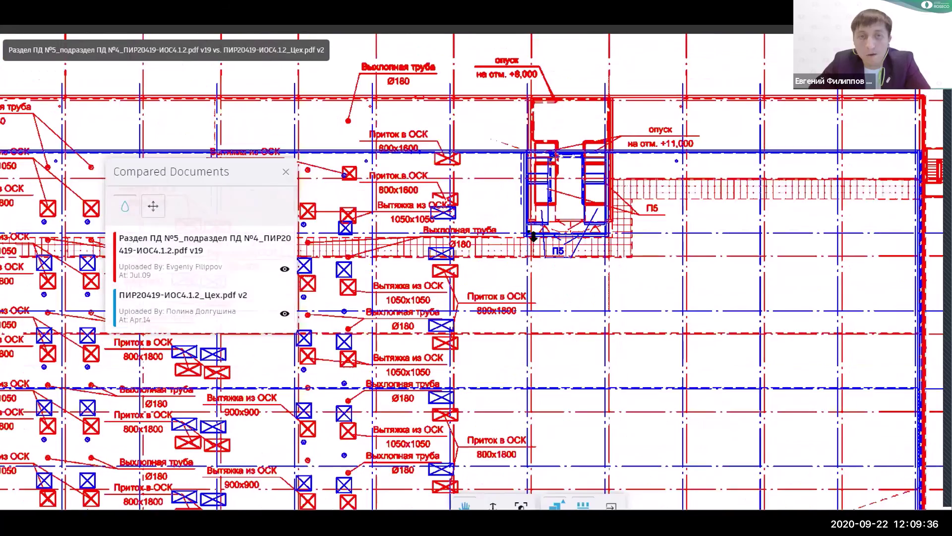
{"action": "scroll", "coordinate": [659, 278], "scroll_direction": "down", "scroll_amount": 3}
{"action": "scroll", "coordinate": [659, 297], "scroll_direction": "down", "scroll_amount": 2}
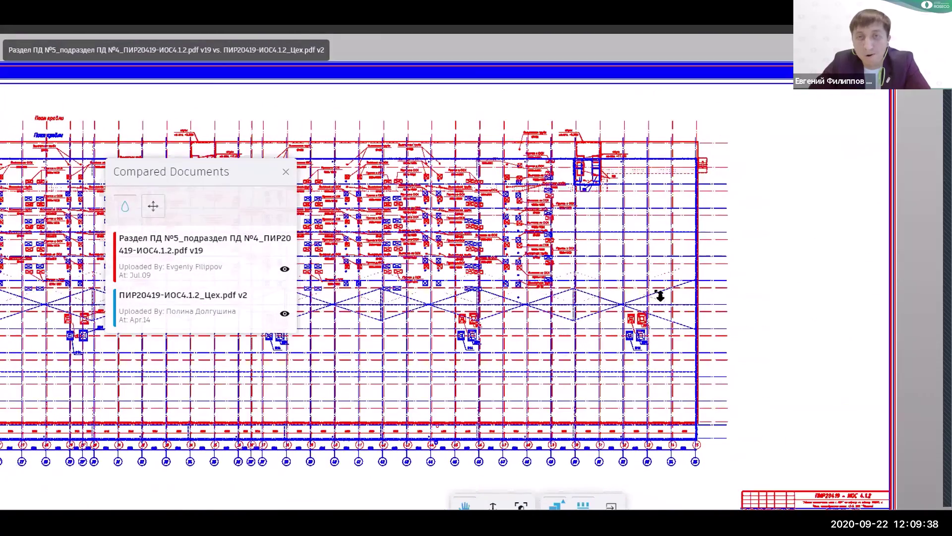
{"action": "scroll", "coordinate": [667, 277], "scroll_direction": "up", "scroll_amount": 2}
{"action": "scroll", "coordinate": [676, 206], "scroll_direction": "down", "scroll_amount": 2}
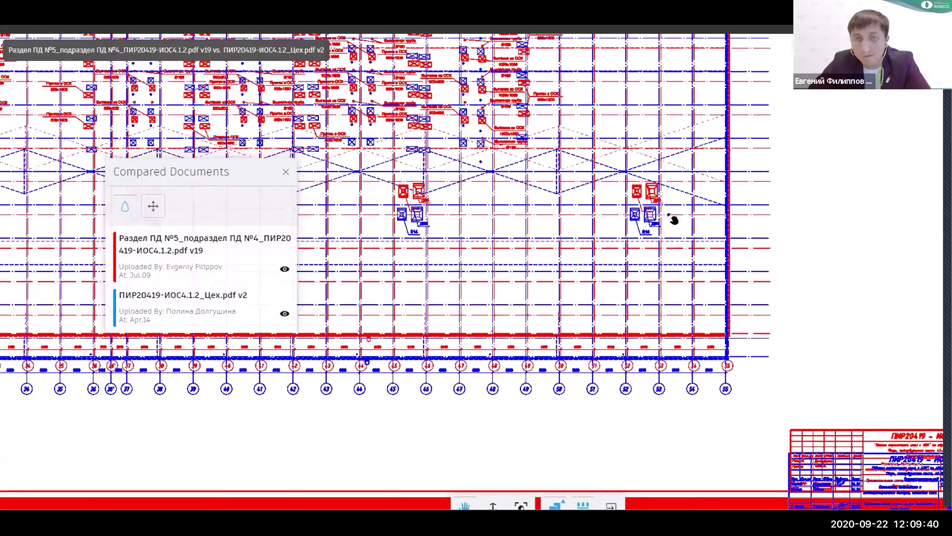
{"action": "scroll", "coordinate": [602, 76], "scroll_direction": "up", "scroll_amount": 2}
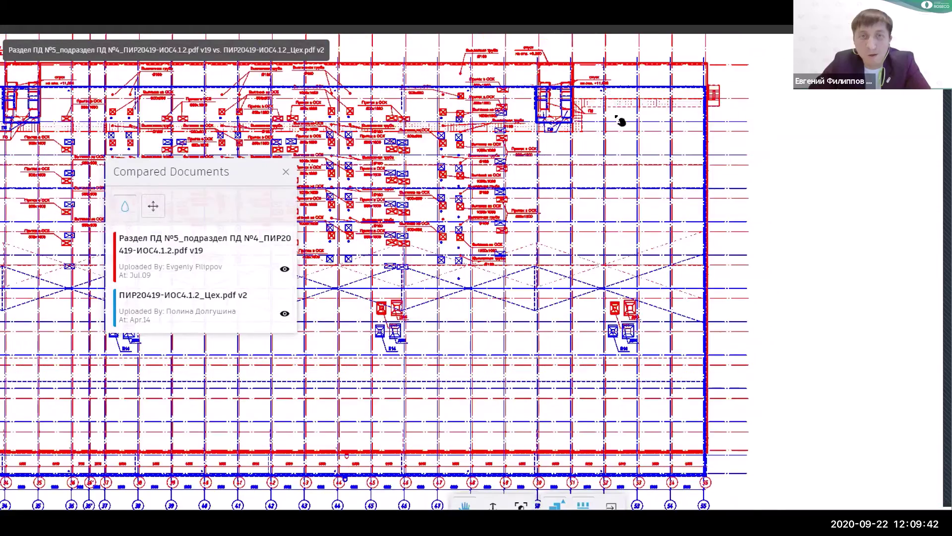
{"action": "scroll", "coordinate": [645, 118], "scroll_direction": "up", "scroll_amount": 2}
{"action": "scroll", "coordinate": [645, 198], "scroll_direction": "up", "scroll_amount": 1}
{"action": "scroll", "coordinate": [604, 110], "scroll_direction": "down", "scroll_amount": 2}
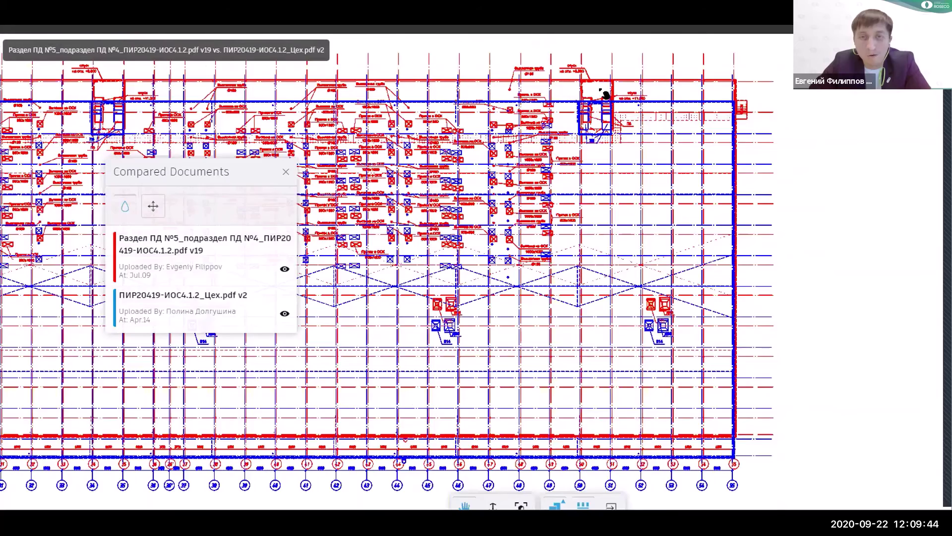
{"action": "scroll", "coordinate": [603, 94], "scroll_direction": "down", "scroll_amount": 2}
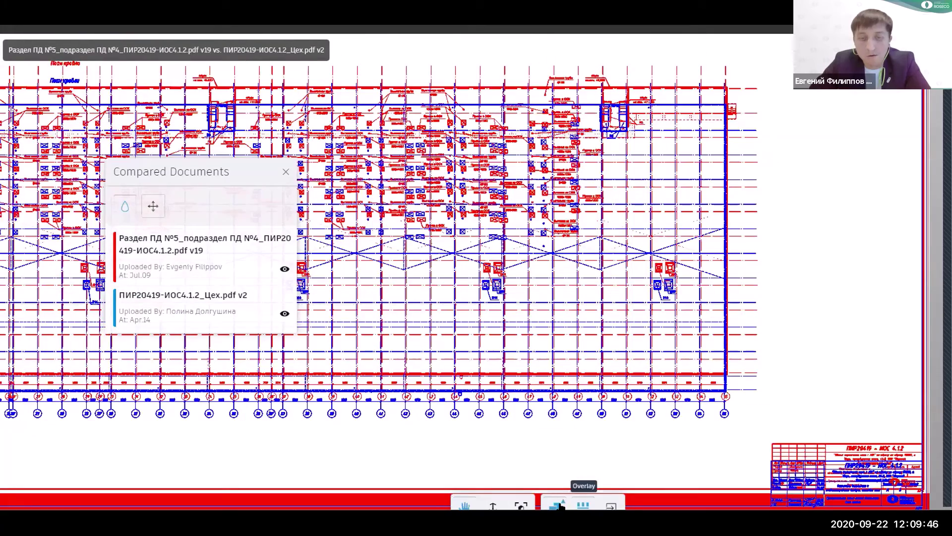
Switch the comparison from overlay to the split view and move its divider across the roof plan.
{"action": "left_click", "coordinate": [555, 504]}
{"action": "left_click", "coordinate": [556, 448]}
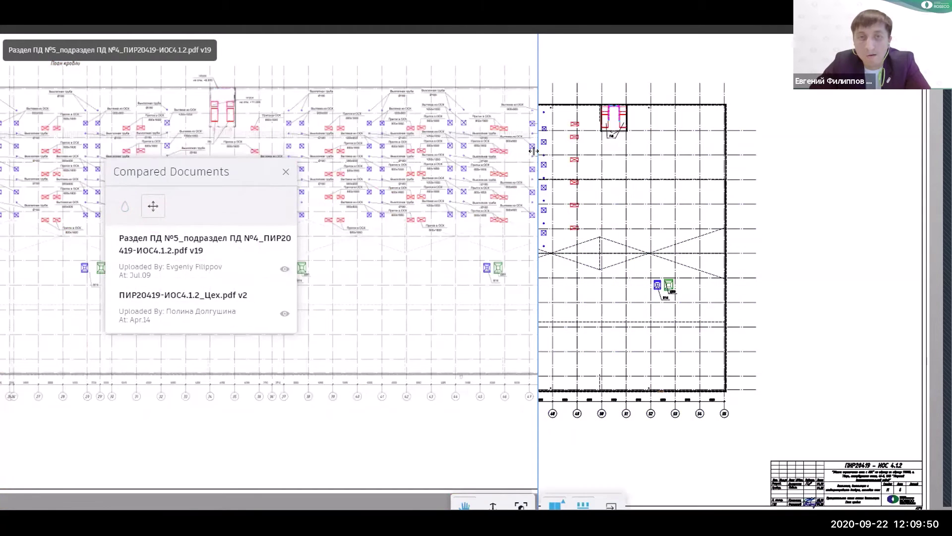
{"action": "mouse_move", "coordinate": [538, 152]}
{"action": "left_mouse_down"}
{"action": "mouse_move", "coordinate": [655, 156]}
{"action": "mouse_move", "coordinate": [550, 154]}
{"action": "mouse_move", "coordinate": [634, 145]}
{"action": "mouse_move", "coordinate": [595, 145]}
{"action": "left_mouse_up"}
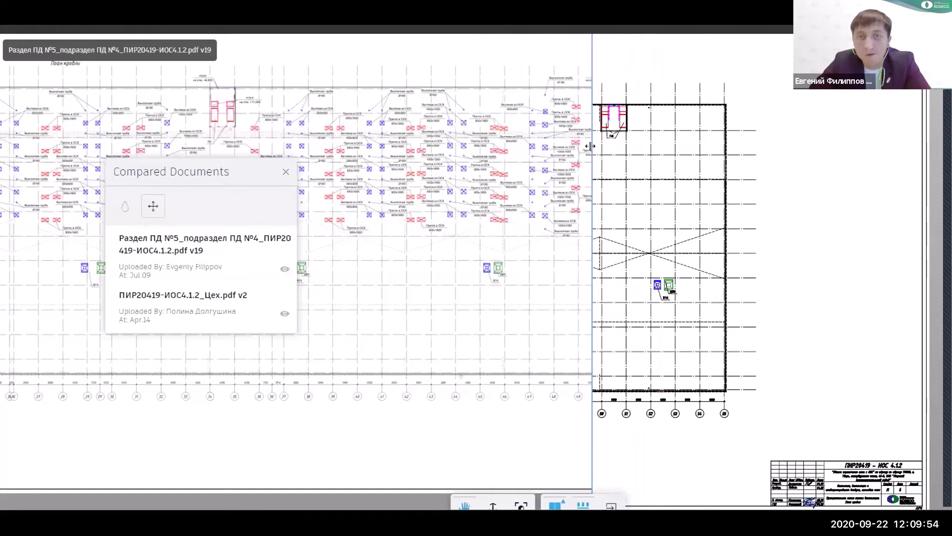
Examine the roof plan in the split view, moving the divider over the ventilation shafts to compare both documents.
{"action": "scroll", "coordinate": [588, 109], "scroll_direction": "up", "scroll_amount": 1}
{"action": "scroll", "coordinate": [588, 109], "scroll_direction": "up", "scroll_amount": 5}
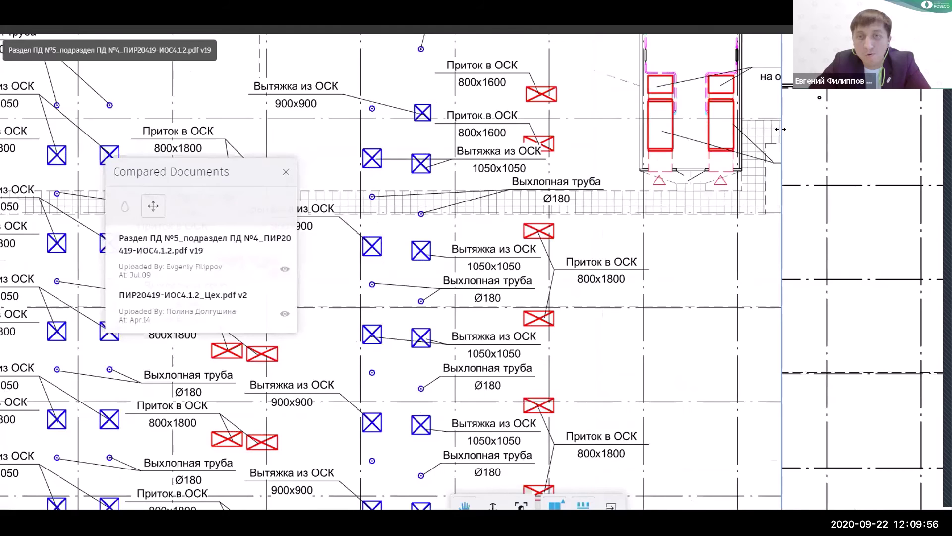
{"action": "scroll", "coordinate": [779, 218], "scroll_direction": "down", "scroll_amount": 5}
{"action": "scroll", "coordinate": [778, 218], "scroll_direction": "up", "scroll_amount": 6}
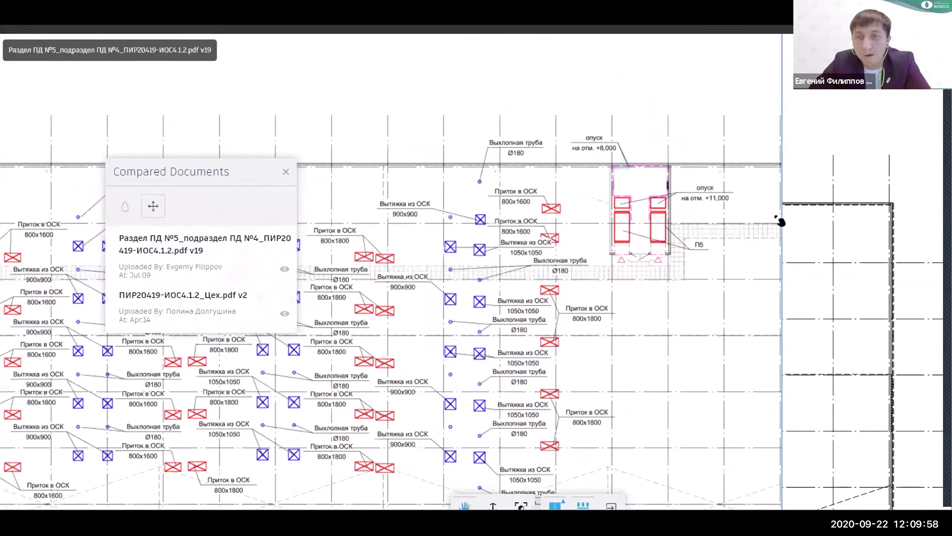
{"action": "mouse_move", "coordinate": [776, 216]}
{"action": "left_mouse_down"}
{"action": "mouse_move", "coordinate": [447, 222]}
{"action": "mouse_move", "coordinate": [665, 209]}
{"action": "left_mouse_up"}
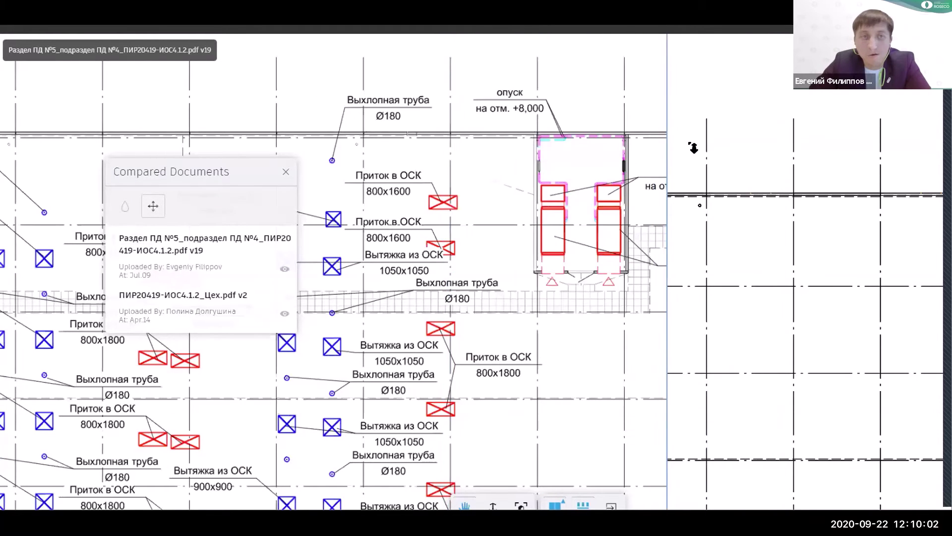
{"action": "scroll", "coordinate": [692, 161], "scroll_direction": "down", "scroll_amount": 5}
{"action": "scroll", "coordinate": [662, 245], "scroll_direction": "up", "scroll_amount": 5}
{"action": "left_click_drag", "start_coordinate": [664, 245], "coordinate": [588, 221]}
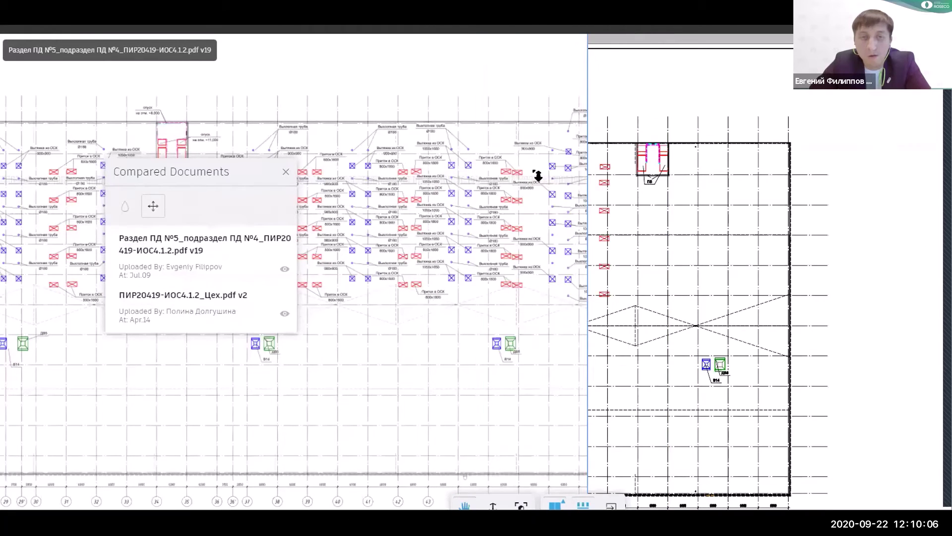
{"action": "scroll", "coordinate": [541, 179], "scroll_direction": "down", "scroll_amount": 3}
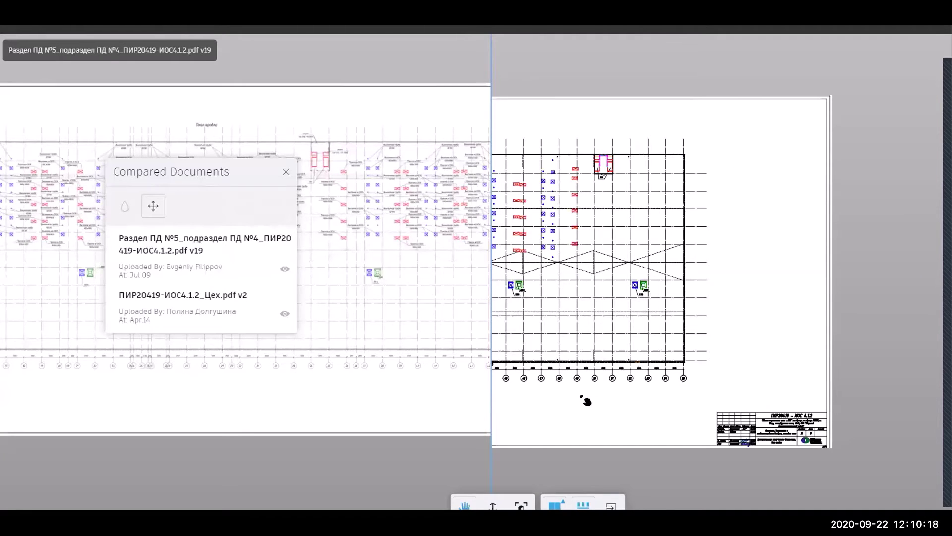
Exit the comparison and view the version history of "Раздел ПД №5_подраздел ПД №4_ПИР20419-ИОС4.1.2.pdf".
{"action": "left_click", "coordinate": [610, 507]}
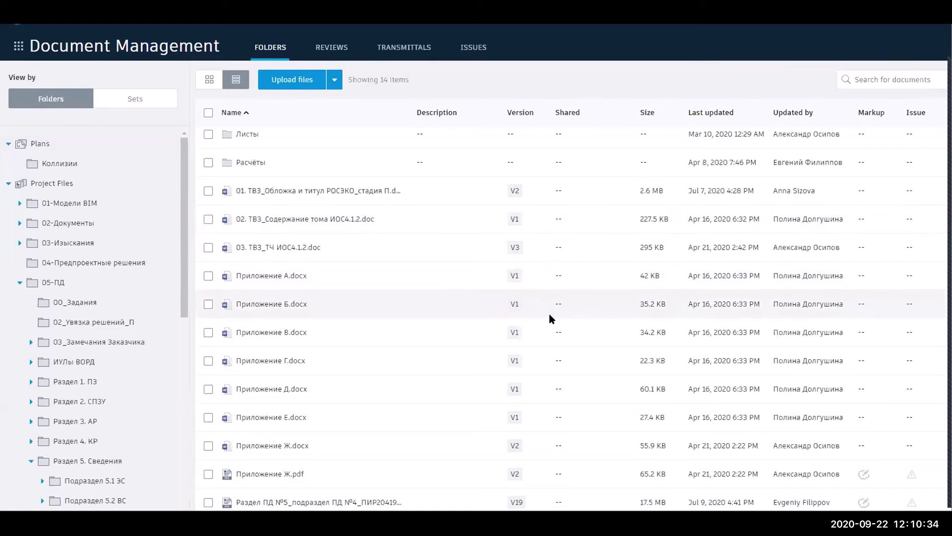
{"action": "double_click", "coordinate": [775, 34]}
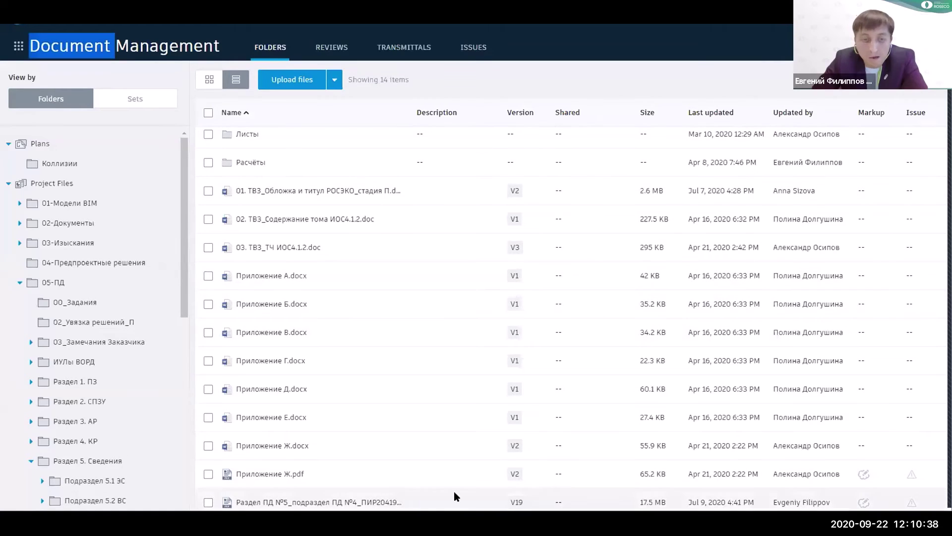
{"action": "left_click", "coordinate": [515, 503]}
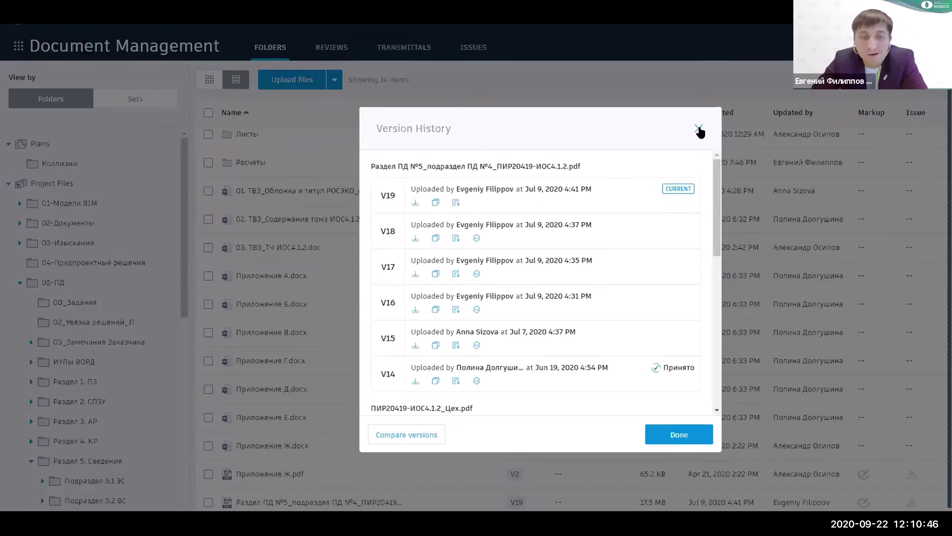
{"action": "left_click", "coordinate": [698, 130]}
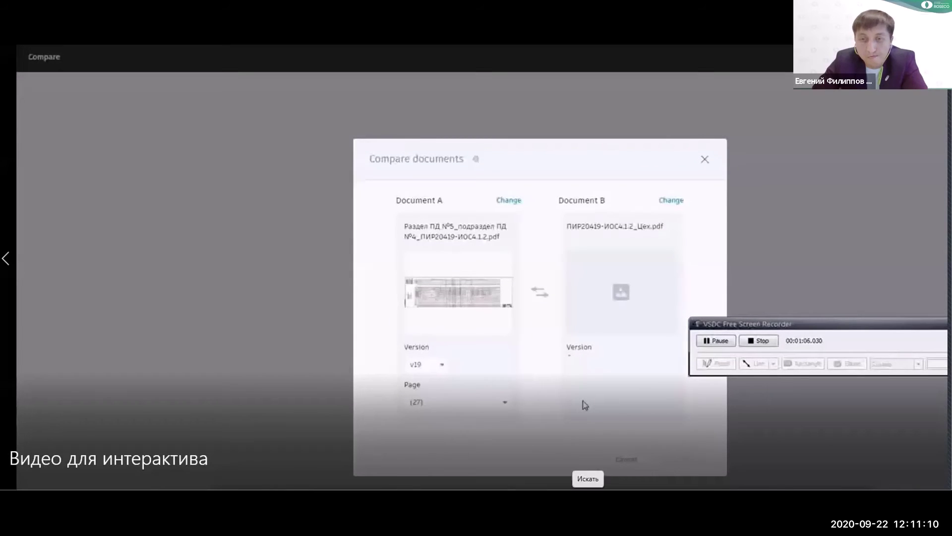
{"action": "left_click", "coordinate": [585, 405]}
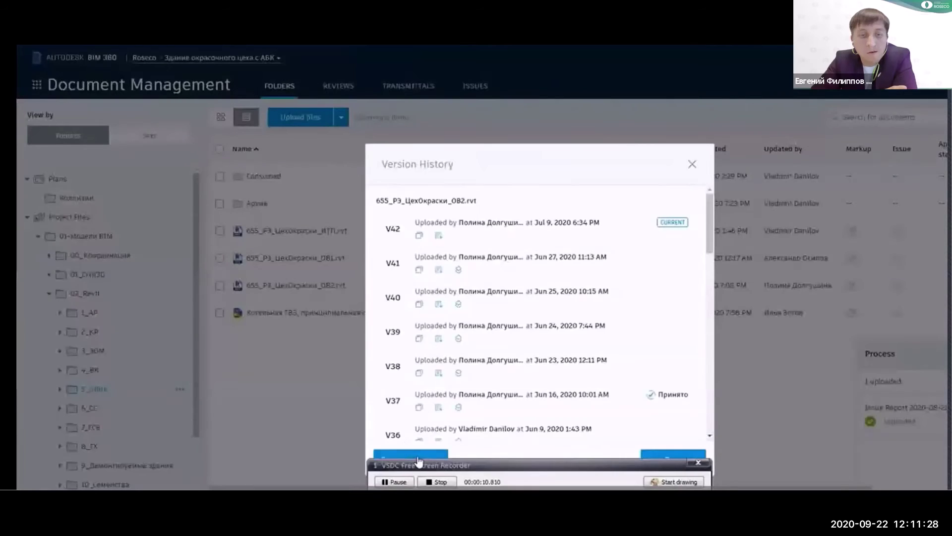
Compare versions V42 and V15 of "655_РЭ_ЦехОкраски_ОВ2.rvt" using the "Экспорт в Navisworks" view for both.
{"action": "left_click", "coordinate": [458, 269]}
{"action": "left_click", "coordinate": [389, 263]}
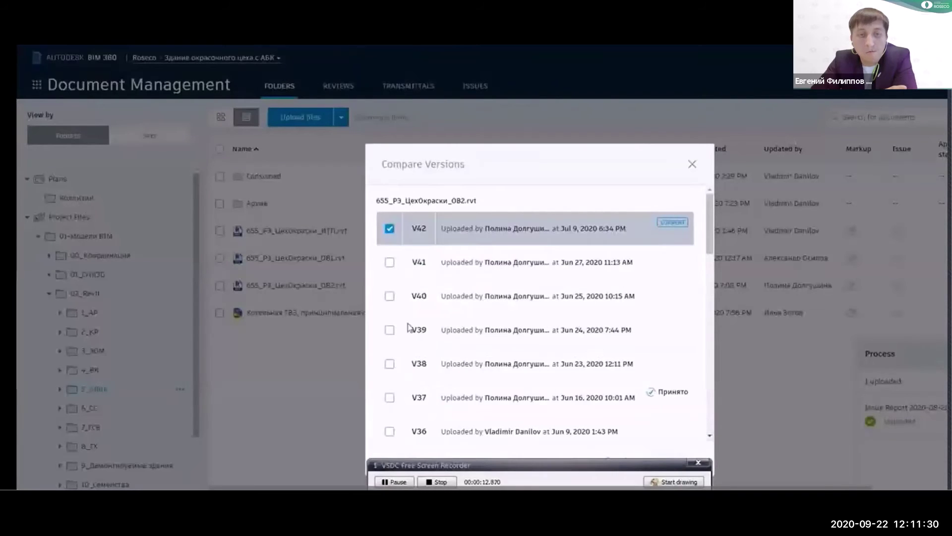
{"action": "scroll", "coordinate": [408, 342], "scroll_direction": "down", "scroll_amount": 15}
{"action": "scroll", "coordinate": [402, 344], "scroll_direction": "down", "scroll_amount": 2}
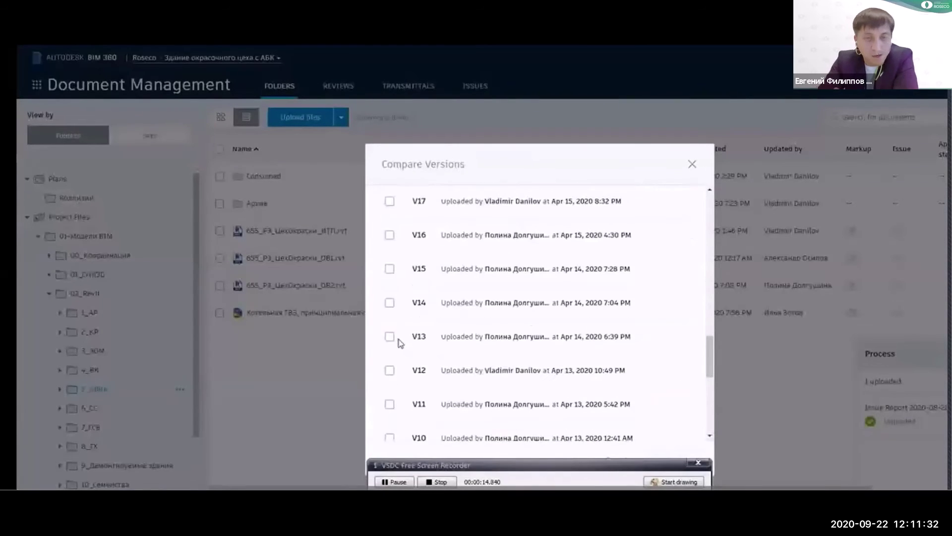
{"action": "left_click", "coordinate": [389, 268]}
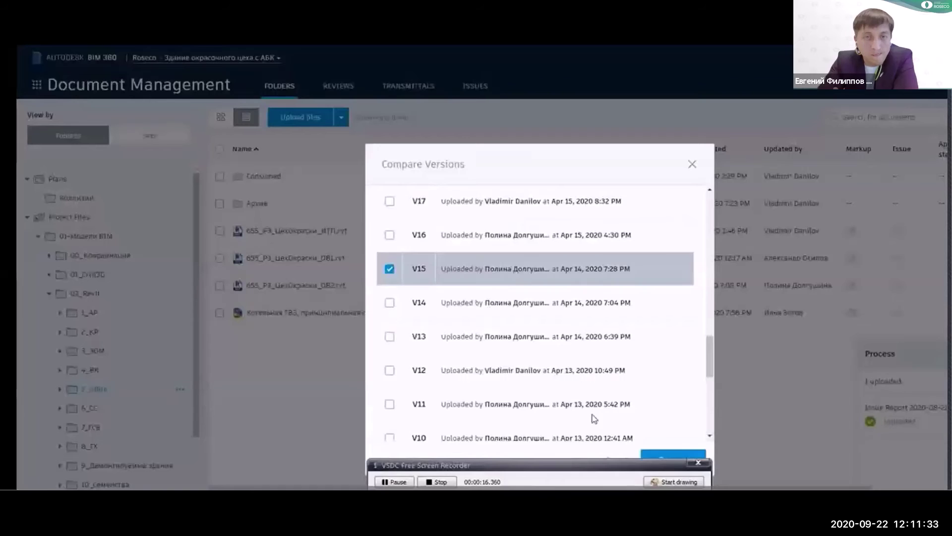
{"action": "left_click", "coordinate": [655, 453]}
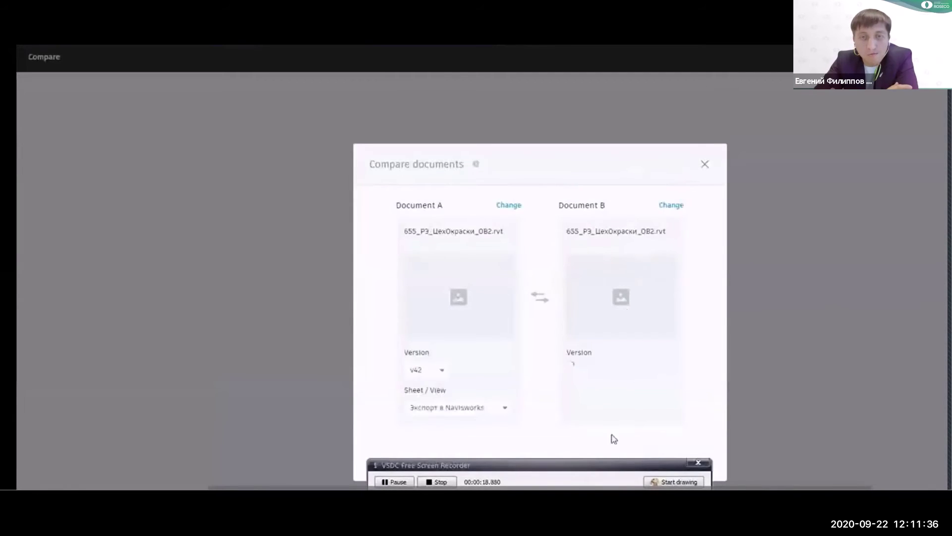
{"action": "left_click_drag", "start_coordinate": [615, 468], "coordinate": [354, 481]}
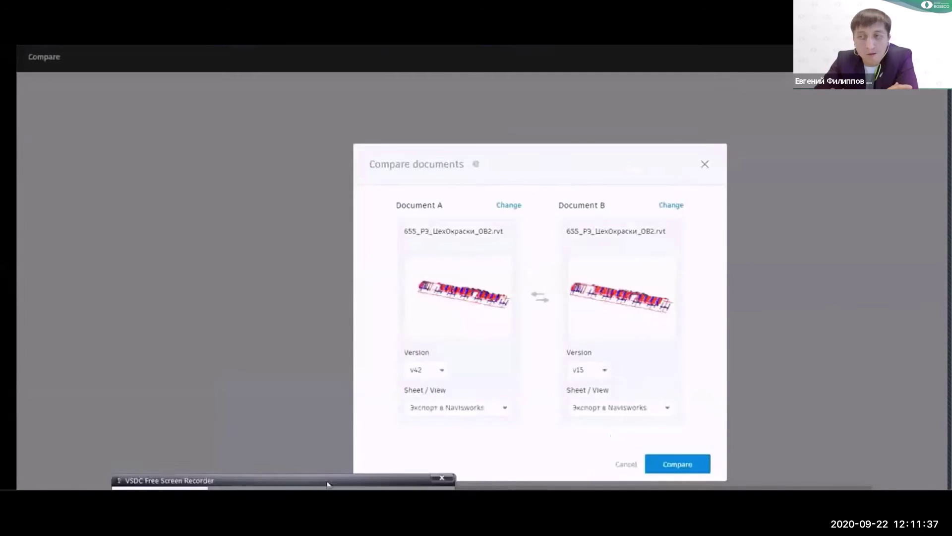
{"action": "left_click", "coordinate": [689, 462]}
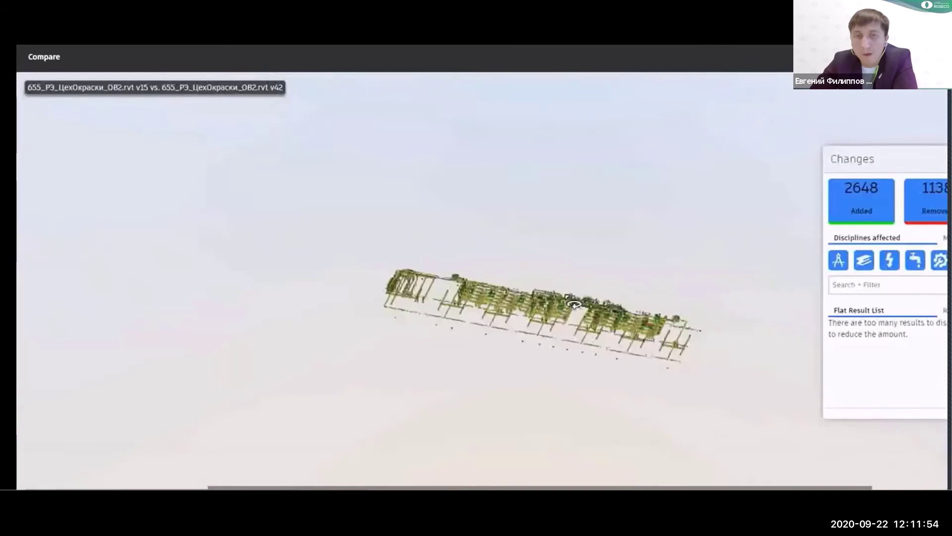
Filter the Added and Removed elements out of the 3D model comparison.
{"action": "left_click_drag", "start_coordinate": [729, 257], "coordinate": [700, 295]}
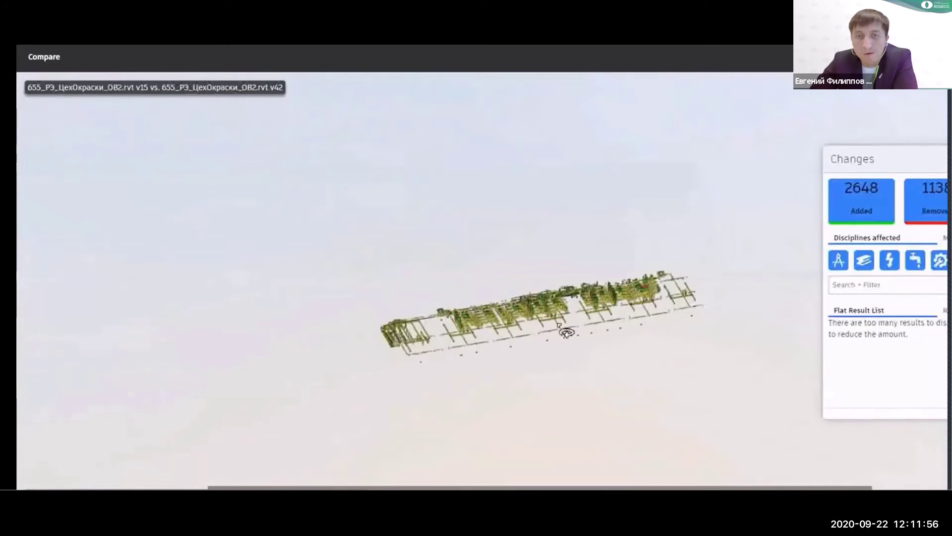
{"action": "scroll", "coordinate": [510, 334], "scroll_direction": "up", "scroll_amount": 4}
{"action": "scroll", "coordinate": [508, 338], "scroll_direction": "up", "scroll_amount": 5}
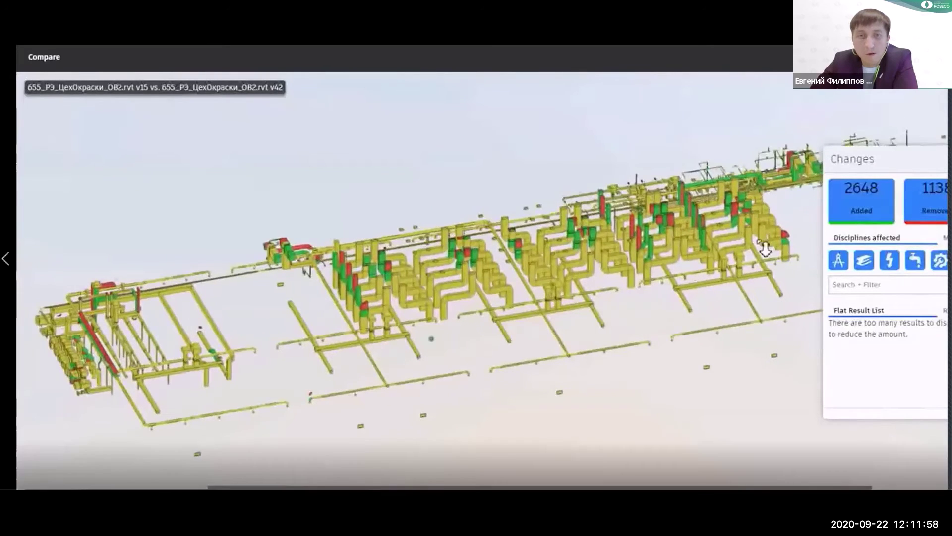
{"action": "left_click", "coordinate": [849, 208]}
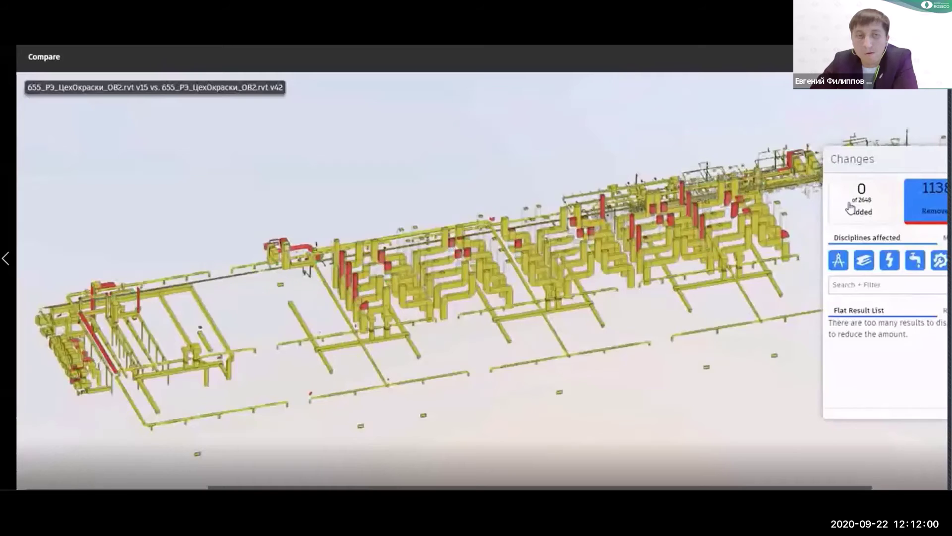
{"action": "left_click", "coordinate": [933, 207]}
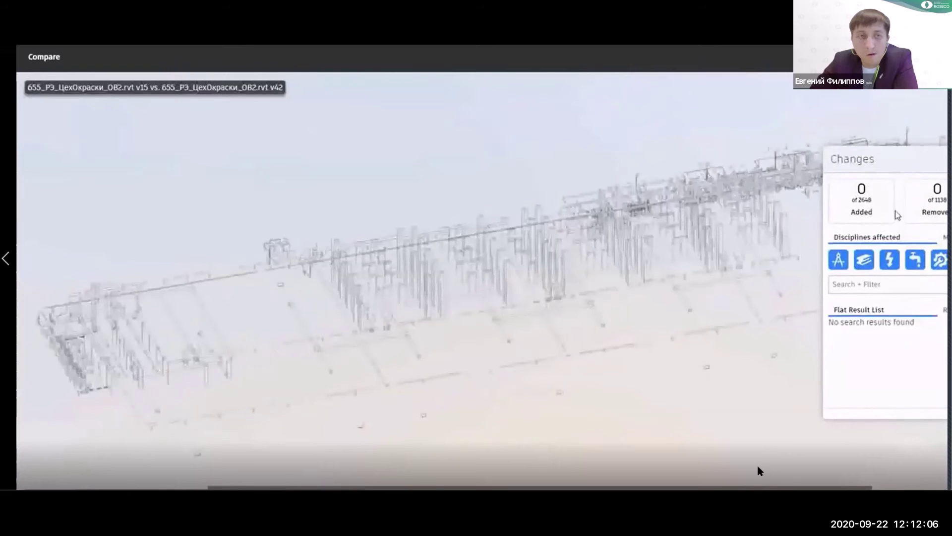
Turn the Added and Removed elements back on in the 3D comparison and examine the changed ventilation ducts and equipment.
{"action": "left_click", "coordinate": [869, 210]}
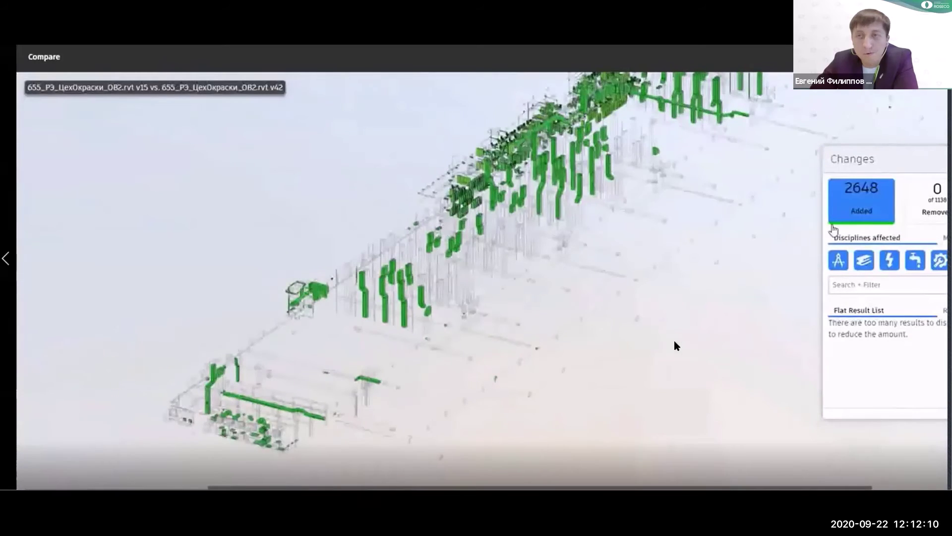
{"action": "left_click", "coordinate": [925, 201]}
{"action": "scroll", "coordinate": [307, 421], "scroll_direction": "up", "scroll_amount": 5}
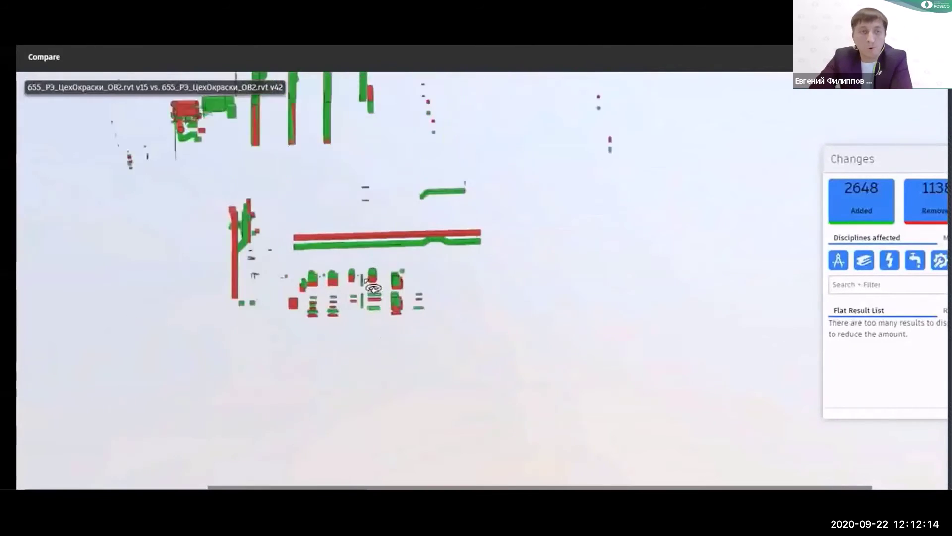
{"action": "left_click_drag", "start_coordinate": [373, 288], "coordinate": [227, 287]}
{"action": "scroll", "coordinate": [213, 322], "scroll_direction": "up", "scroll_amount": 3}
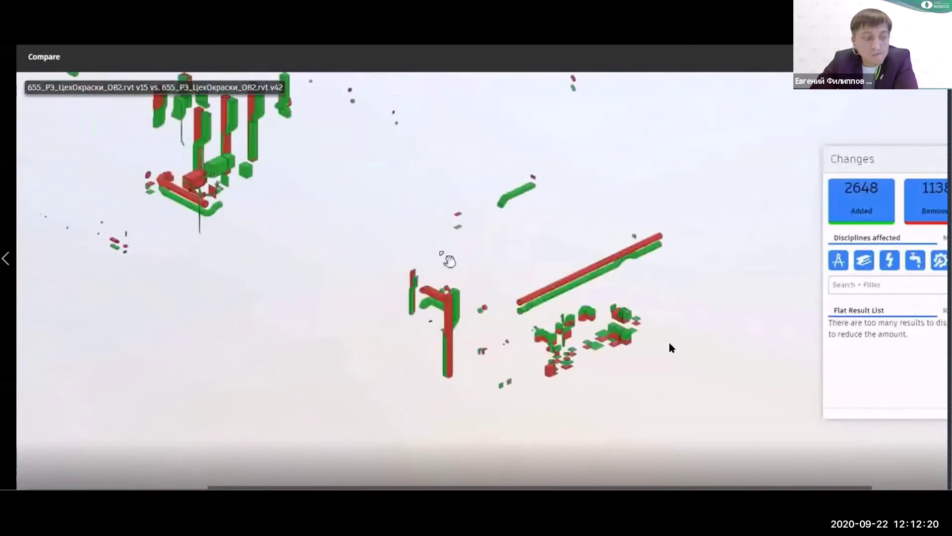
{"action": "left_click_drag", "start_coordinate": [449, 261], "coordinate": [618, 465]}
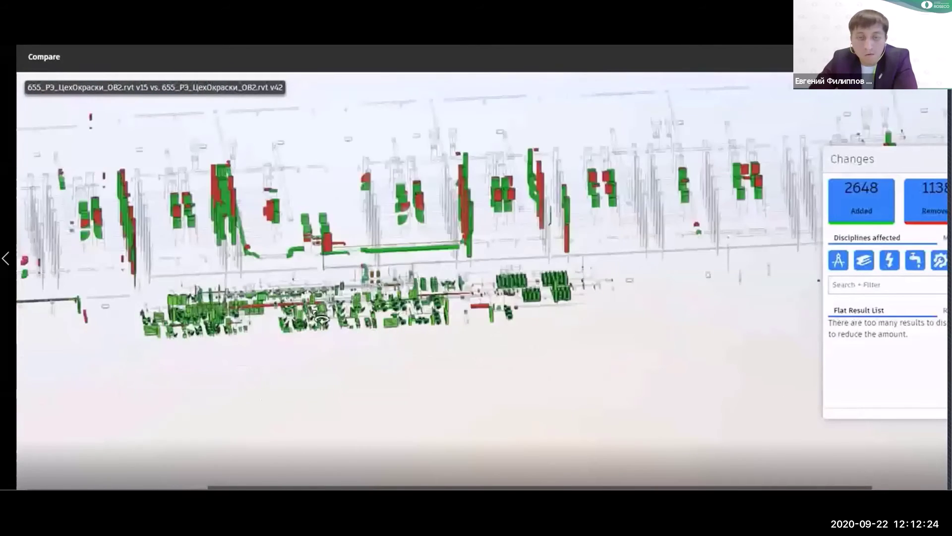
{"action": "right_click_drag", "start_coordinate": [319, 312], "coordinate": [411, 321]}
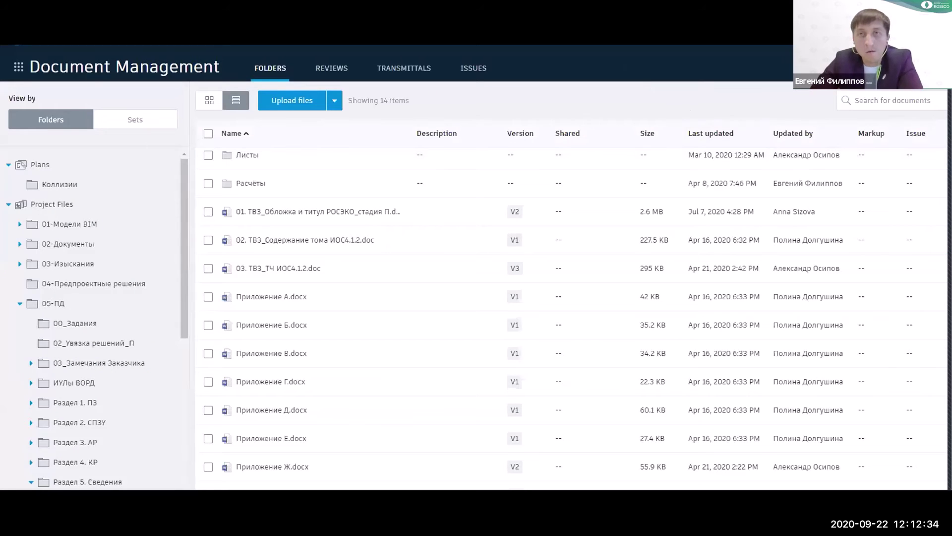
Open "Сводная модель.nwd" from the 00_Координация folder and display its saved view "Перспектива".
{"action": "left_click", "coordinate": [84, 244]}
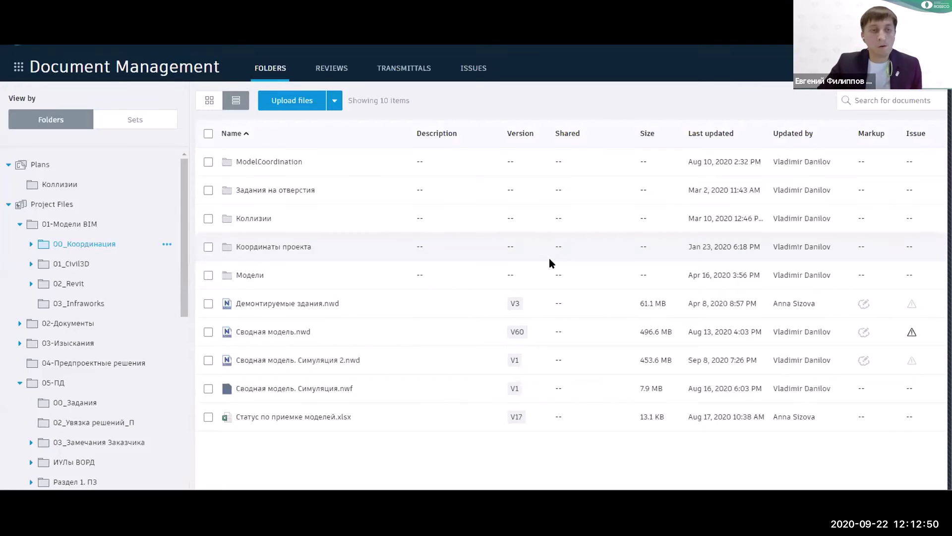
{"action": "left_click", "coordinate": [278, 332]}
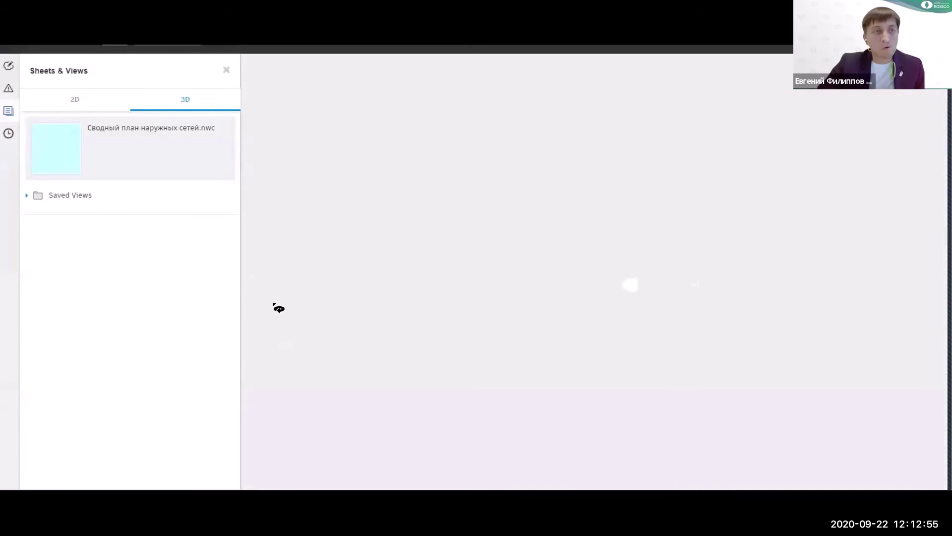
{"action": "left_click", "coordinate": [77, 197]}
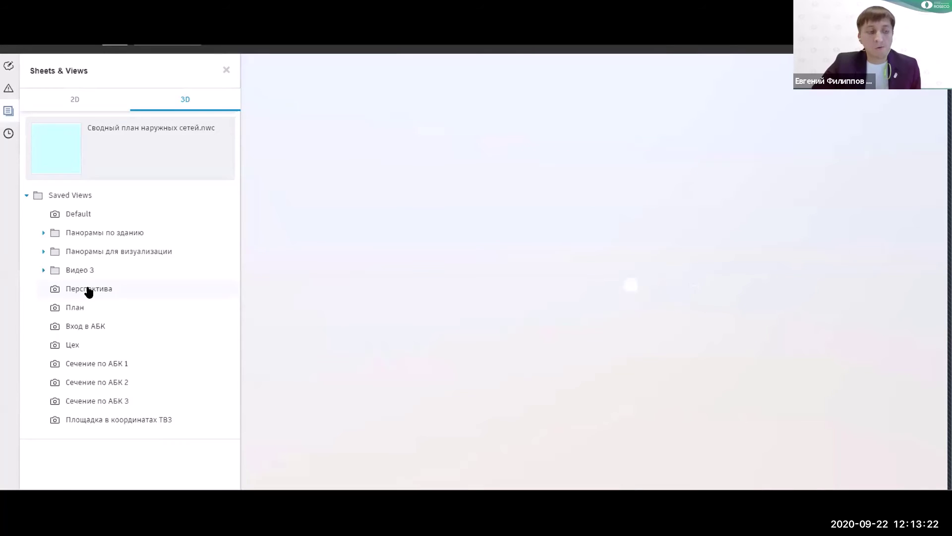
{"action": "left_click", "coordinate": [89, 290]}
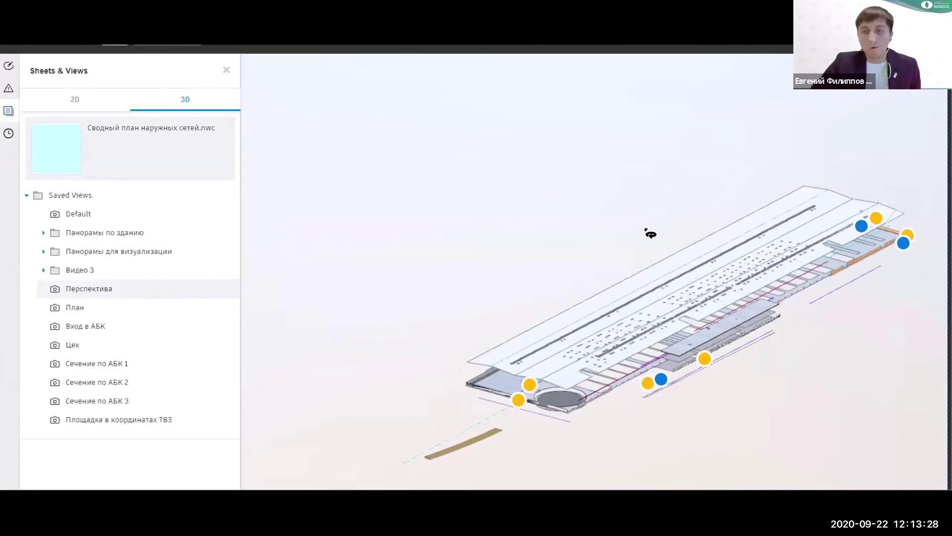
Examine the building's end facade around the issue markers and the access ramp in the coordination model.
{"action": "scroll", "coordinate": [589, 232], "scroll_direction": "down", "scroll_amount": 4}
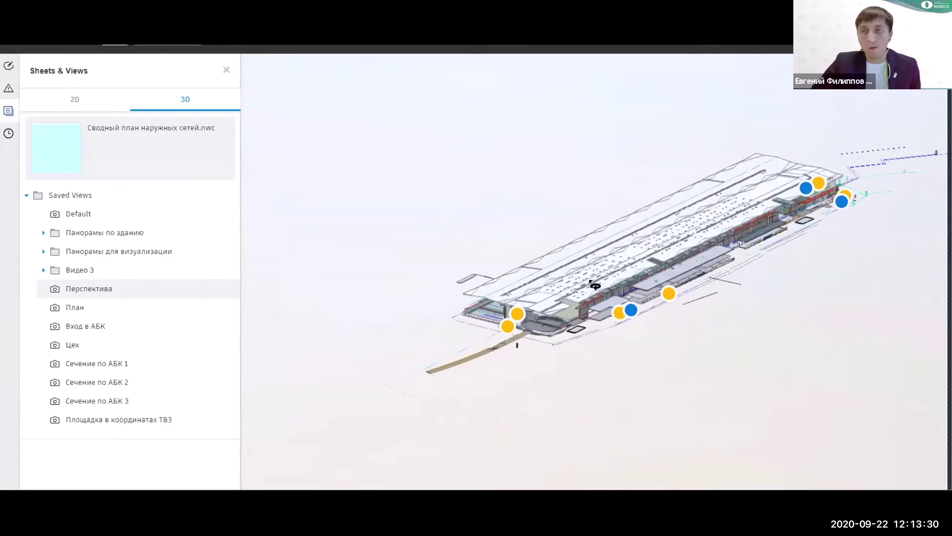
{"action": "scroll", "coordinate": [527, 358], "scroll_direction": "up", "scroll_amount": 4}
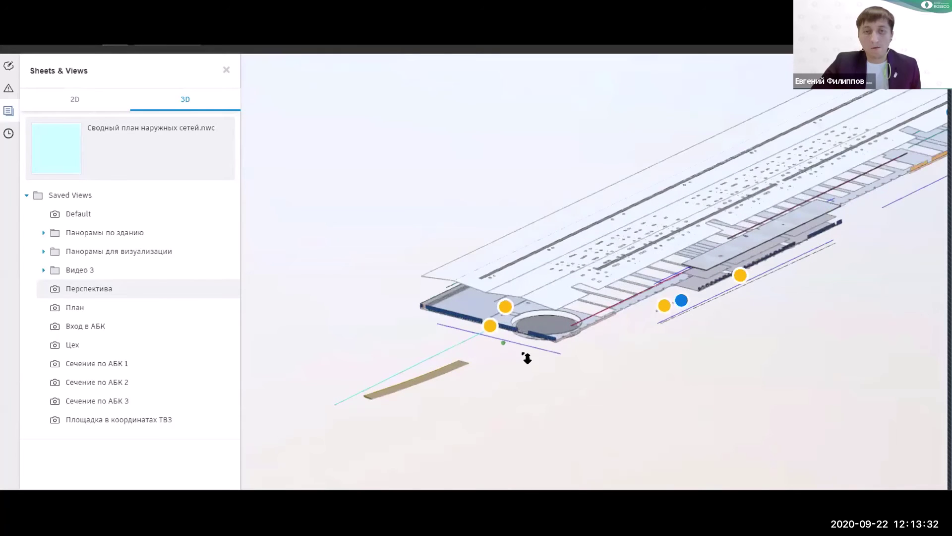
{"action": "left_click_drag", "start_coordinate": [527, 358], "coordinate": [574, 351]}
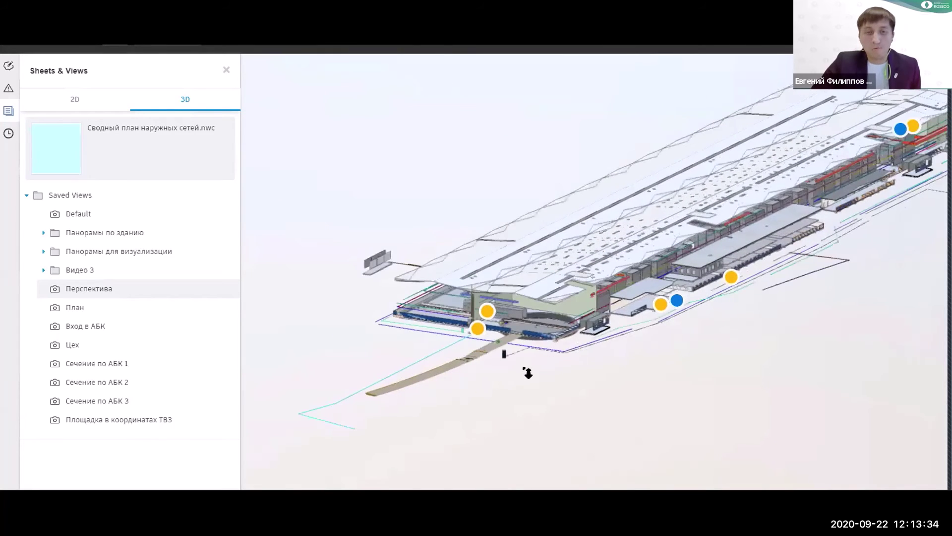
{"action": "scroll", "coordinate": [528, 373], "scroll_direction": "up", "scroll_amount": 5}
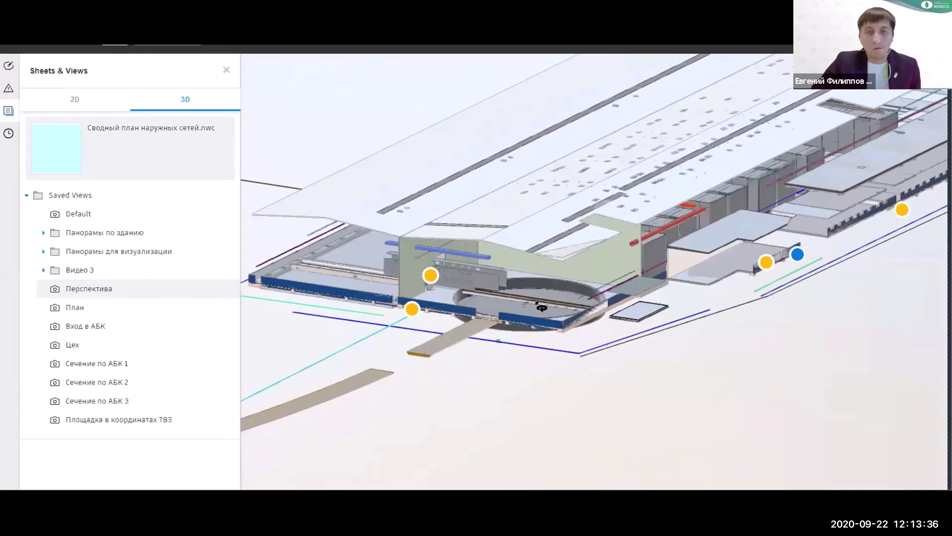
{"action": "middle_click_drag", "start_coordinate": [541, 308], "coordinate": [609, 299]}
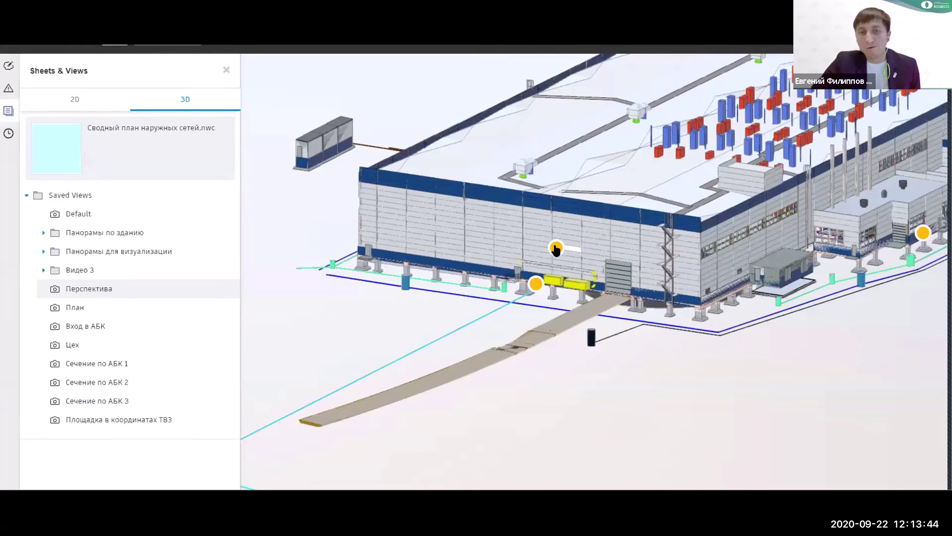
{"action": "left_click", "coordinate": [555, 249]}
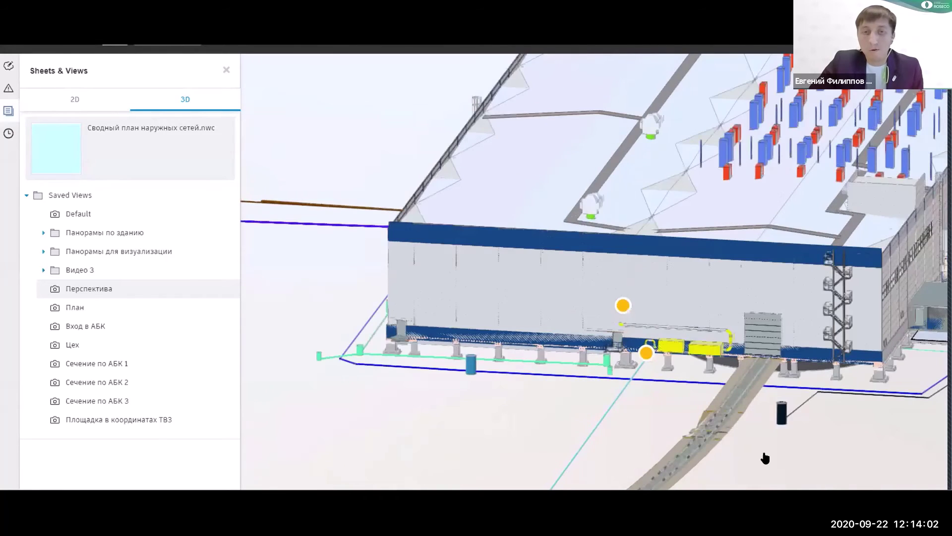
Hide the architectural model 655_РЭ_ЦехОкраски_АР.nwc in the model tree and examine the exposed frame and ventilation systems.
{"action": "left_click", "coordinate": [371, 191]}
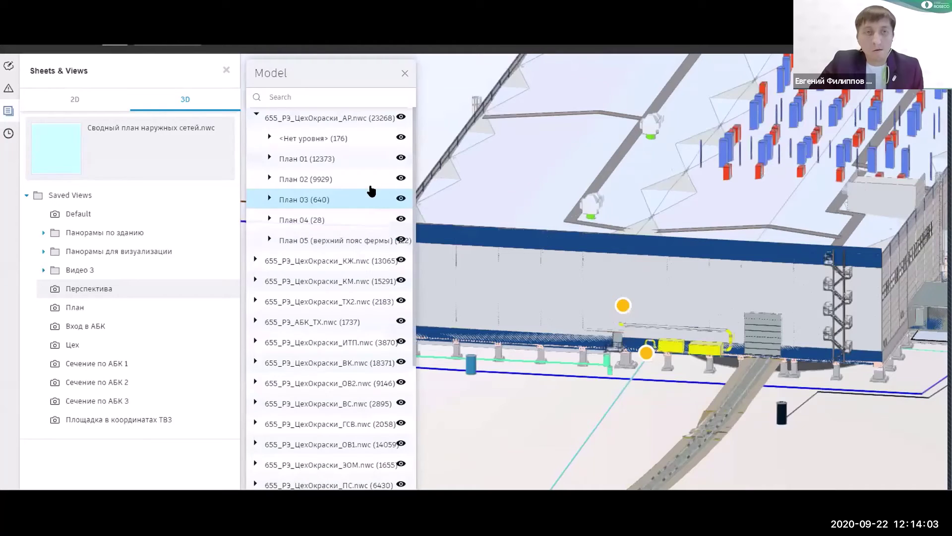
{"action": "left_click", "coordinate": [401, 118]}
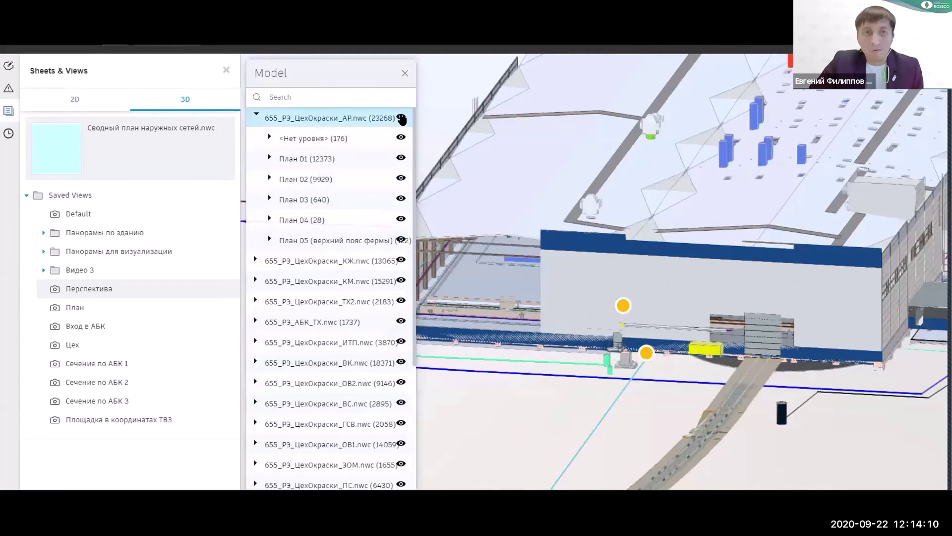
{"action": "left_click", "coordinate": [401, 117]}
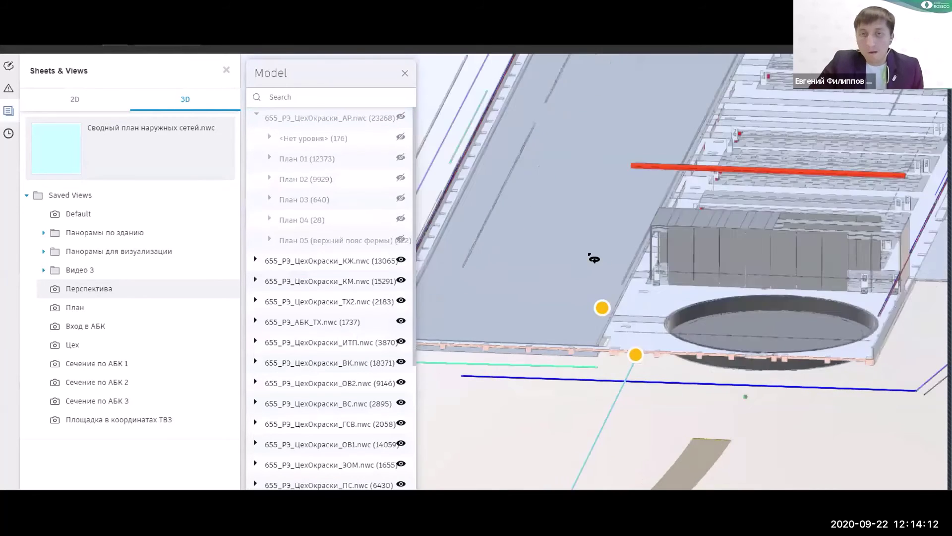
{"action": "mouse_move", "coordinate": [708, 263]}
{"action": "left_mouse_down"}
{"action": "mouse_move", "coordinate": [716, 264]}
{"action": "mouse_move", "coordinate": [708, 291]}
{"action": "mouse_move", "coordinate": [704, 277]}
{"action": "left_mouse_up"}
{"action": "left_click_drag", "start_coordinate": [625, 223], "coordinate": [598, 231]}
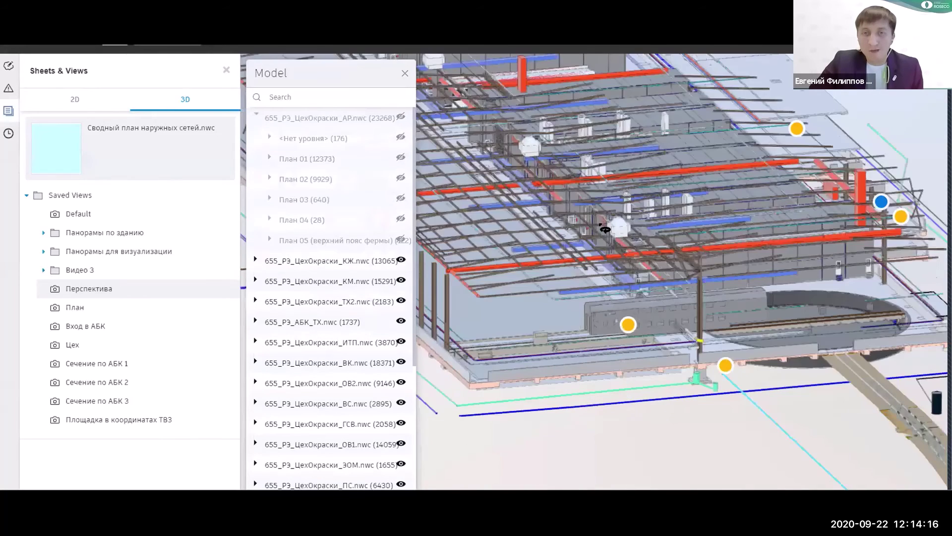
{"action": "left_click_drag", "start_coordinate": [826, 236], "coordinate": [546, 204]}
{"action": "scroll", "coordinate": [701, 291], "scroll_direction": "up", "scroll_amount": 10}
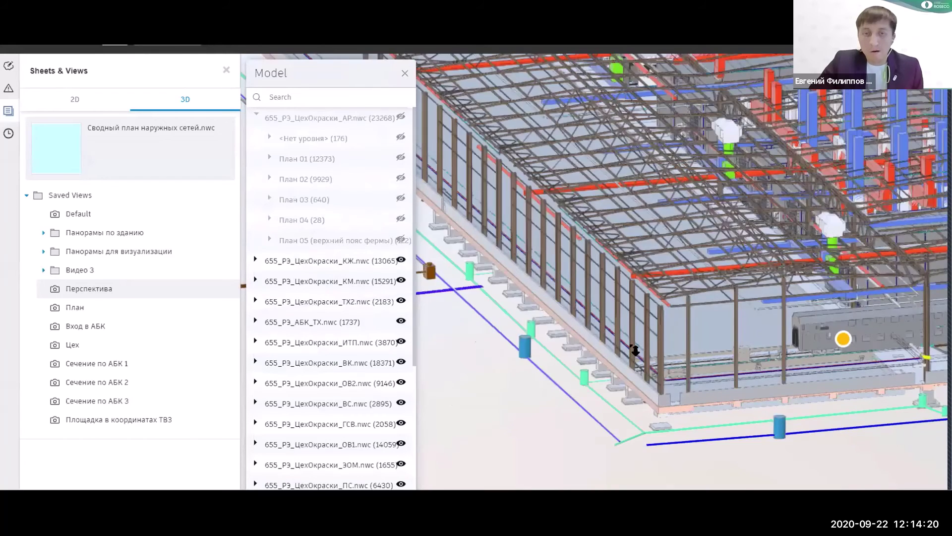
Inspect the external utility lines along the building's side and expand the "Панорамы по зданию" group of saved views.
{"action": "scroll", "coordinate": [599, 335], "scroll_direction": "up", "scroll_amount": 2}
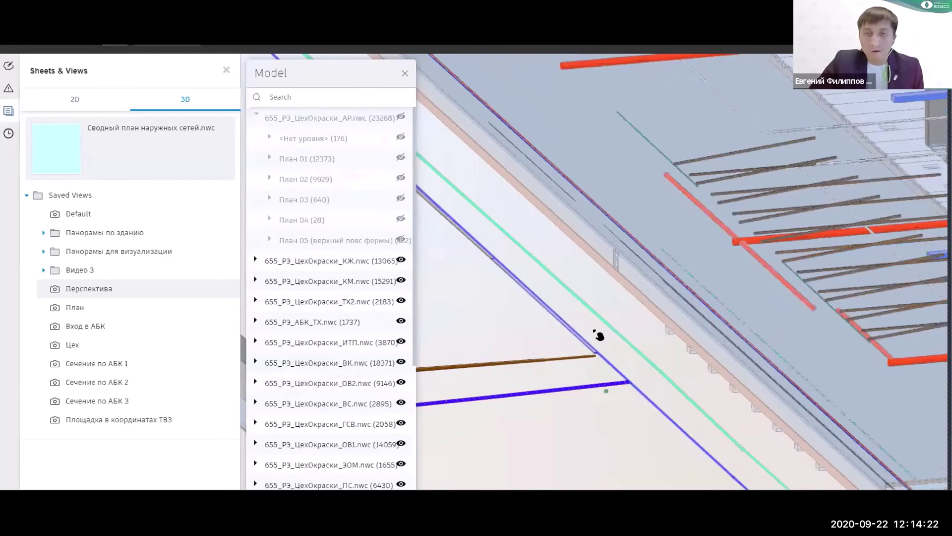
{"action": "scroll", "coordinate": [544, 395], "scroll_direction": "down", "scroll_amount": 10}
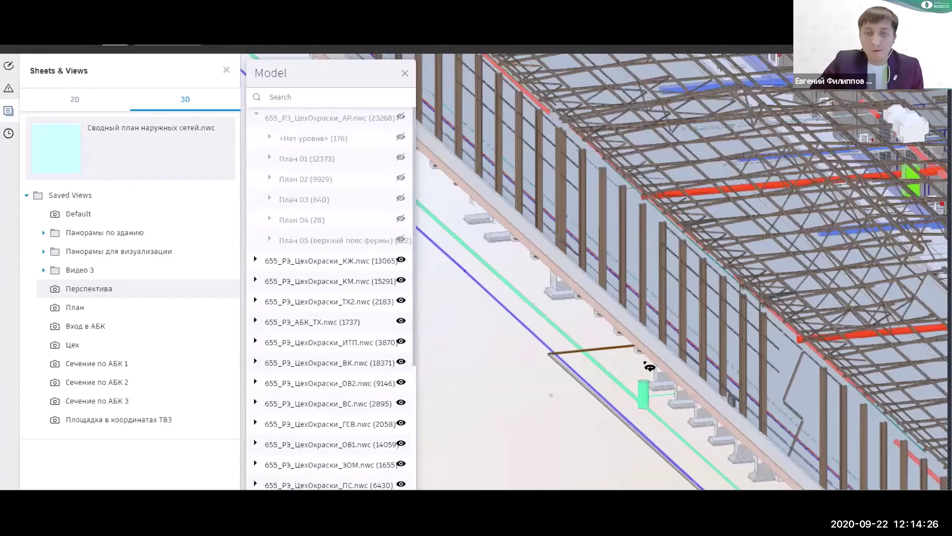
{"action": "left_click_drag", "start_coordinate": [648, 366], "coordinate": [671, 233]}
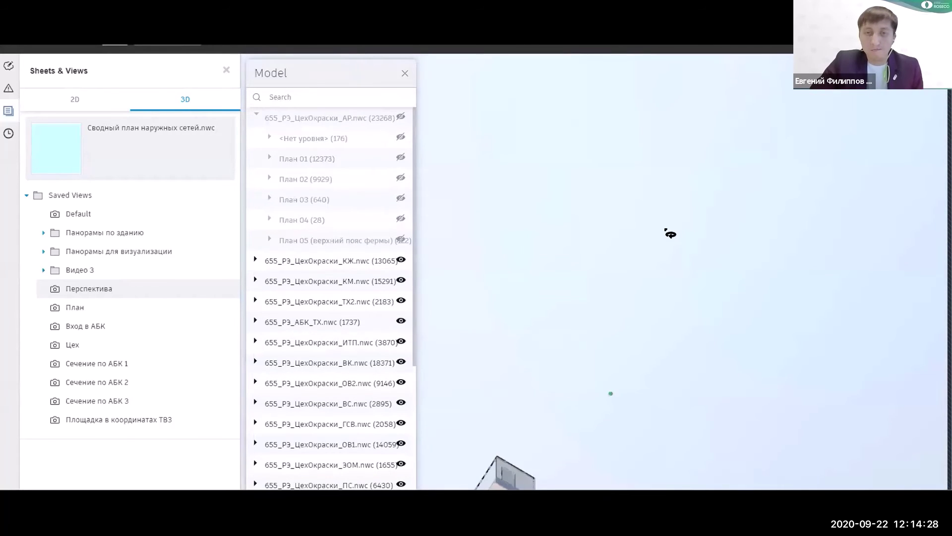
{"action": "left_click_drag", "start_coordinate": [707, 376], "coordinate": [589, 230]}
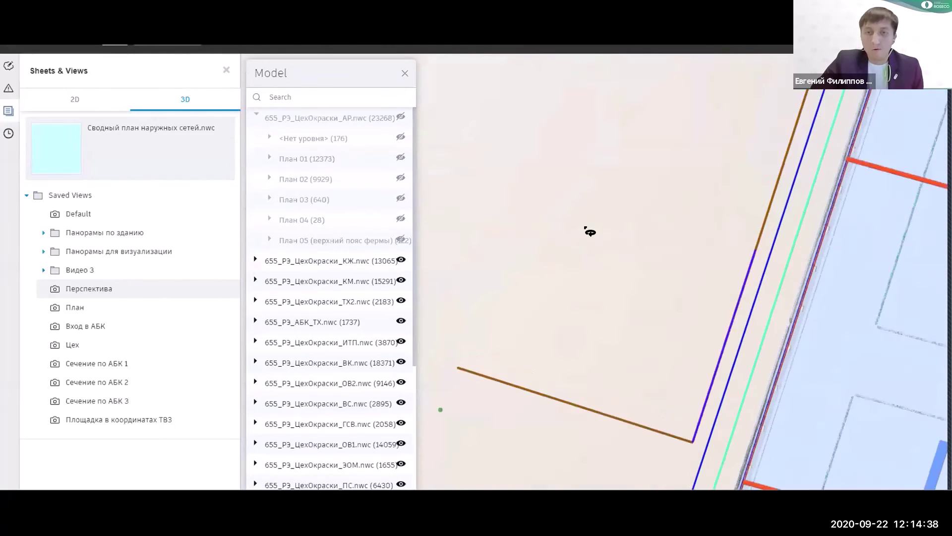
{"action": "left_click", "coordinate": [105, 232]}
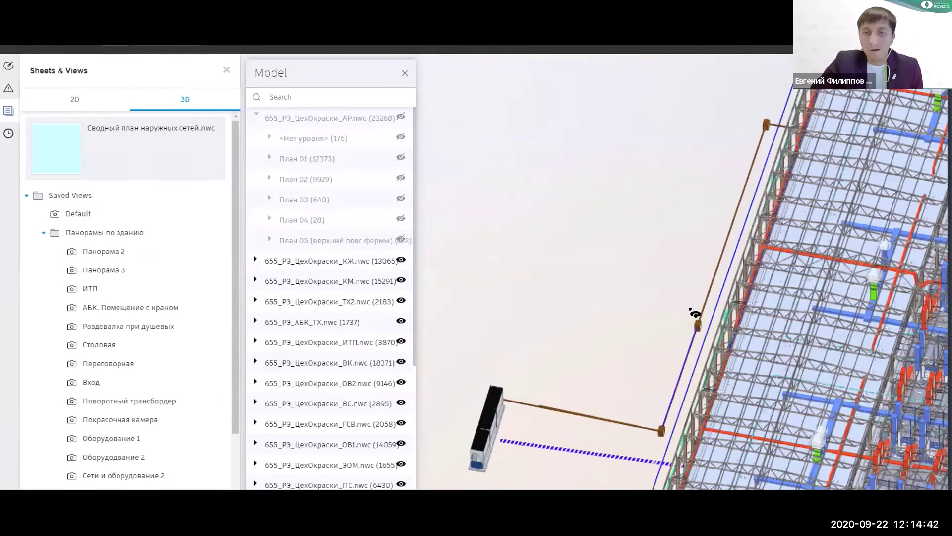
{"action": "scroll", "coordinate": [671, 329], "scroll_direction": "up", "scroll_amount": 5}
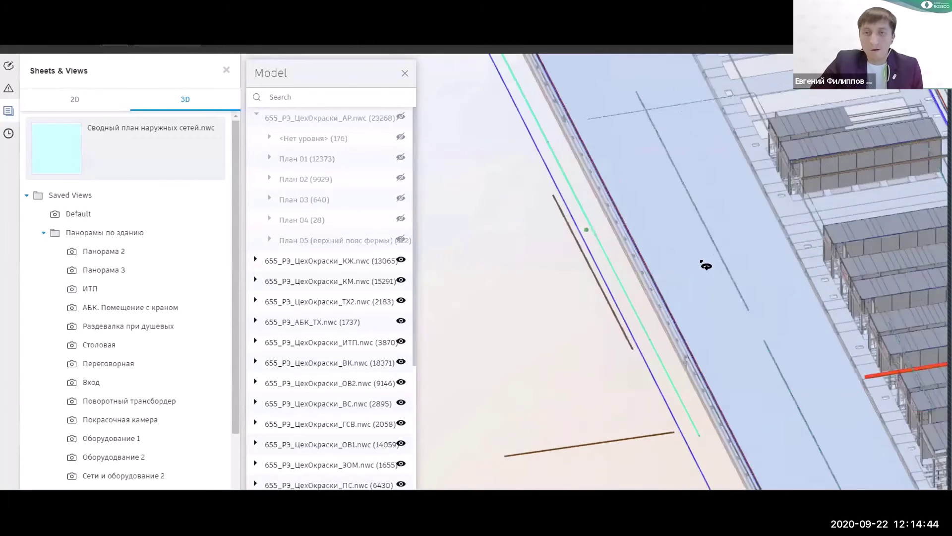
{"action": "left_click_drag", "start_coordinate": [705, 266], "coordinate": [567, 132]}
Make 655_РЭ_ЦехОкраски_АР.nwc visible again and examine the roof's corner parapet, access ladder and ventilation units.
{"action": "left_click", "coordinate": [402, 260]}
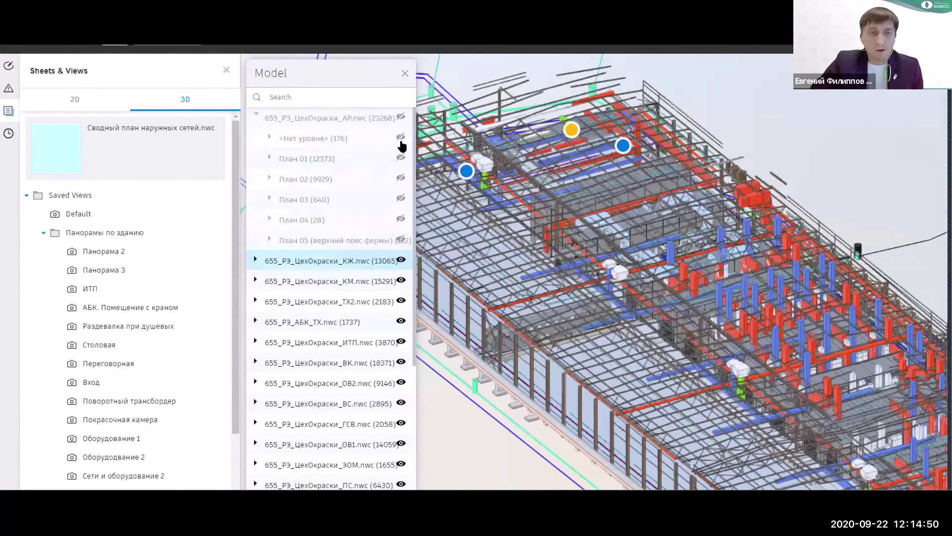
{"action": "left_click_drag", "start_coordinate": [679, 164], "coordinate": [612, 189]}
{"action": "scroll", "coordinate": [612, 189], "scroll_direction": "up", "scroll_amount": 5}
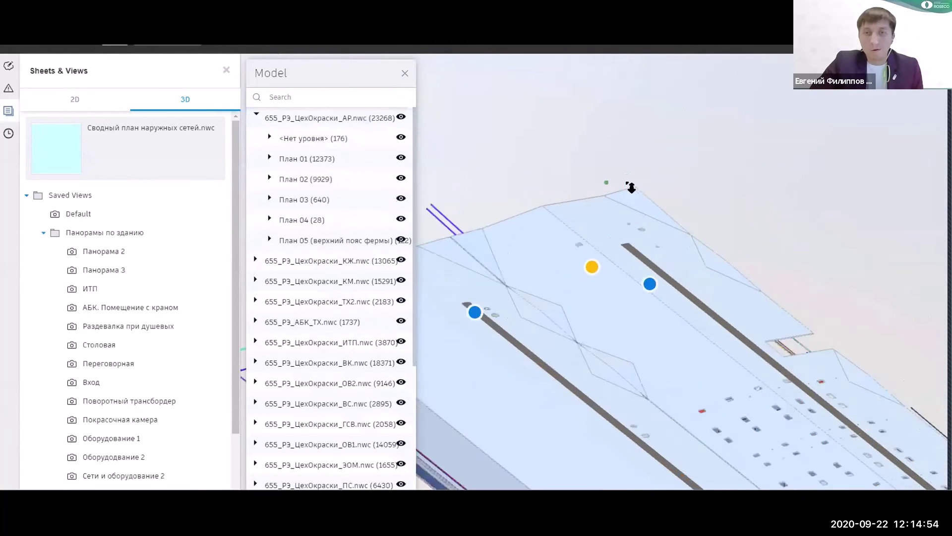
{"action": "scroll", "coordinate": [613, 137], "scroll_direction": "up", "scroll_amount": 5}
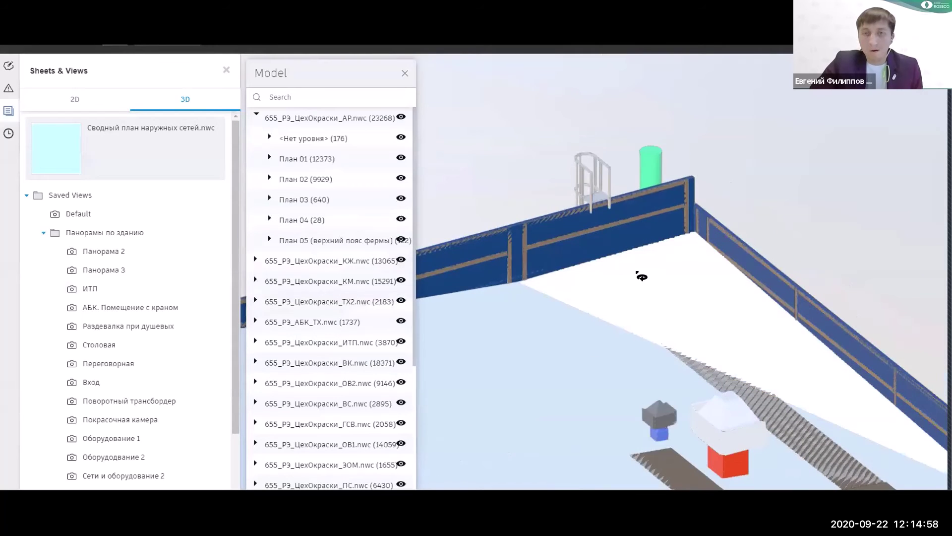
{"action": "scroll", "coordinate": [616, 326], "scroll_direction": "up", "scroll_amount": 3}
{"action": "left_click_drag", "start_coordinate": [682, 331], "coordinate": [599, 274]}
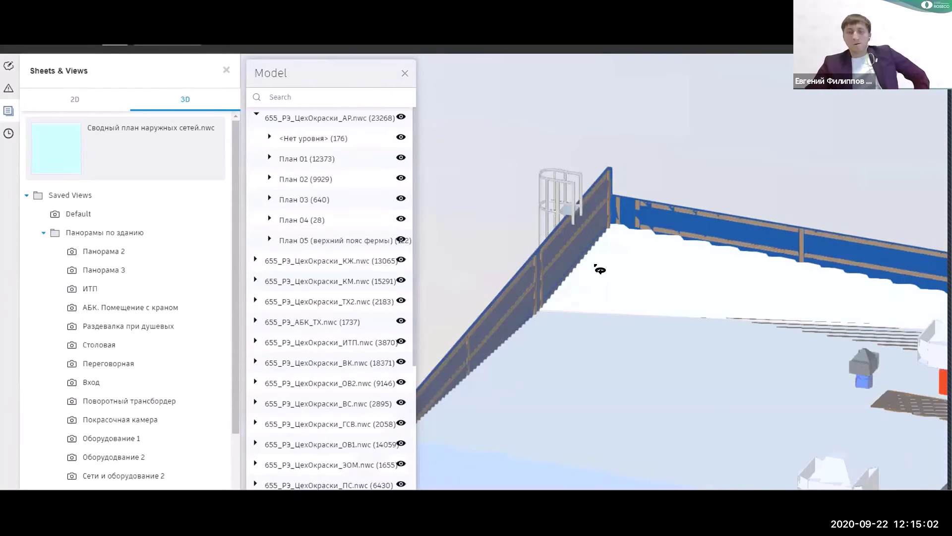
{"action": "scroll", "coordinate": [685, 288], "scroll_direction": "down", "scroll_amount": 4}
{"action": "left_click_drag", "start_coordinate": [722, 304], "coordinate": [646, 189]}
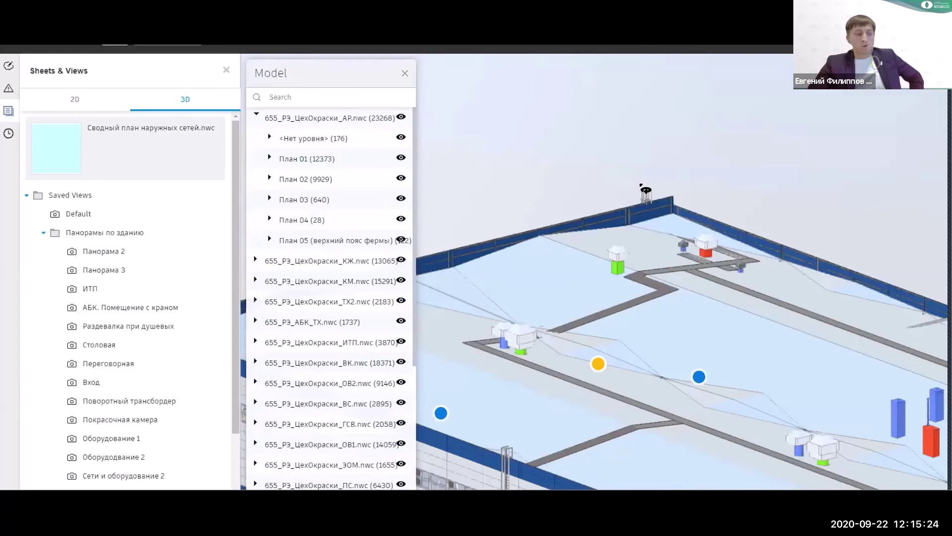
{"action": "left_click_drag", "start_coordinate": [646, 189], "coordinate": [617, 234]}
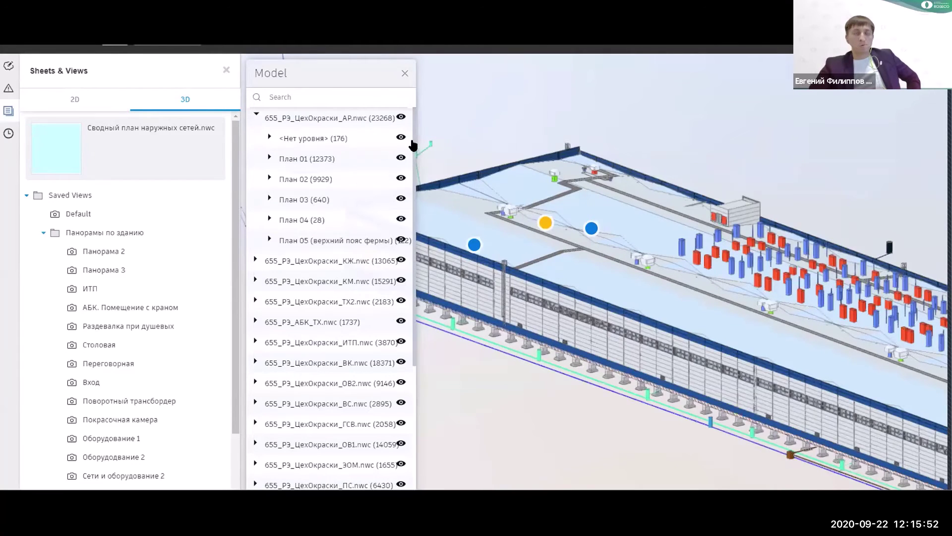
Leave the coordination model and open the Document Management activity log in Project Admin.
{"action": "left_click", "coordinate": [266, 70]}
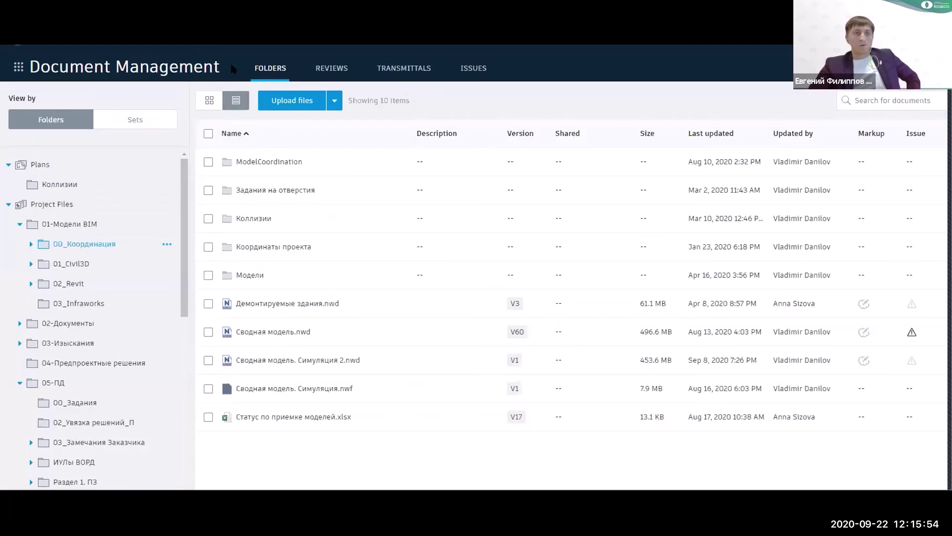
{"action": "left_click", "coordinate": [206, 72]}
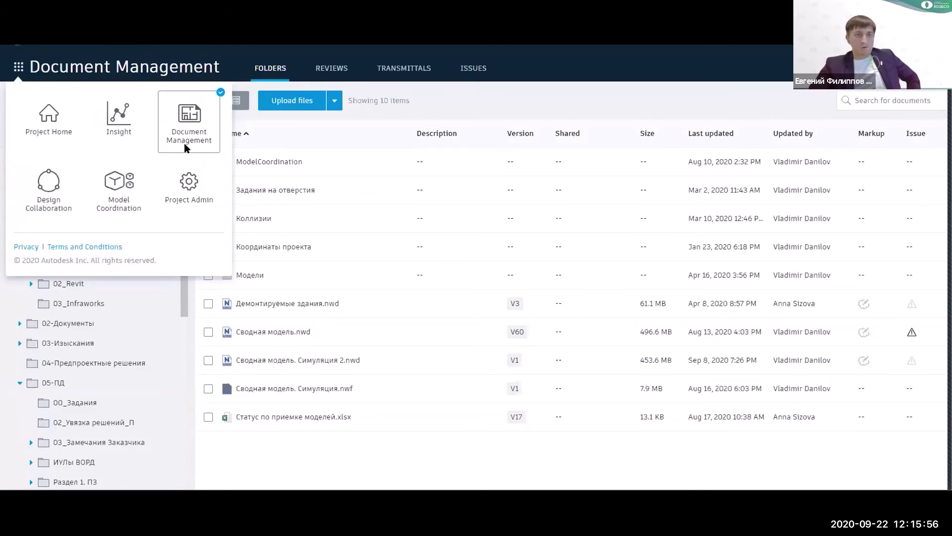
{"action": "left_click", "coordinate": [194, 184]}
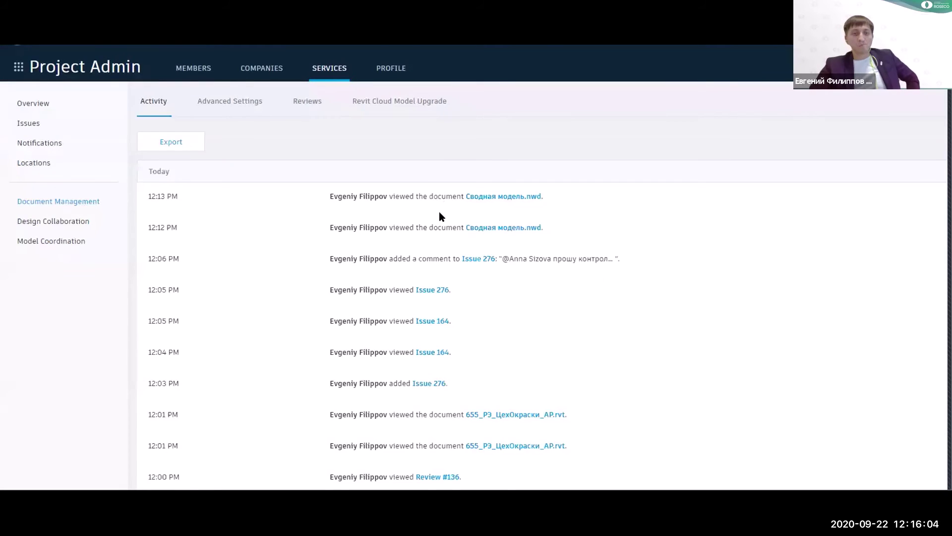
Look through the day's Document Management activity log for viewed, uploaded, locked, reviewed and transmitted documents and added subfolders.
{"action": "scroll", "coordinate": [439, 213], "scroll_direction": "down", "scroll_amount": 15}
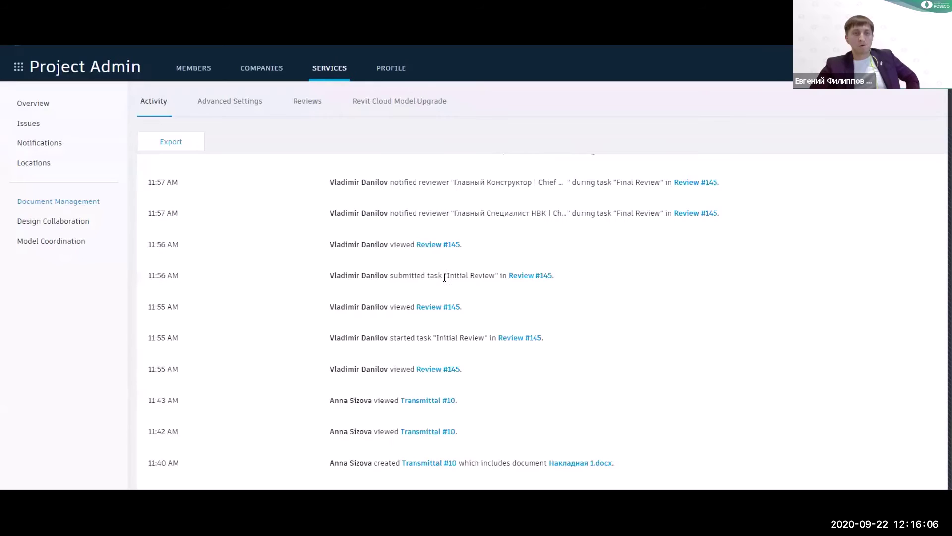
{"action": "scroll", "coordinate": [443, 281], "scroll_direction": "down", "scroll_amount": 5}
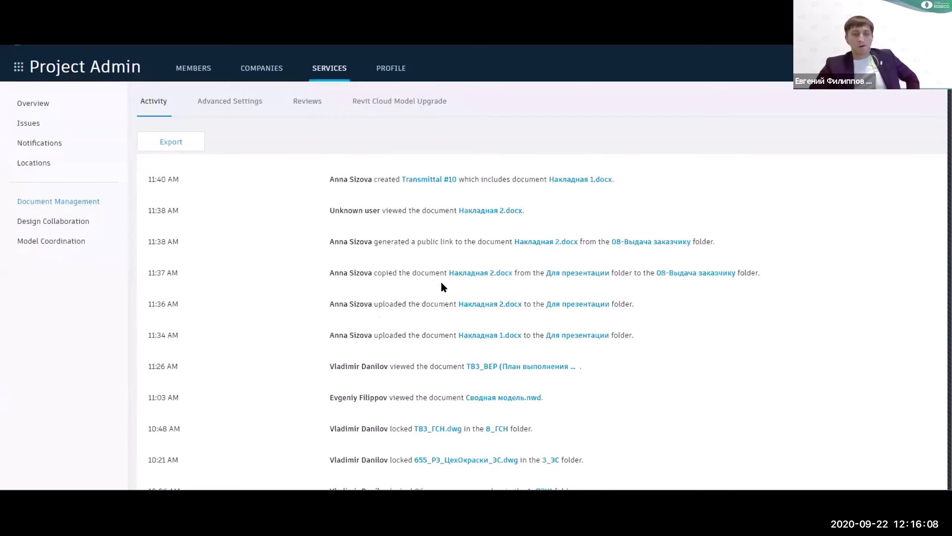
{"action": "scroll", "coordinate": [442, 287], "scroll_direction": "down", "scroll_amount": 15}
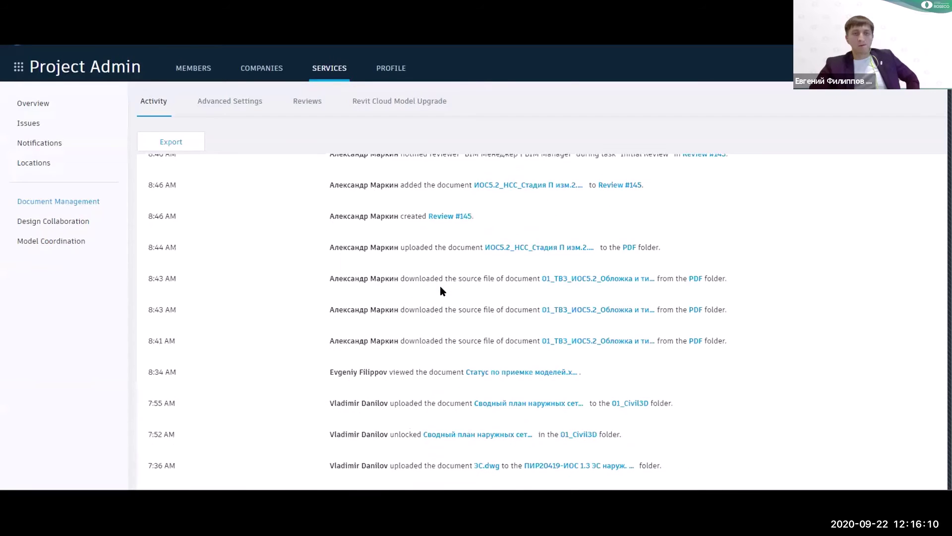
{"action": "scroll", "coordinate": [441, 291], "scroll_direction": "up", "scroll_amount": 10}
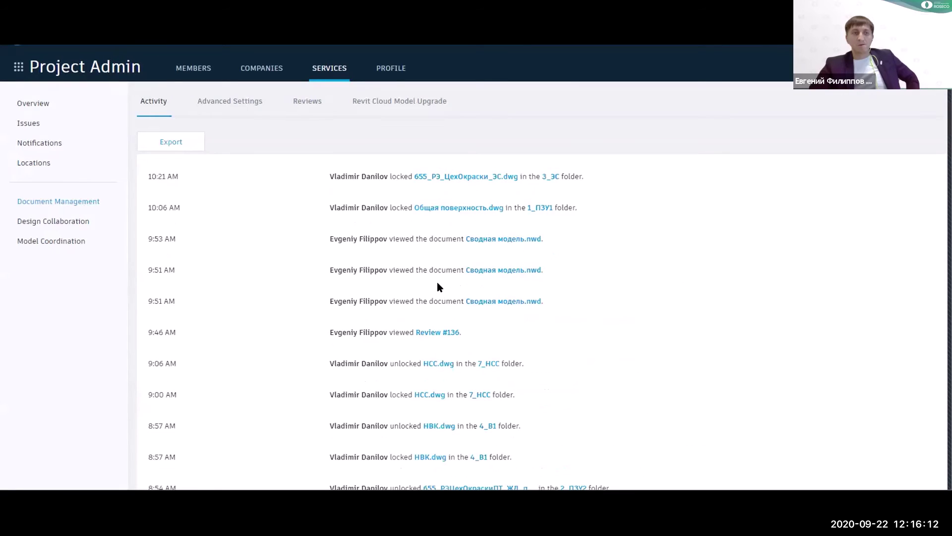
{"action": "scroll", "coordinate": [395, 299], "scroll_direction": "down", "scroll_amount": 6}
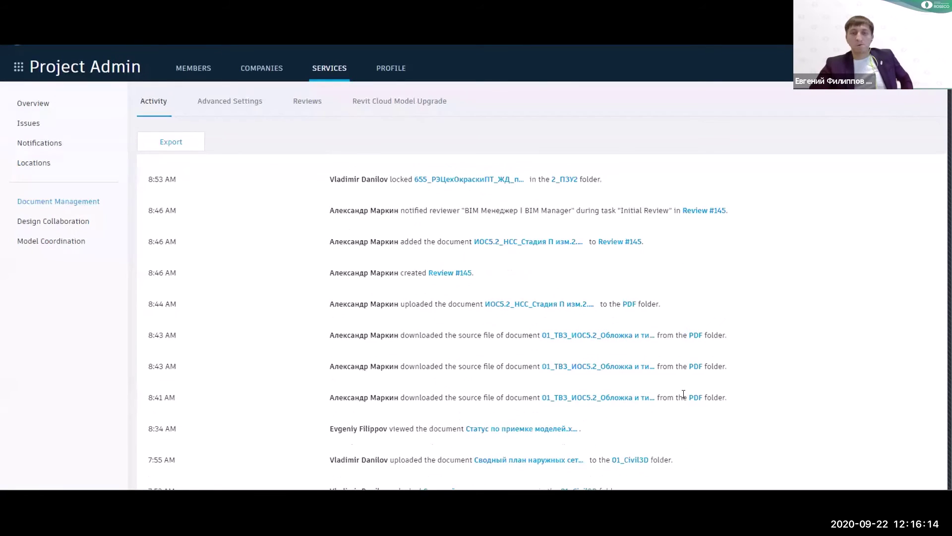
{"action": "scroll", "coordinate": [647, 343], "scroll_direction": "down", "scroll_amount": 8}
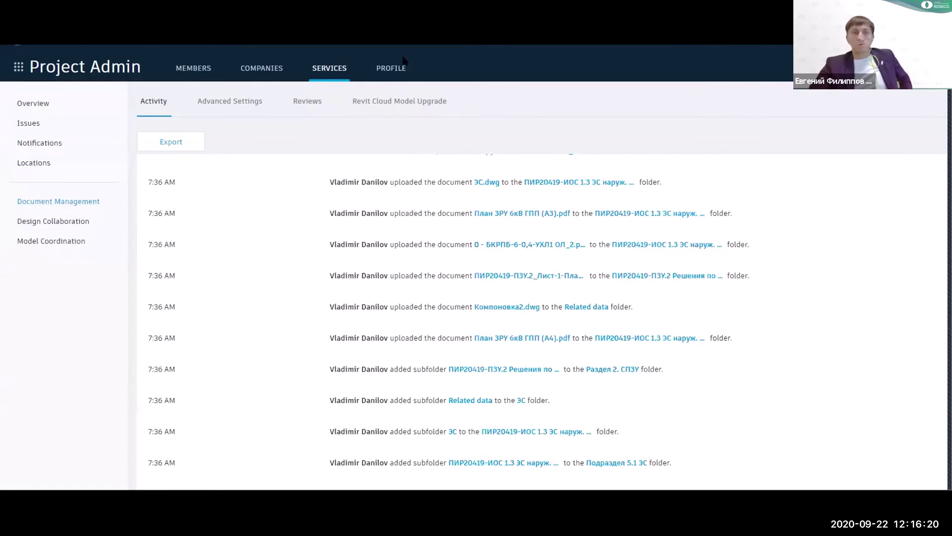
Return from Project Admin to Document Management and show its Reviews and Issues sections.
{"action": "left_click", "coordinate": [117, 70]}
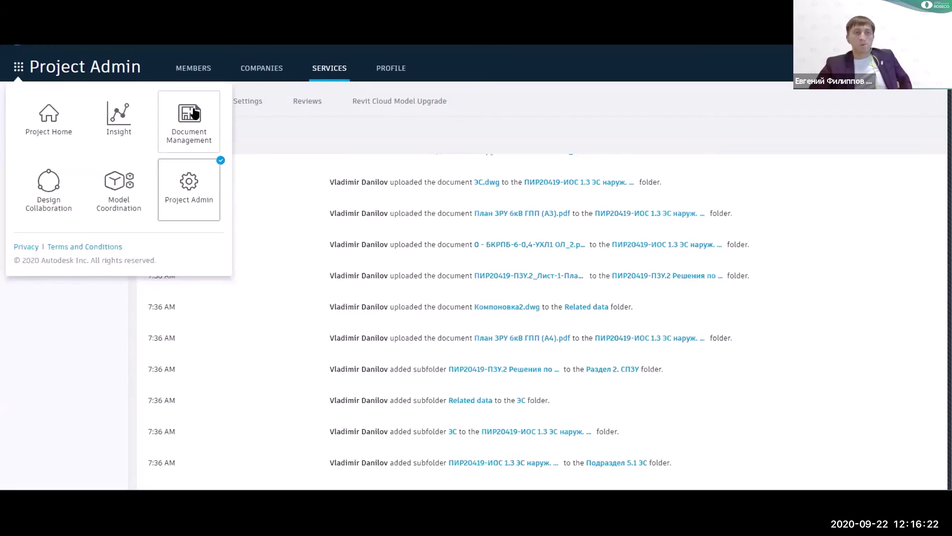
{"action": "left_click", "coordinate": [194, 114]}
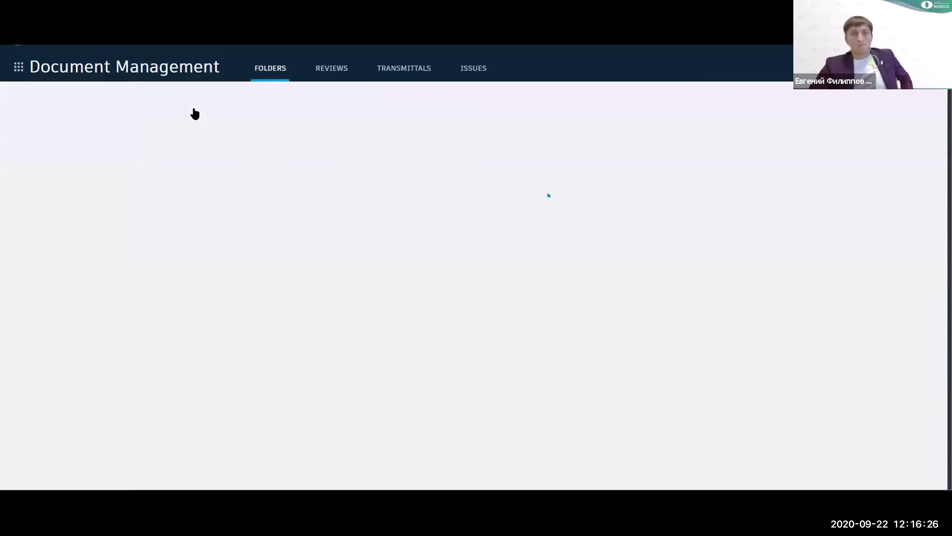
{"action": "left_click", "coordinate": [341, 69]}
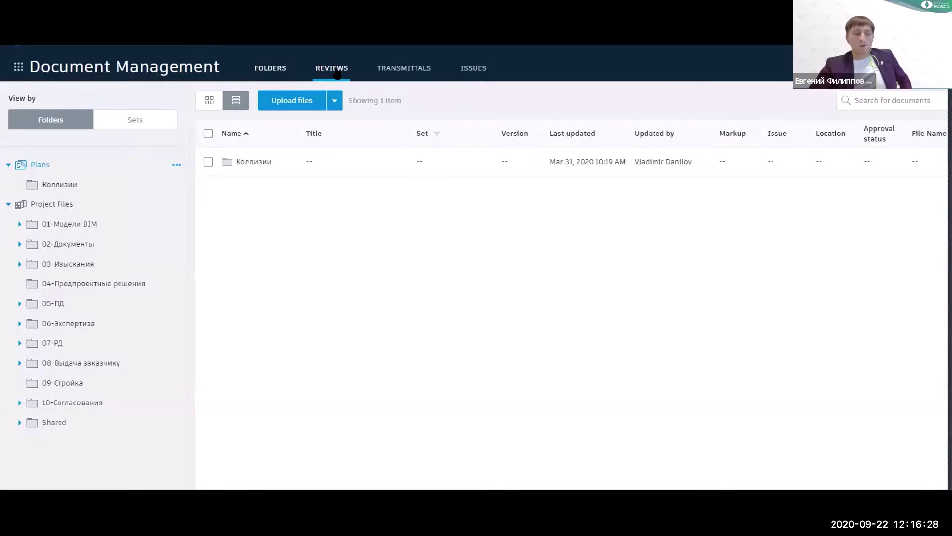
{"action": "left_click", "coordinate": [477, 72]}
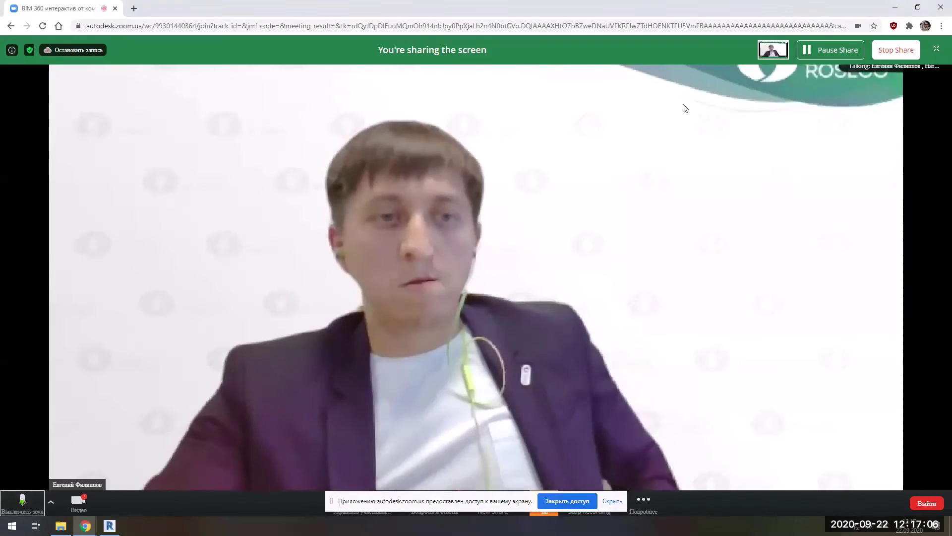
Switch to Revit and open the cloud model 655_РЭ_ЦехОкраски_АР from the project's 1_АР folder.
{"action": "left_click", "coordinate": [61, 526]}
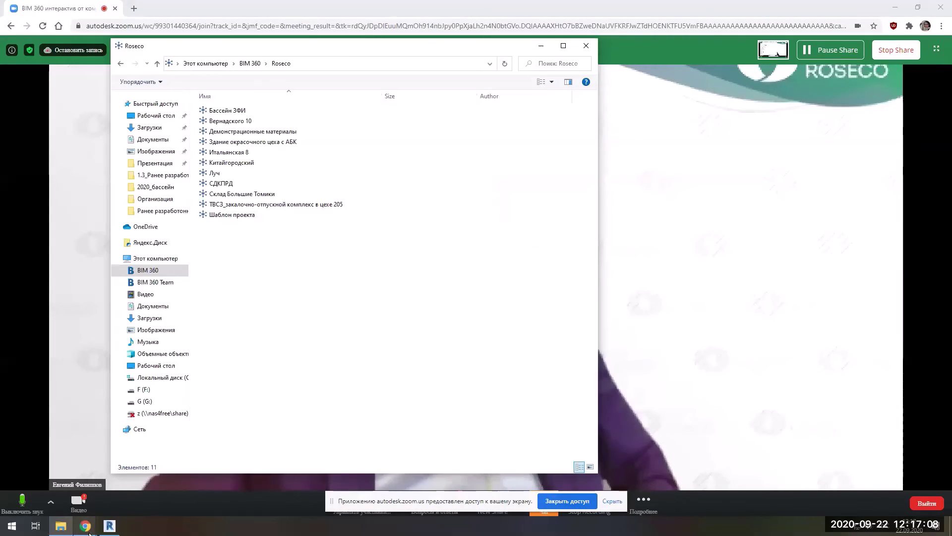
{"action": "left_click", "coordinate": [108, 527]}
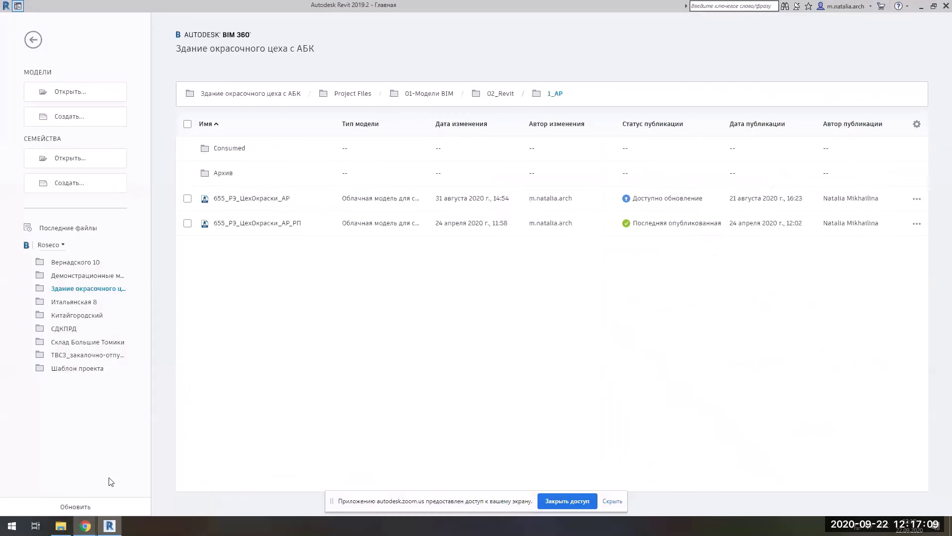
{"action": "left_click", "coordinate": [256, 198]}
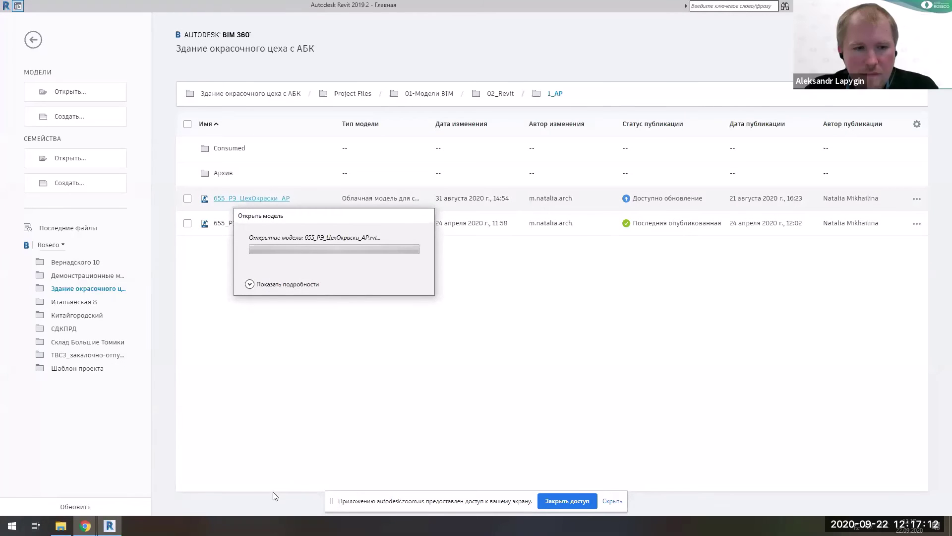
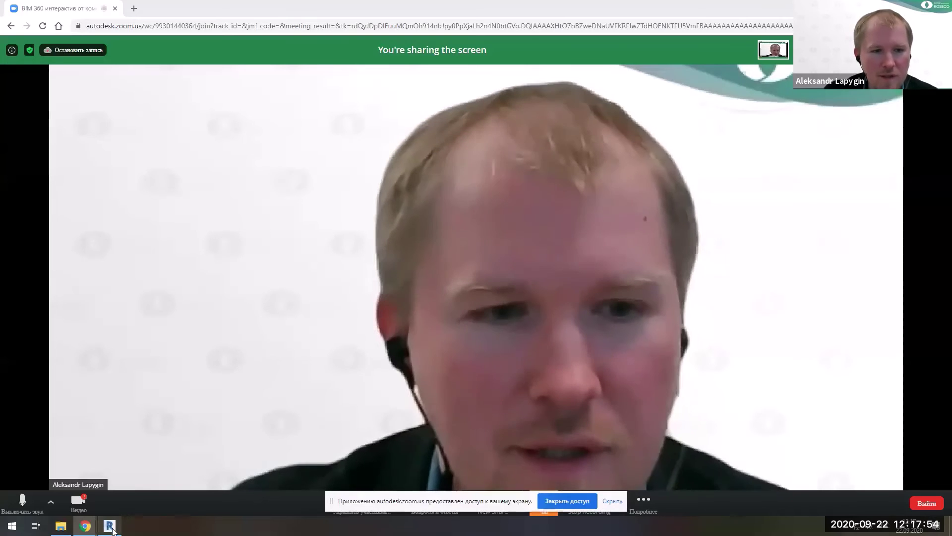
Bring Revit back to the front and examine the building in 3D, its sheets and the linked Revit files.
{"action": "left_click", "coordinate": [110, 527]}
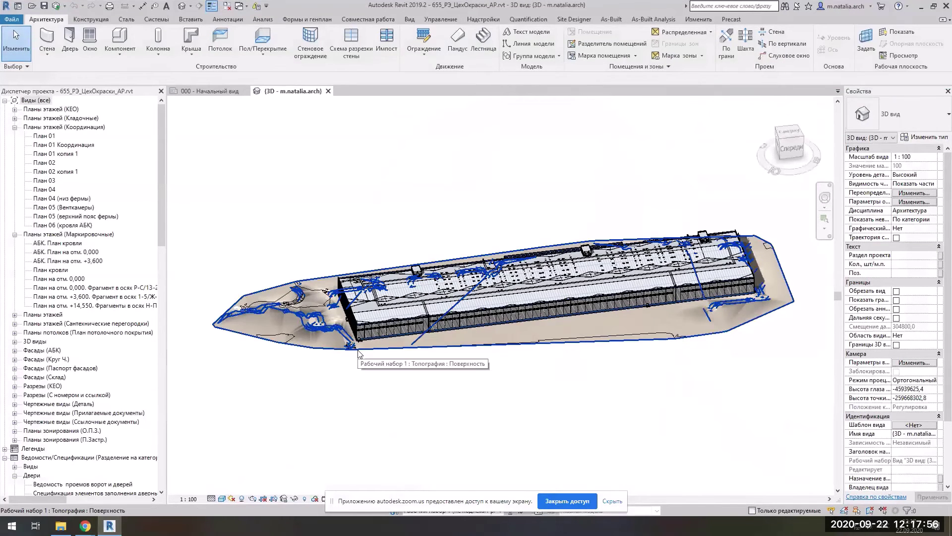
{"action": "middle_click_drag", "start_coordinate": [744, 393], "coordinate": [680, 448], "text": "shift"}
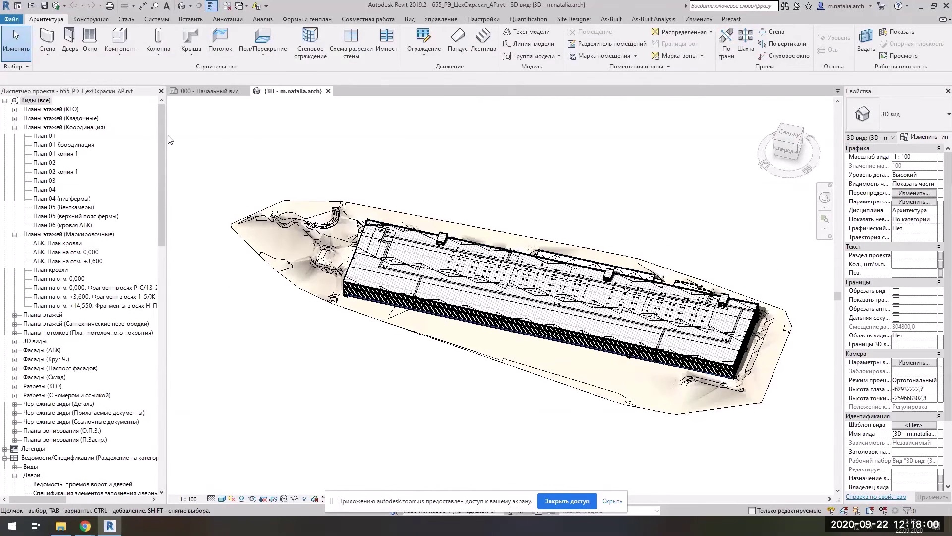
{"action": "left_click_drag", "start_coordinate": [165, 133], "coordinate": [157, 379]}
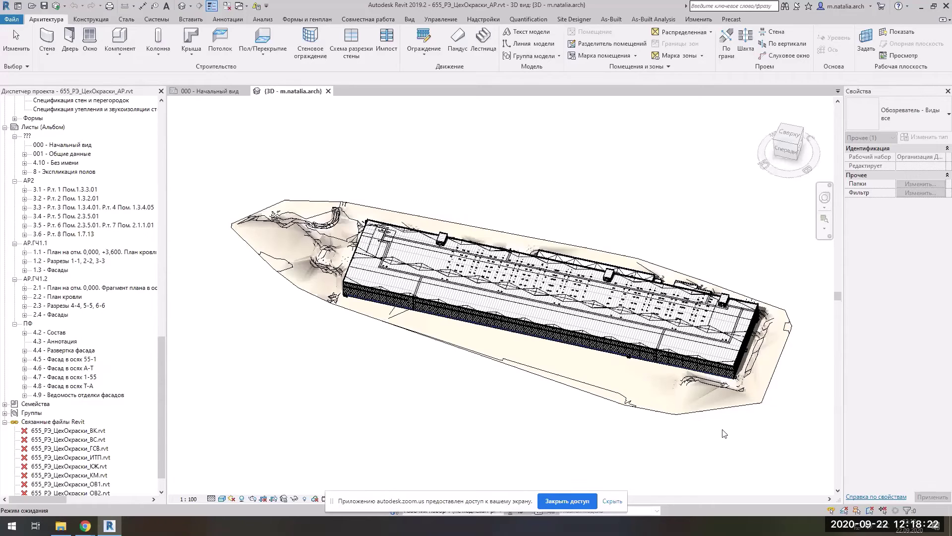
{"action": "left_click", "coordinate": [743, 439]}
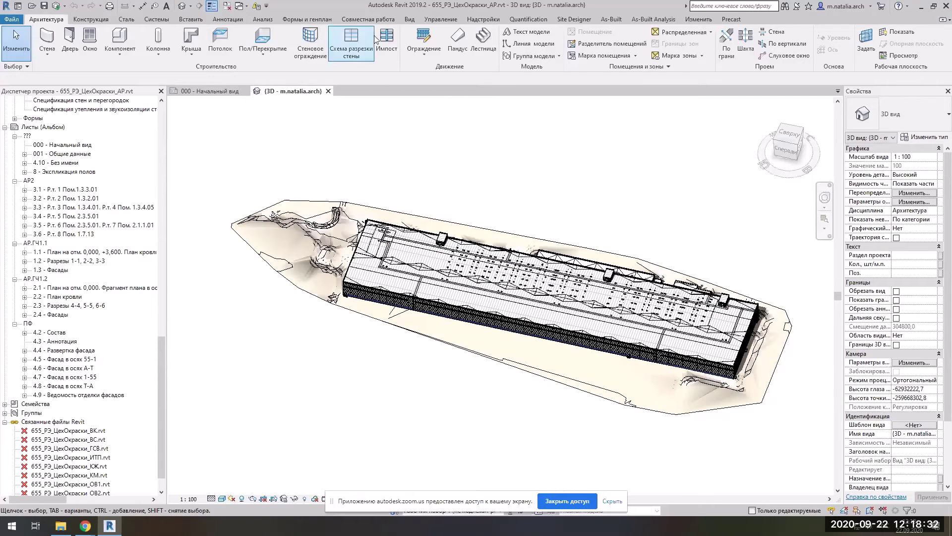
Check the views and sheets included in Набор 1 in the cloud publish settings, and save the settings.
{"action": "left_click", "coordinate": [377, 20]}
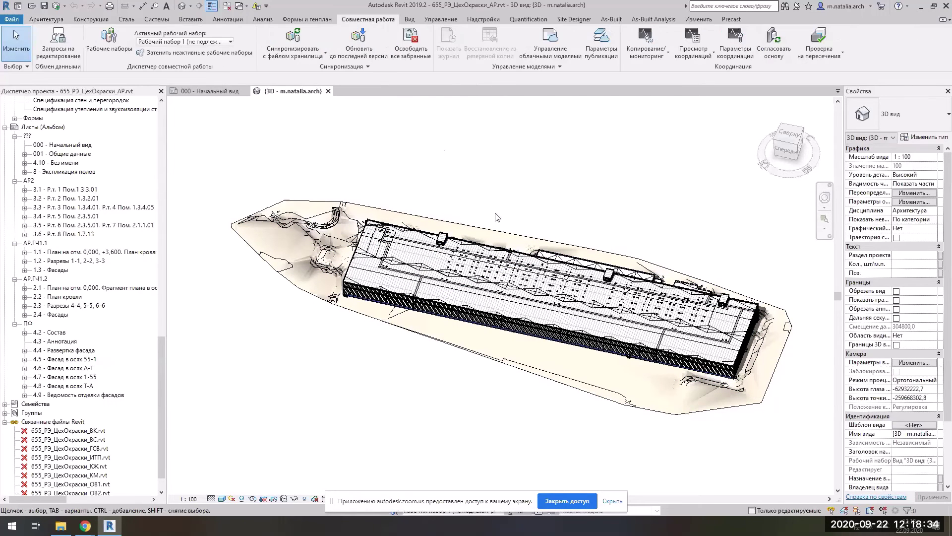
{"action": "left_click", "coordinate": [604, 62]}
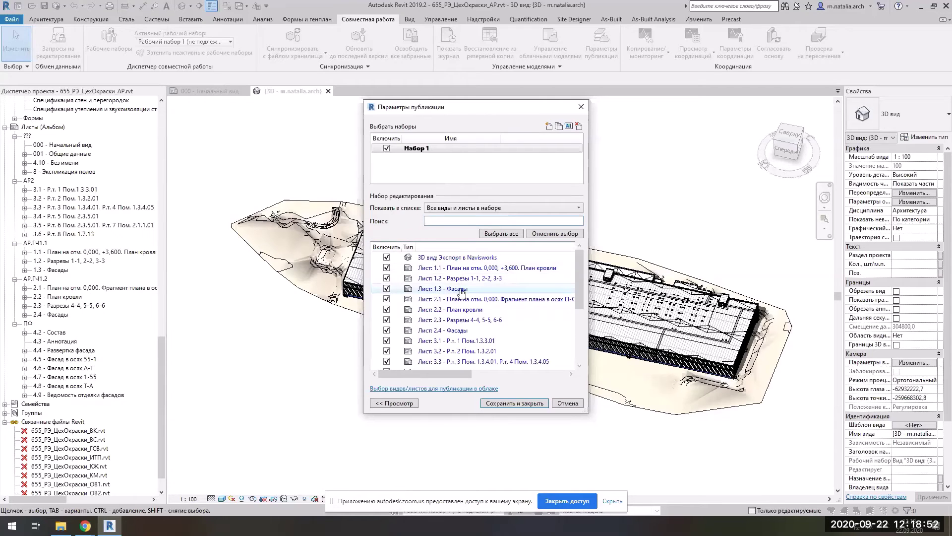
{"action": "left_click_drag", "start_coordinate": [580, 288], "coordinate": [581, 363]}
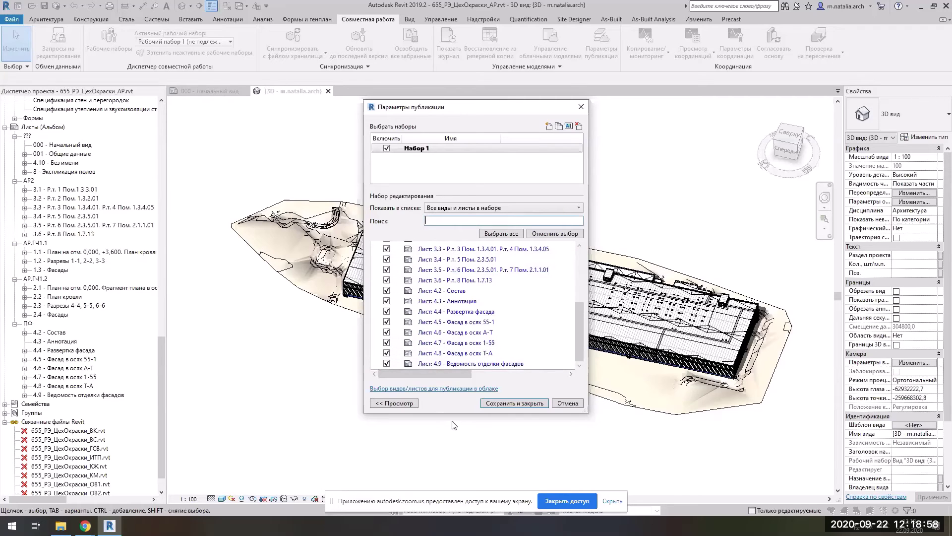
{"action": "left_click", "coordinate": [510, 403]}
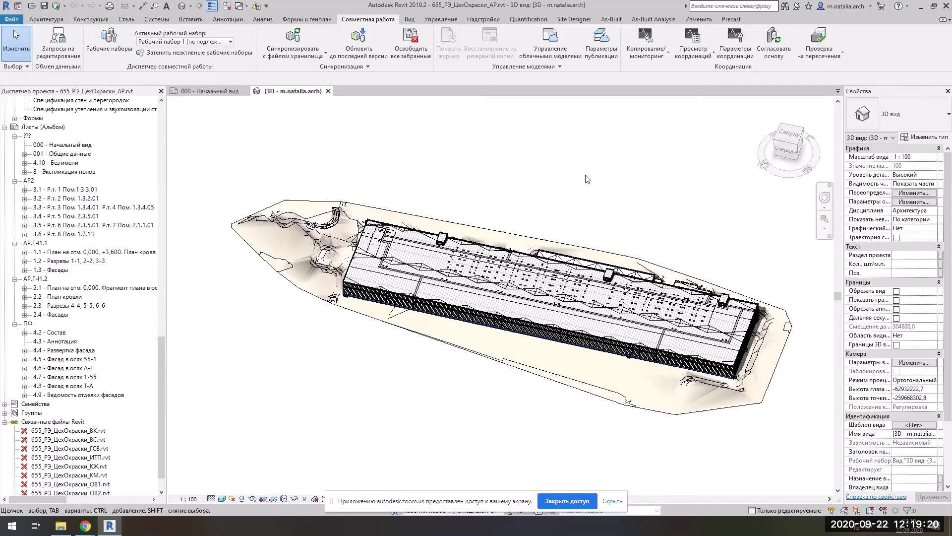
Publish the 655_РЭ_ЦехОкраски_АР model from Revit's home screen to the BIM 360 project Здание окрасочного цеха с АБК.
{"action": "left_click", "coordinate": [18, 7]}
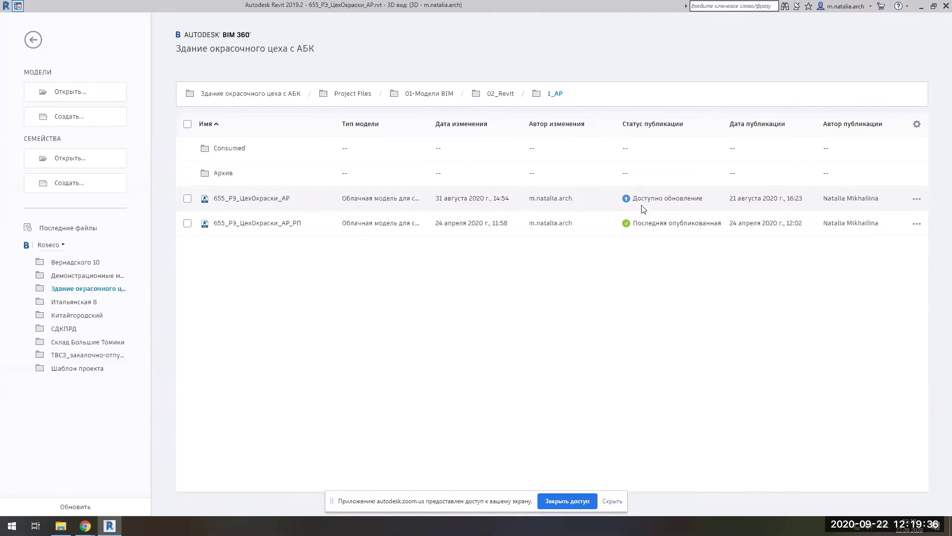
{"action": "left_click", "coordinate": [188, 199]}
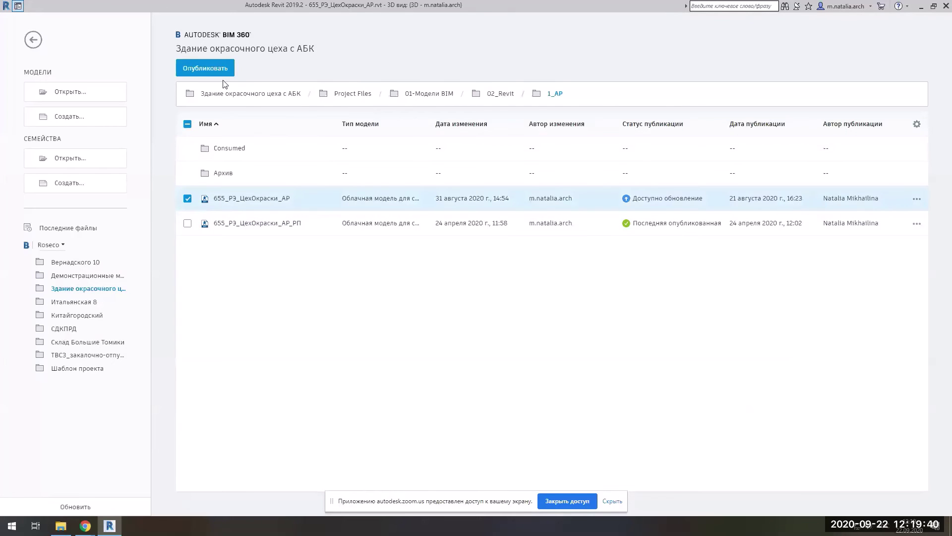
{"action": "left_click", "coordinate": [210, 59]}
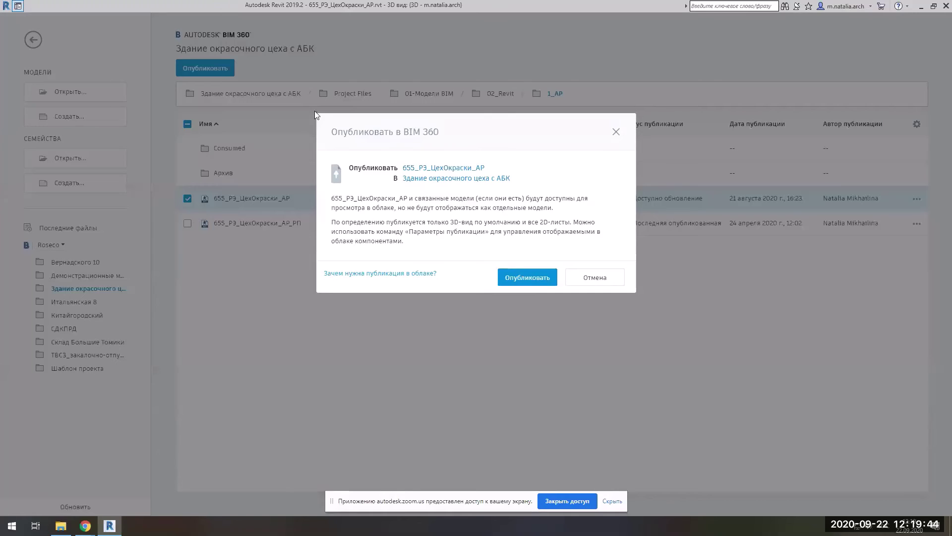
{"action": "left_click", "coordinate": [528, 277]}
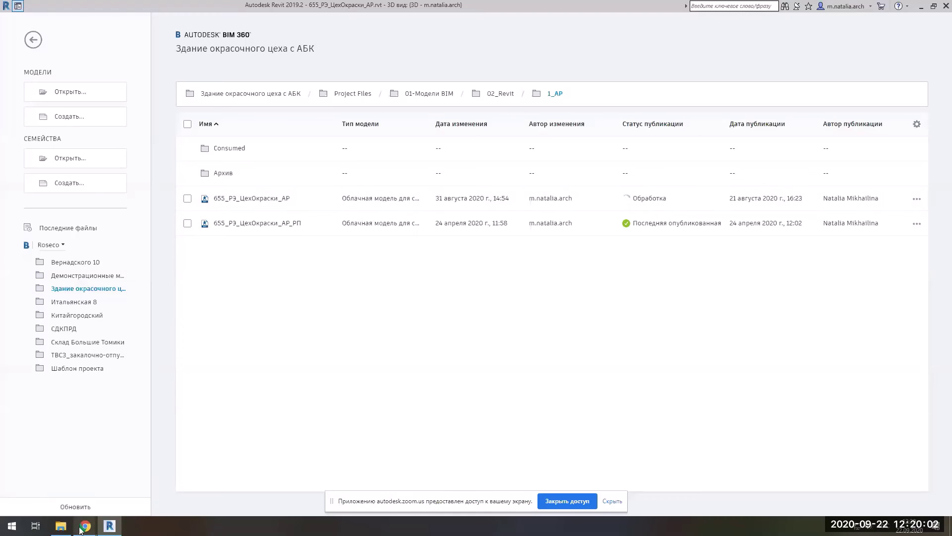
Check the publishing progress of 655_РЭ_ЦехОкраски_АР in BIM 360 Document Management and Revit, and refresh the 1_АР folder page.
{"action": "mouse_move", "coordinate": [85, 530]}
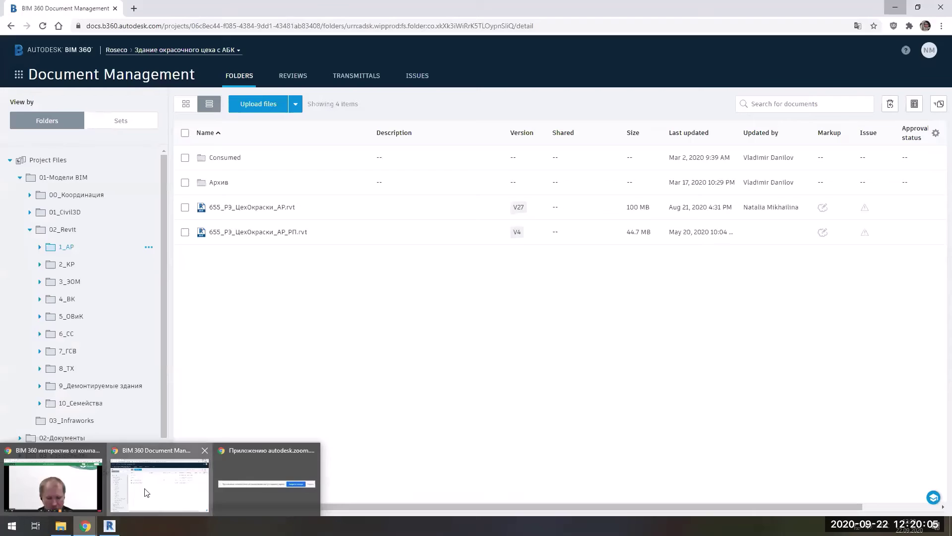
{"action": "left_click", "coordinate": [146, 492]}
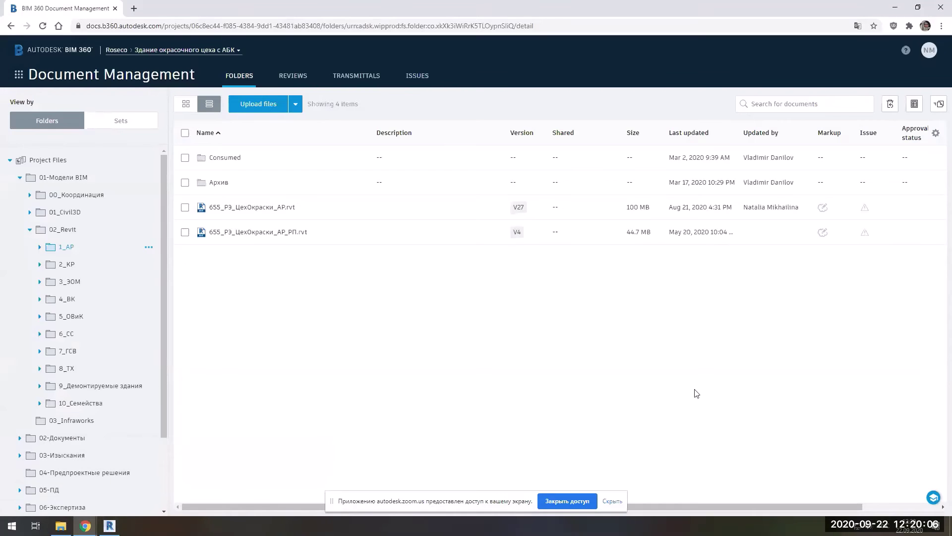
{"action": "left_click", "coordinate": [109, 525]}
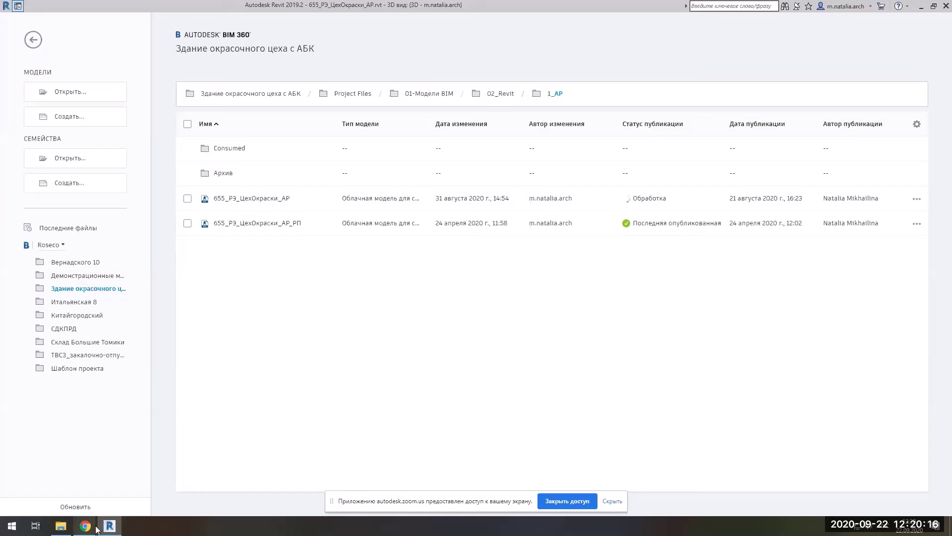
{"action": "mouse_move", "coordinate": [96, 529]}
{"action": "left_click", "coordinate": [151, 498]}
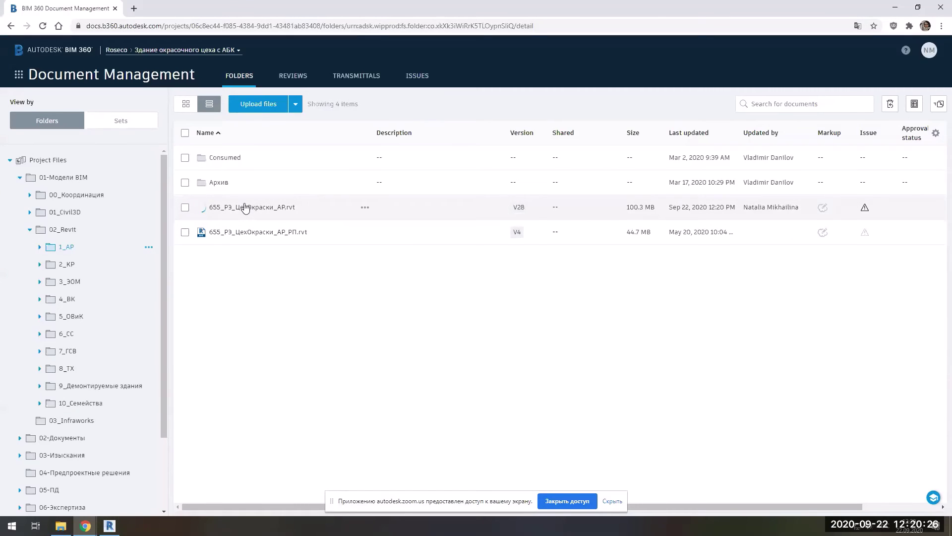
{"action": "left_click", "coordinate": [43, 26]}
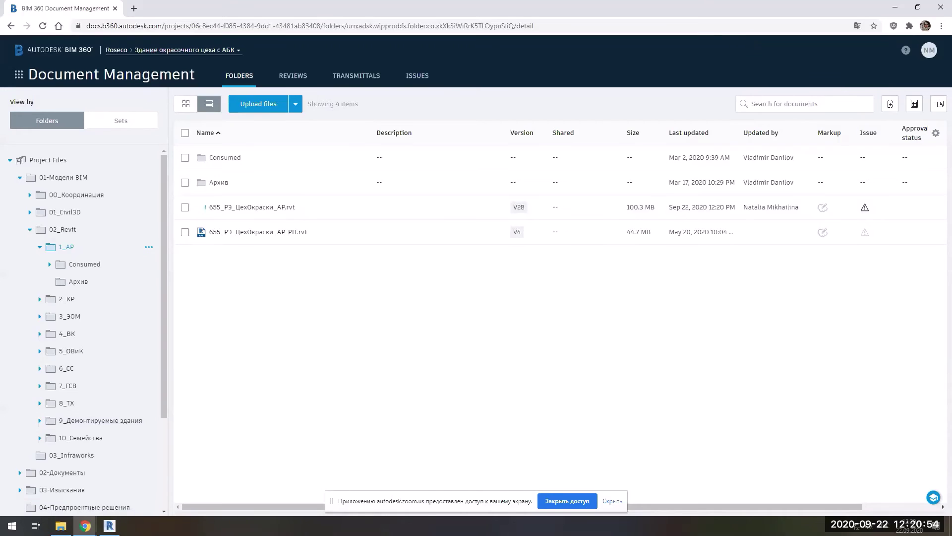
Compare the BIM 360 Roseco project folders in File Explorer with Revit's cloud project list, placing the Explorer window over Revit.
{"action": "left_click", "coordinate": [64, 532]}
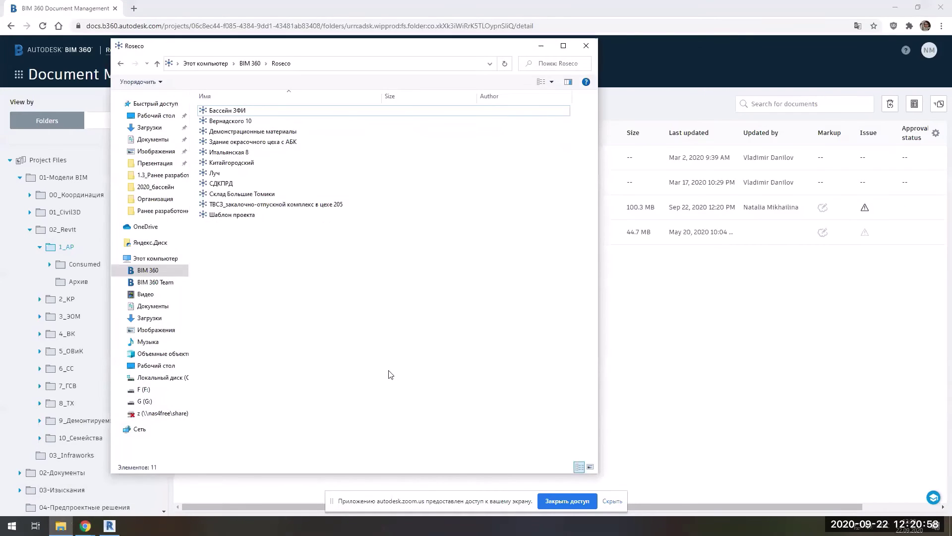
{"action": "left_click_drag", "start_coordinate": [440, 50], "coordinate": [639, 187]}
{"action": "left_click", "coordinate": [110, 526]}
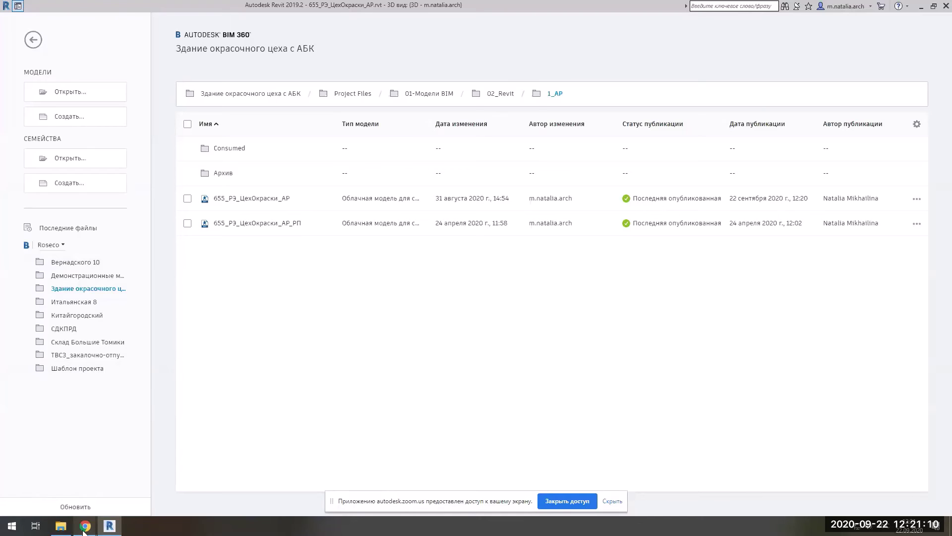
{"action": "left_click", "coordinate": [61, 526]}
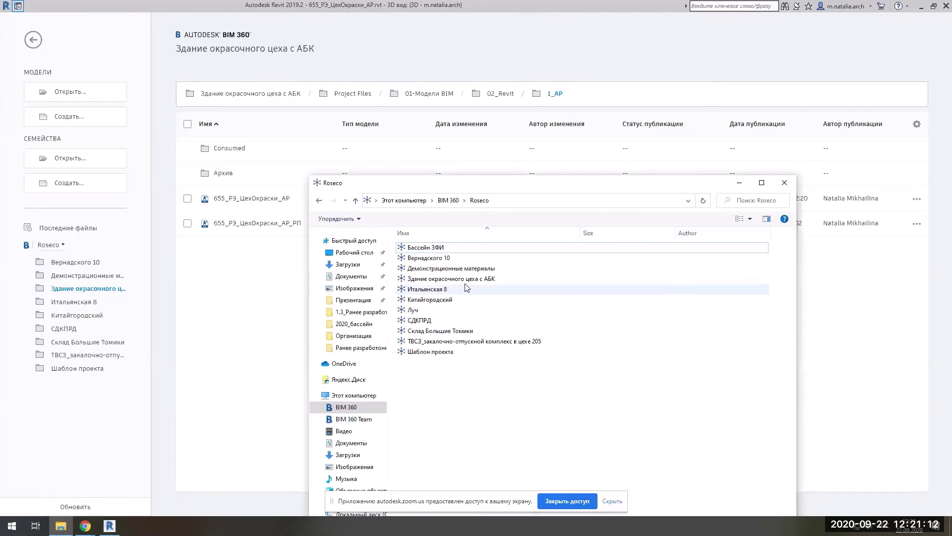
{"action": "left_click_drag", "start_coordinate": [459, 189], "coordinate": [460, 116]}
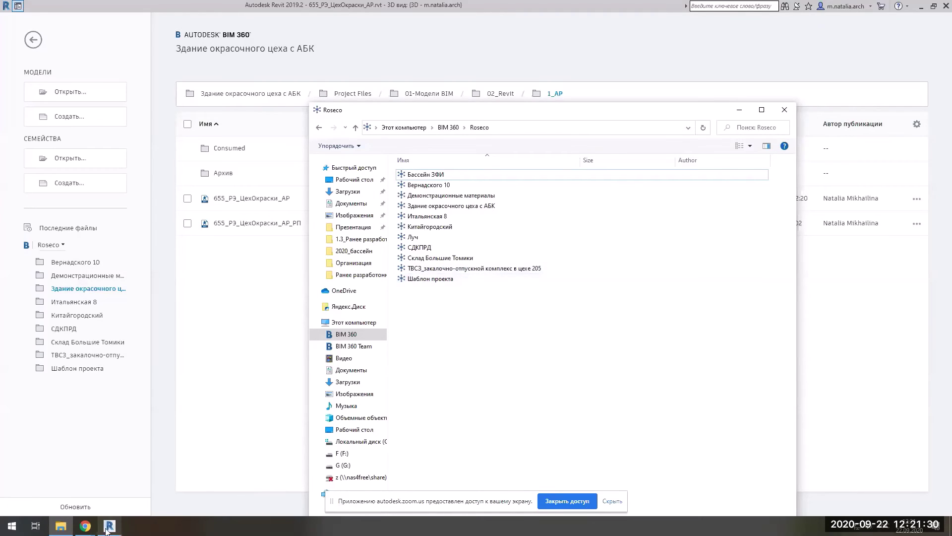
Switch to the Zoom meeting in Chrome and stop sharing the screen.
{"action": "left_click", "coordinate": [85, 526]}
{"action": "left_click", "coordinate": [82, 493]}
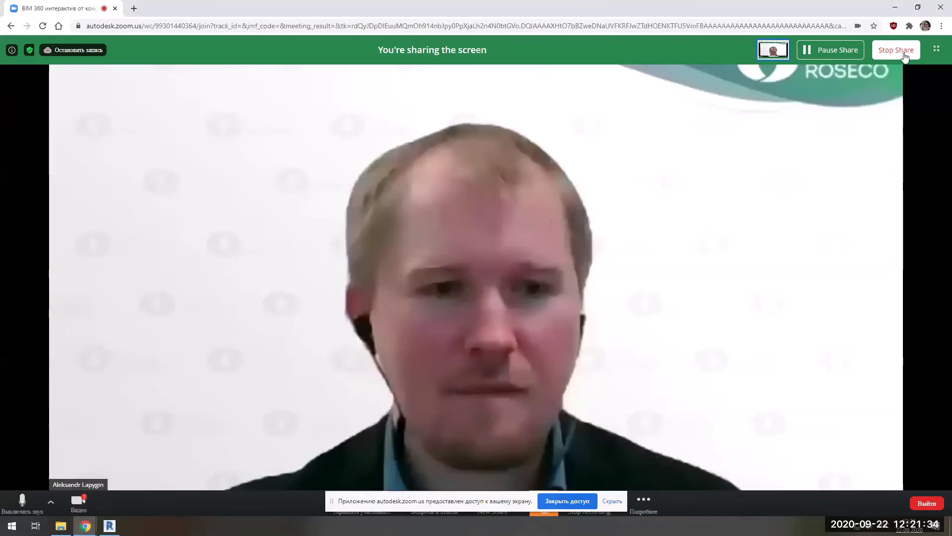
{"action": "left_click", "coordinate": [896, 49]}
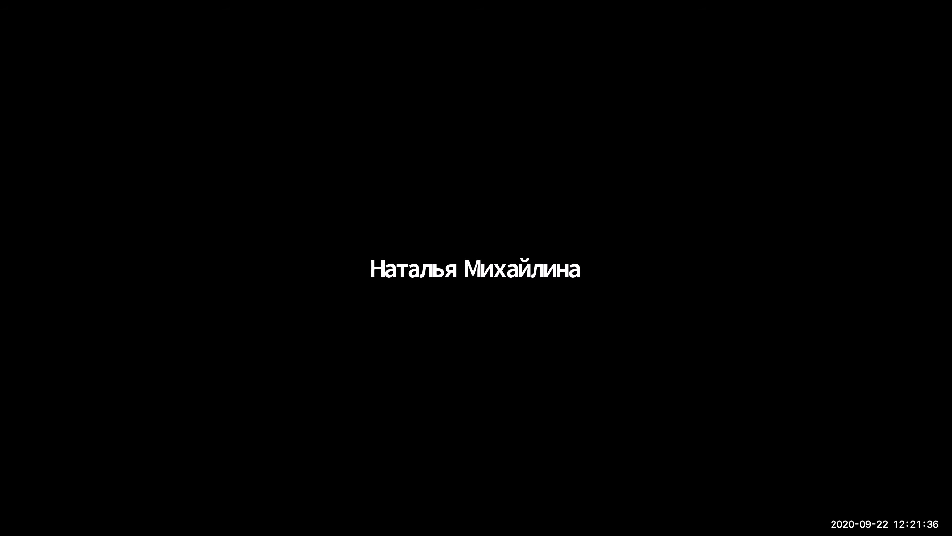
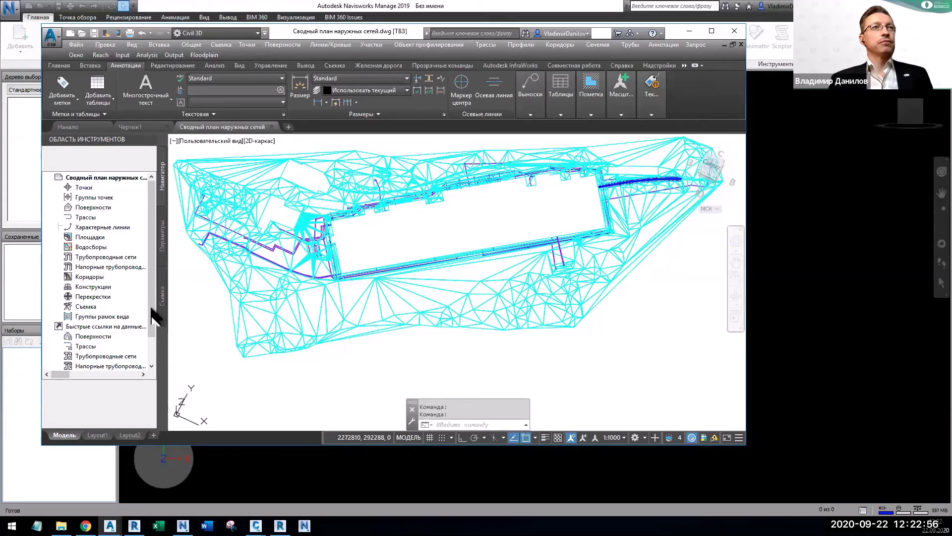
List the pipe networks under the data shortcuts of Сводный план наружных сетей.dwg and look through their source file names.
{"action": "scroll", "coordinate": [152, 337], "scroll_direction": "down", "scroll_amount": 1}
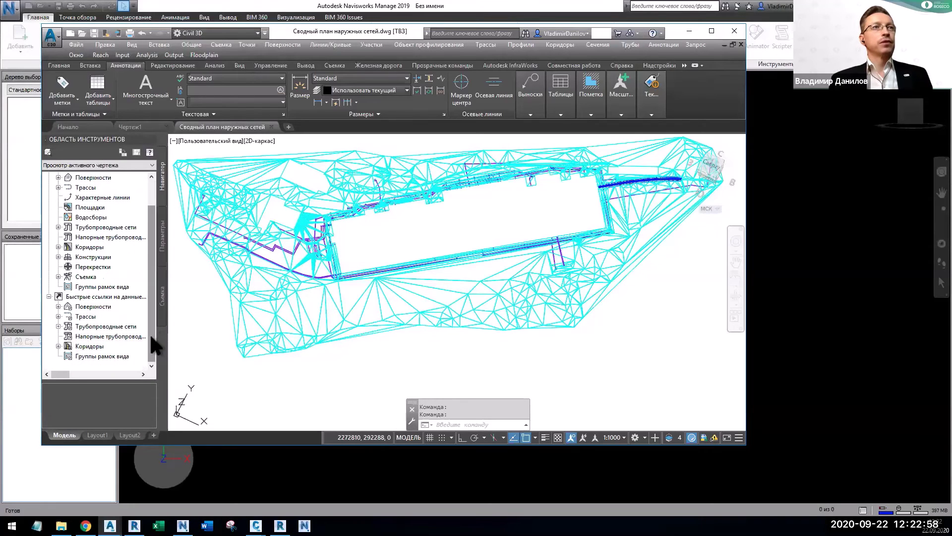
{"action": "left_click", "coordinate": [83, 326]}
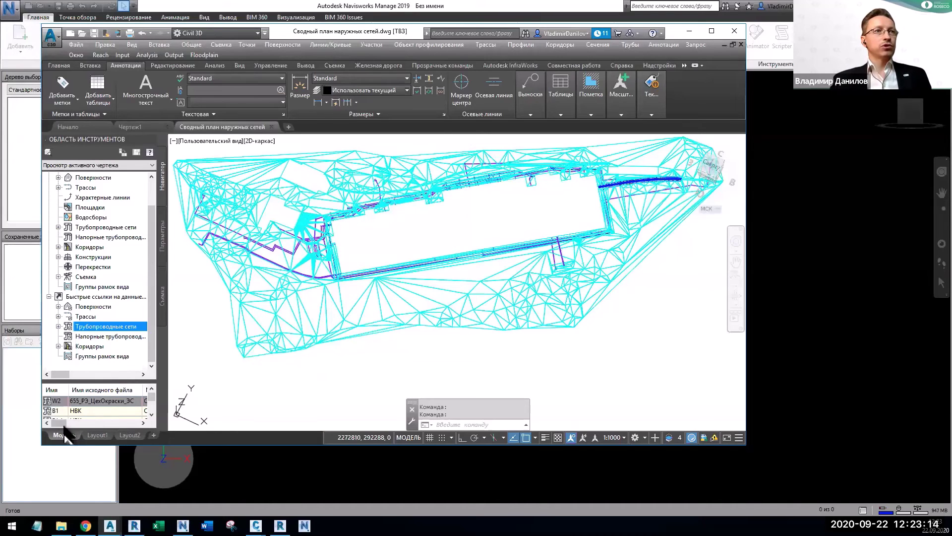
{"action": "mouse_move", "coordinate": [64, 426]}
{"action": "left_mouse_down"}
{"action": "mouse_move", "coordinate": [114, 419]}
{"action": "mouse_move", "coordinate": [99, 431]}
{"action": "mouse_move", "coordinate": [57, 425]}
{"action": "left_mouse_up"}
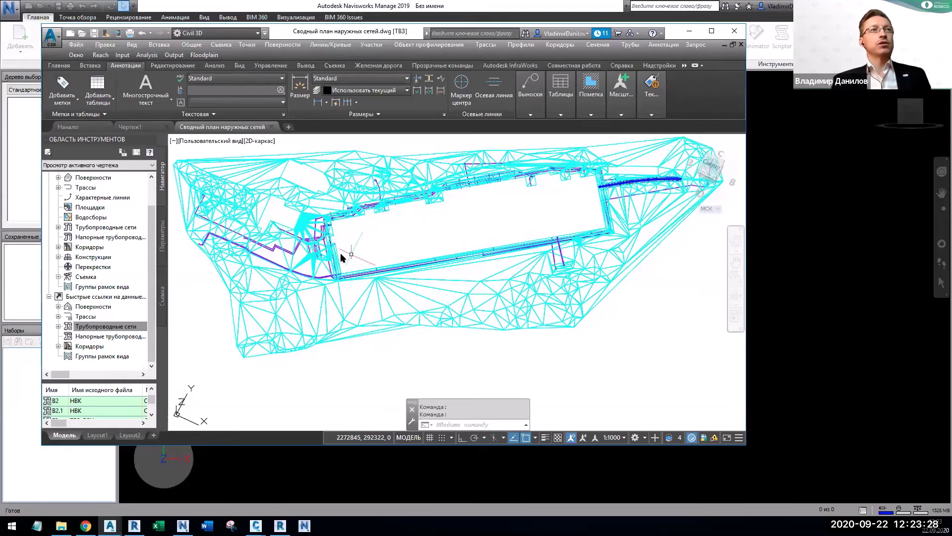
Show Civil 3D 2019's start page, then switch to Civil 3D 2020 and browse the BIM 360 folder 01_Civil3D of Здание окрасочного цеха с АБК.
{"action": "left_click", "coordinate": [72, 127]}
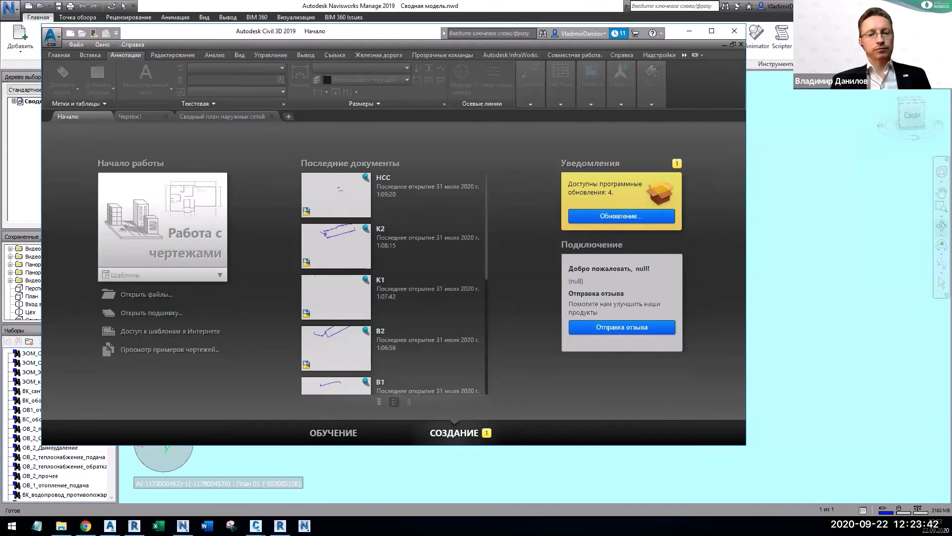
{"action": "left_click", "coordinate": [256, 525]}
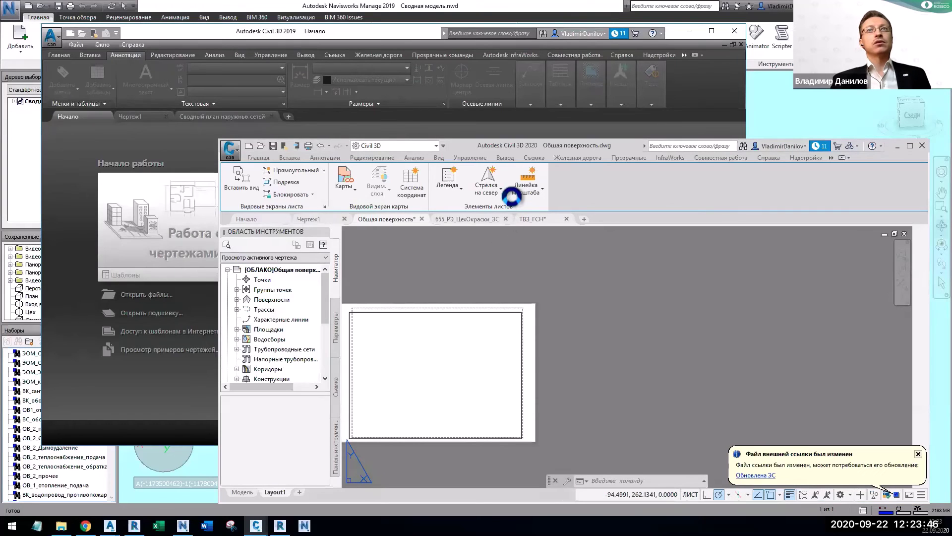
{"action": "left_click_drag", "start_coordinate": [513, 144], "coordinate": [503, 112]}
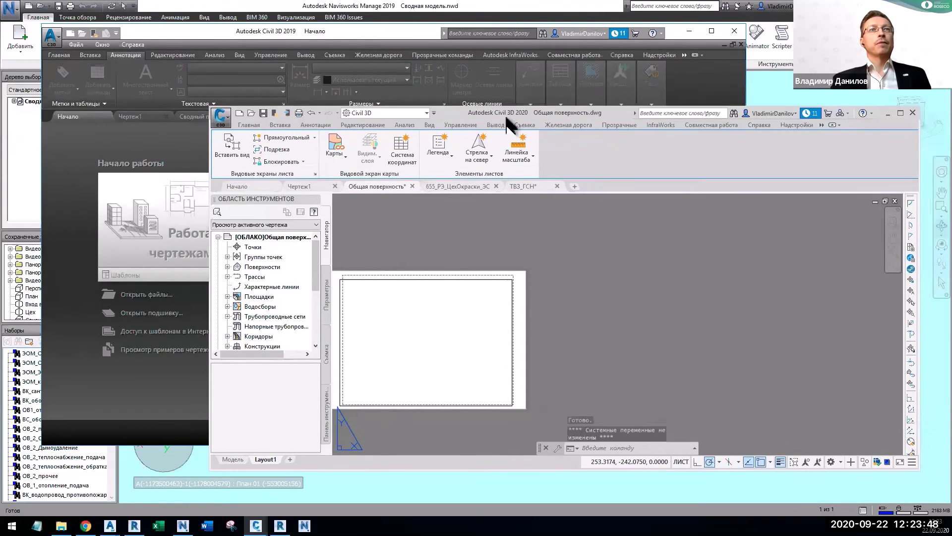
{"action": "left_click", "coordinate": [240, 187]}
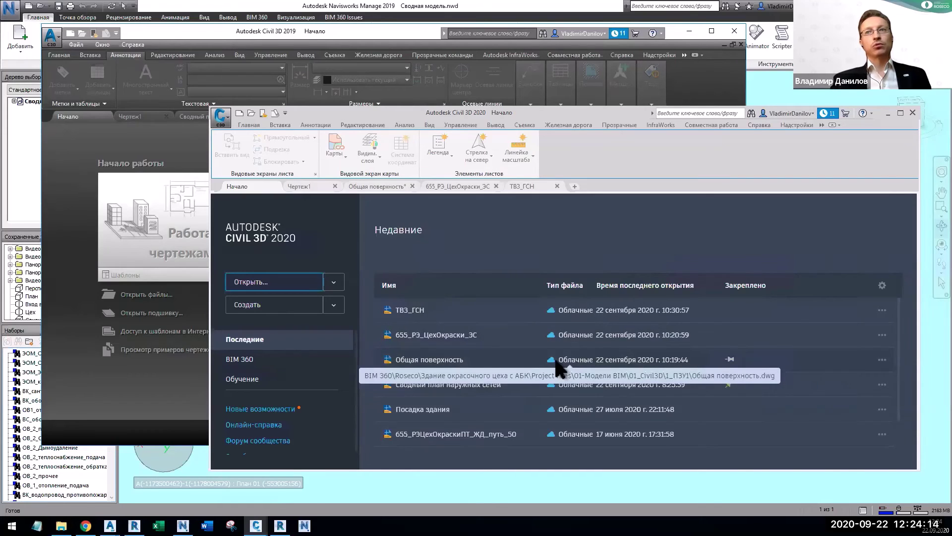
{"action": "left_click", "coordinate": [253, 364]}
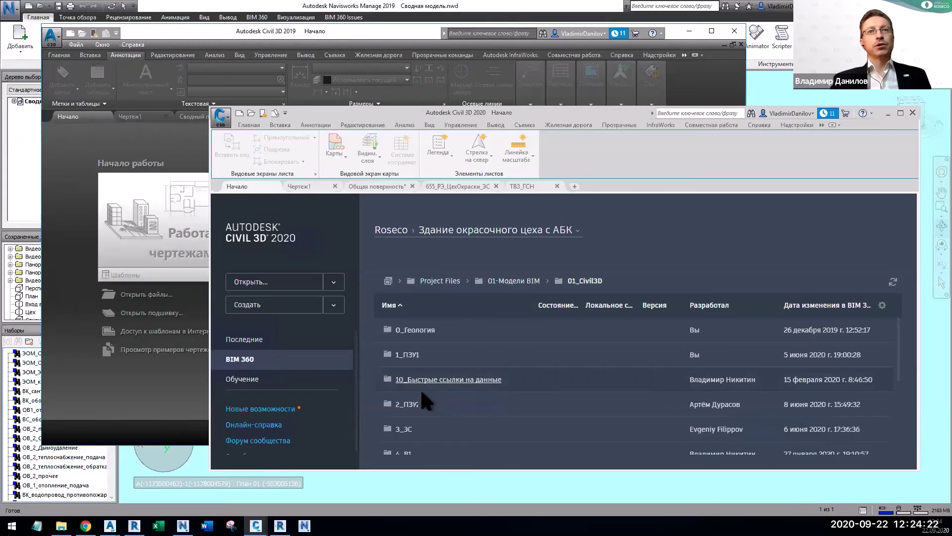
{"action": "scroll", "coordinate": [420, 388], "scroll_direction": "down", "scroll_amount": 3}
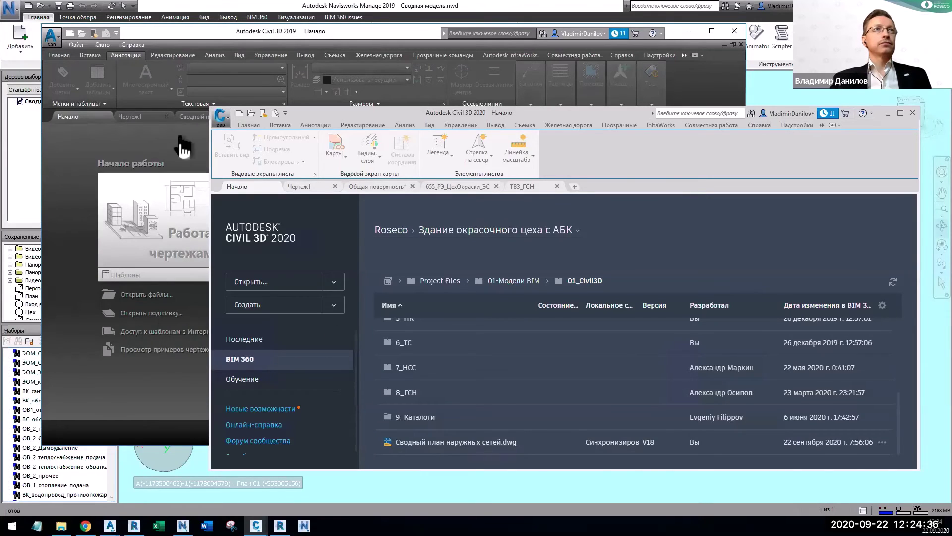
{"action": "mouse_move", "coordinate": [189, 118]}
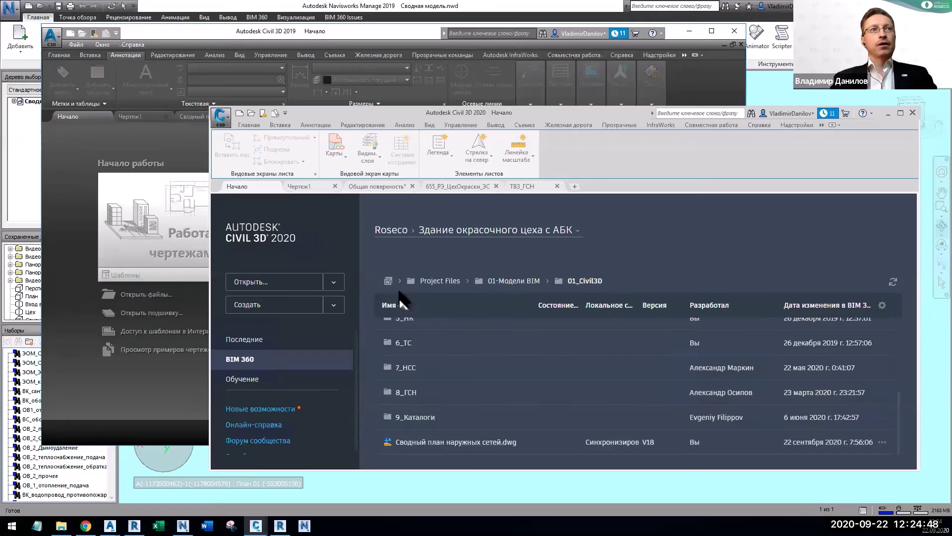
{"action": "key", "text": "ctrl+super+Left"}
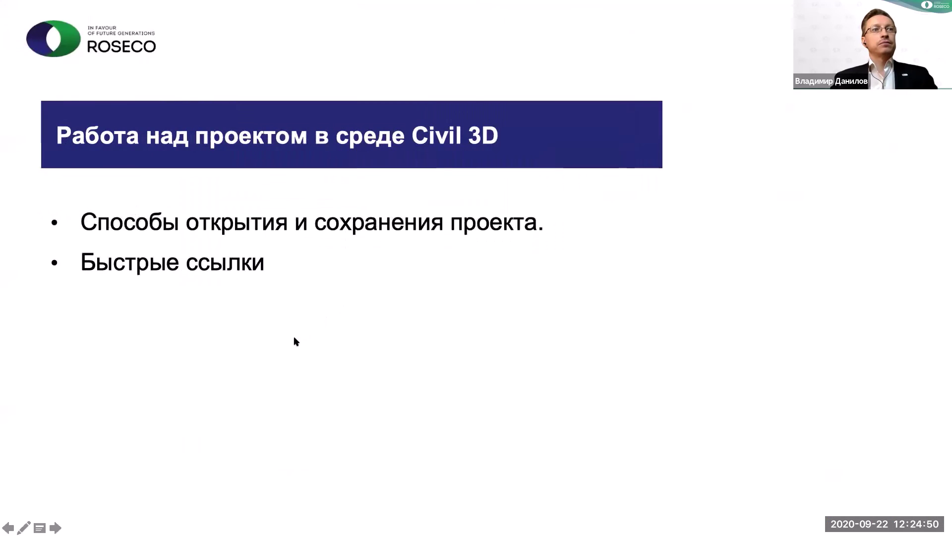
{"action": "key", "text": "Right"}
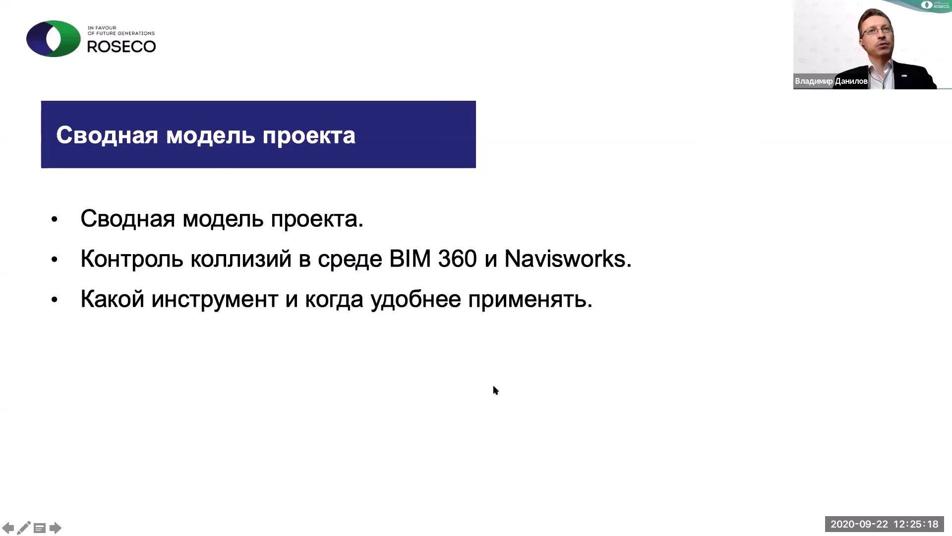
{"action": "key", "text": "ctrl+super+Right"}
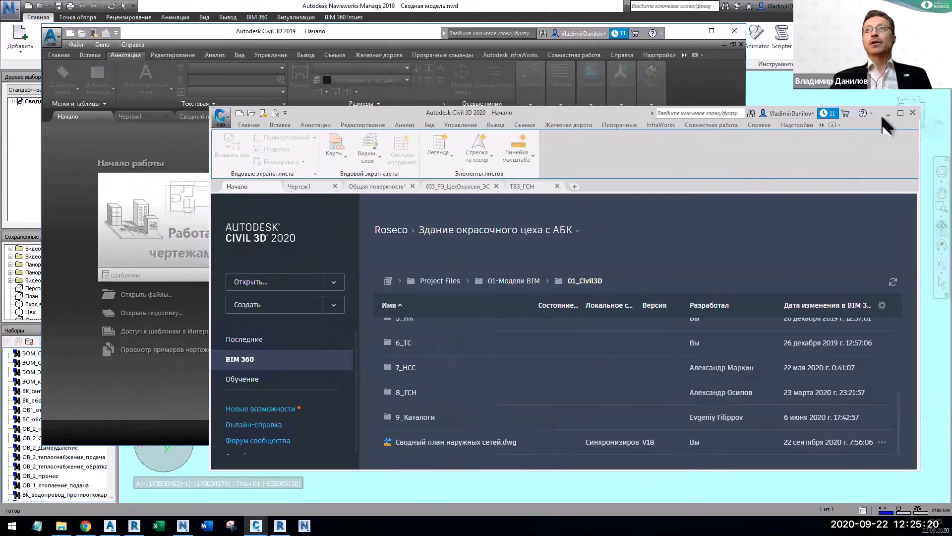
Minimize the Civil 3D 2020 and 2019 windows to bring up Сводная модель.nwd in Navisworks Manage.
{"action": "left_click", "coordinate": [888, 114]}
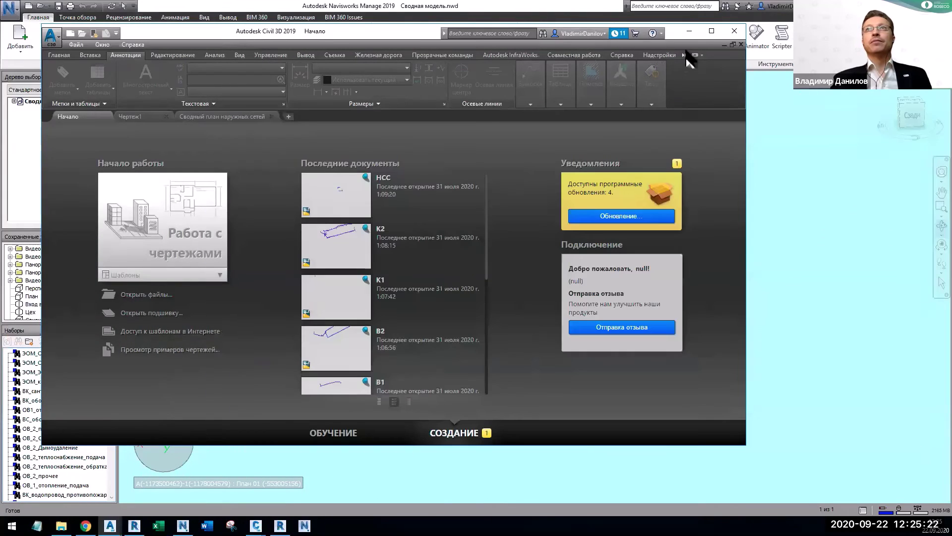
{"action": "left_click", "coordinate": [724, 45]}
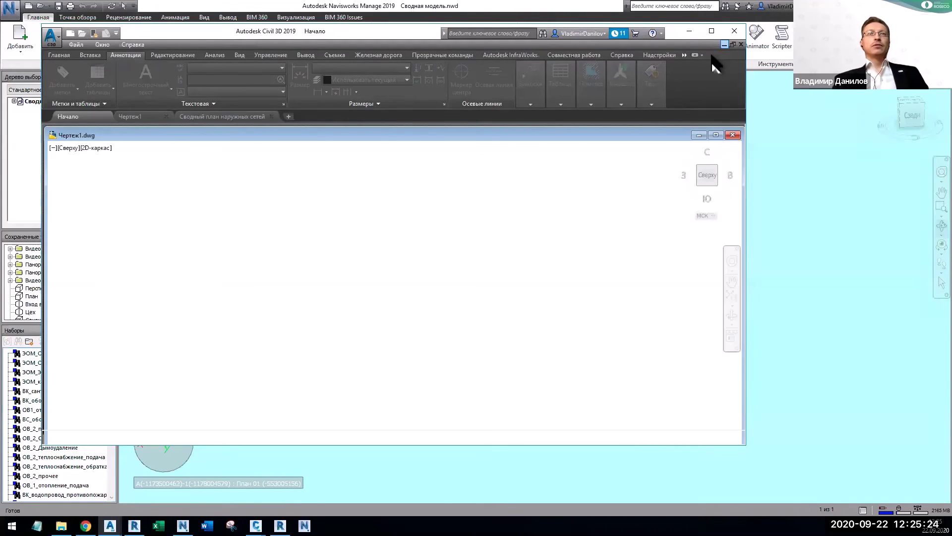
{"action": "left_click", "coordinate": [691, 31]}
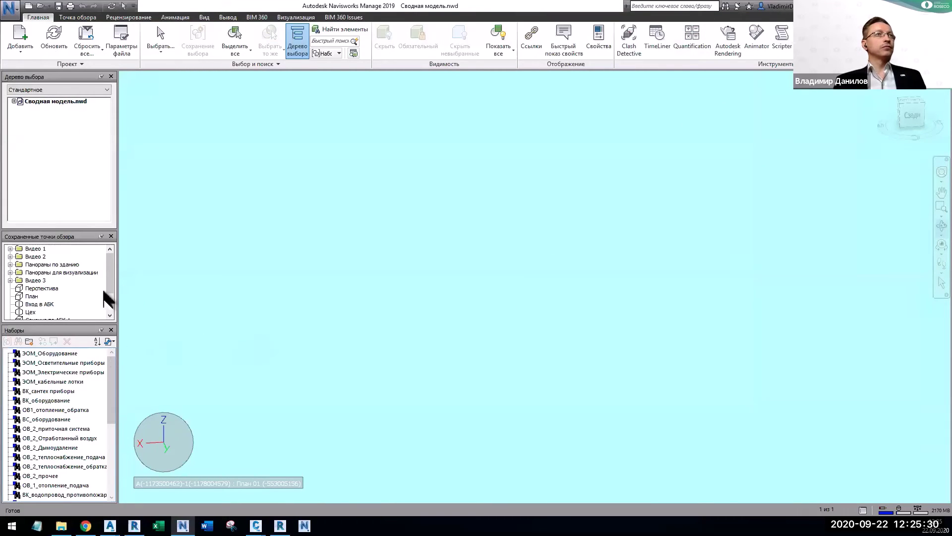
Show the combined model from the saved viewpoint Перспектива.
{"action": "left_click", "coordinate": [46, 289]}
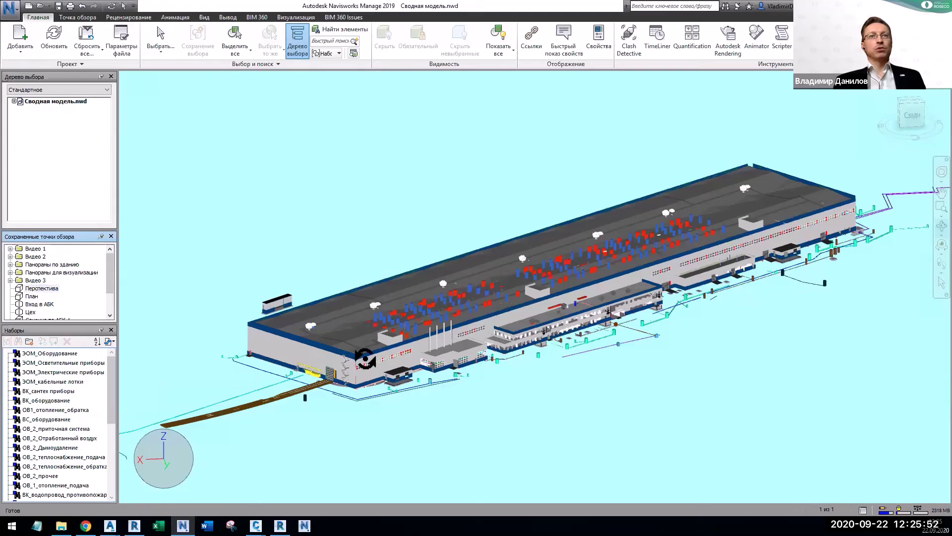
{"action": "left_click_drag", "start_coordinate": [365, 357], "coordinate": [366, 358]}
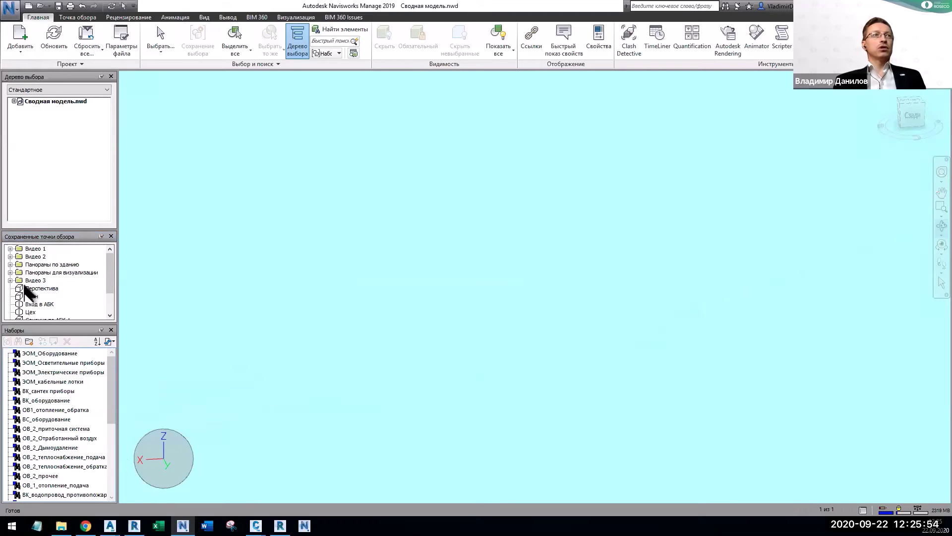
{"action": "left_click", "coordinate": [32, 289]}
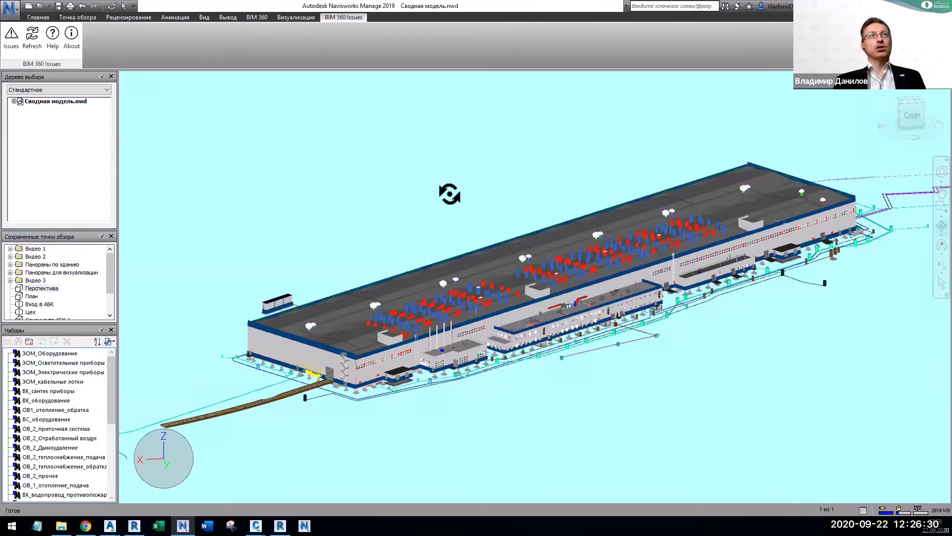
Open the BIM 360 issues list, examine issue #272 Нестыковска ГСН с ГСВ in the model, and return to the list.
{"action": "left_click", "coordinate": [13, 38]}
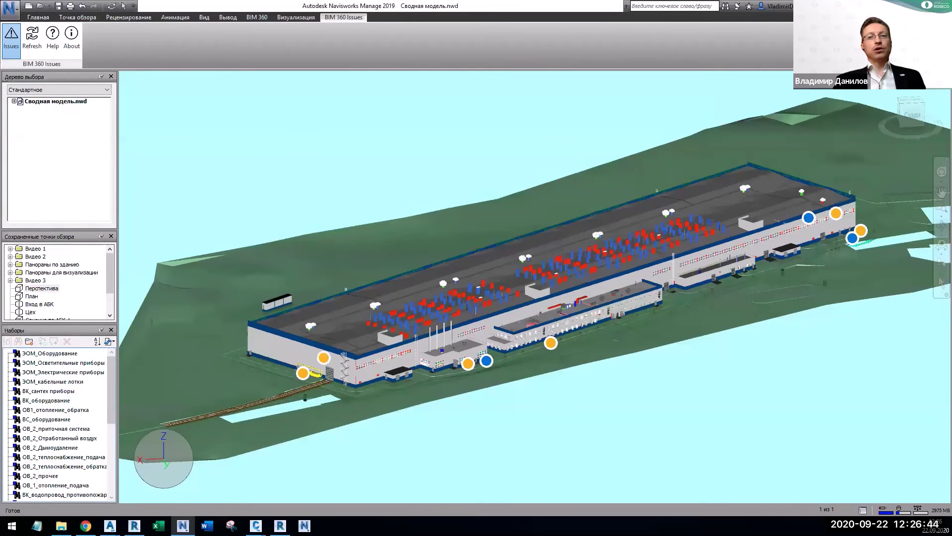
{"action": "left_click_drag", "start_coordinate": [200, 68], "coordinate": [285, 100]}
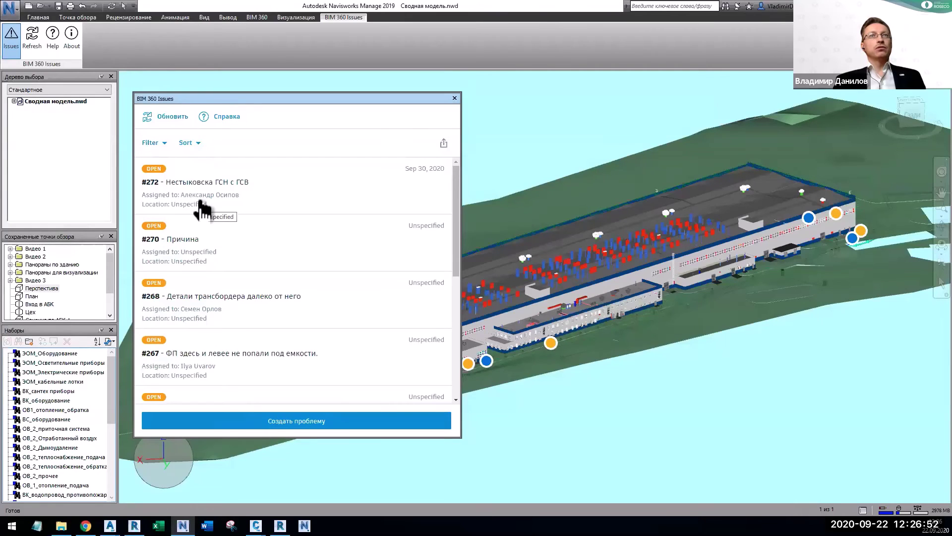
{"action": "left_click", "coordinate": [221, 198]}
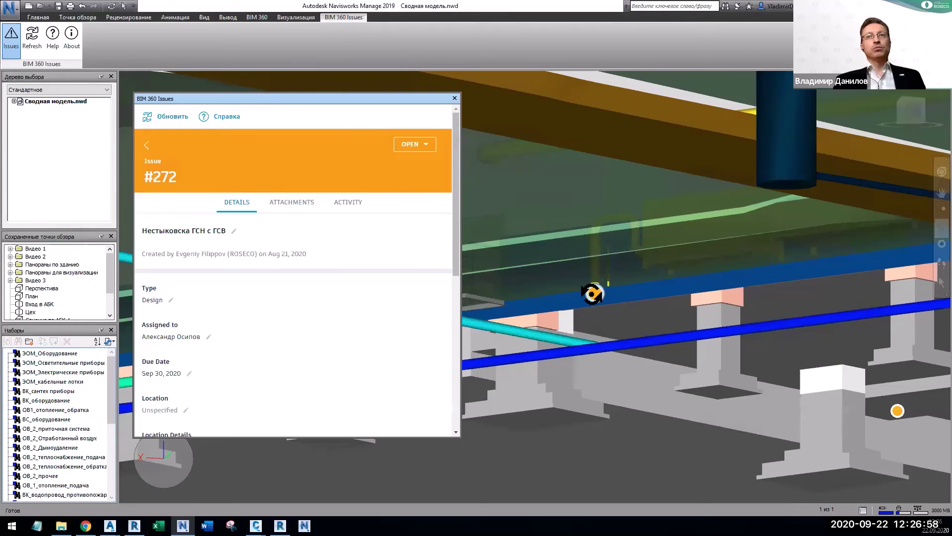
{"action": "scroll", "coordinate": [597, 318], "scroll_direction": "down", "scroll_amount": 2}
{"action": "scroll", "coordinate": [598, 316], "scroll_direction": "down", "scroll_amount": 5}
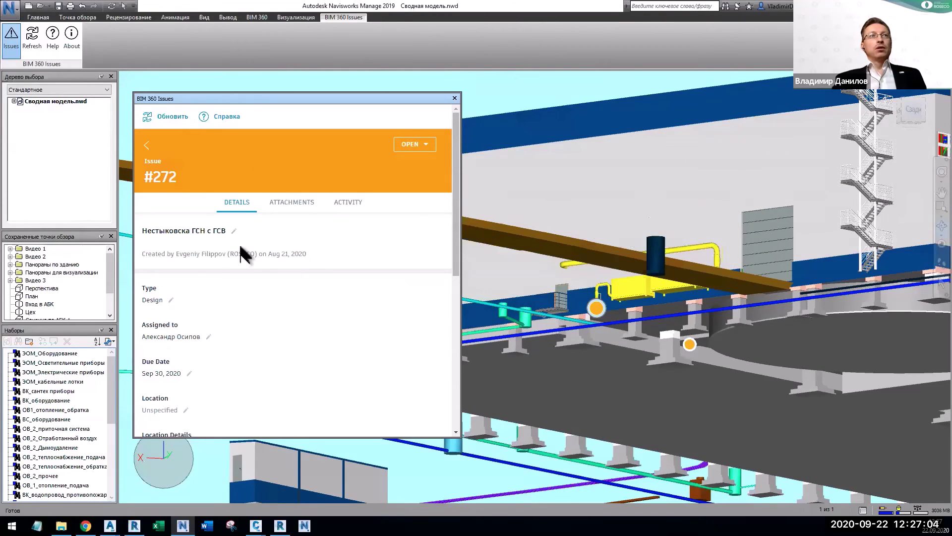
{"action": "left_click", "coordinate": [146, 145]}
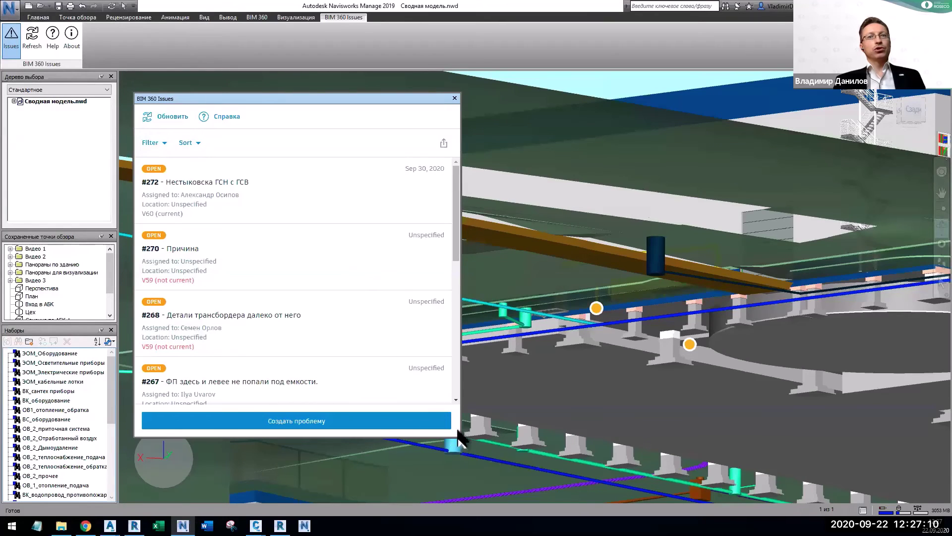
Narrow the issues window, pin a new issue on the model to review its form, and close it without creating the issue.
{"action": "left_click_drag", "start_coordinate": [458, 437], "coordinate": [317, 438]}
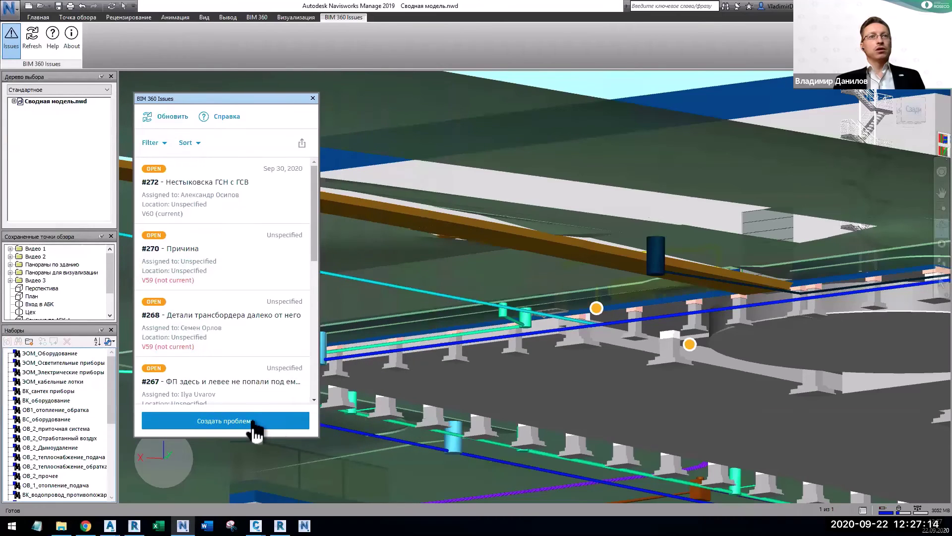
{"action": "left_click", "coordinate": [223, 421]}
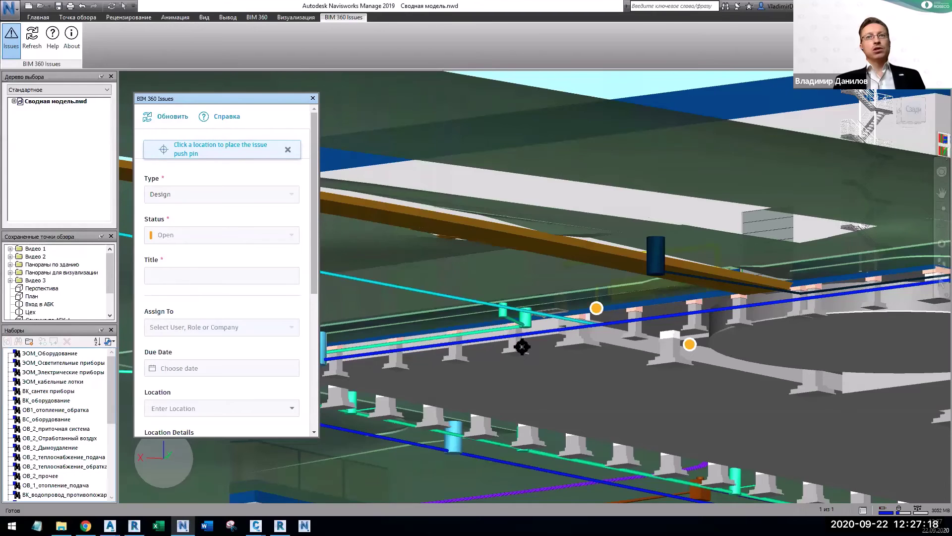
{"action": "scroll", "coordinate": [521, 353], "scroll_direction": "up", "scroll_amount": 2}
{"action": "scroll", "coordinate": [490, 352], "scroll_direction": "down", "scroll_amount": 3}
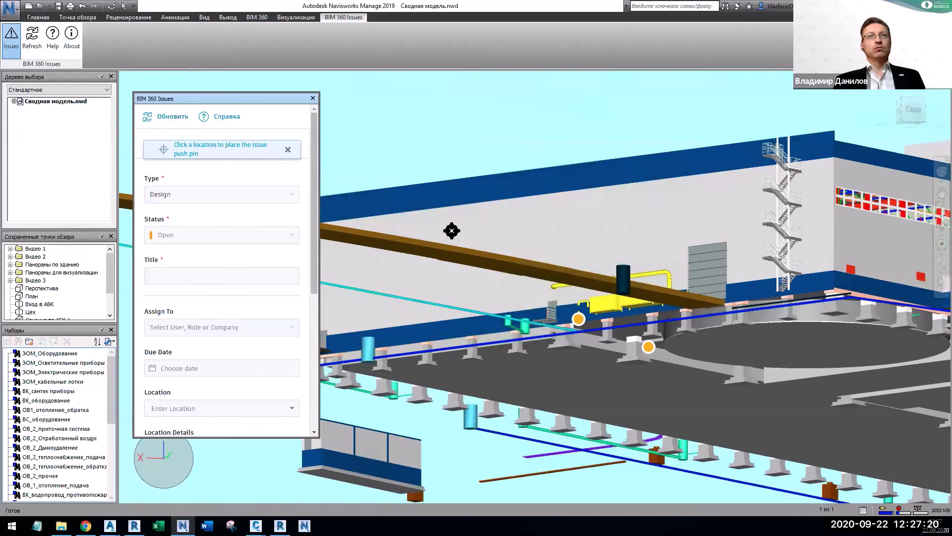
{"action": "scroll", "coordinate": [633, 273], "scroll_direction": "up", "scroll_amount": 2}
{"action": "left_click", "coordinate": [632, 272]}
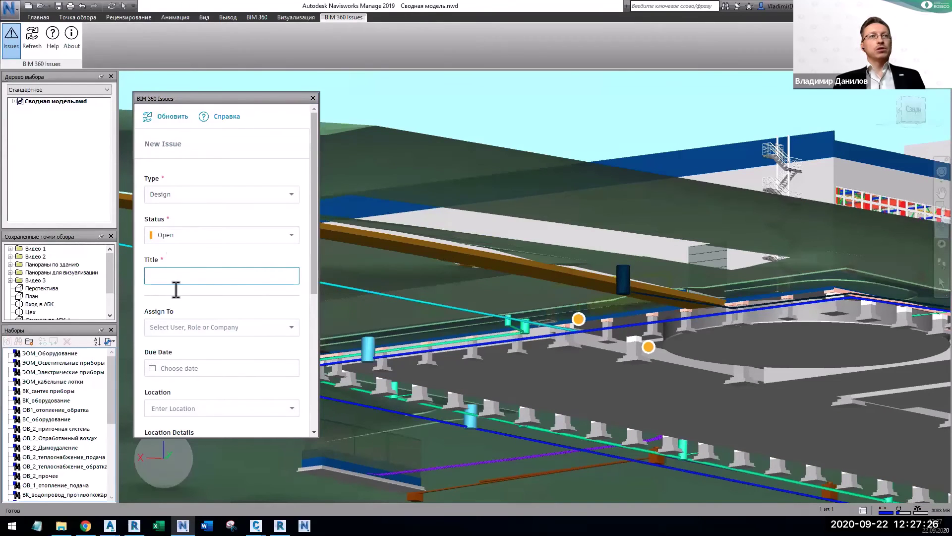
{"action": "scroll", "coordinate": [190, 320], "scroll_direction": "down", "scroll_amount": 5}
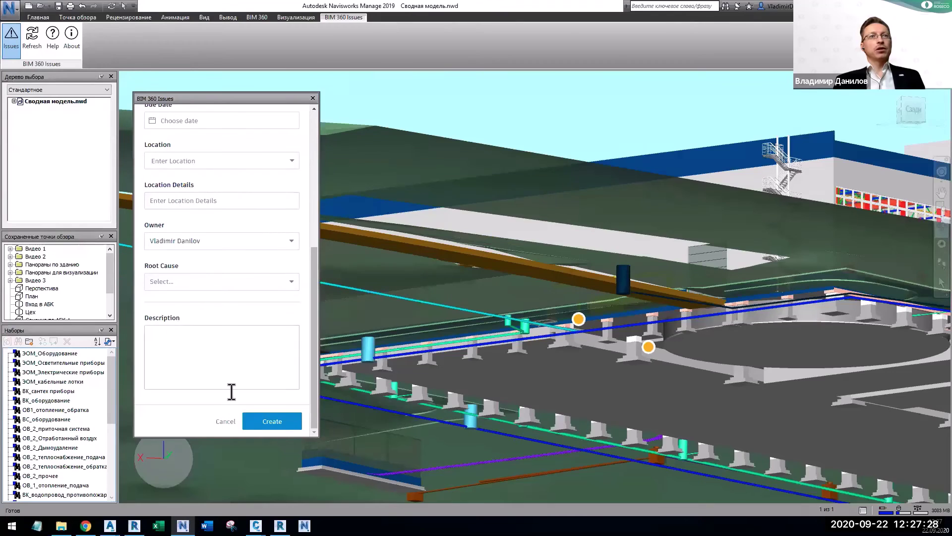
{"action": "scroll", "coordinate": [204, 330], "scroll_direction": "up", "scroll_amount": 5}
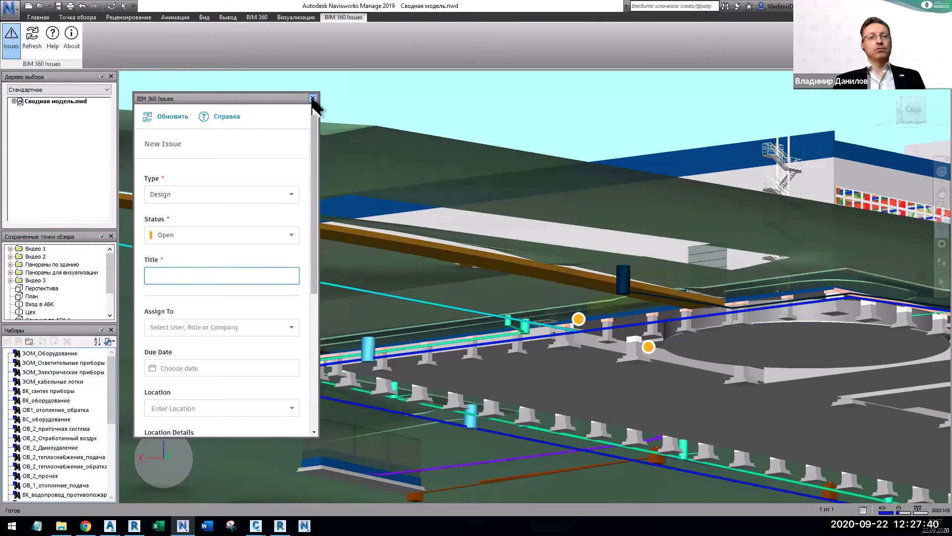
{"action": "left_click", "coordinate": [313, 99]}
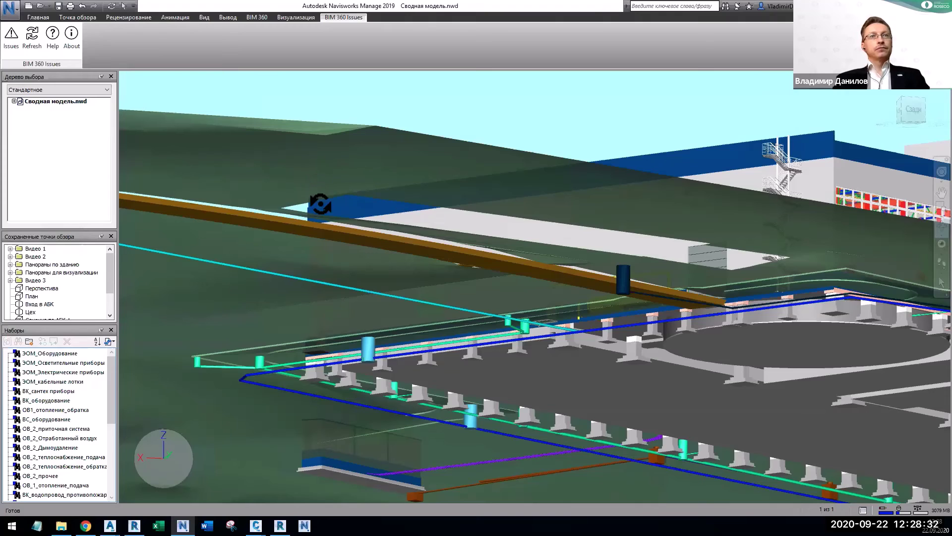
{"action": "key", "text": "alt+Tab"}
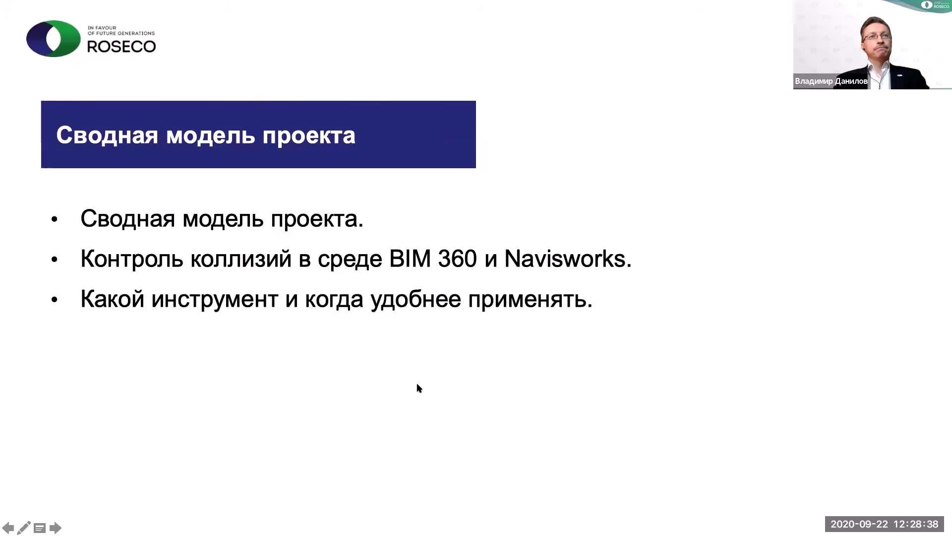
{"action": "left_click", "coordinate": [56, 527]}
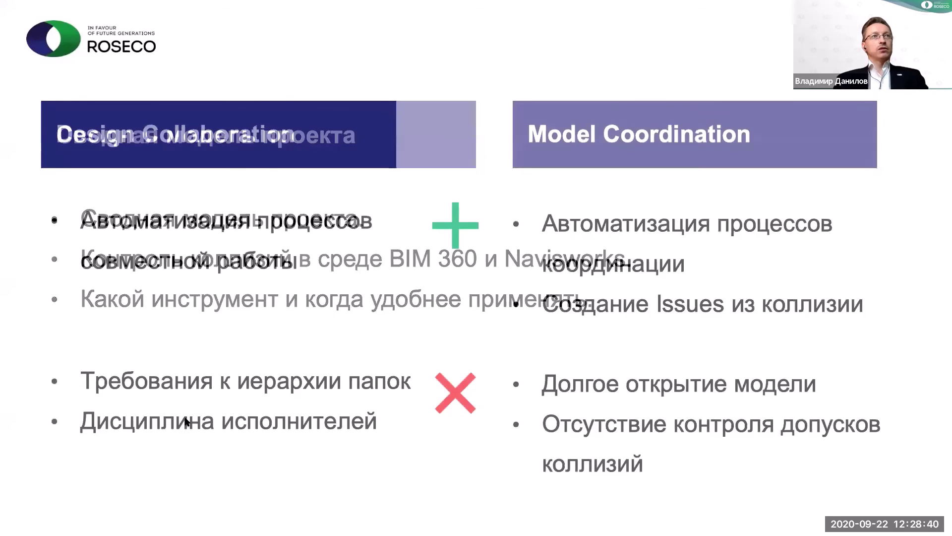
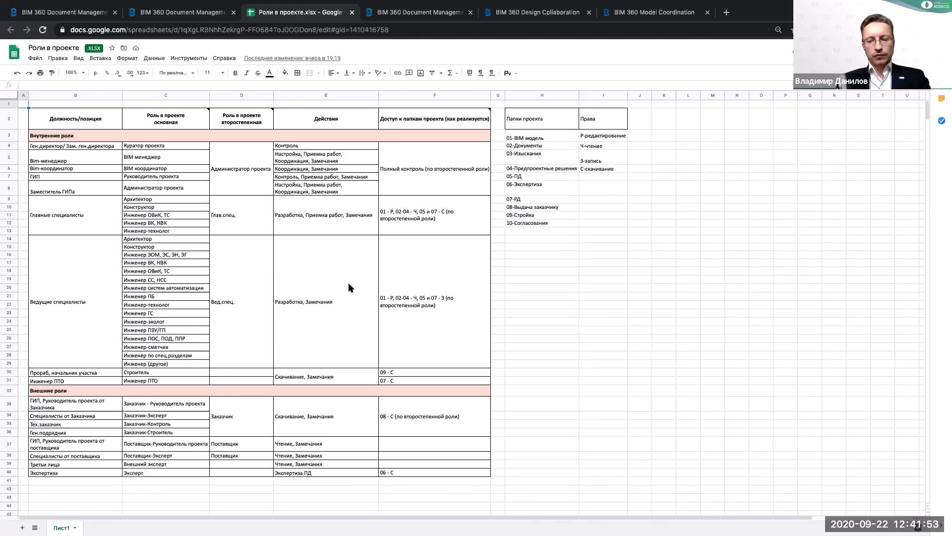
Enlarge the Роли в проекте spreadsheet and examine the BIM менеджер role and the Глав.спец. actions and folder access.
{"action": "key", "text": "ctrl+plus"}
{"action": "key", "text": "ctrl+plus"}
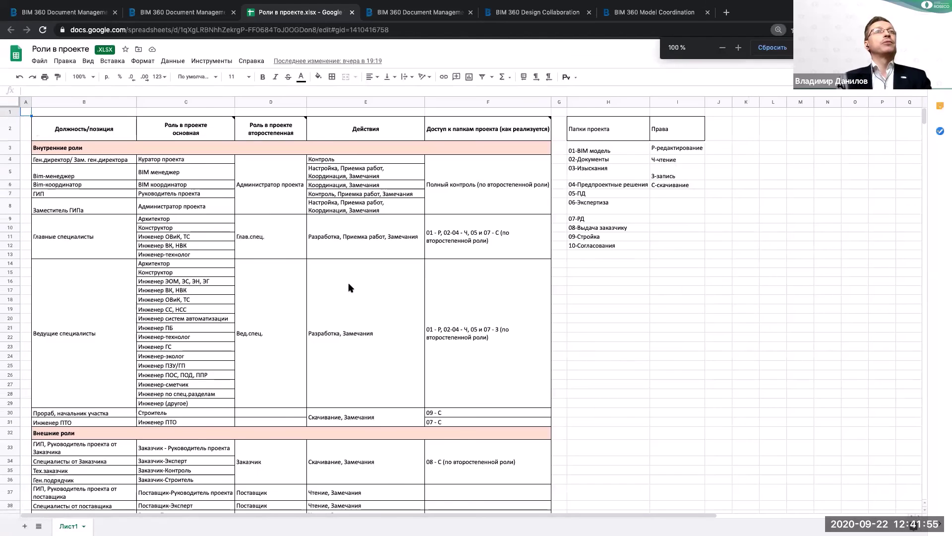
{"action": "key", "text": "ctrl+plus"}
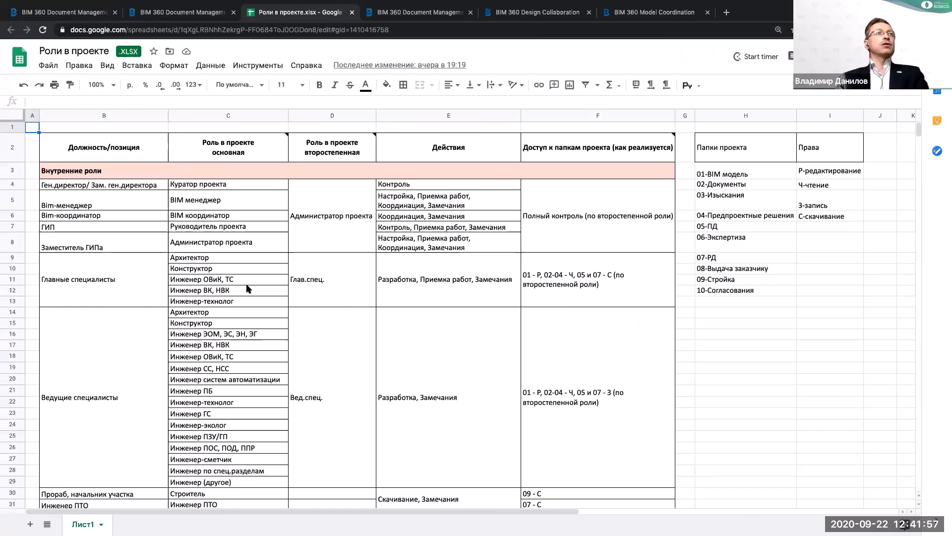
{"action": "left_click", "coordinate": [207, 205]}
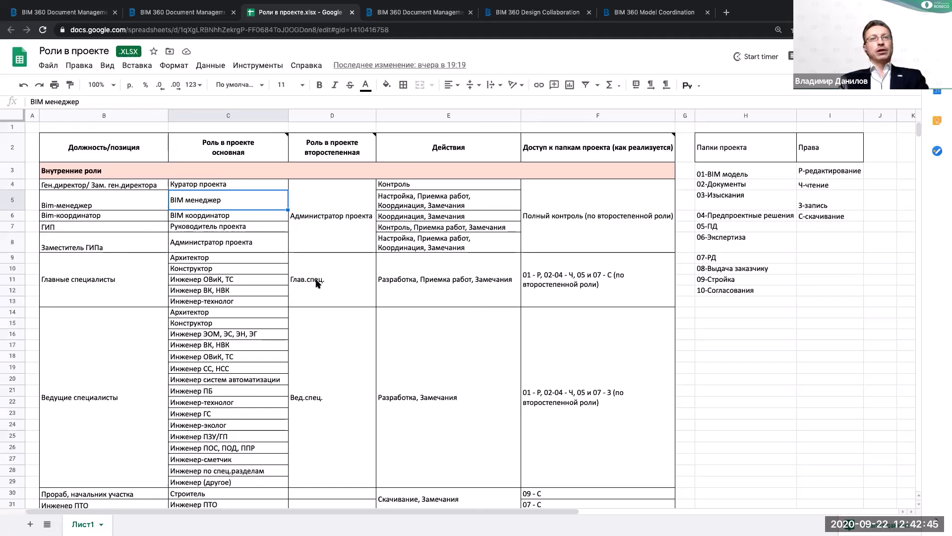
{"action": "left_click", "coordinate": [452, 285]}
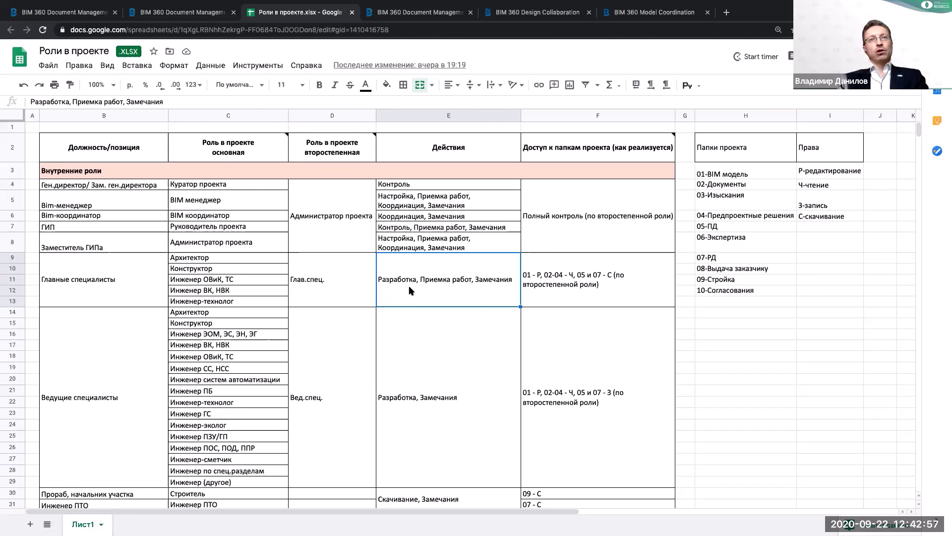
{"action": "left_click", "coordinate": [549, 285]}
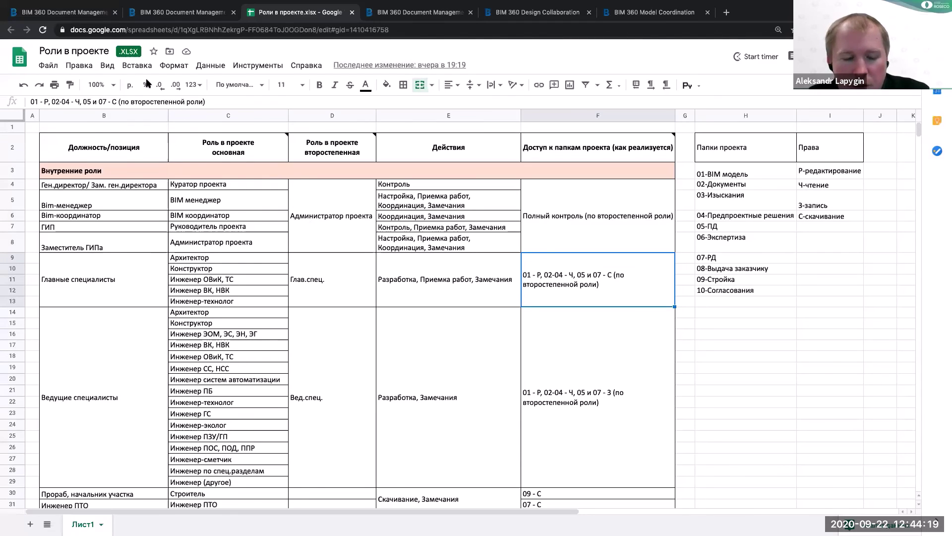
Return to the BIM 360 project and switch from Project Admin to the Document Management module.
{"action": "left_click", "coordinate": [72, 15]}
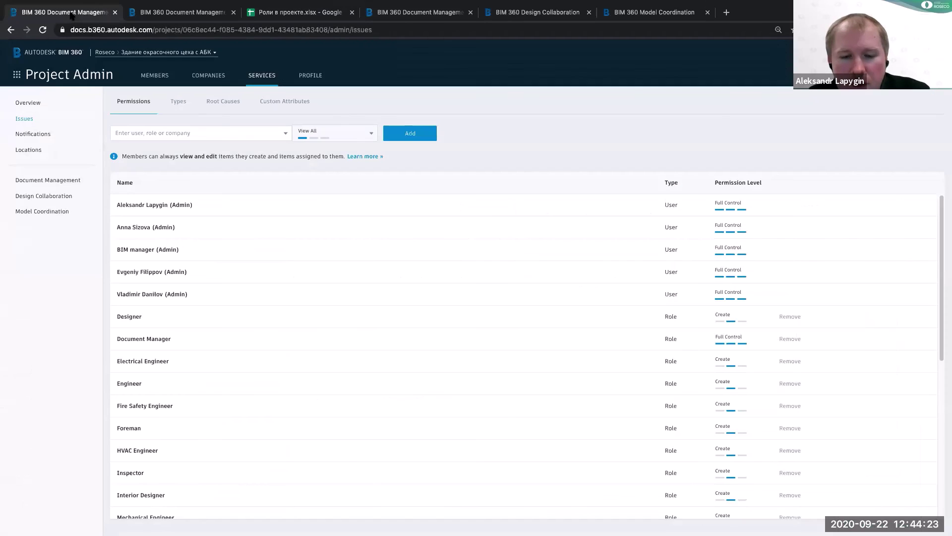
{"action": "left_click", "coordinate": [17, 75]}
{"action": "left_click", "coordinate": [141, 130]}
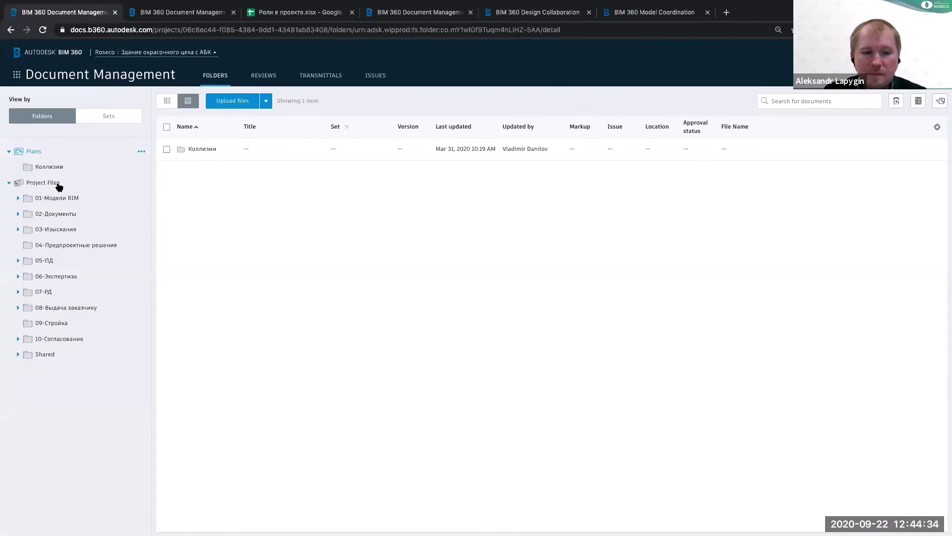
Review the folder permissions of Project Files and 01-Модели BIM, and return to the presentation.
{"action": "left_click", "coordinate": [59, 186]}
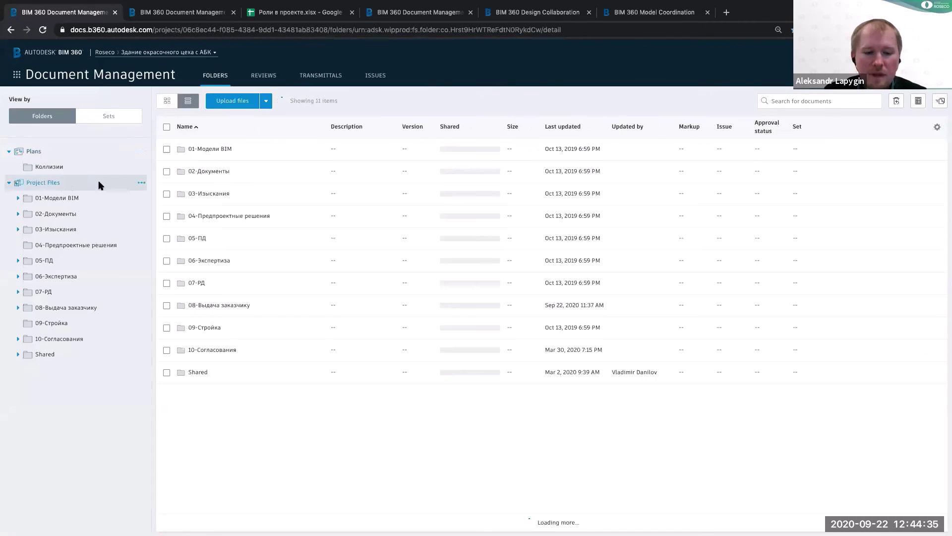
{"action": "left_click", "coordinate": [142, 183]}
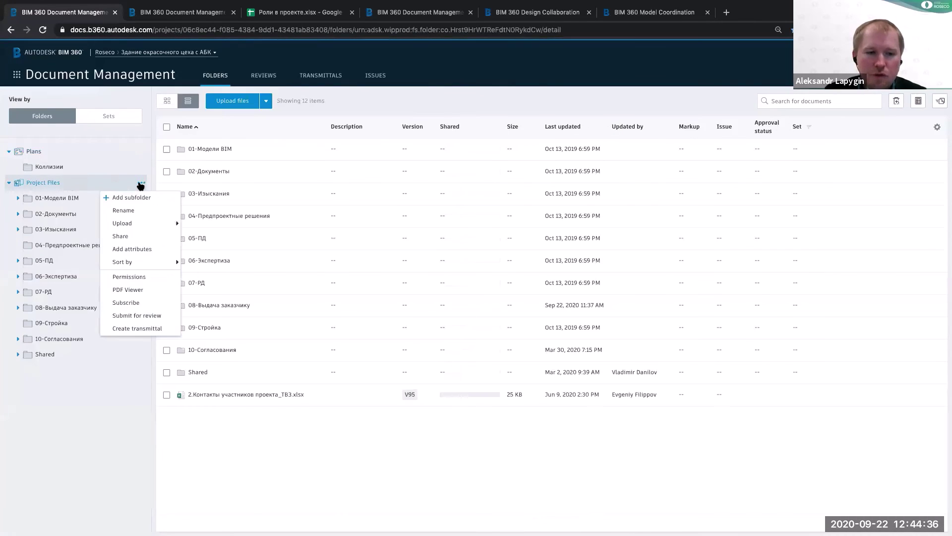
{"action": "left_click", "coordinate": [138, 277]}
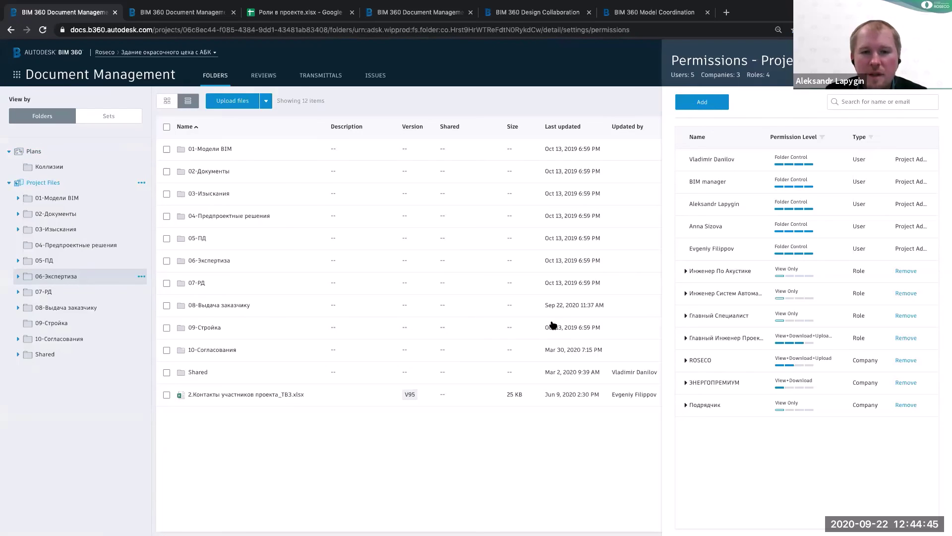
{"action": "left_click", "coordinate": [97, 199]}
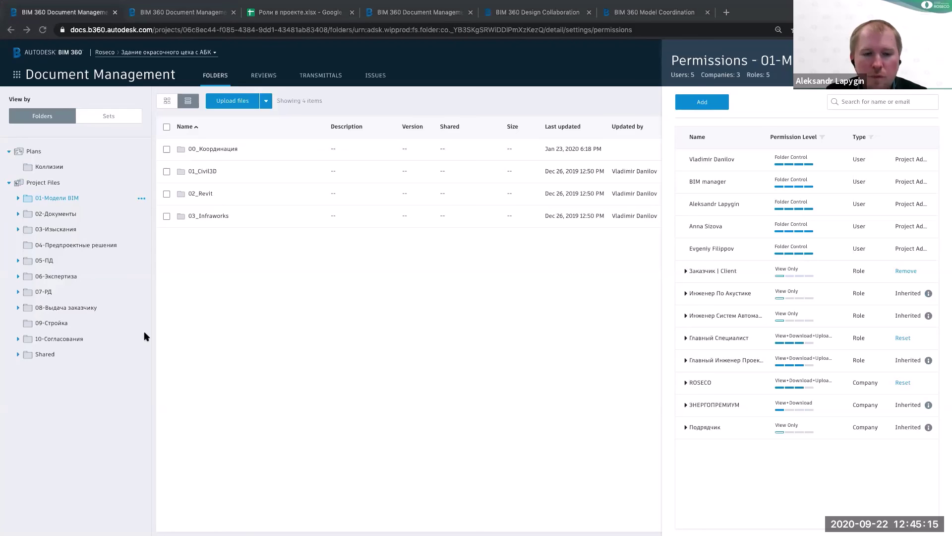
{"action": "key", "text": "ctrl+Left"}
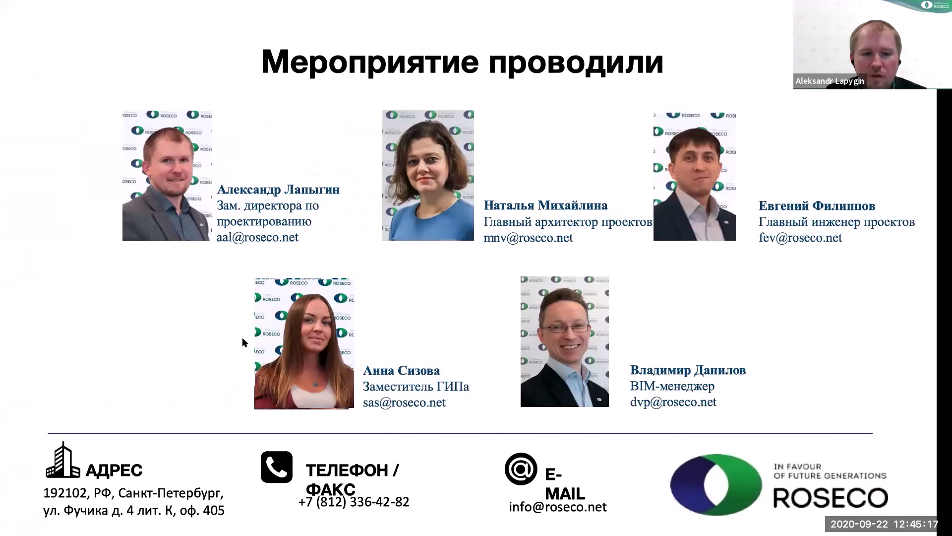